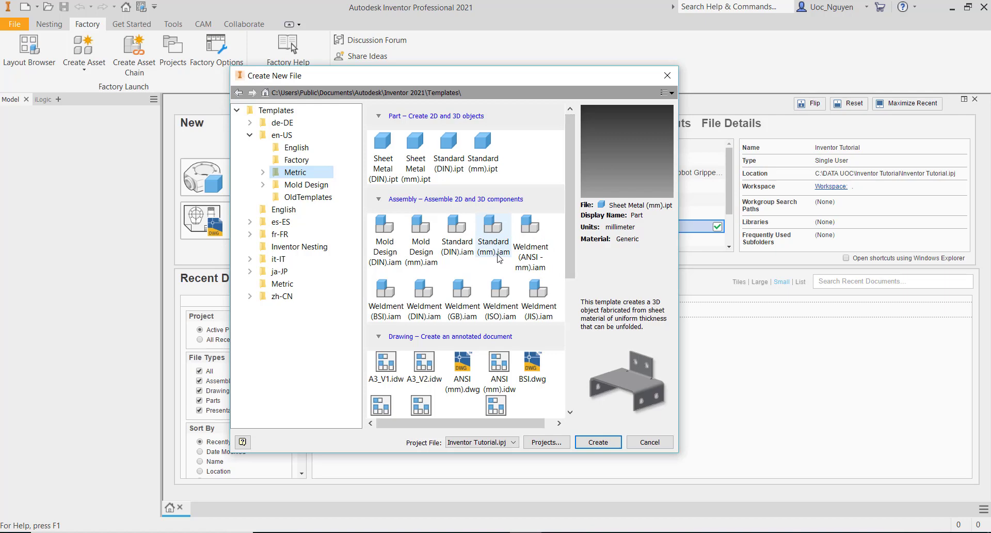
- Create a new assembly from the metric Standard (mm).iam template
{"action": "left_click", "coordinate": [495, 242]}
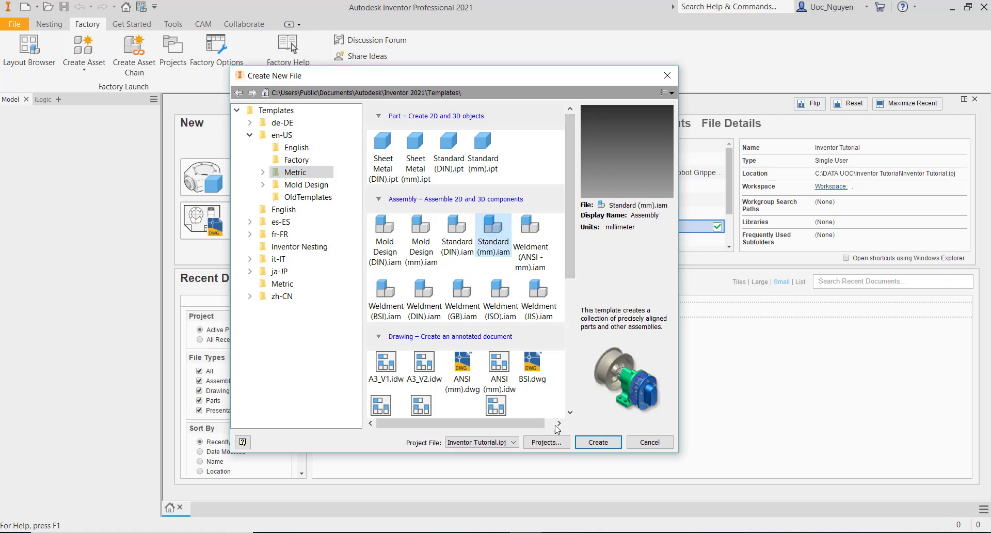
{"action": "left_click", "coordinate": [594, 443]}
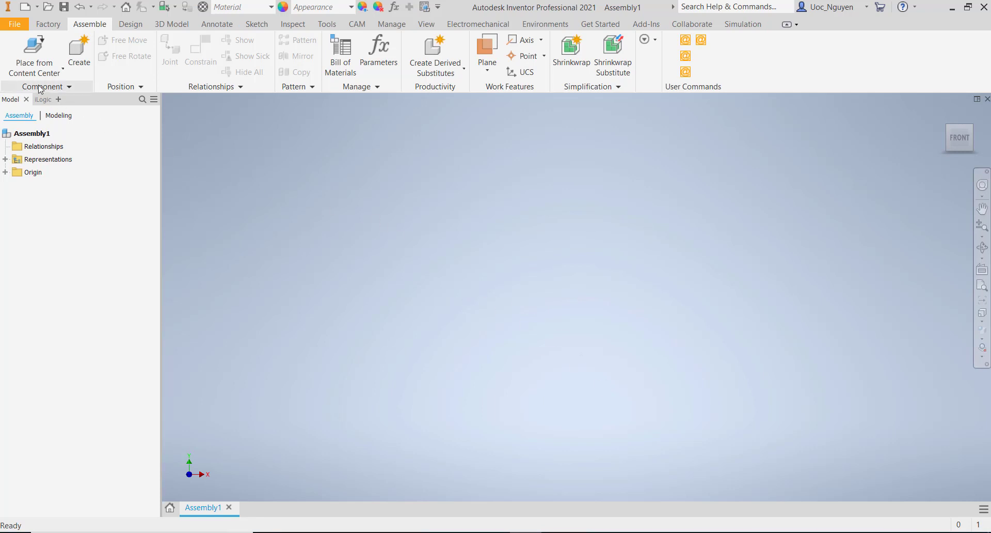
- Set up a new in-place component named Tam noc 1 using the metric Sheet Metal (mm).ipt template
{"action": "left_click", "coordinate": [79, 51]}
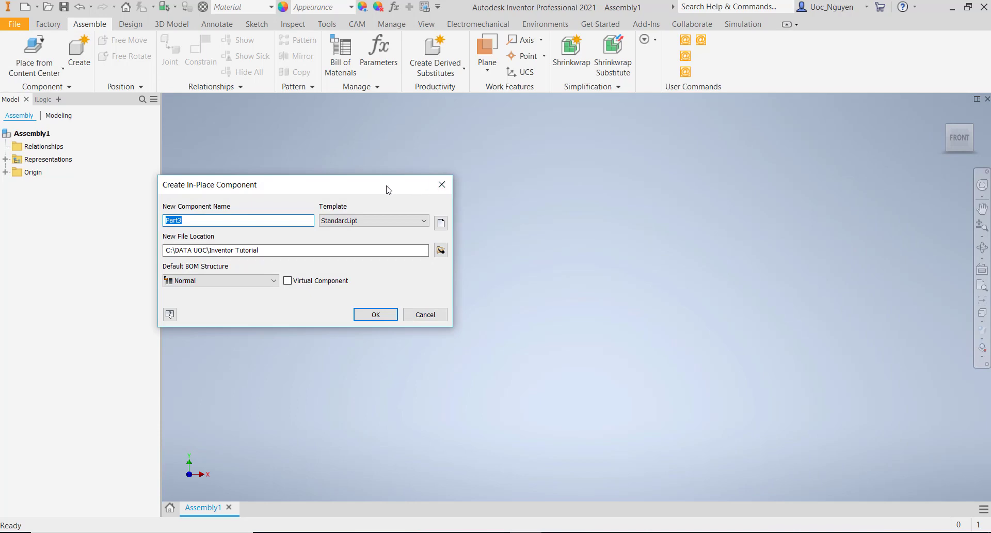
{"action": "left_click_drag", "start_coordinate": [387, 187], "coordinate": [538, 194]}
{"action": "left_click", "coordinate": [591, 230]}
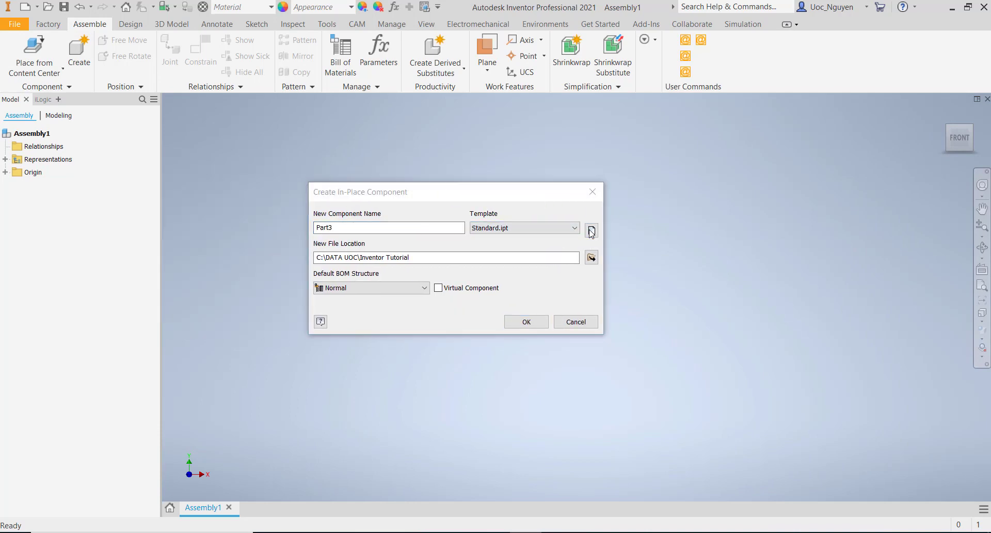
{"action": "left_click", "coordinate": [326, 132]}
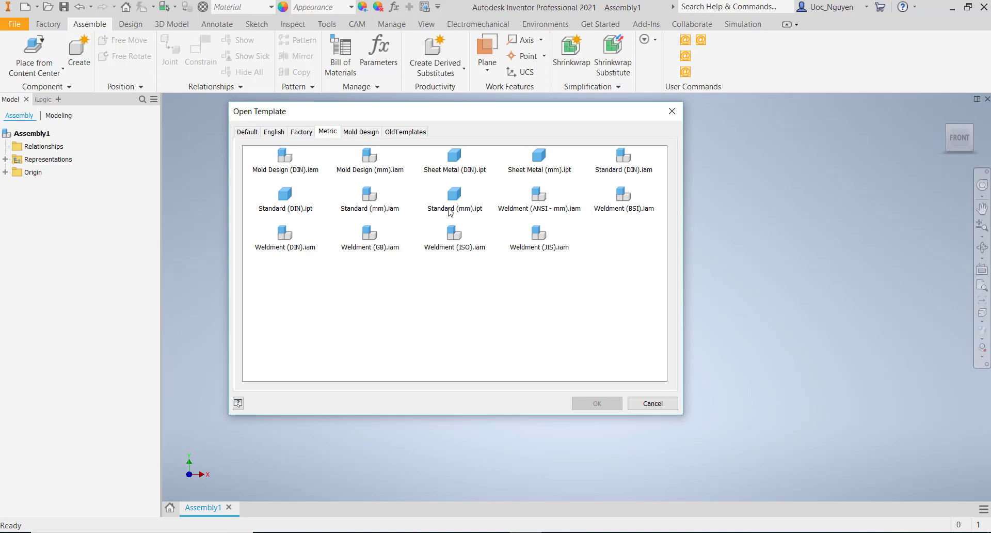
{"action": "left_click", "coordinate": [522, 171]}
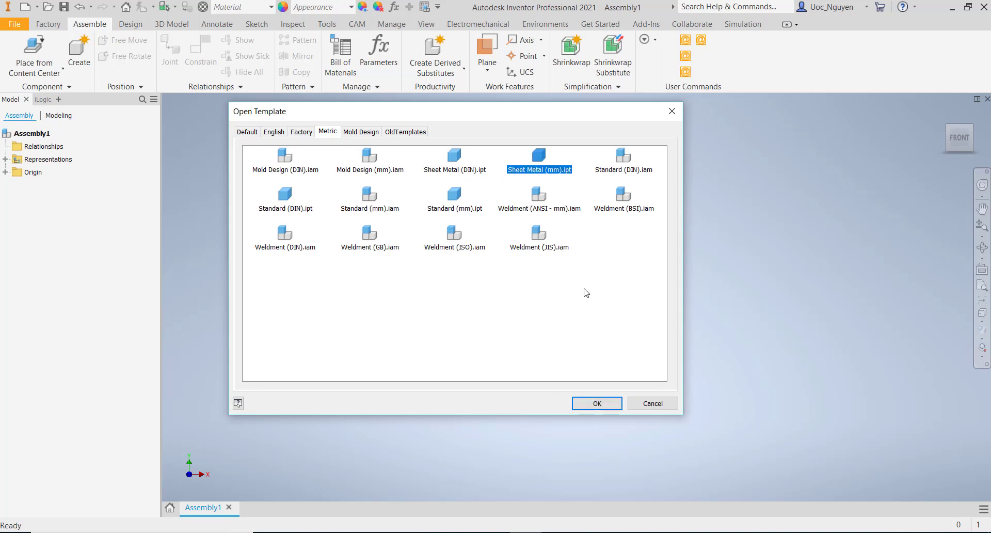
{"action": "left_click", "coordinate": [597, 403]}
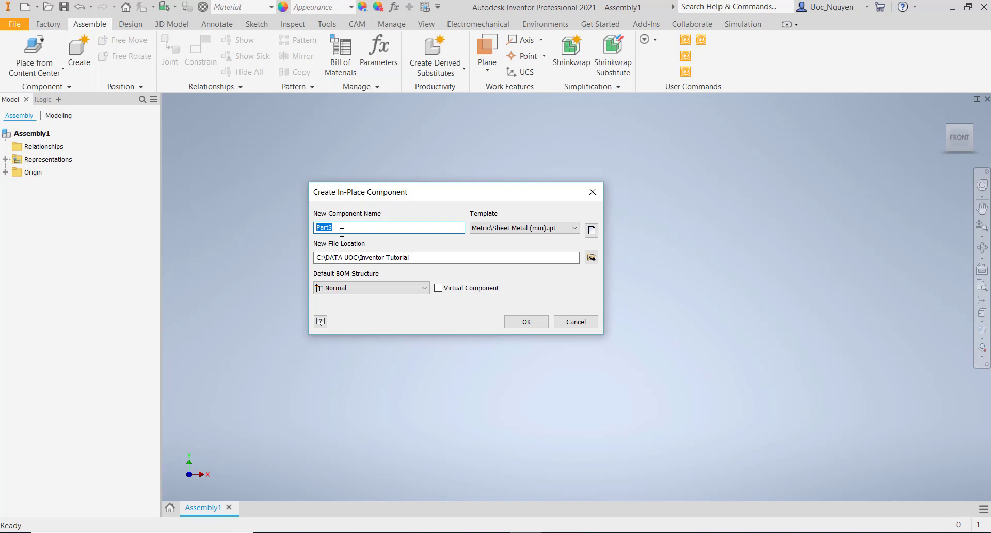
{"action": "type", "text": "Tam noc 1"}
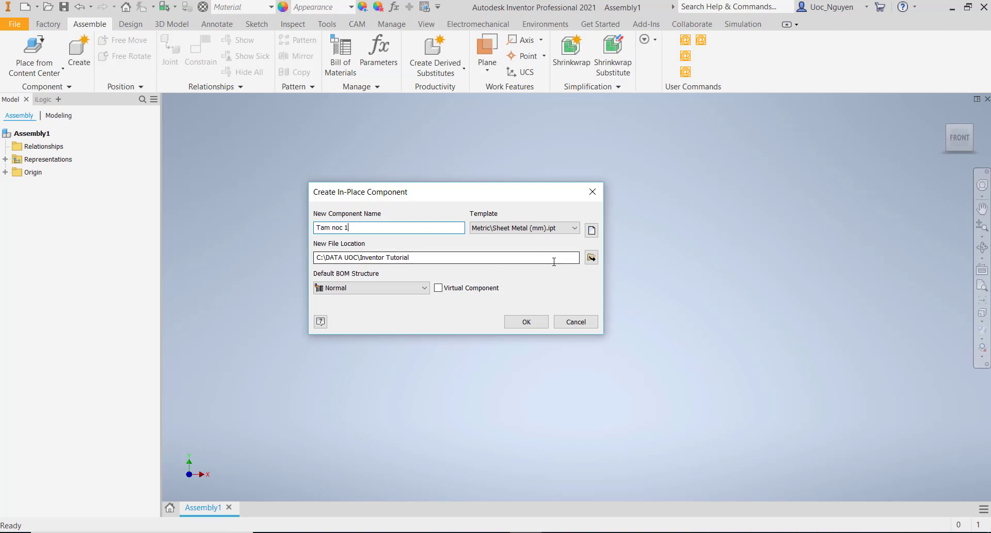
- Browse for the component's file location, create a folder named Transformer 1000KVA in Inventor Tutorial, and open it
{"action": "left_click", "coordinate": [591, 258]}
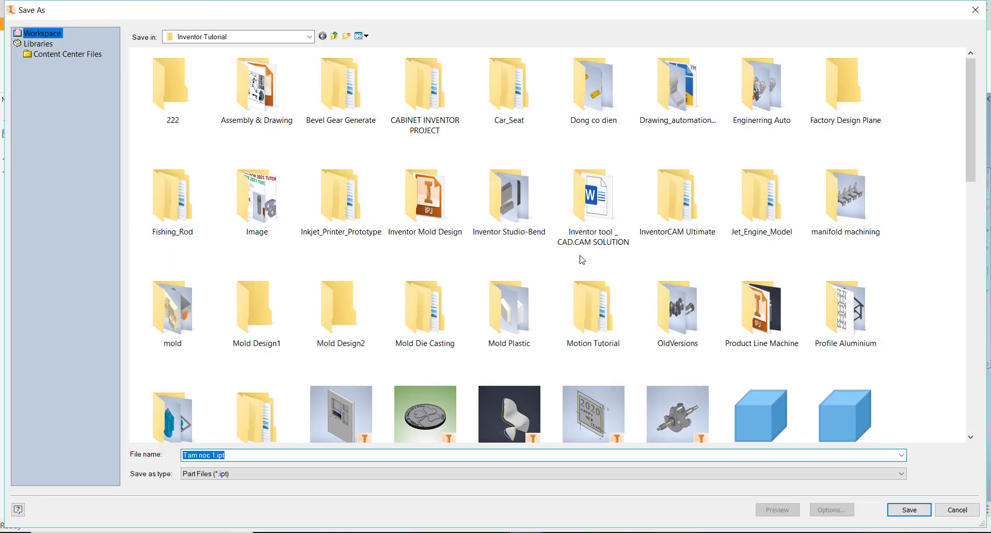
{"action": "left_click", "coordinate": [346, 36]}
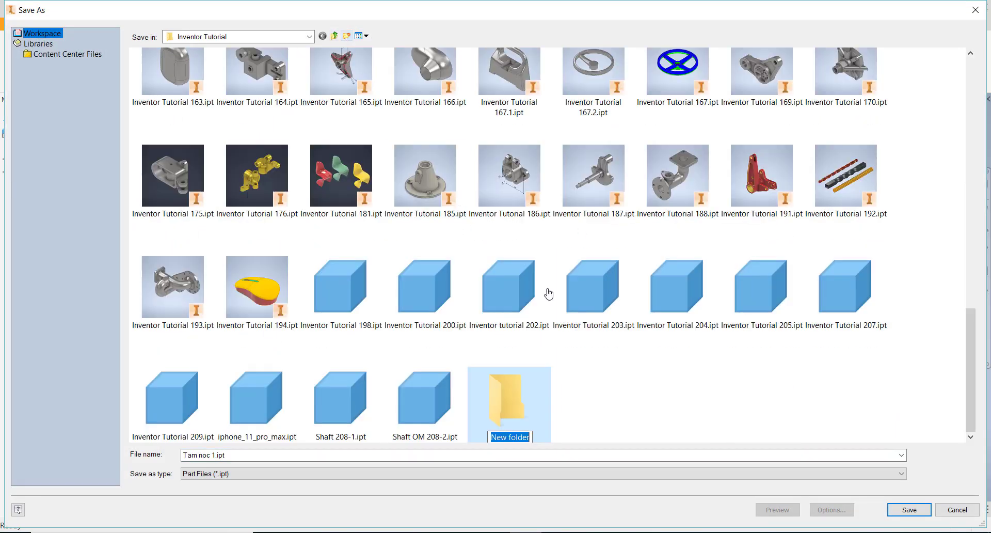
{"action": "type", "text": "Tra"}
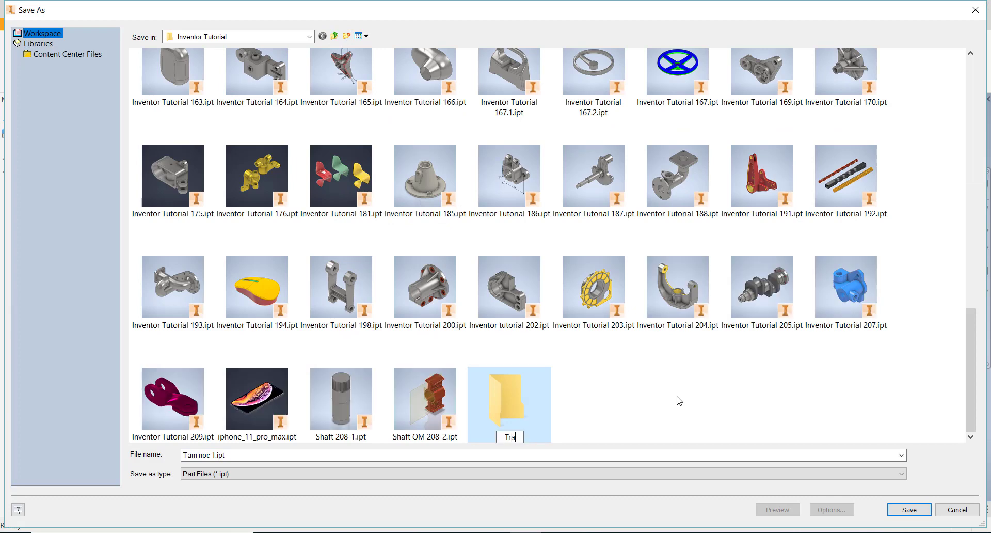
{"action": "type", "text": "nsf"}
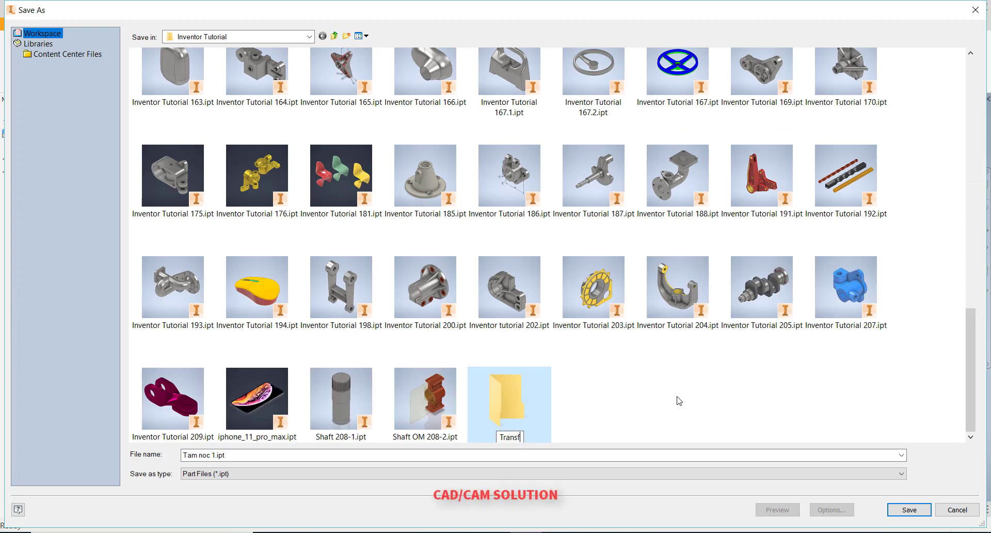
{"action": "type", "text": "ormer 100"}
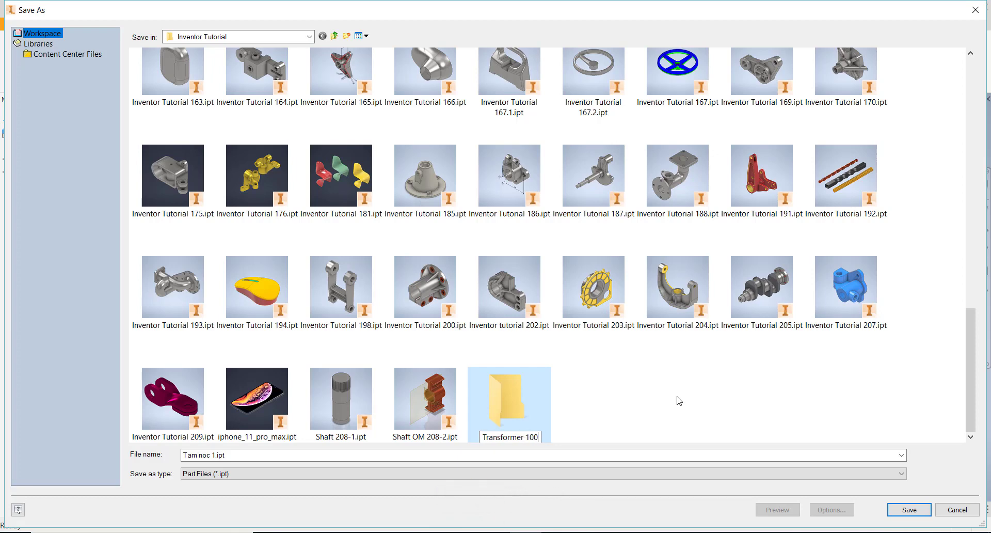
{"action": "type", "text": "0KVA"}
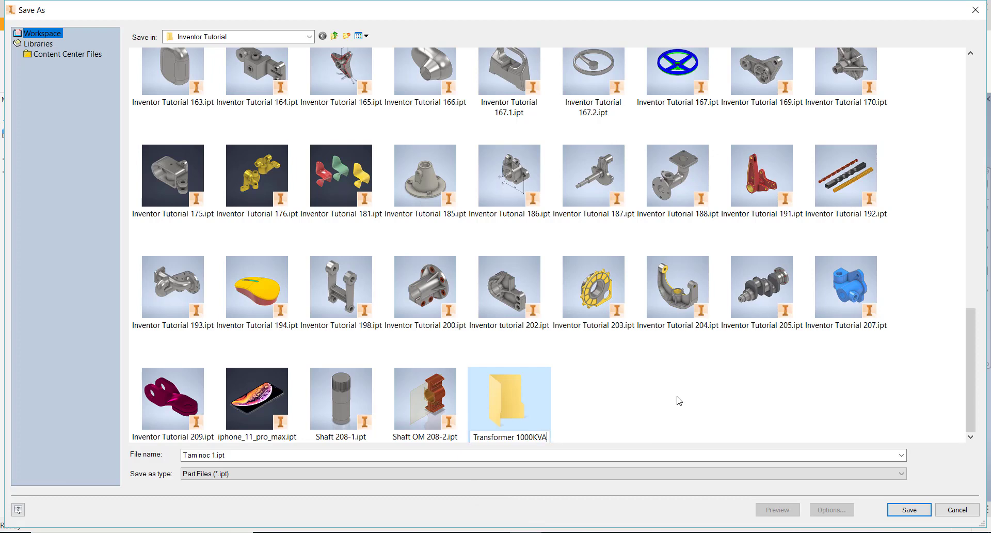
{"action": "left_click", "coordinate": [679, 400]}
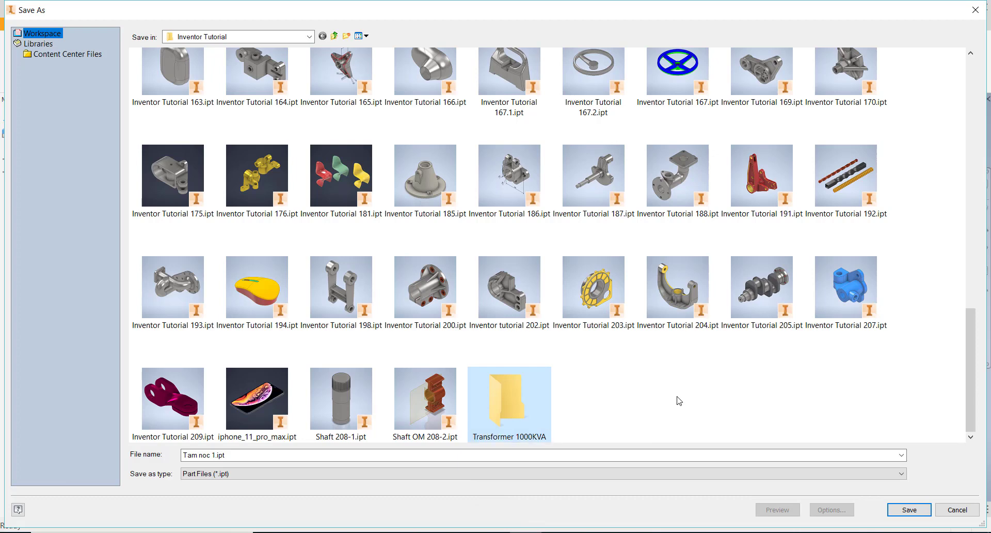
{"action": "left_click", "coordinate": [679, 401]}
{"action": "double_click", "coordinate": [536, 404]}
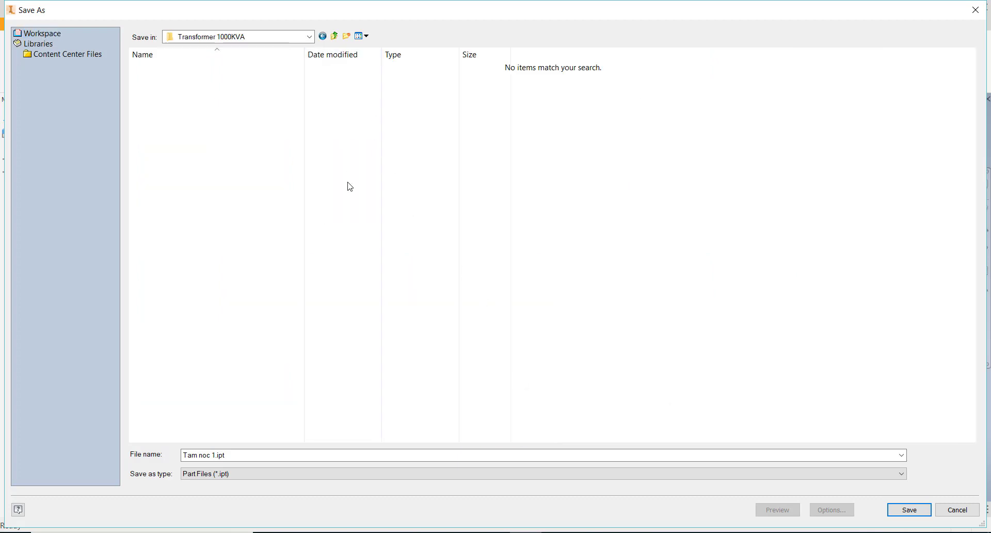
- Create a subfolder named Assembly Noc and set it as the save location for Tam noc 1.ipt
{"action": "left_click", "coordinate": [347, 37]}
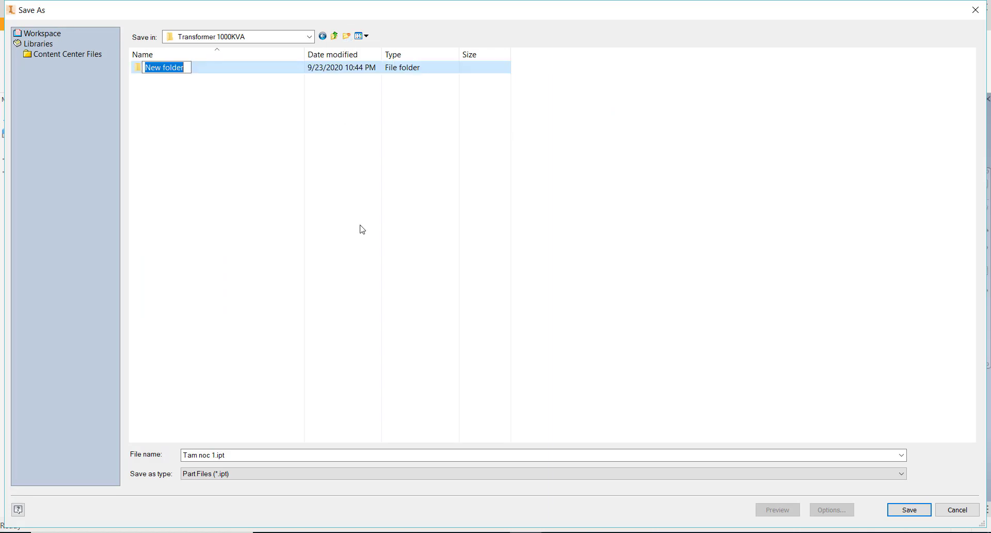
{"action": "type", "text": "As"}
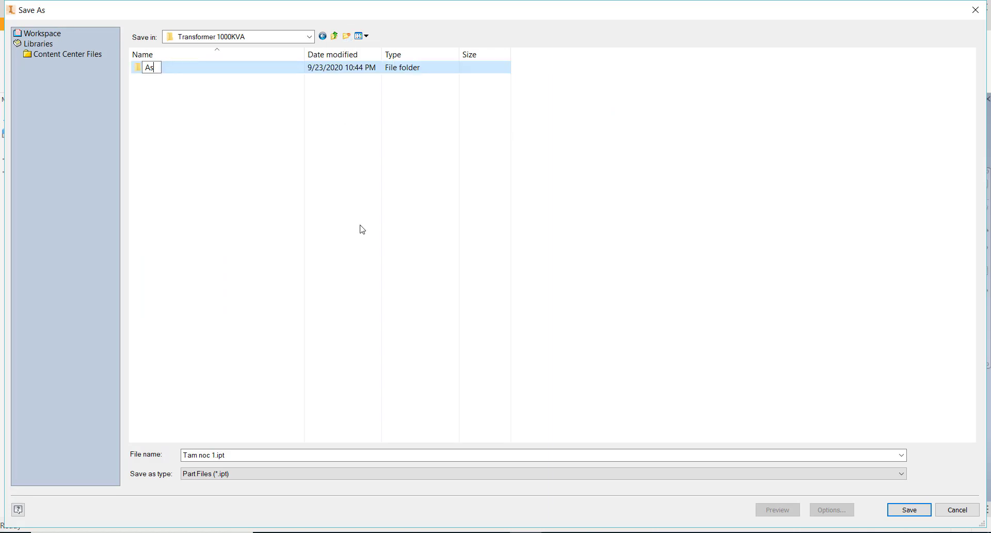
{"action": "type", "text": "sem"}
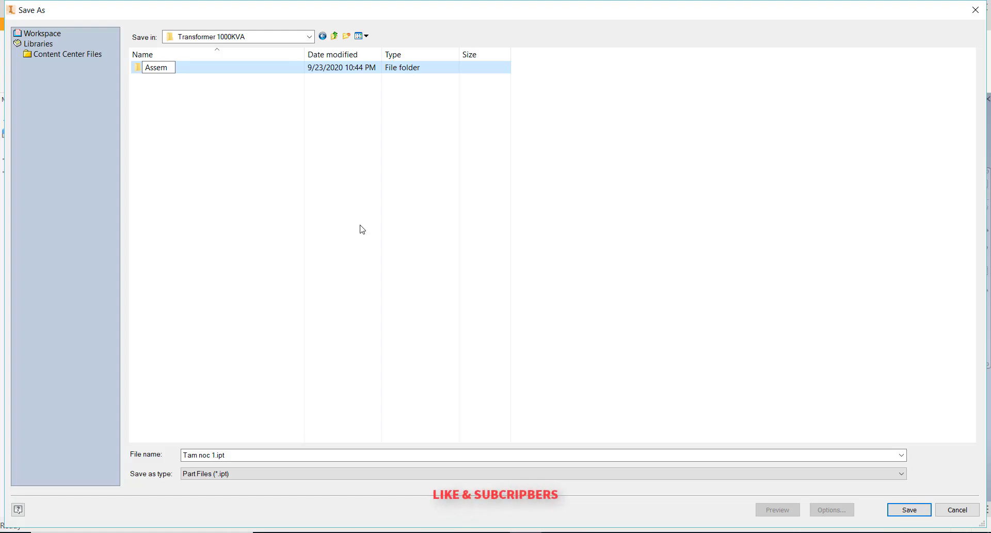
{"action": "type", "text": "bly Noc"}
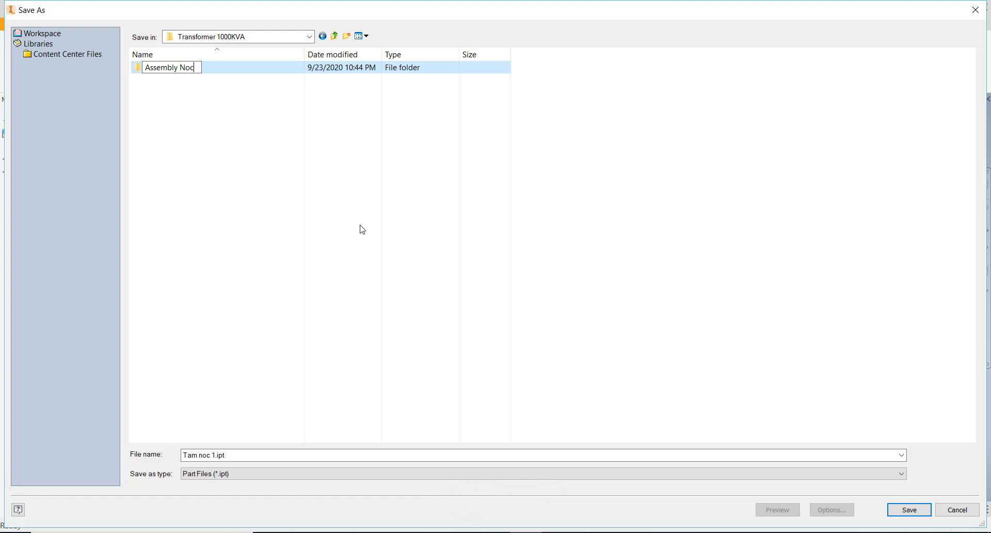
{"action": "key", "text": "Return"}
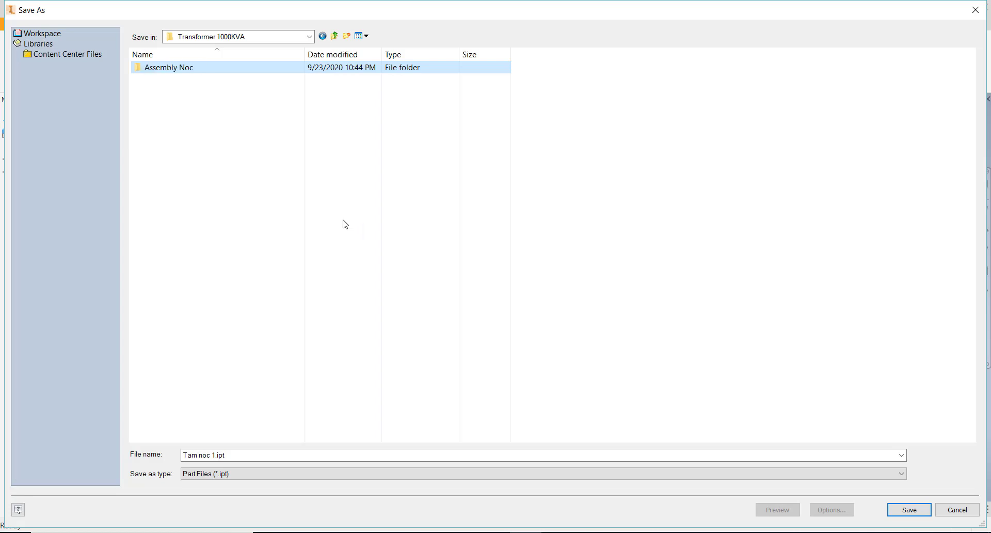
{"action": "left_click", "coordinate": [179, 72]}
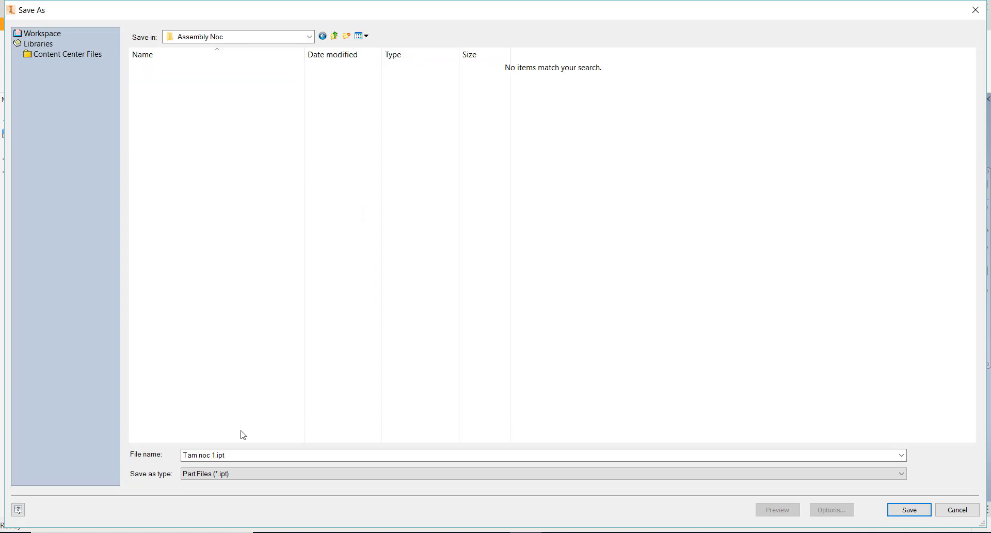
{"action": "left_click", "coordinate": [246, 454]}
{"action": "left_click", "coordinate": [228, 456]}
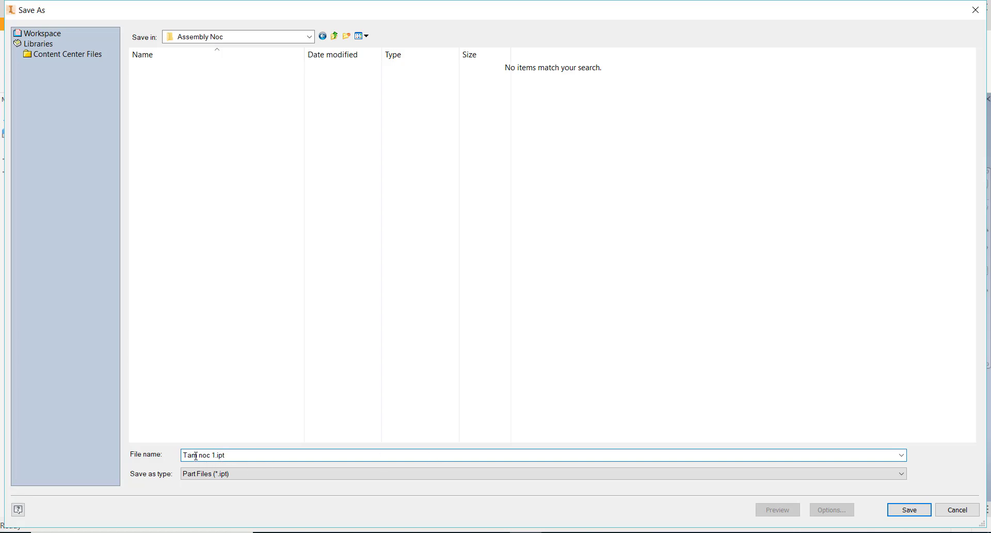
{"action": "left_click", "coordinate": [894, 508]}
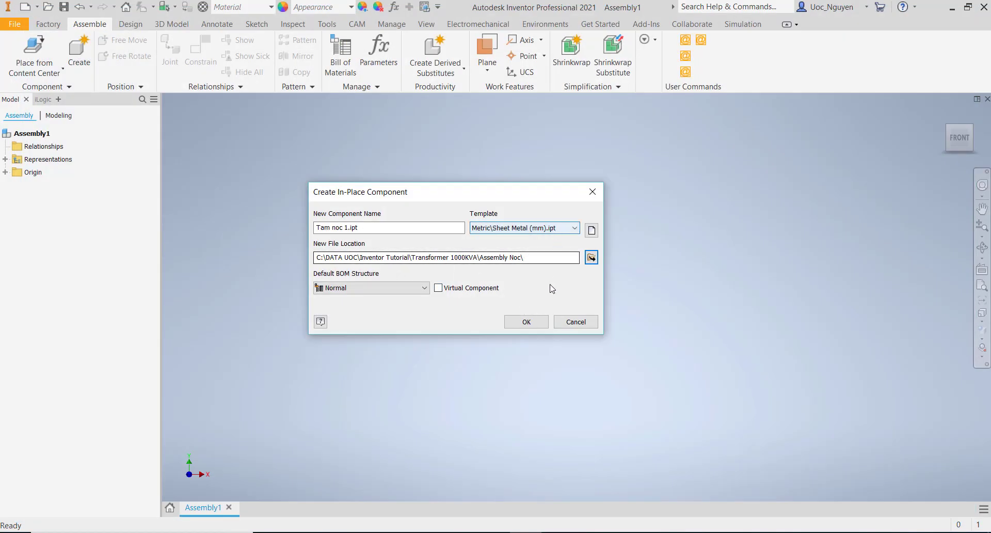
- Create the in-place component on the assembly's XY Plane
{"action": "left_click", "coordinate": [526, 322]}
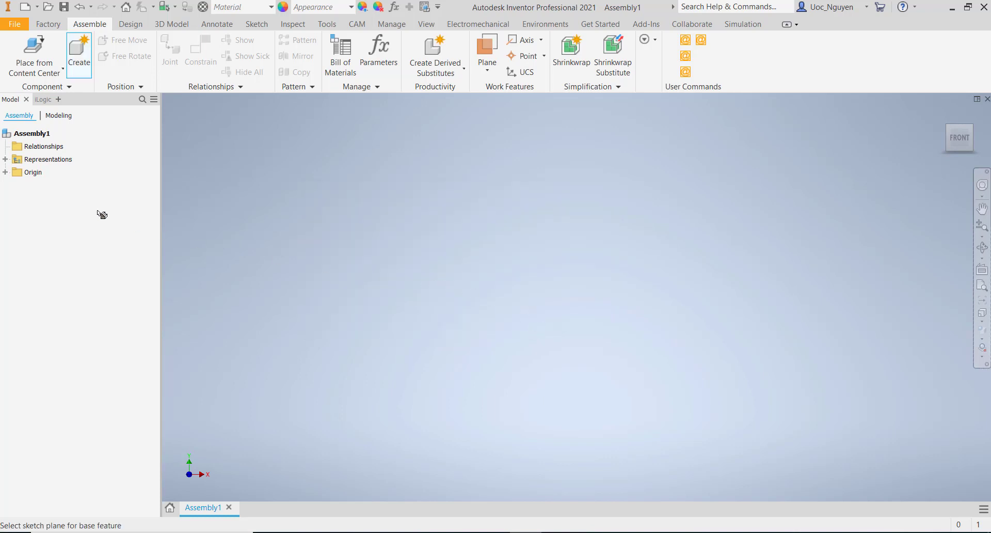
{"action": "left_click", "coordinate": [6, 172]}
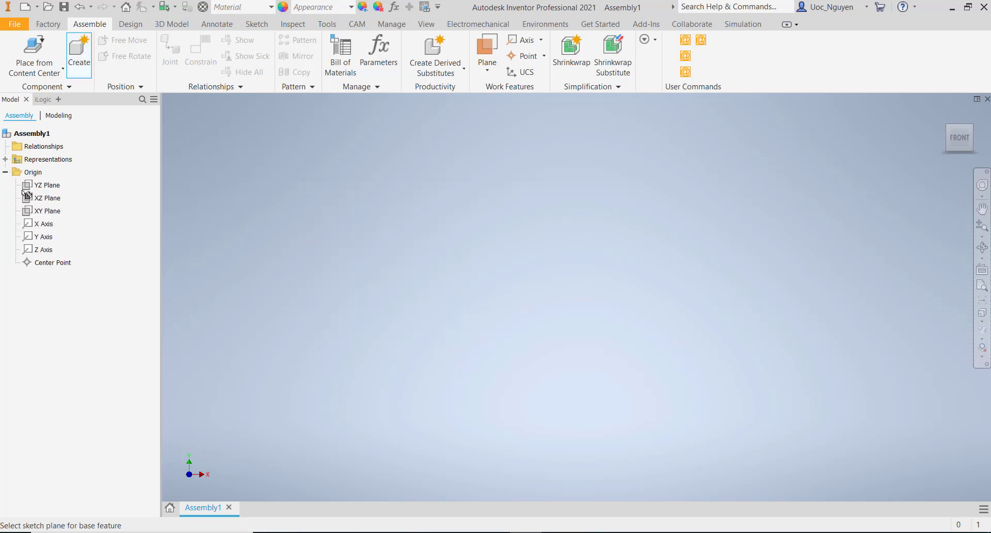
{"action": "left_click", "coordinate": [47, 212]}
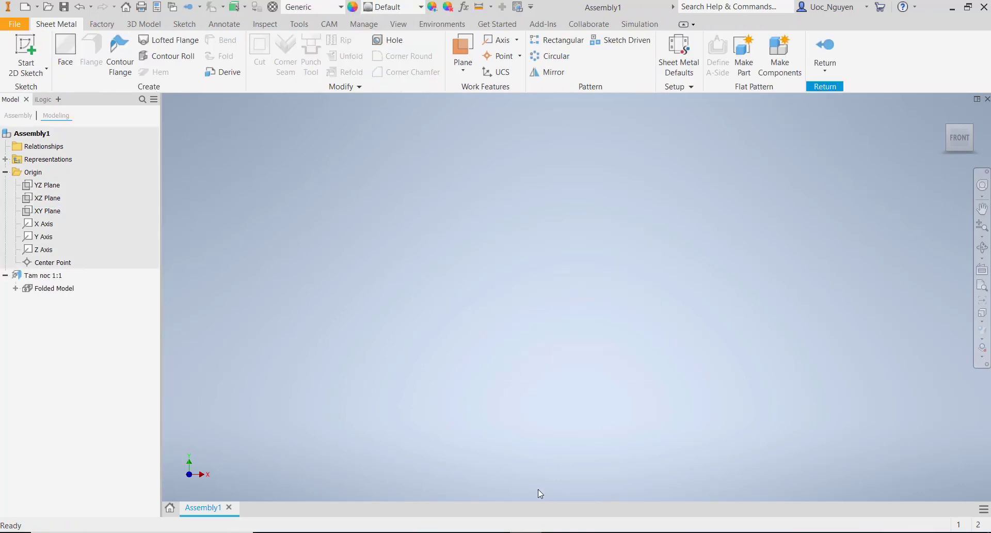
- Check the reference drawing, and edit the Default_mm sheet metal rule to use Steel, Alloy with a thickness of 1.6 mm
{"action": "key", "text": "alt+Tab"}
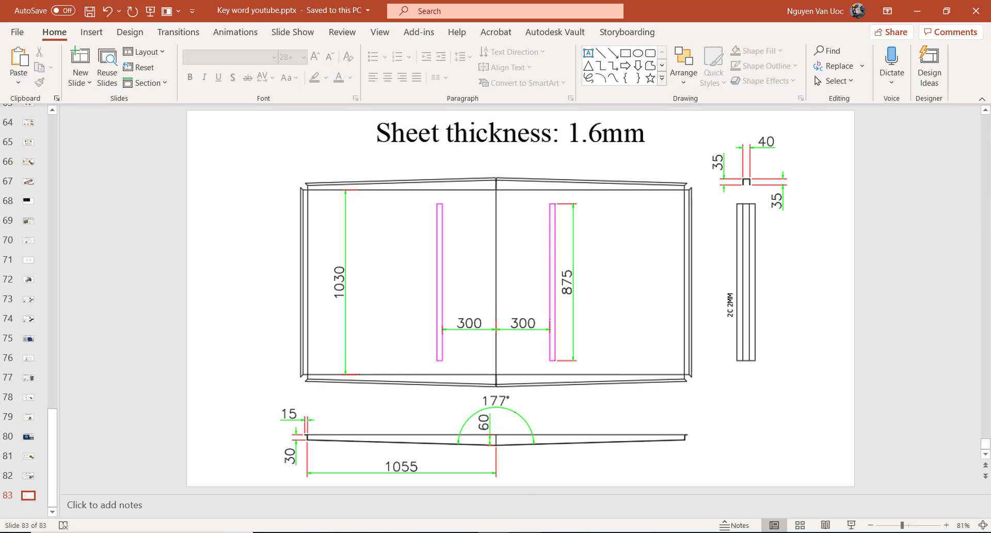
{"action": "left_click", "coordinate": [516, 485]}
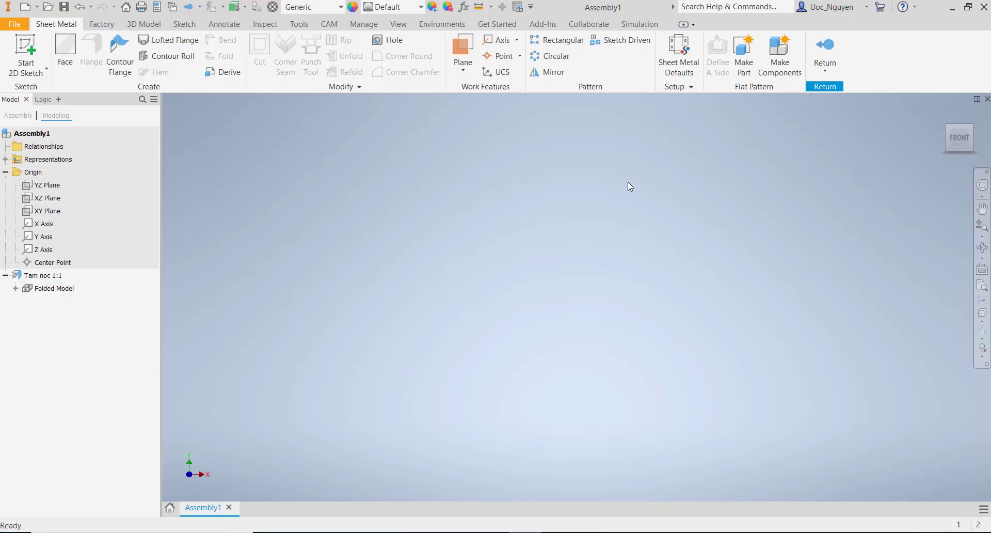
{"action": "left_click", "coordinate": [672, 77]}
{"action": "left_click", "coordinate": [330, 190]}
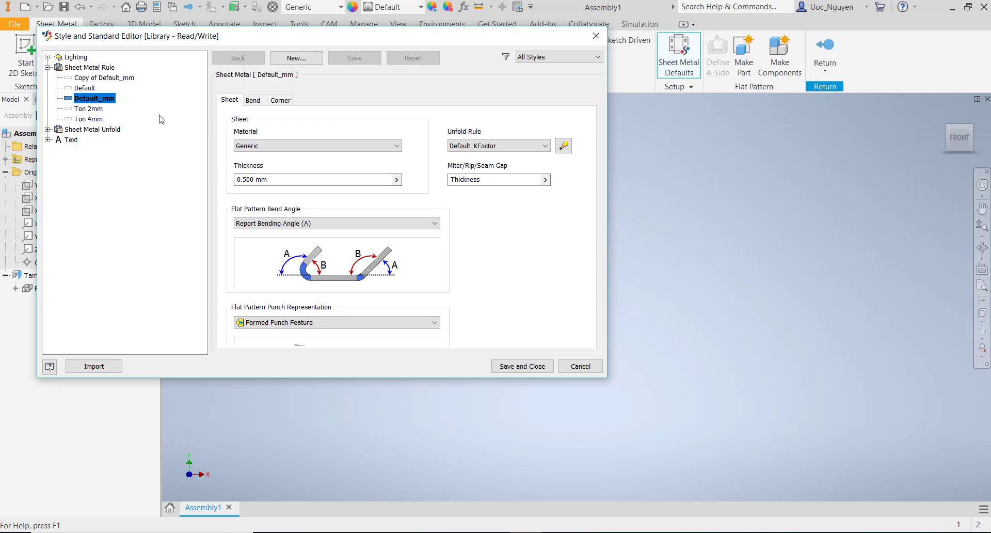
{"action": "left_click", "coordinate": [285, 148]}
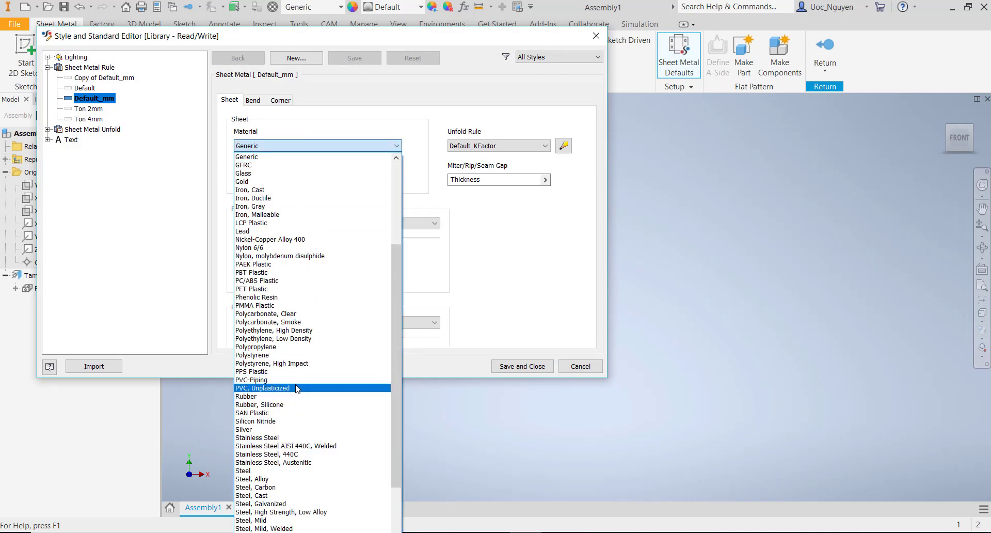
{"action": "left_click", "coordinate": [283, 487]}
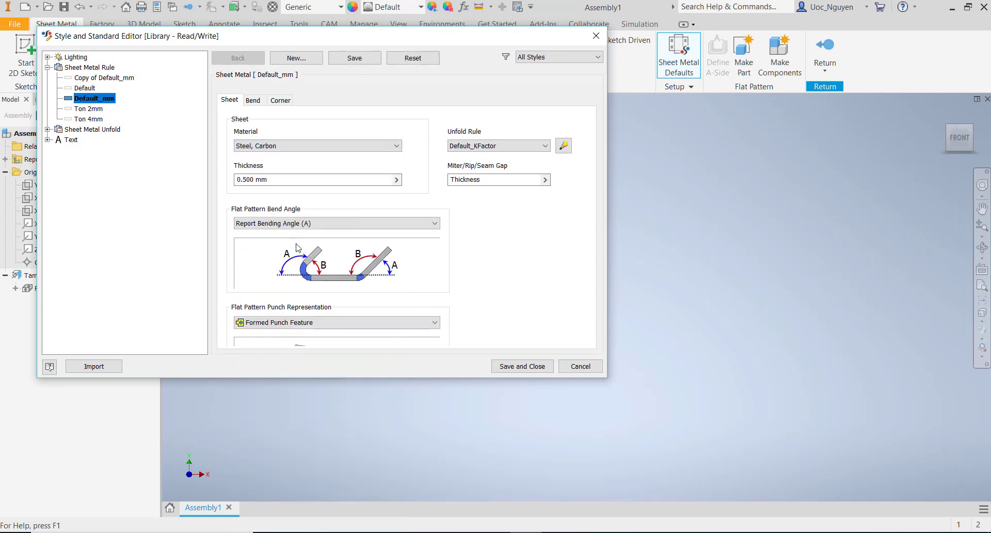
{"action": "left_click", "coordinate": [282, 146]}
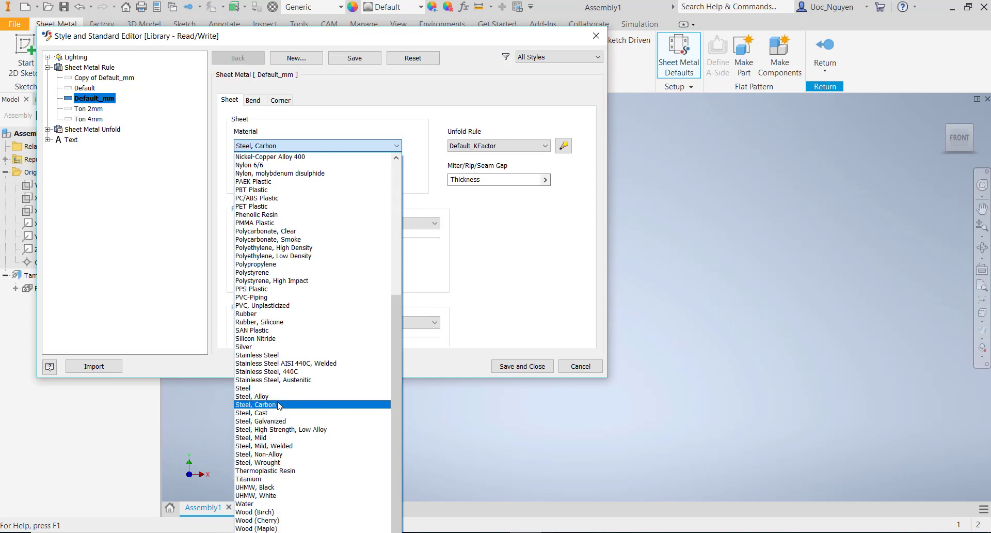
{"action": "left_click", "coordinate": [277, 397]}
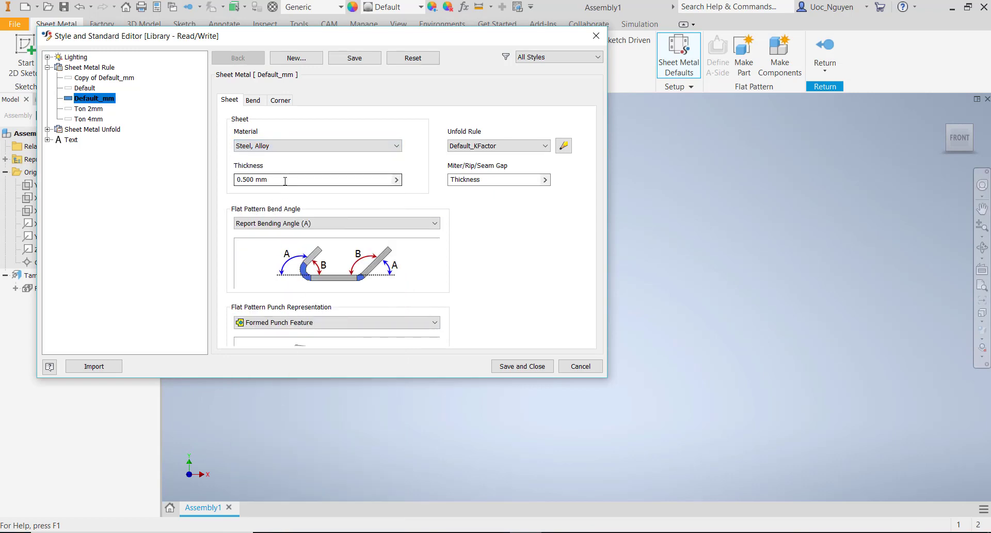
{"action": "double_click", "coordinate": [285, 180]}
{"action": "type", "text": "1.6"}
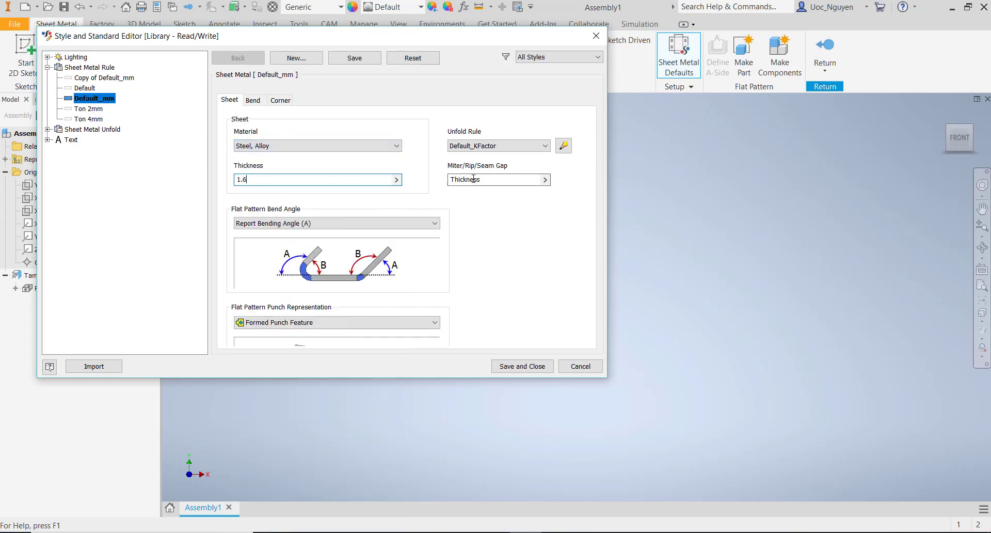
- Set the sheet metal rule's bend radius to 1.7, review its corner settings, and save the rule and close the defaults
{"action": "left_click", "coordinate": [264, 105]}
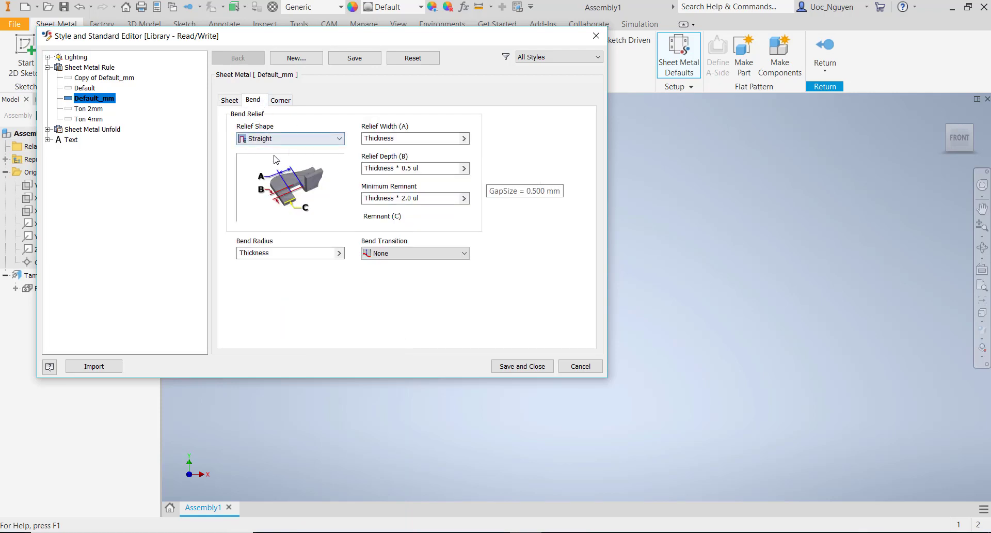
{"action": "left_click_drag", "start_coordinate": [274, 253], "coordinate": [218, 257]}
{"action": "type", "text": "1.7"}
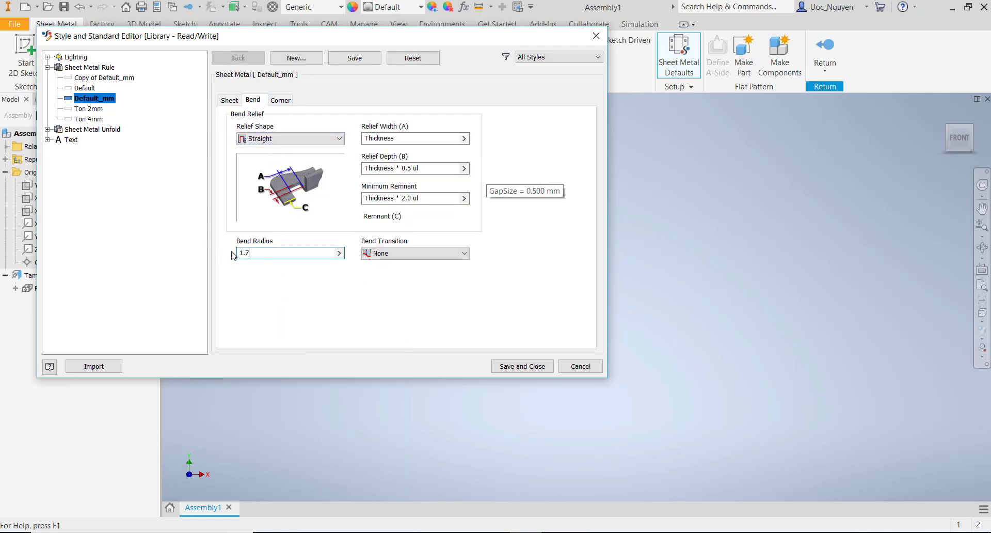
{"action": "left_click", "coordinate": [280, 101]}
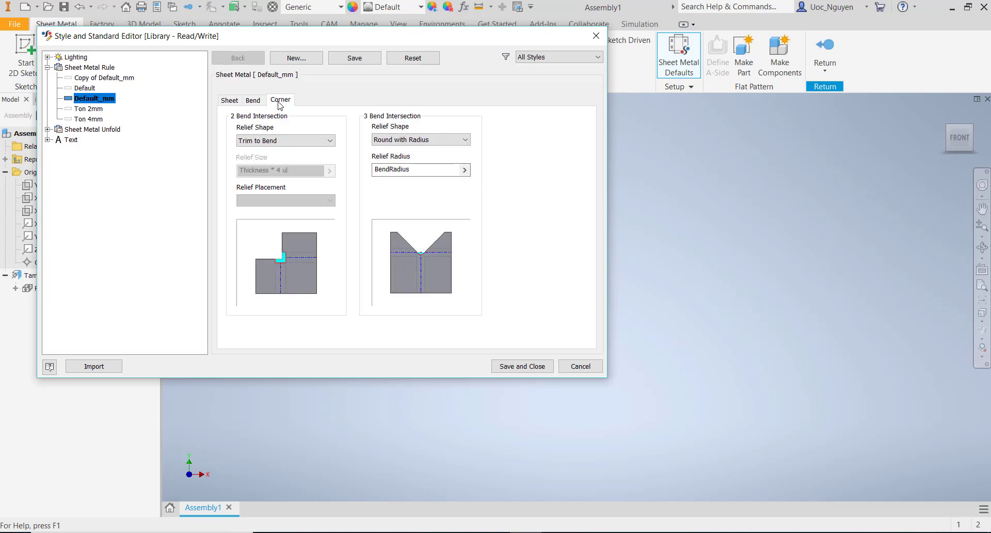
{"action": "left_click", "coordinate": [504, 370]}
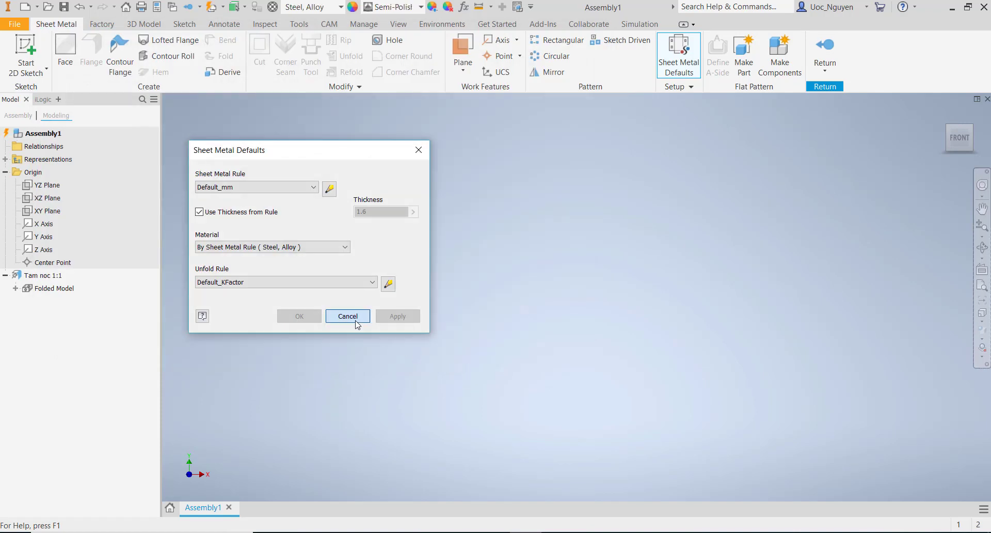
{"action": "left_click", "coordinate": [348, 316]}
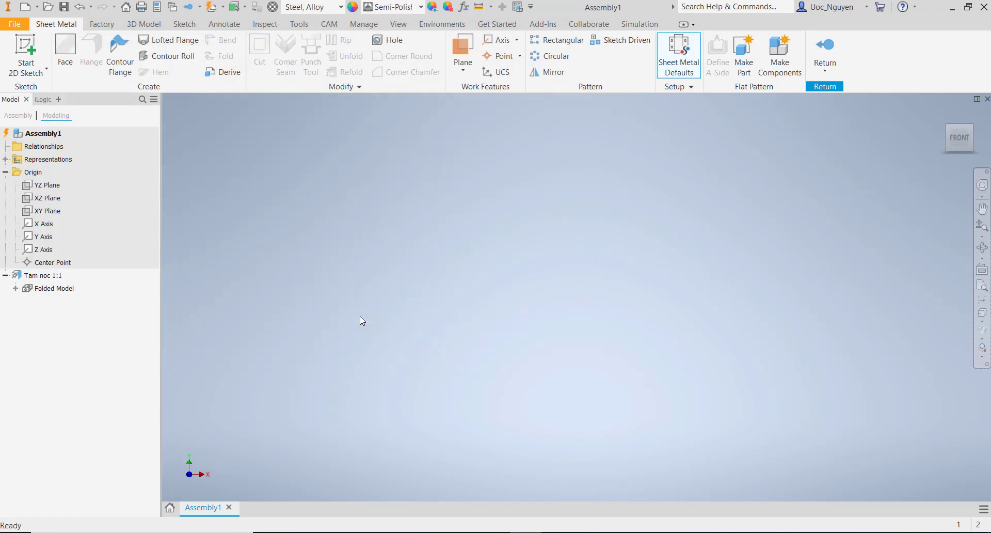
- Sketch a shallow V of two connected lines on the XY Plane, with its vertex on the vertical axis below the origin
{"action": "left_click", "coordinate": [30, 45]}
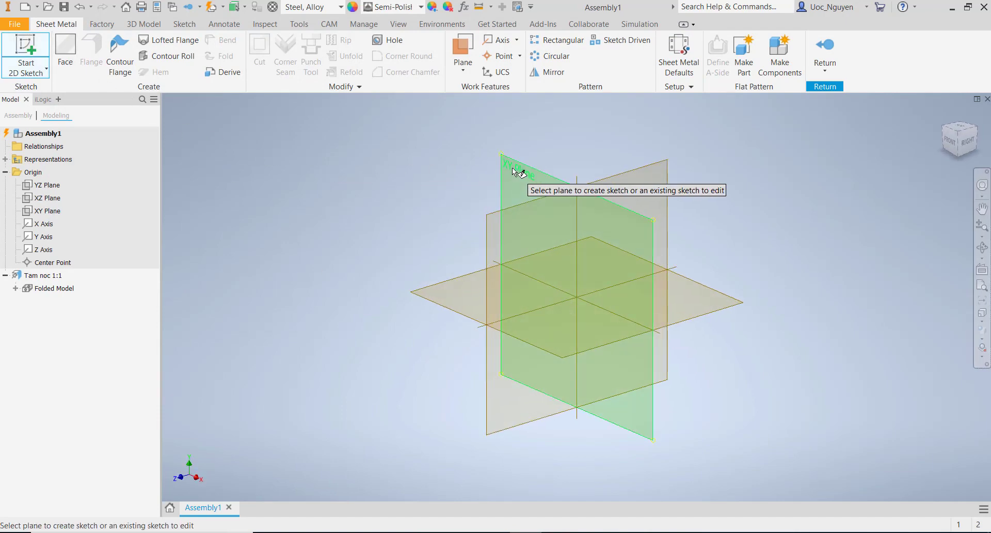
{"action": "left_click", "coordinate": [513, 169]}
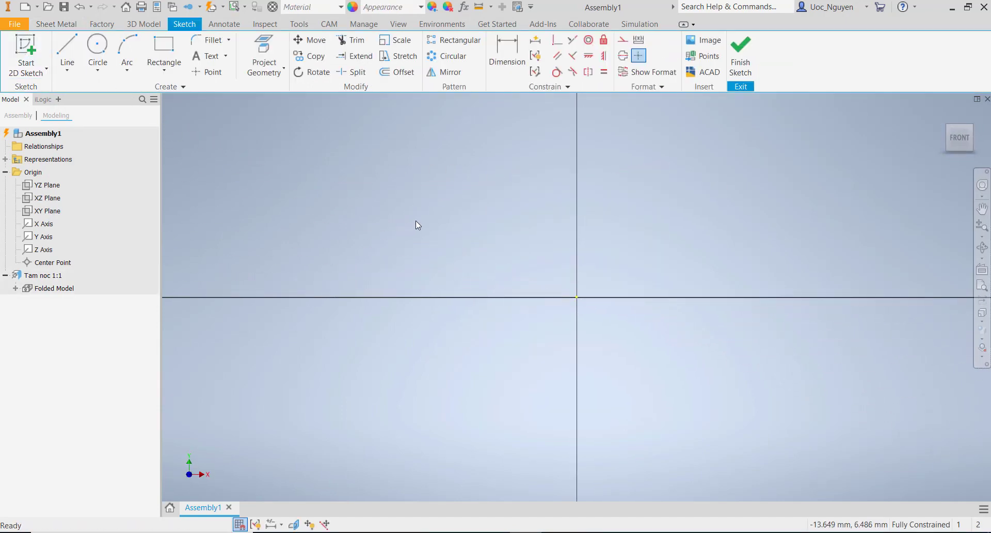
{"action": "left_click", "coordinate": [75, 55]}
{"action": "left_click", "coordinate": [364, 362]}
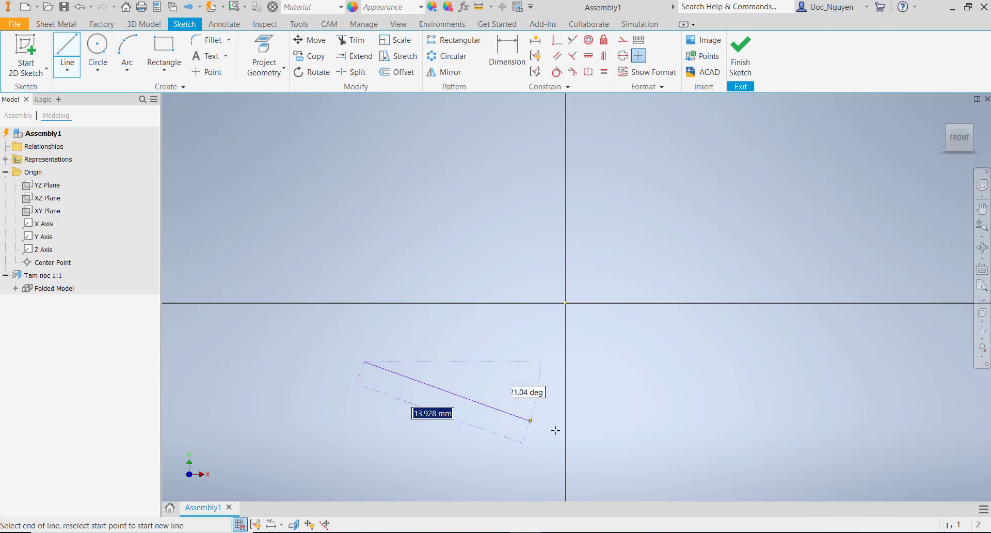
{"action": "left_click", "coordinate": [565, 432]}
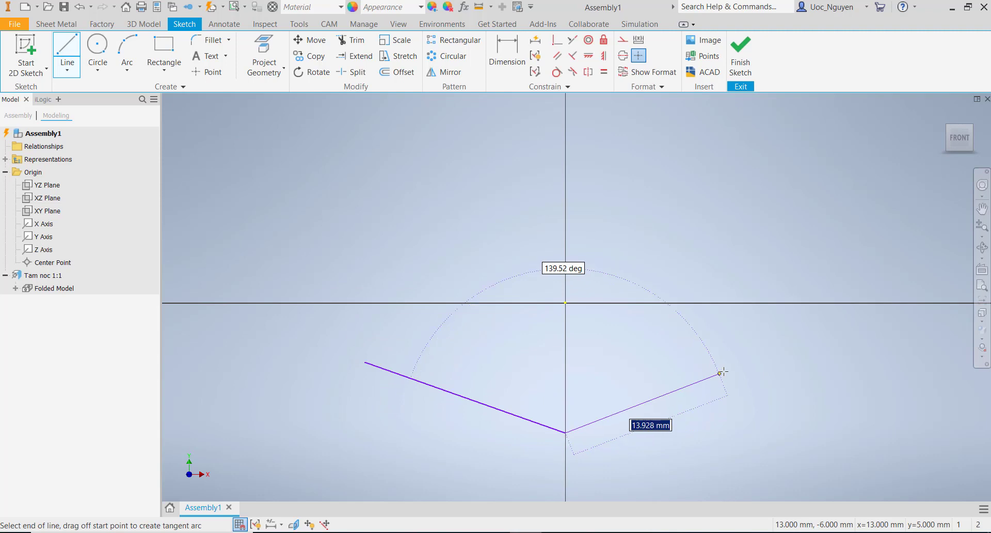
{"action": "left_click", "coordinate": [724, 362]}
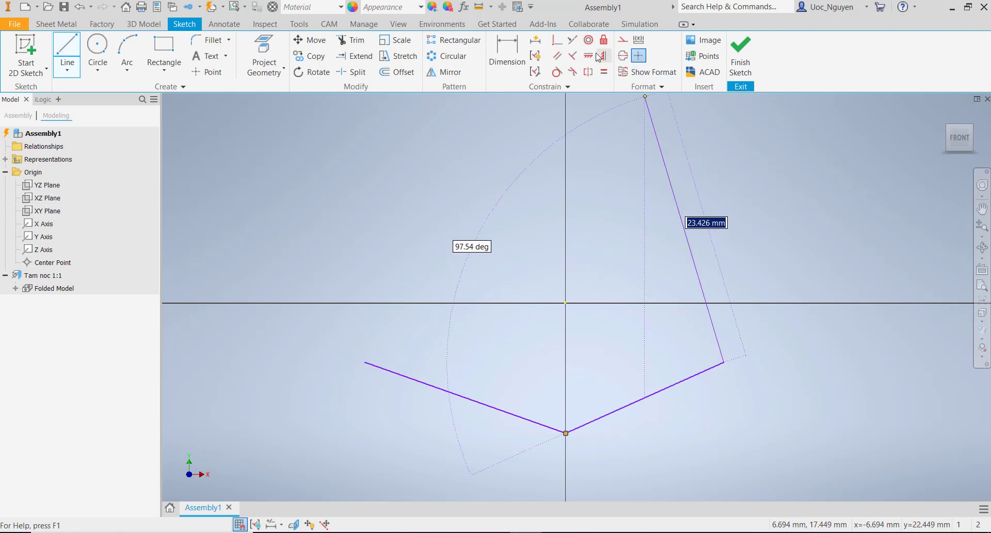
- Constrain the two outer endpoints of the V to be horizontally aligned
{"action": "left_click", "coordinate": [589, 56]}
{"action": "left_click", "coordinate": [723, 363]}
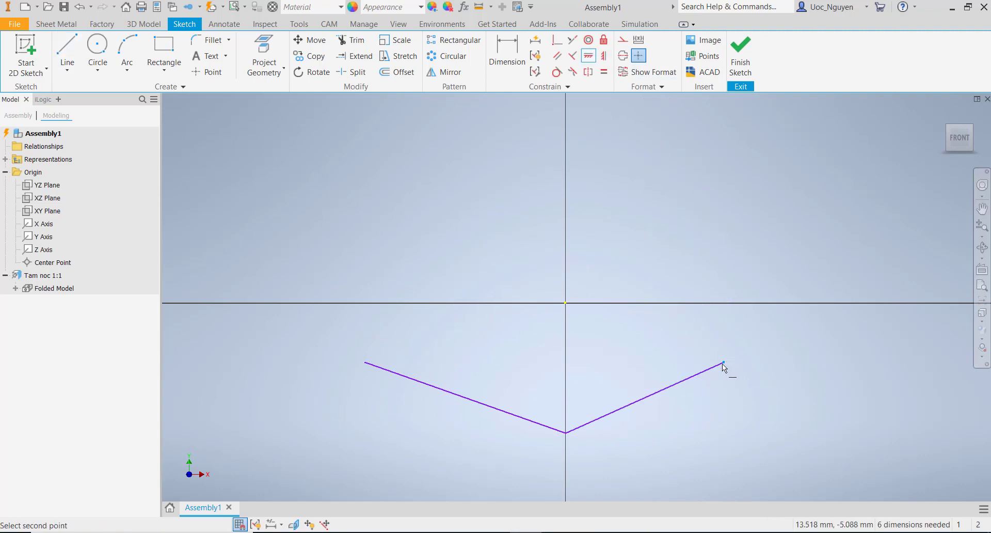
{"action": "left_click", "coordinate": [365, 362]}
{"action": "key", "text": "Escape"}
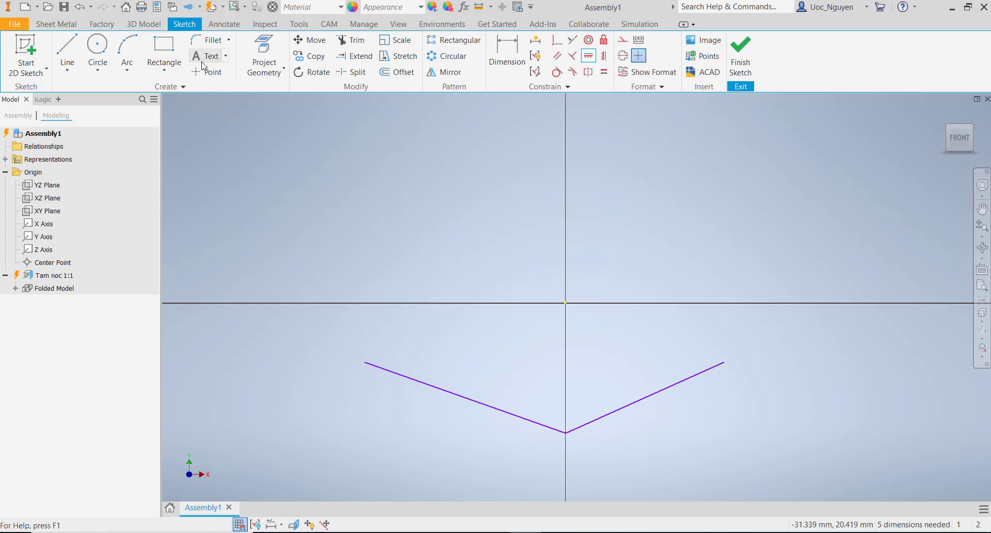
- Project the YZ Plane into the sketch and convert the projected line to construction geometry
{"action": "left_click", "coordinate": [264, 59]}
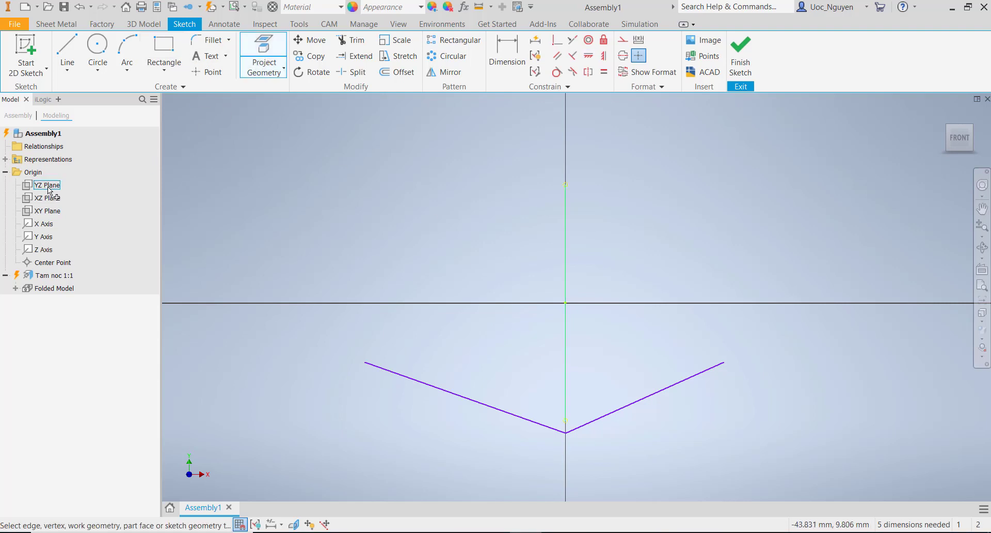
{"action": "left_click", "coordinate": [49, 188]}
{"action": "key", "text": "Escape"}
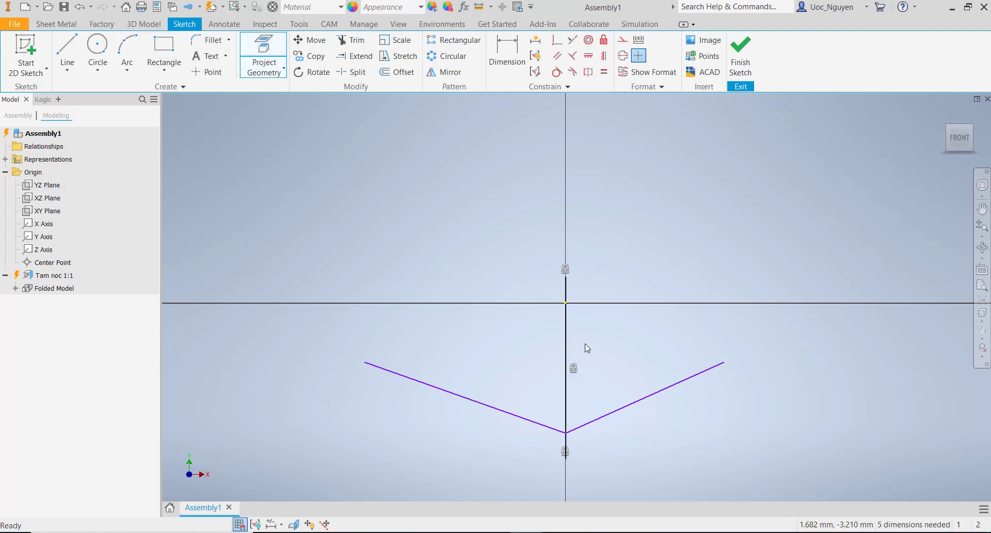
{"action": "left_click_drag", "start_coordinate": [585, 343], "coordinate": [526, 332]}
{"action": "right_click", "coordinate": [618, 354]}
{"action": "left_click", "coordinate": [652, 359]}
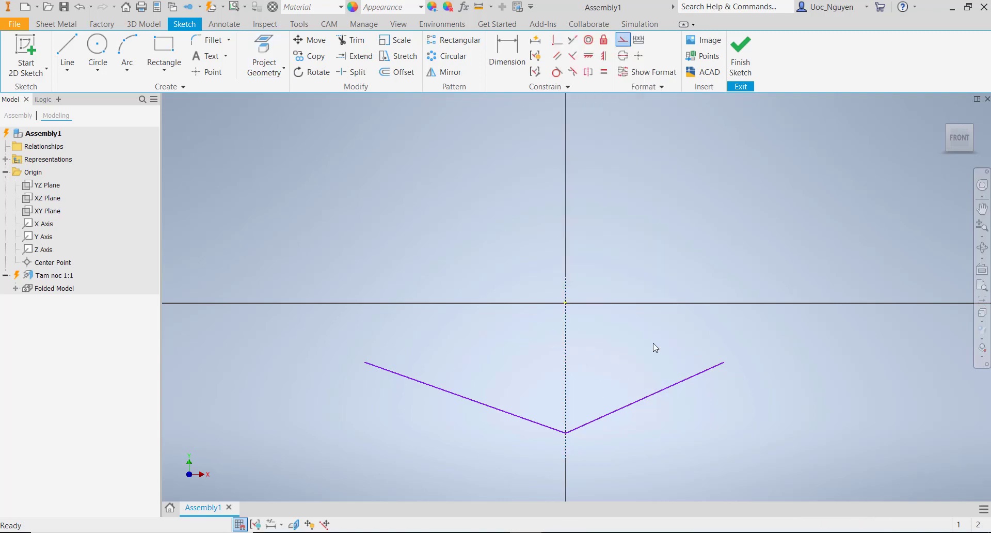
- Make the two sloped lines symmetric about the projected vertical construction line
{"action": "middle_click_drag", "start_coordinate": [641, 345], "coordinate": [628, 343]}
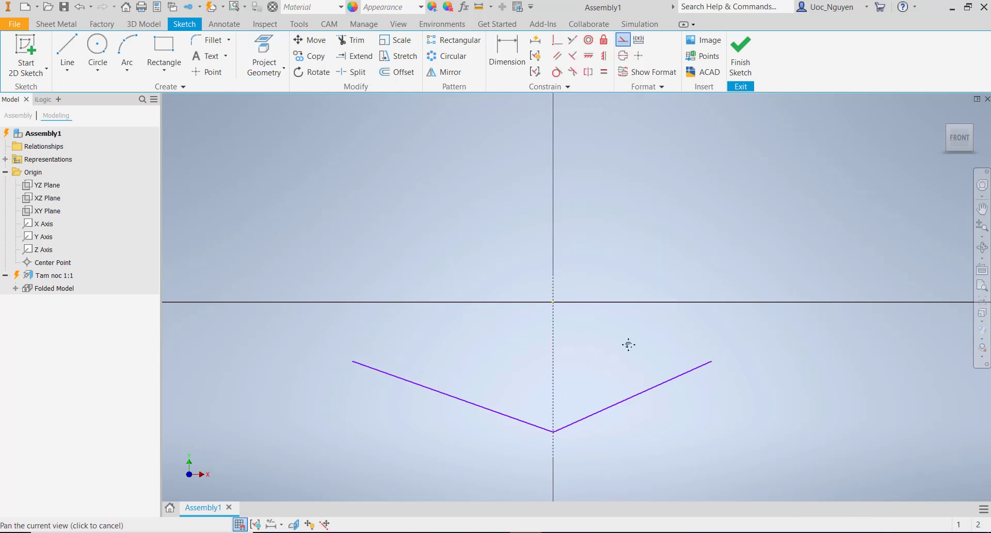
{"action": "left_click", "coordinate": [592, 75]}
{"action": "left_click", "coordinate": [605, 403]}
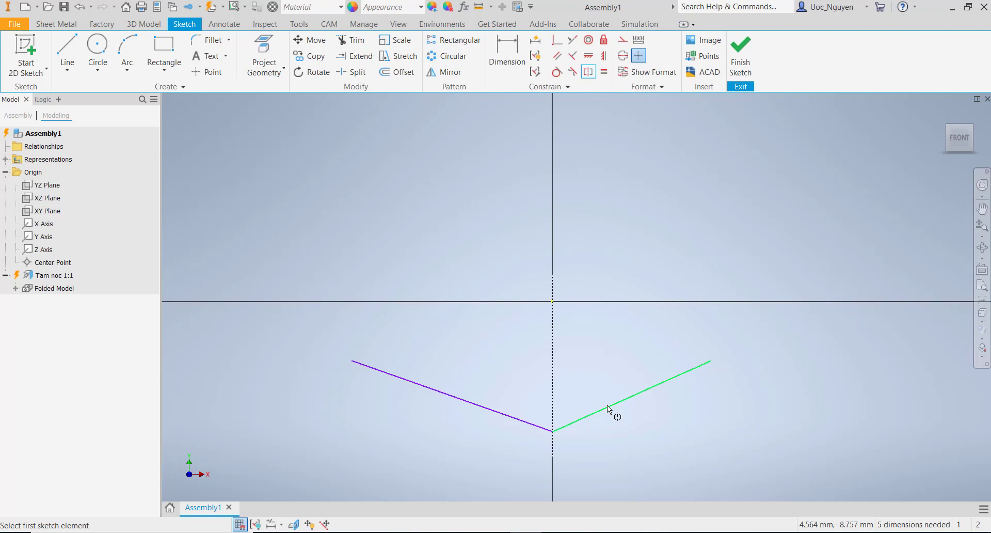
{"action": "left_click", "coordinate": [527, 420]}
{"action": "left_click", "coordinate": [551, 396]}
- Dimension the angle between the two sloped lines as 177 degrees
{"action": "middle_click_drag", "start_coordinate": [592, 325], "coordinate": [575, 303]}
{"action": "left_click", "coordinate": [508, 57]}
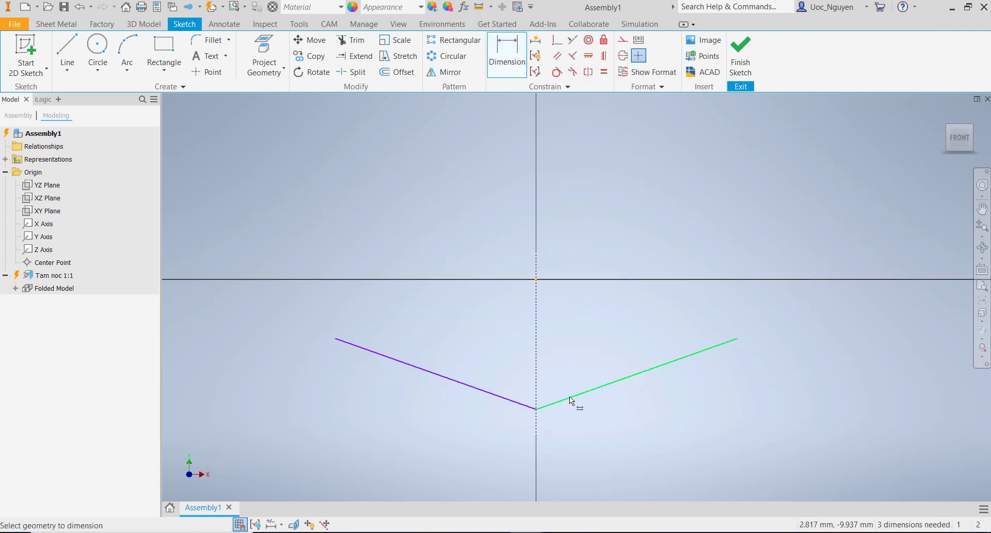
{"action": "left_click", "coordinate": [521, 405]}
{"action": "left_click", "coordinate": [518, 383]}
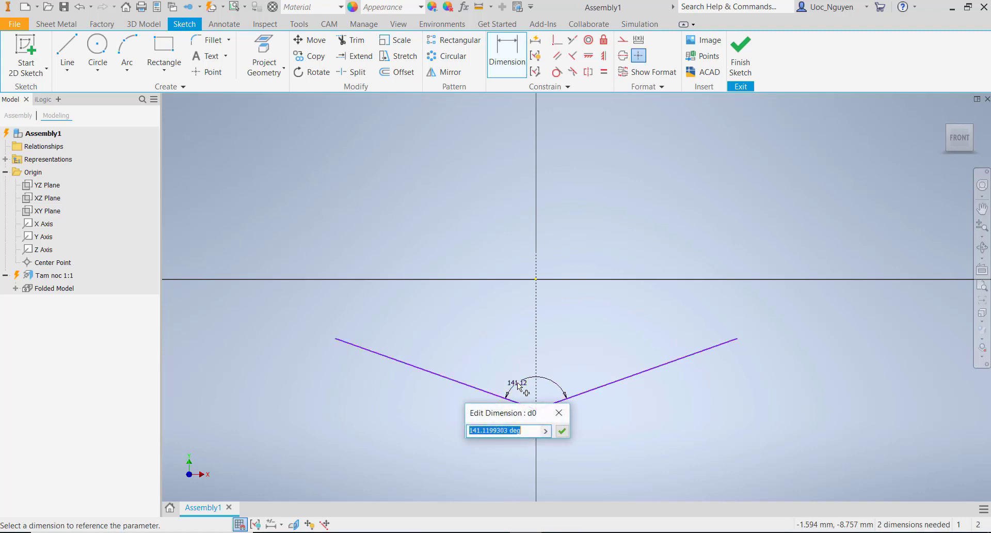
{"action": "type", "text": "177"}
{"action": "key", "text": "Return"}
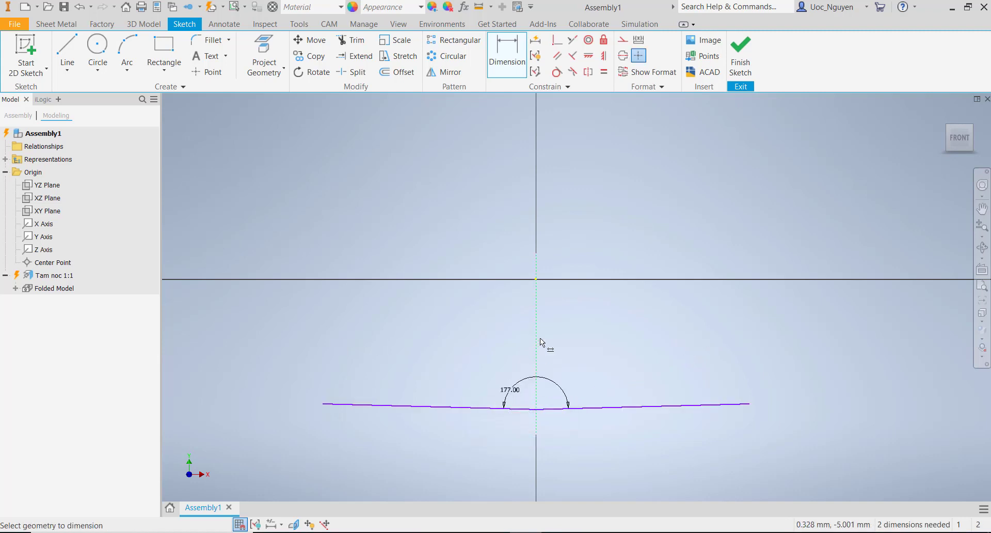
- Dimension the horizontal distance from the V's left endpoint to its centre vertex as 1055 mm
{"action": "left_click", "coordinate": [507, 68]}
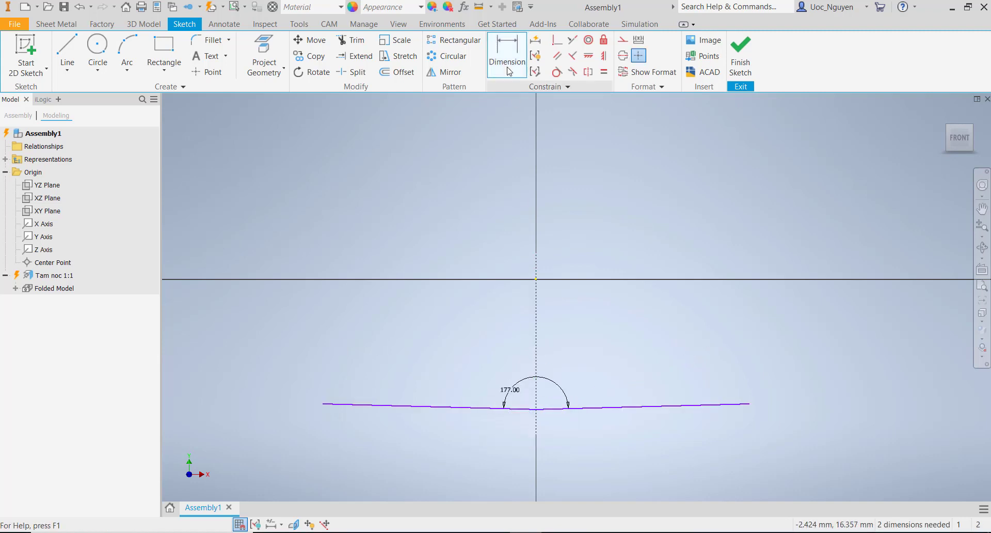
{"action": "left_click", "coordinate": [324, 403]}
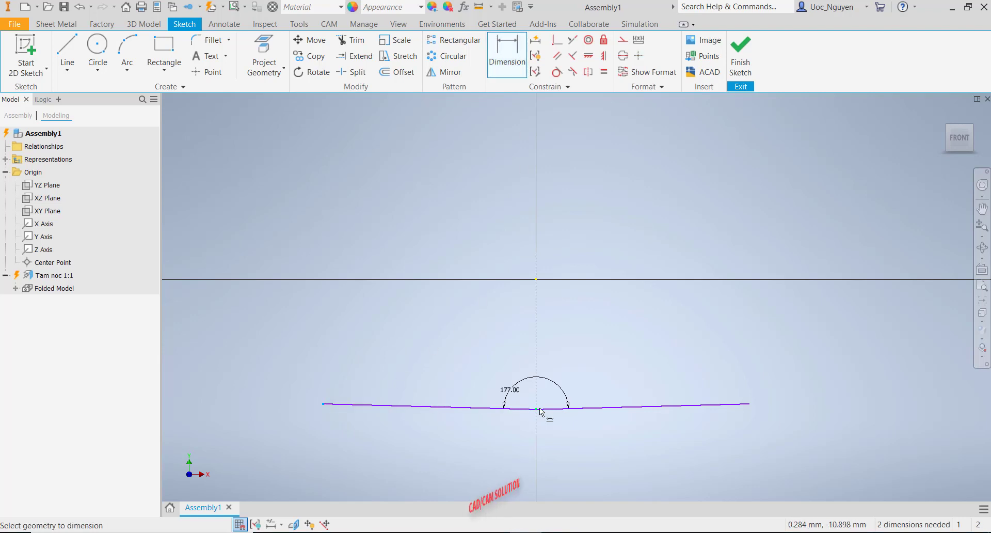
{"action": "left_click", "coordinate": [536, 413]}
{"action": "left_click", "coordinate": [460, 456]}
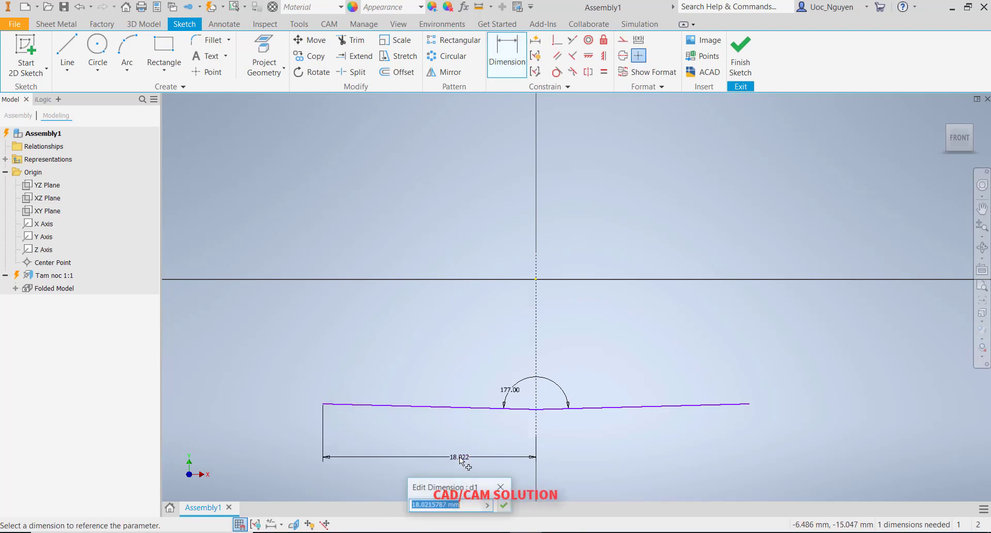
{"action": "type", "text": "1055"}
{"action": "key", "text": "Return"}
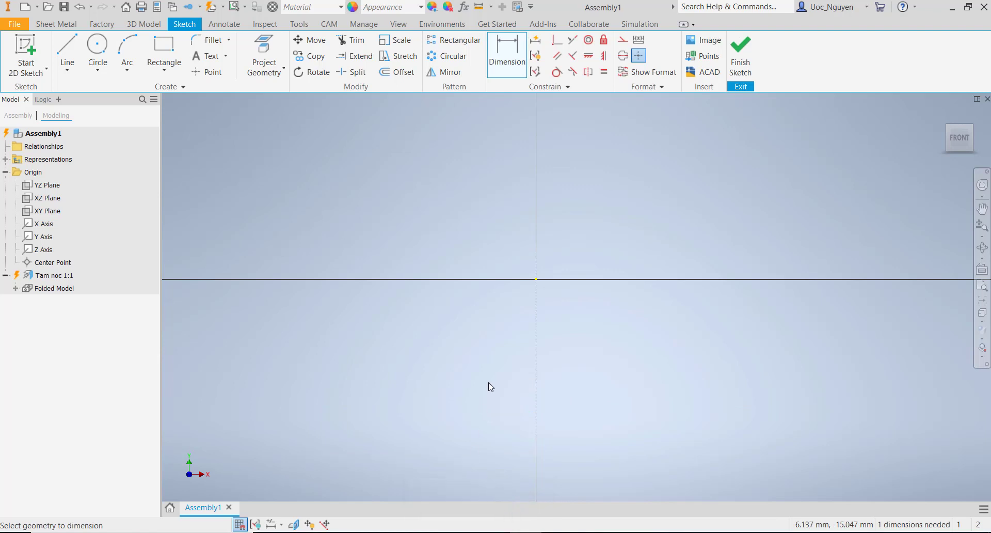
- Add a driven horizontal dimension between the sketch origin and the V profile's right endpoint
{"action": "scroll", "coordinate": [517, 412], "scroll_direction": "up", "scroll_amount": 5}
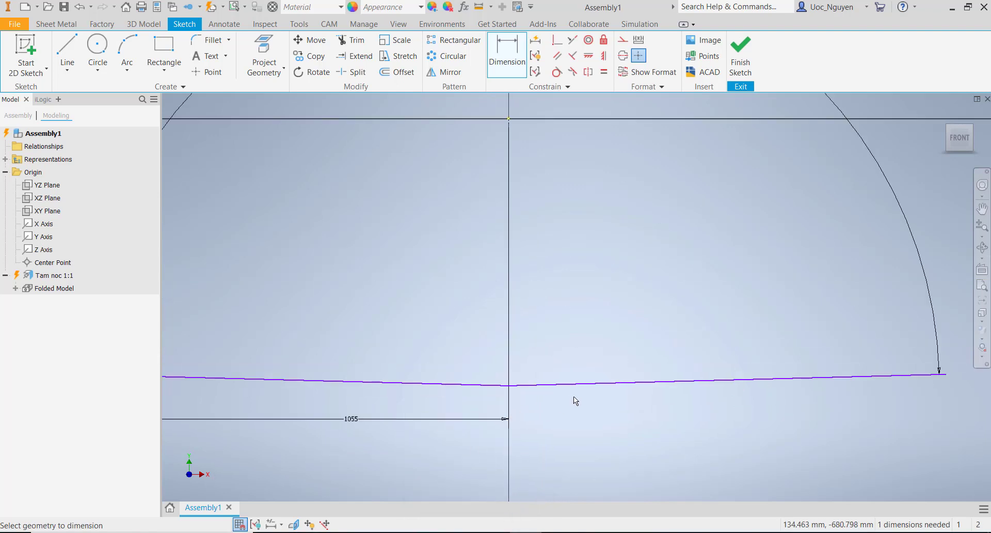
{"action": "scroll", "coordinate": [586, 383], "scroll_direction": "down", "scroll_amount": 4}
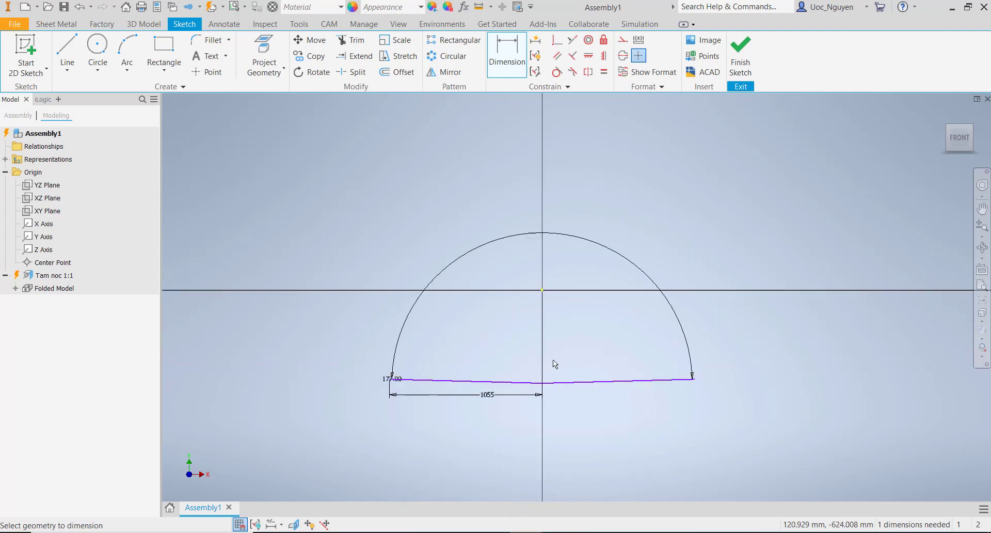
{"action": "left_click", "coordinate": [544, 287]}
{"action": "left_click", "coordinate": [697, 378]}
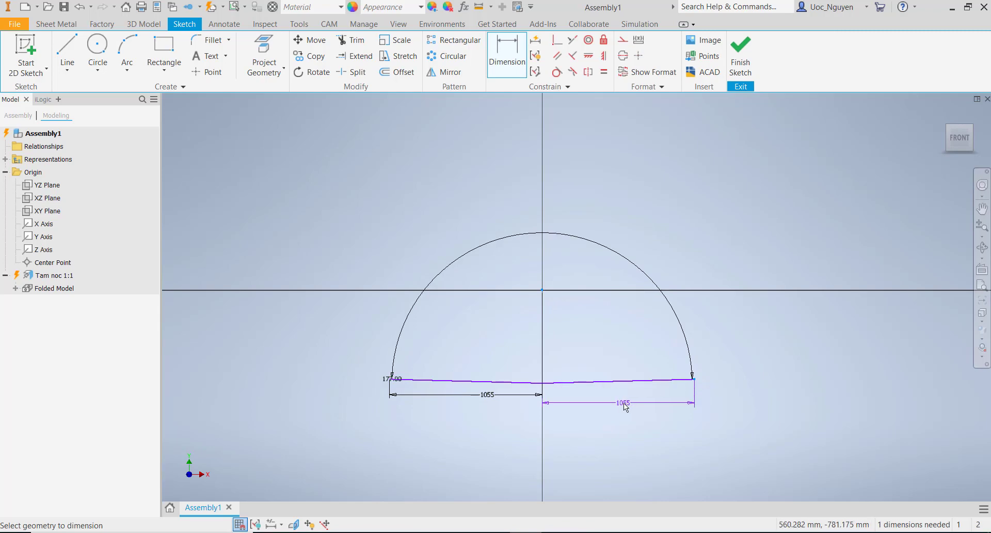
{"action": "left_click", "coordinate": [620, 396]}
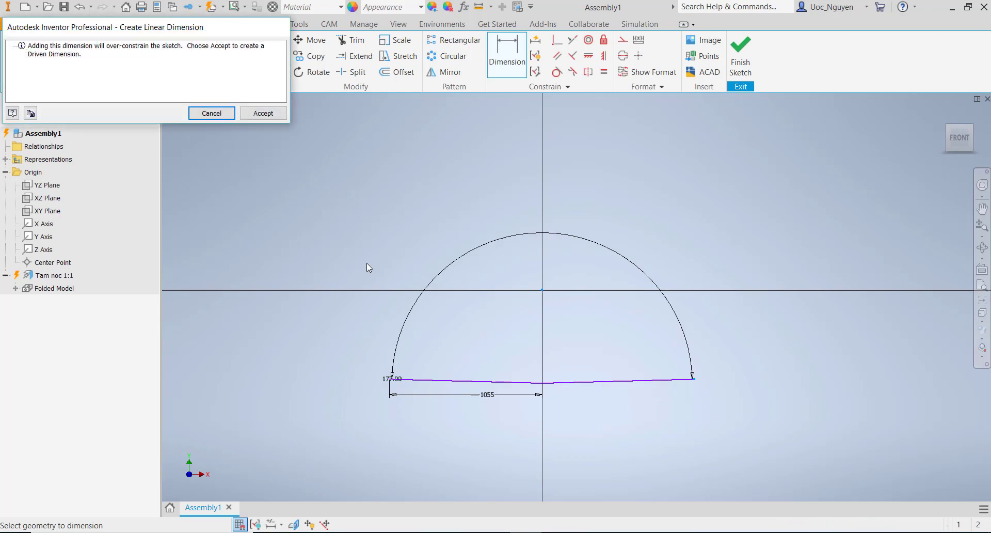
{"action": "left_click", "coordinate": [271, 118]}
{"action": "key", "text": "Escape"}
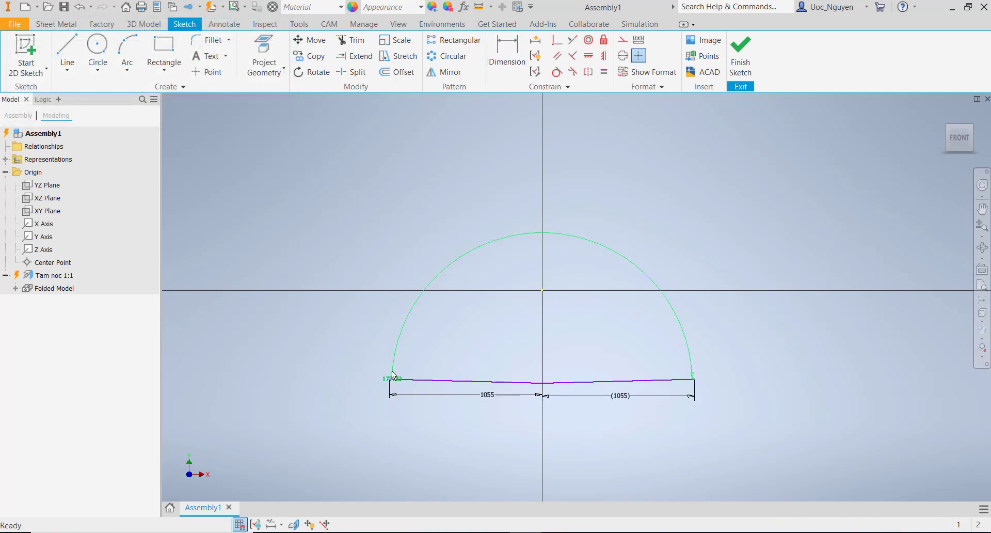
- Move the 177-degree angle dimension close to the V's centre vertex
{"action": "left_click", "coordinate": [392, 371]}
{"action": "left_click", "coordinate": [468, 331]}
{"action": "left_click_drag", "start_coordinate": [398, 373], "coordinate": [533, 369]}
{"action": "scroll", "coordinate": [534, 370], "scroll_direction": "up", "scroll_amount": 6}
{"action": "left_click", "coordinate": [610, 308]}
{"action": "scroll", "coordinate": [611, 306], "scroll_direction": "down", "scroll_amount": 5}
{"action": "middle_click_drag", "start_coordinate": [620, 245], "coordinate": [591, 273]}
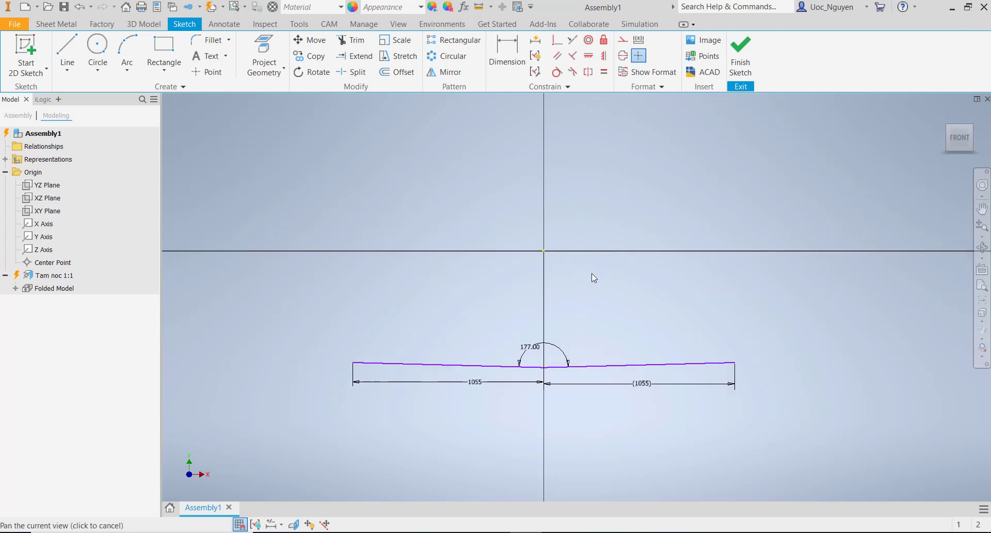
- Try to dimension the vertical distance from the origin to the V's centre vertex as 60 mm, and undo it
{"action": "key", "text": "d"}
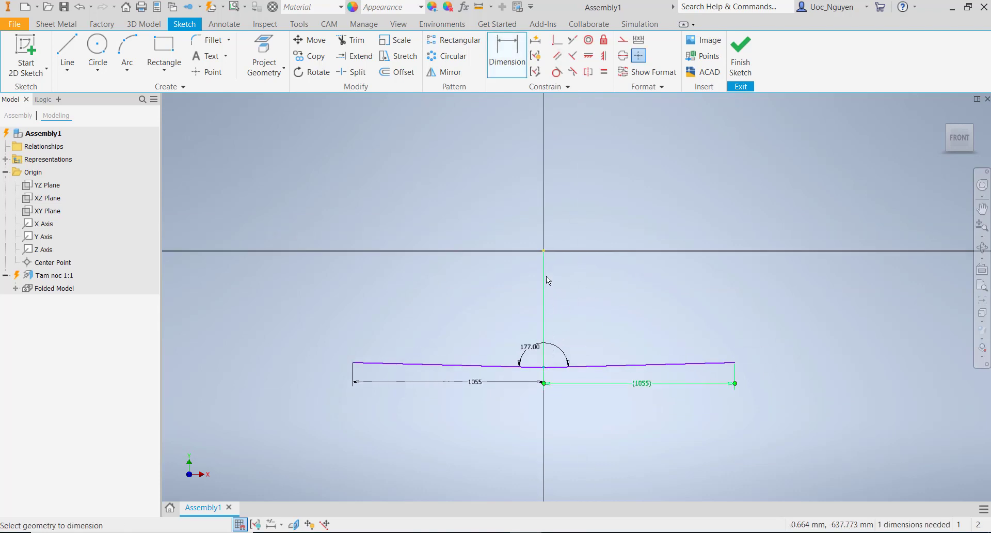
{"action": "left_click", "coordinate": [543, 249]}
{"action": "left_click", "coordinate": [584, 298]}
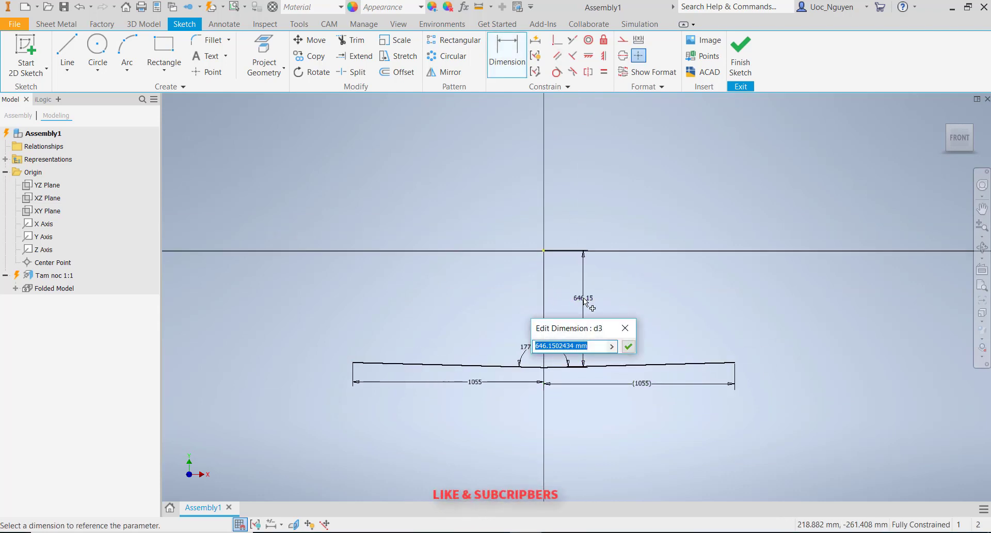
{"action": "type", "text": "60"}
{"action": "key", "text": "Return"}
{"action": "scroll", "coordinate": [519, 242], "scroll_direction": "up", "scroll_amount": 3}
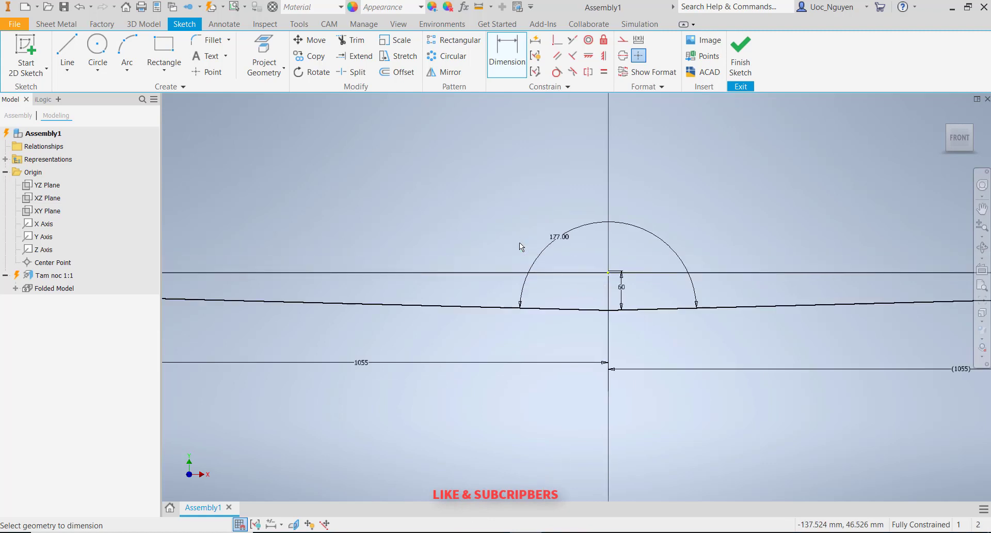
{"action": "key", "text": "Escape"}
{"action": "scroll", "coordinate": [636, 278], "scroll_direction": "up", "scroll_amount": 3}
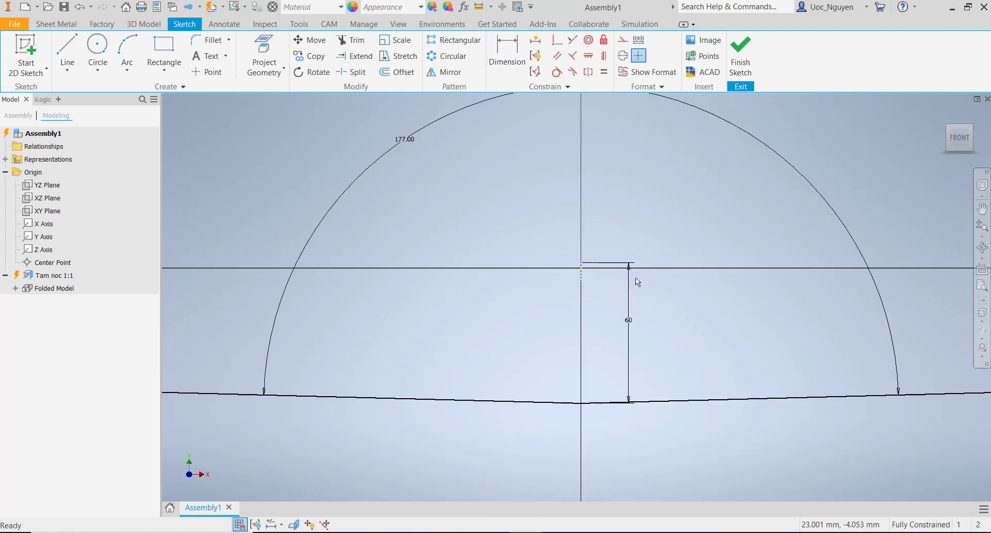
{"action": "key", "text": "ctrl+z"}
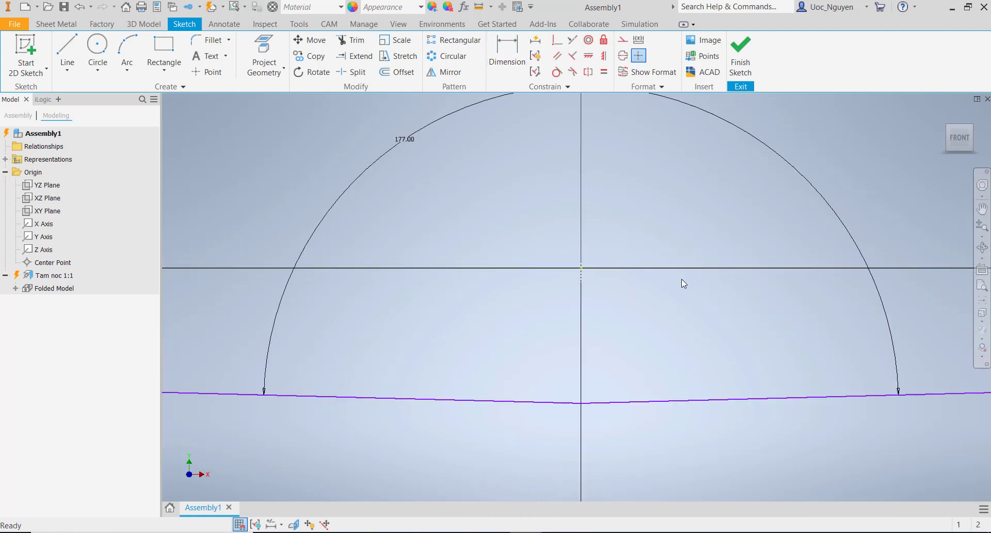
- Dimension the V's centre vertex 60 mm below the origin and compare the sketch with the reference drawing in PowerPoint
{"action": "left_click", "coordinate": [508, 58]}
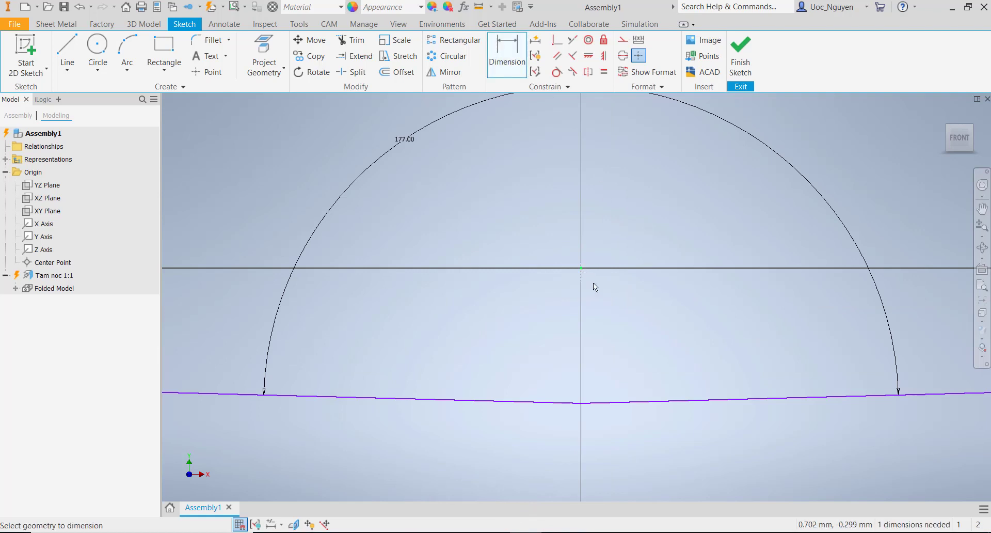
{"action": "left_click", "coordinate": [593, 401]}
{"action": "left_click", "coordinate": [622, 351]}
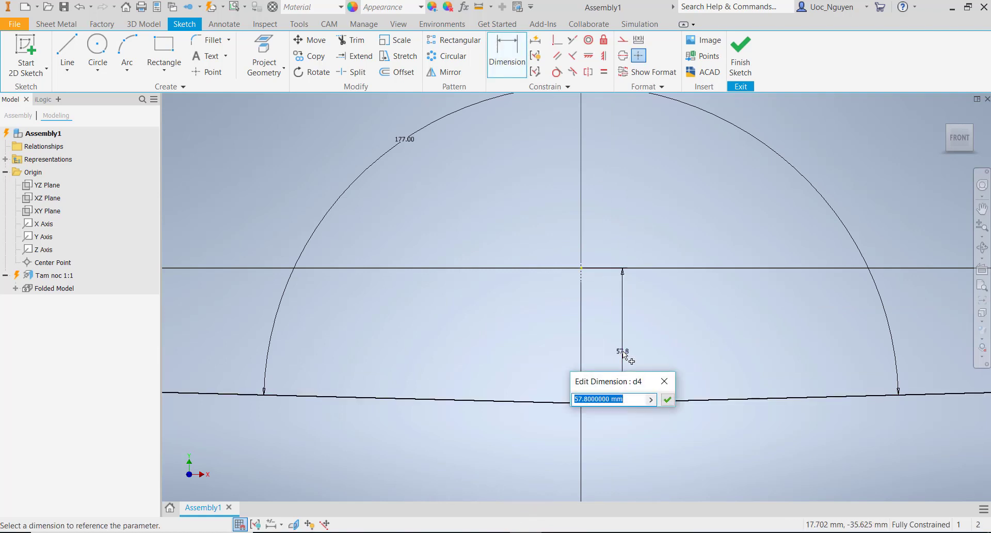
{"action": "type", "text": "60"}
{"action": "key", "text": "Return"}
{"action": "scroll", "coordinate": [642, 341], "scroll_direction": "down", "scroll_amount": 3}
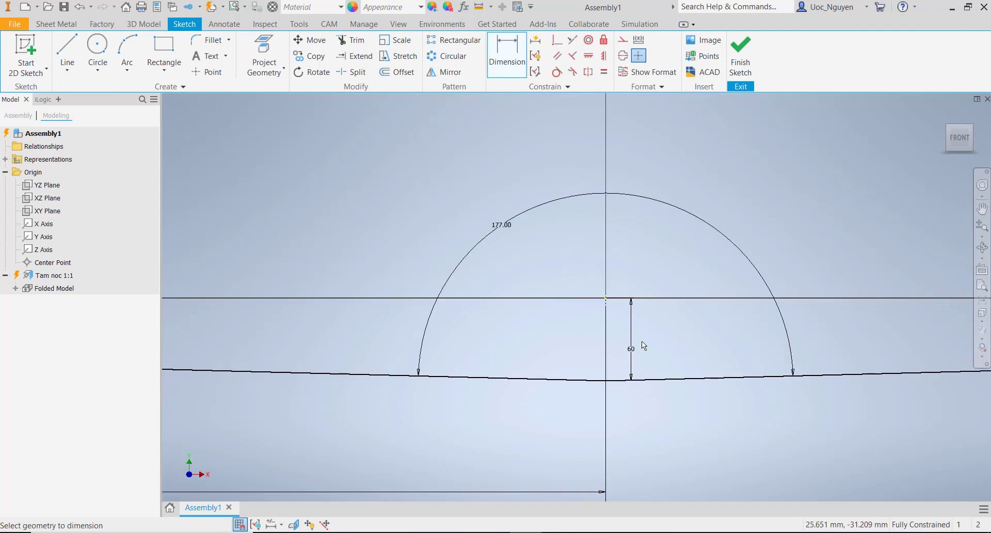
{"action": "scroll", "coordinate": [642, 340], "scroll_direction": "down", "scroll_amount": 5}
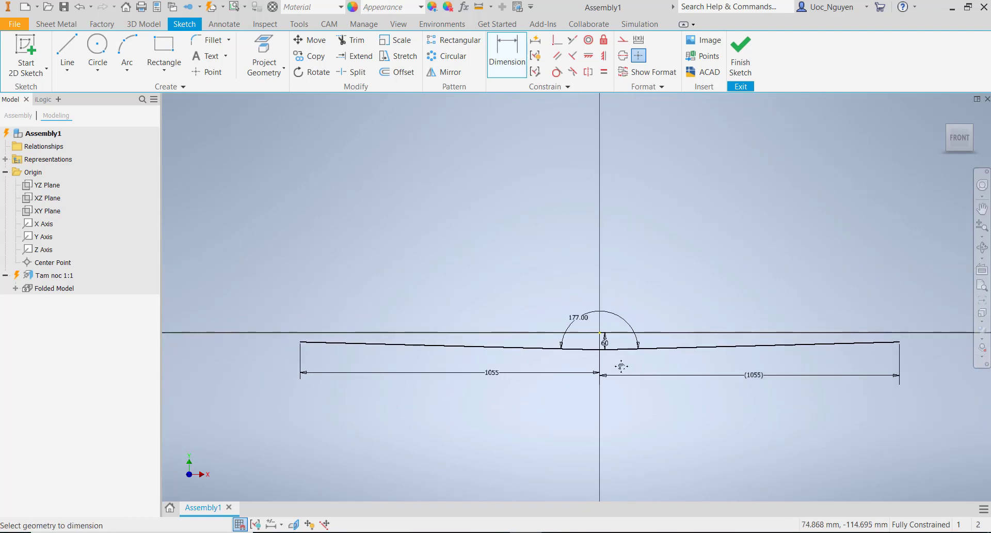
{"action": "key", "text": "Escape"}
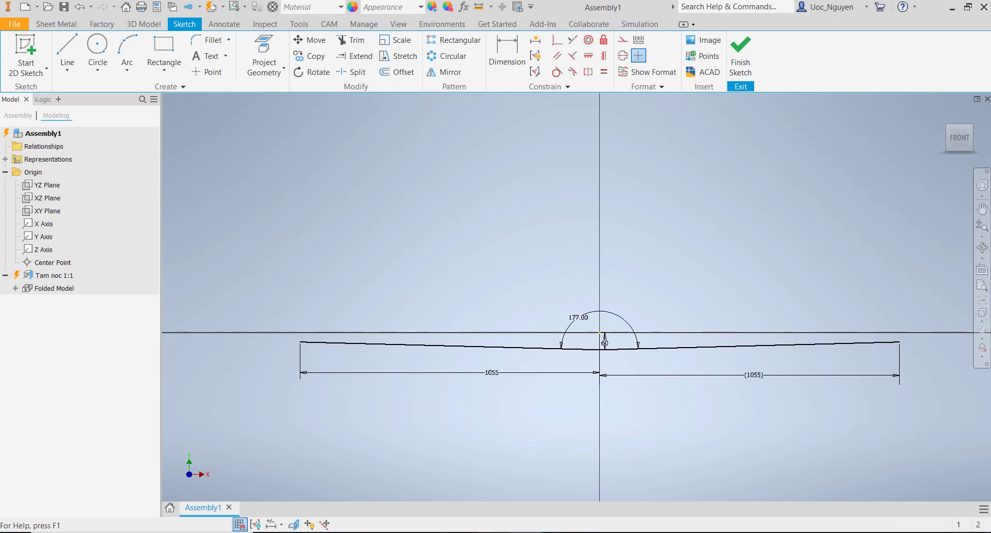
{"action": "left_click", "coordinate": [493, 532]}
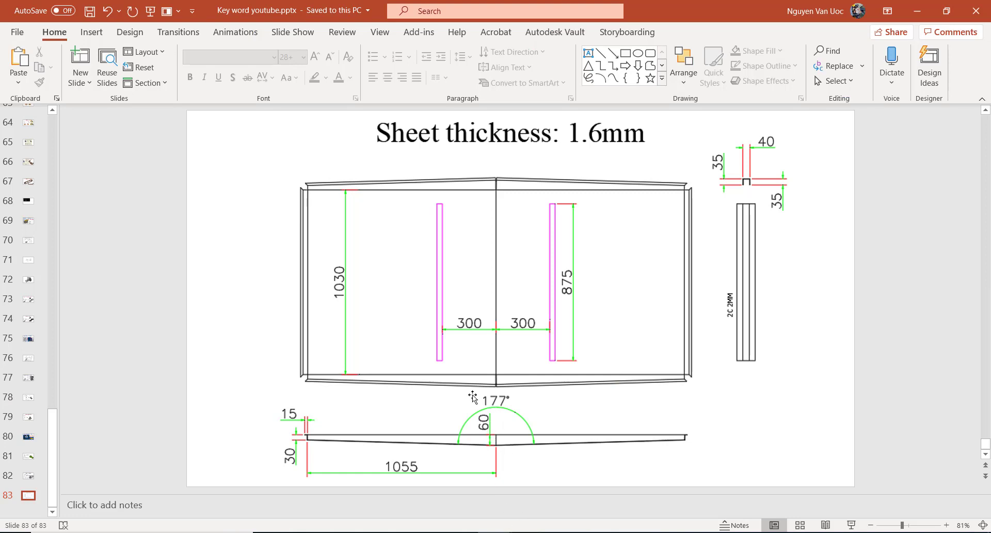
{"action": "left_click", "coordinate": [526, 532]}
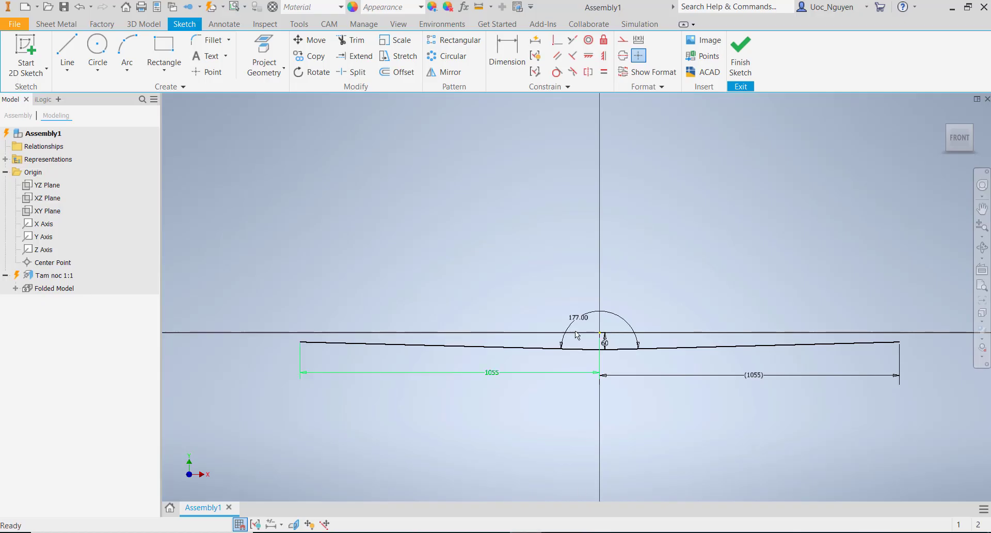
- Finish the sketch and start a Contour Flange from the V profile with the sheet thickness offset to the upper side
{"action": "left_click", "coordinate": [733, 71]}
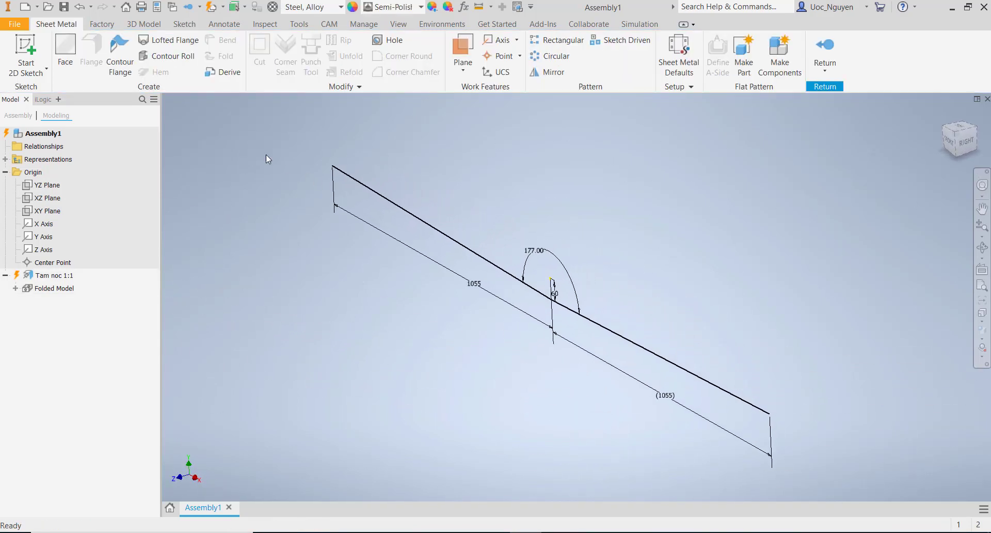
{"action": "left_click", "coordinate": [113, 60]}
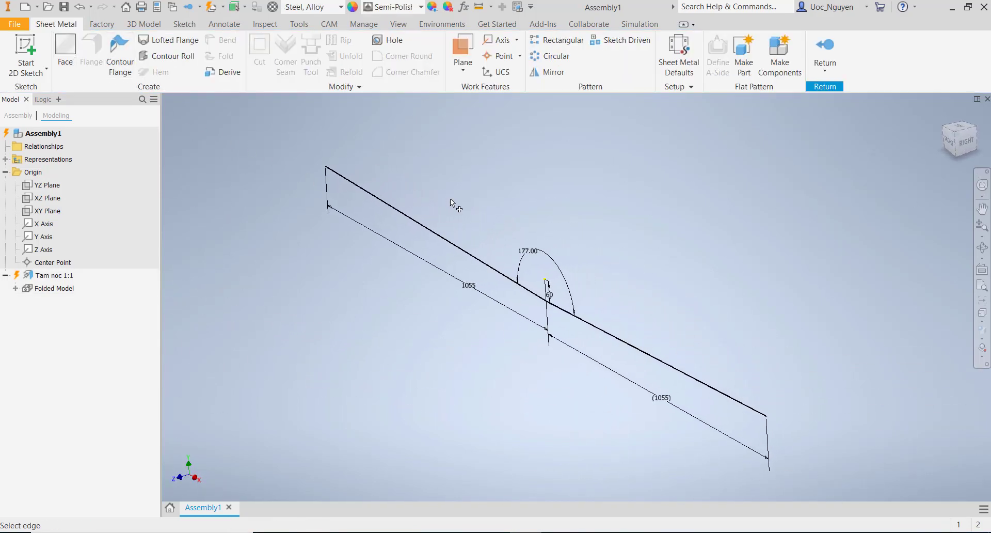
{"action": "scroll", "coordinate": [544, 308], "scroll_direction": "down", "scroll_amount": 5}
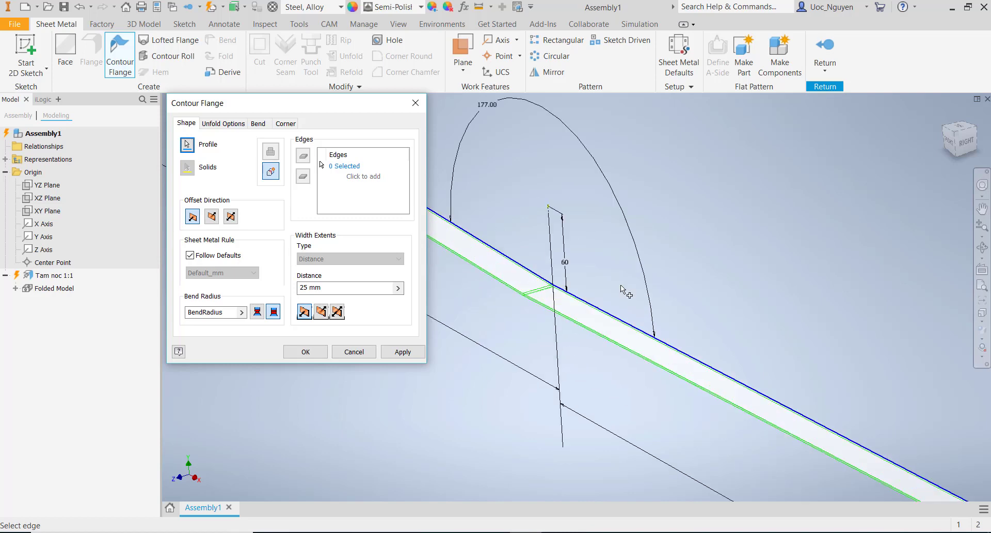
{"action": "left_click", "coordinate": [946, 144]}
{"action": "scroll", "coordinate": [578, 300], "scroll_direction": "down", "scroll_amount": 10}
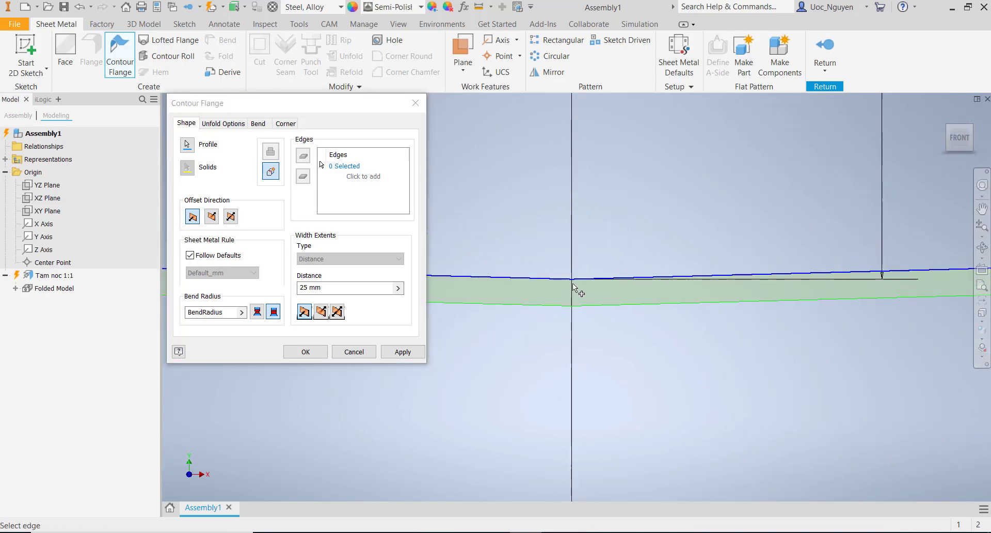
{"action": "left_click", "coordinate": [213, 220]}
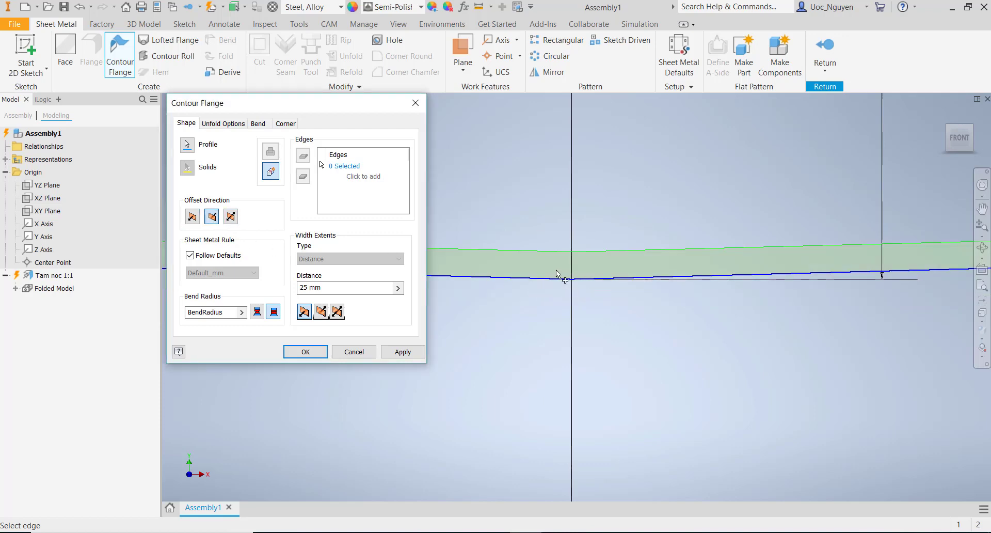
{"action": "scroll", "coordinate": [564, 286], "scroll_direction": "up", "scroll_amount": 5}
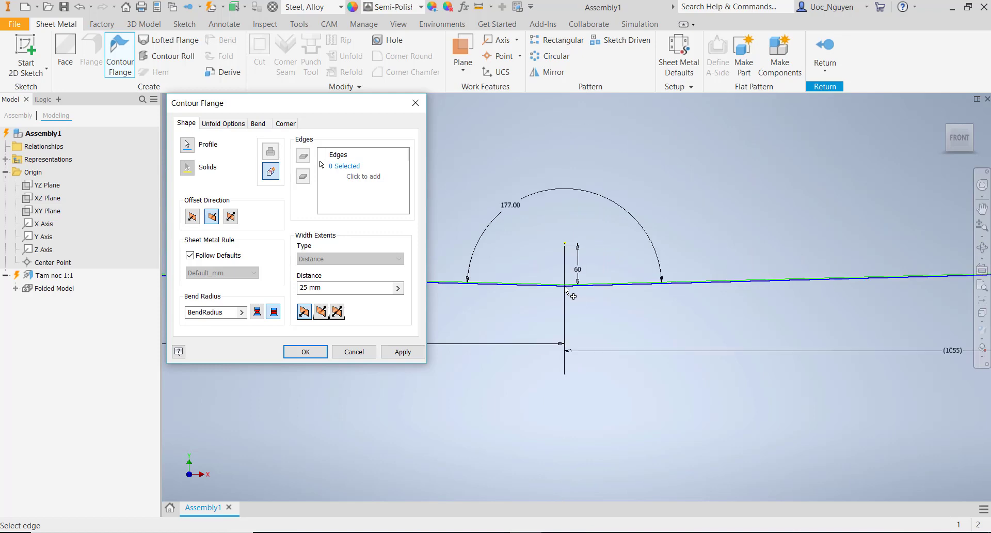
{"action": "scroll", "coordinate": [567, 282], "scroll_direction": "down", "scroll_amount": 4}
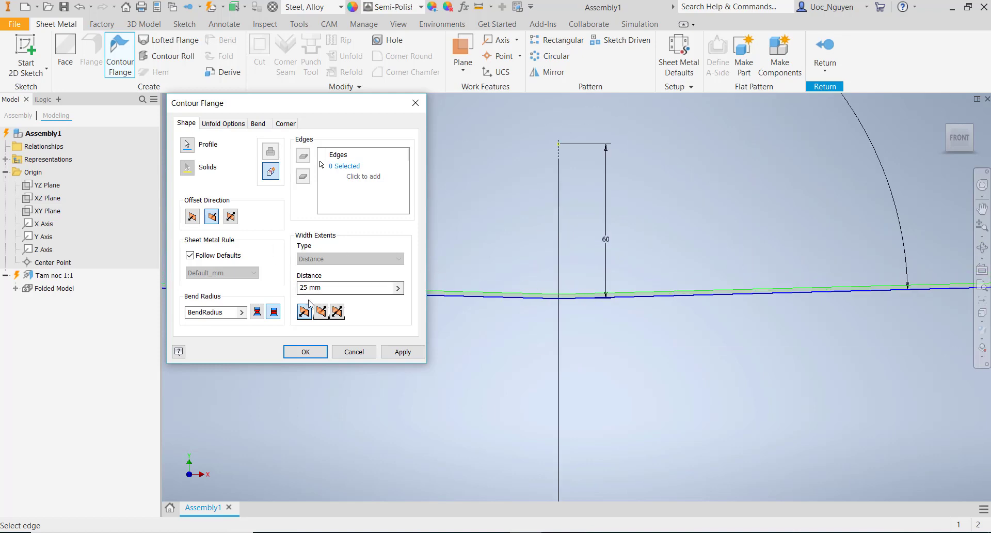
- Set the contour flange's width to 1030 mm, extending equally on both sides of the profile, and create it
{"action": "left_click", "coordinate": [337, 311]}
{"action": "scroll", "coordinate": [634, 294], "scroll_direction": "up", "scroll_amount": 5}
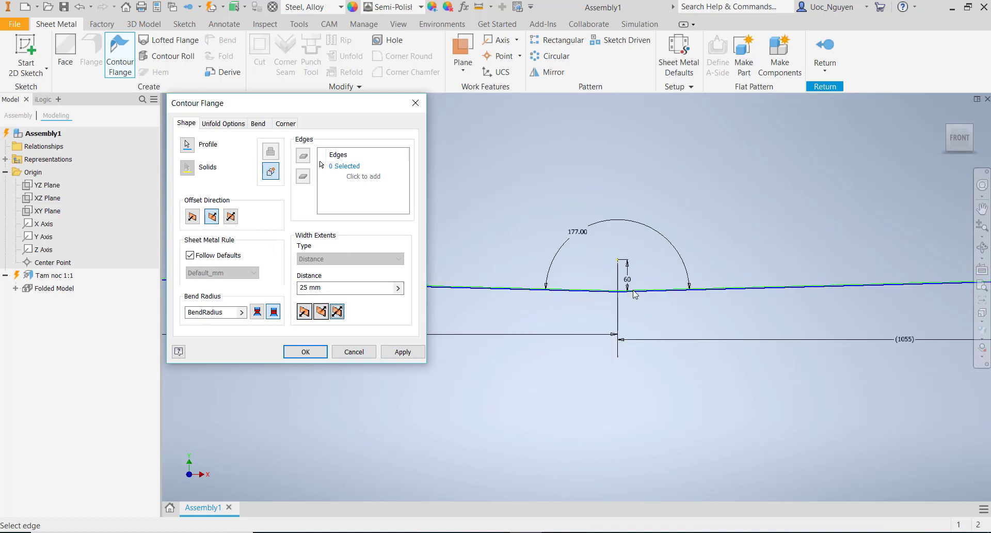
{"action": "middle_click_drag", "start_coordinate": [583, 299], "coordinate": [577, 306], "text": "shift"}
{"action": "left_click_drag", "start_coordinate": [326, 290], "coordinate": [266, 289]}
{"action": "type", "text": "1030"}
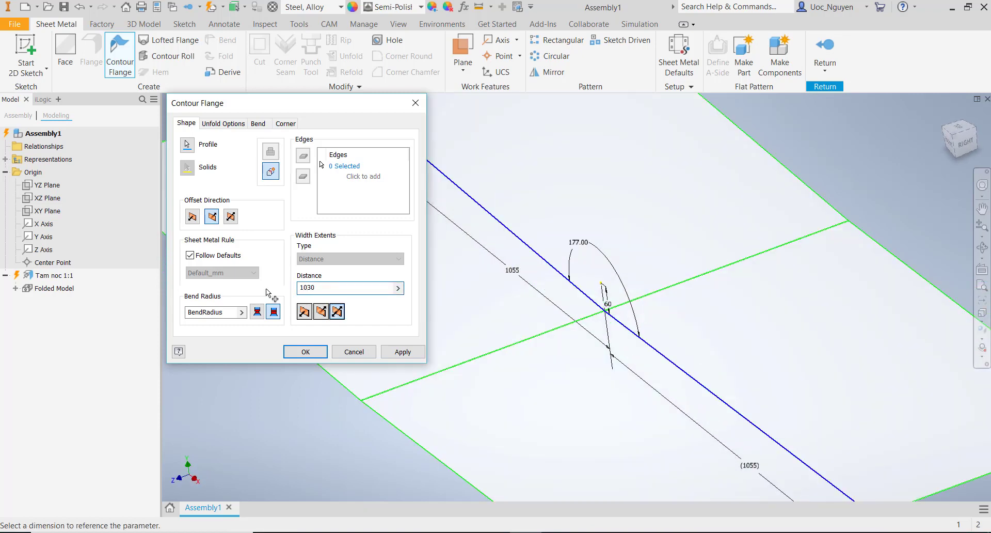
{"action": "scroll", "coordinate": [543, 268], "scroll_direction": "up", "scroll_amount": 4}
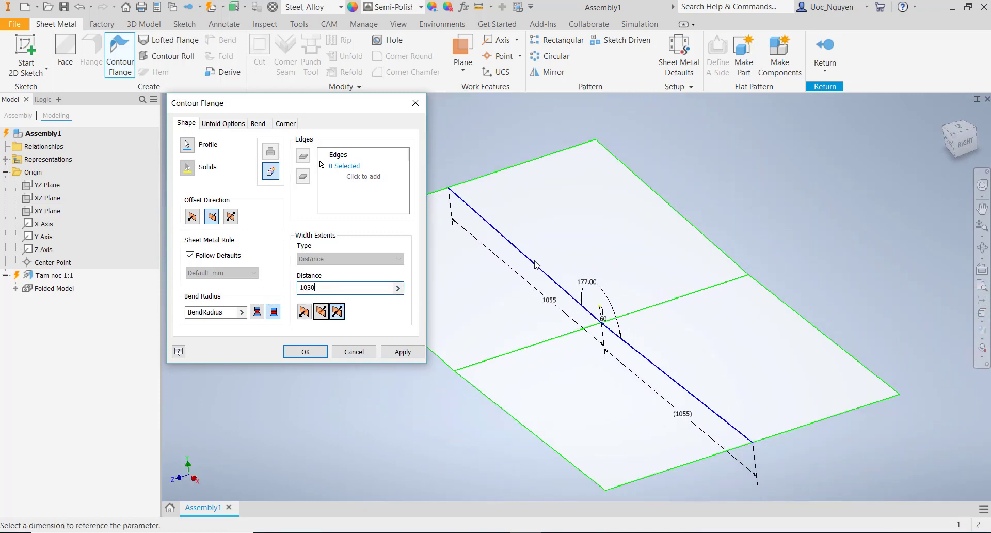
{"action": "middle_click_drag", "start_coordinate": [535, 267], "coordinate": [537, 265], "text": "shift"}
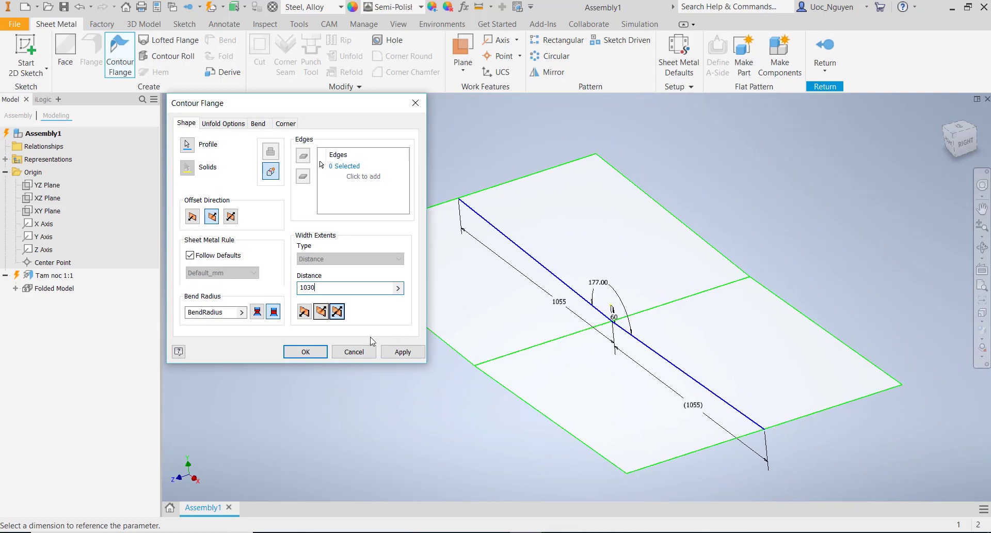
{"action": "left_click", "coordinate": [309, 351]}
- Change the visual style of the model to Shaded with edges
{"action": "middle_click_drag", "start_coordinate": [322, 355], "coordinate": [416, 376], "text": "shift"}
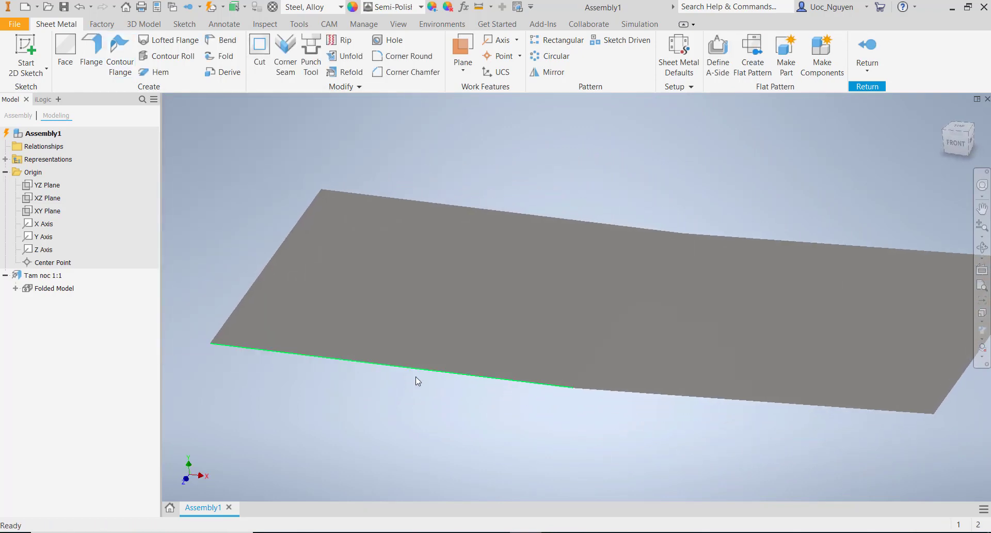
{"action": "scroll", "coordinate": [515, 414], "scroll_direction": "up", "scroll_amount": 3}
{"action": "left_click", "coordinate": [982, 339]}
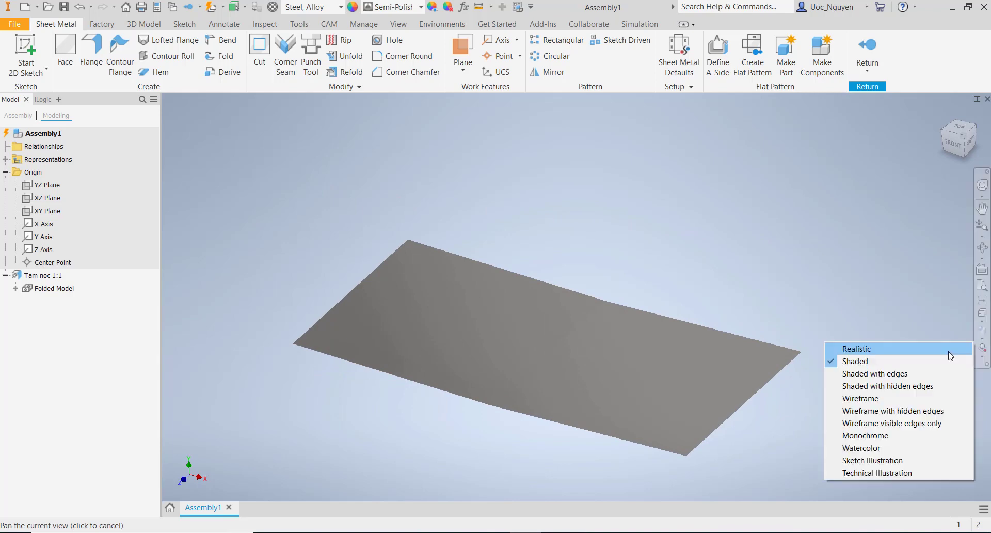
{"action": "left_click", "coordinate": [887, 373]}
{"action": "scroll", "coordinate": [851, 432], "scroll_direction": "down", "scroll_amount": 2}
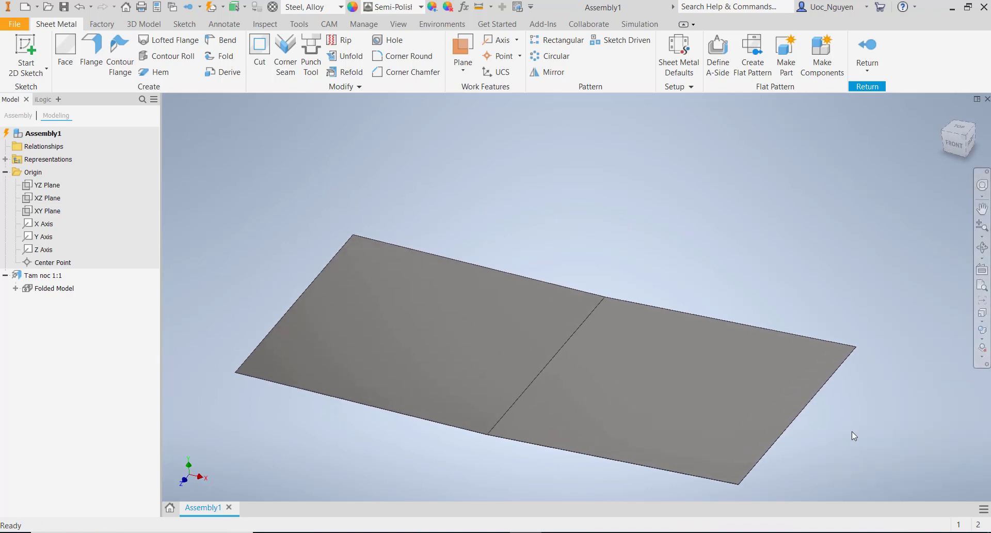
{"action": "mouse_move", "coordinate": [852, 431]}
{"action": "middle_mouse_down", "text": "shift"}
{"action": "mouse_move", "coordinate": [524, 378]}
{"action": "mouse_move", "coordinate": [502, 394]}
{"action": "mouse_move", "coordinate": [498, 457]}
{"action": "mouse_move", "coordinate": [509, 461]}
{"action": "middle_mouse_up", "text": "shift"}
- Check the reference drawing in PowerPoint, then set up a 30 mm high, 90° Flange on the plate's left short edge, flipped to the upper side
{"action": "key", "text": "alt+Tab"}
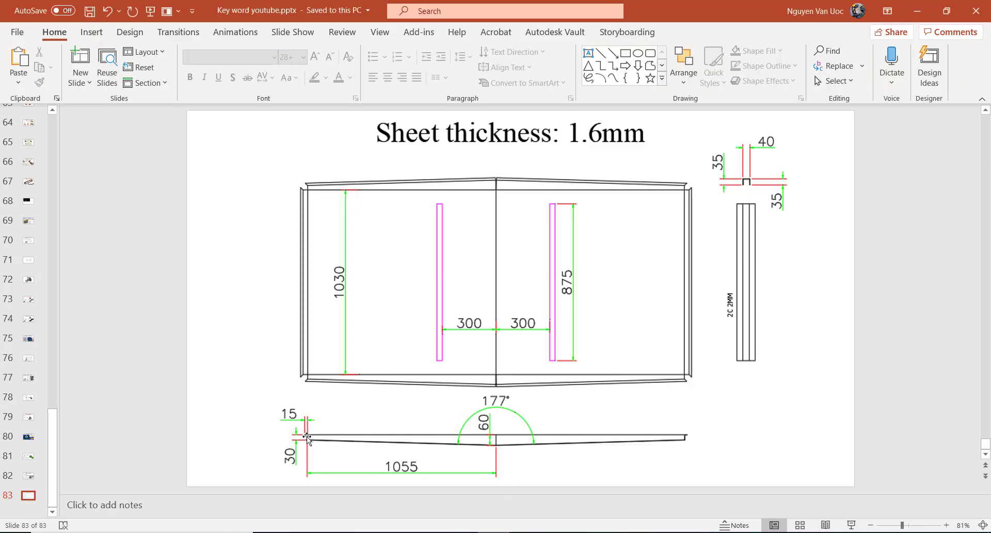
{"action": "key", "text": "alt+Tab"}
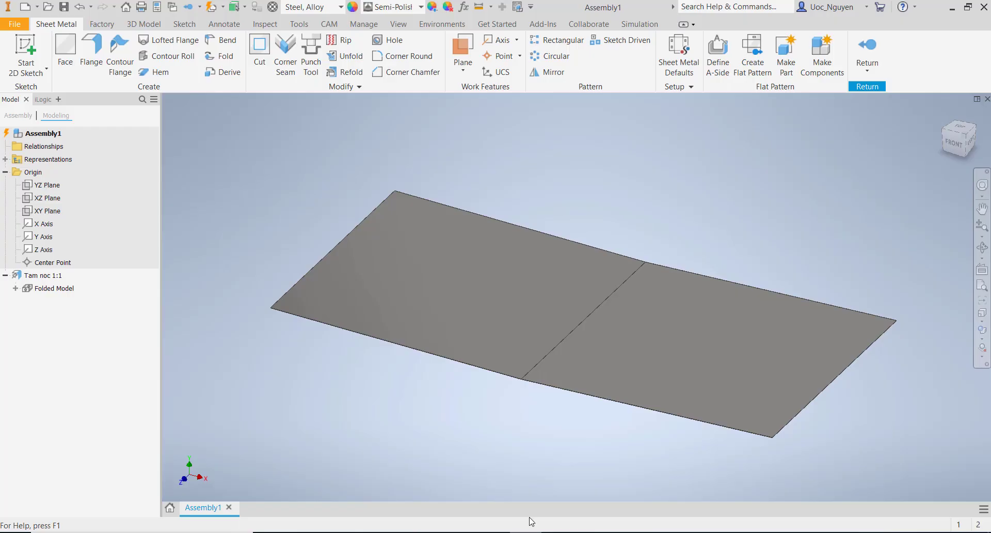
{"action": "left_click", "coordinate": [100, 55]}
{"action": "middle_click_drag", "start_coordinate": [308, 167], "coordinate": [424, 319]}
{"action": "scroll", "coordinate": [464, 330], "scroll_direction": "up", "scroll_amount": 5}
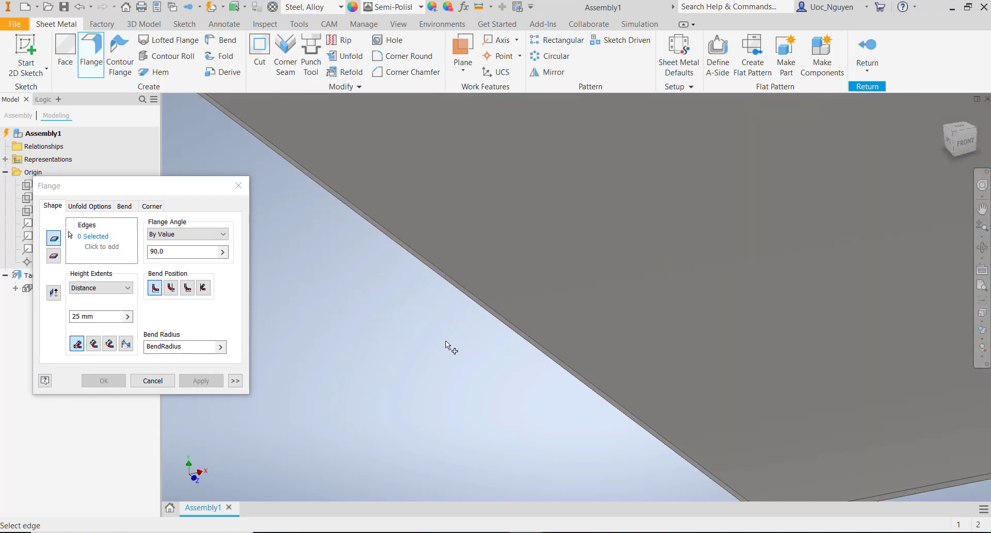
{"action": "scroll", "coordinate": [434, 345], "scroll_direction": "down", "scroll_amount": 3}
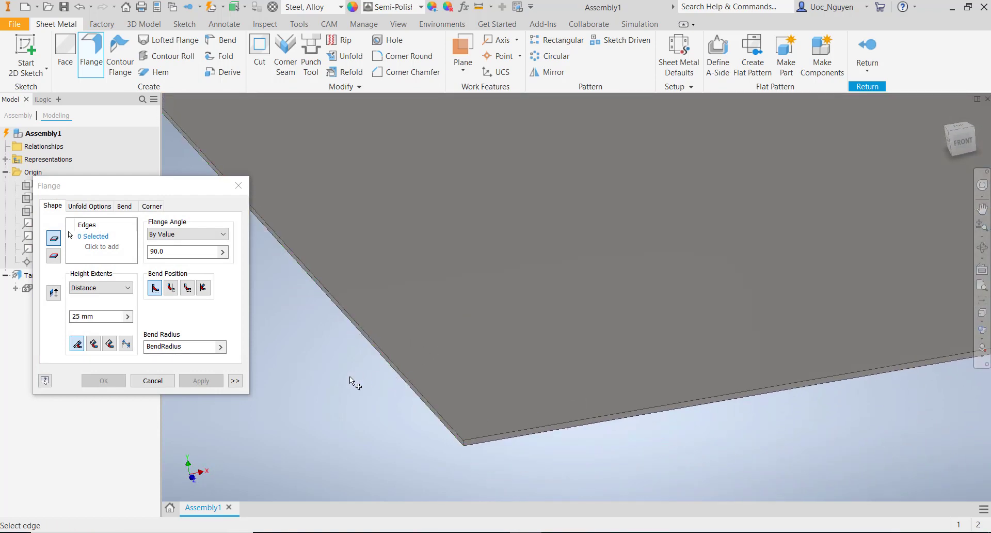
{"action": "left_click", "coordinate": [397, 370]}
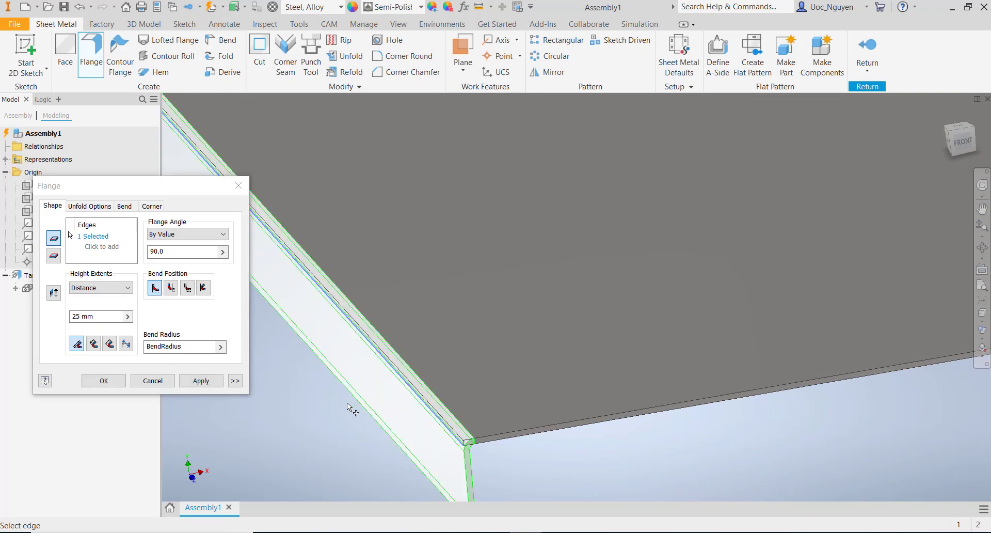
{"action": "left_click_drag", "start_coordinate": [96, 317], "coordinate": [47, 314]}
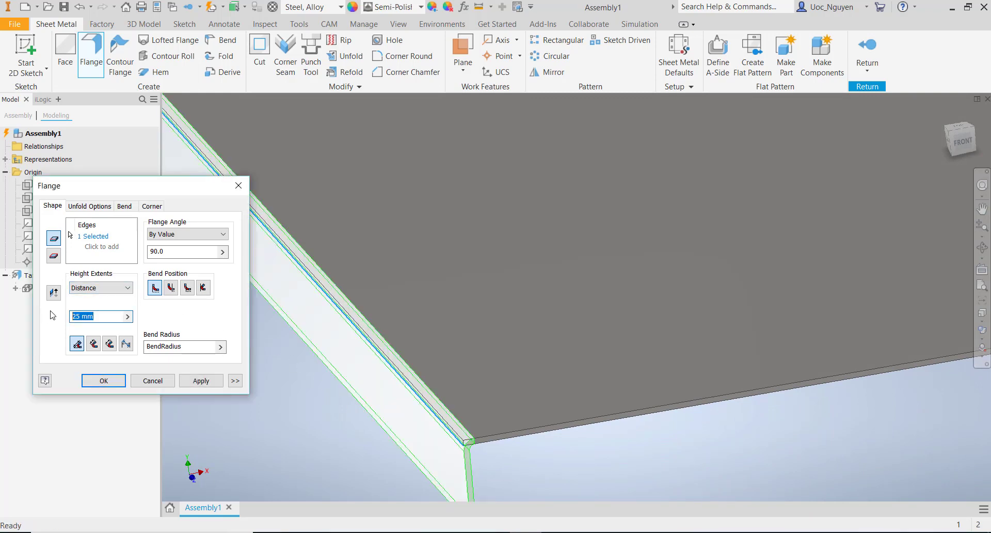
{"action": "type", "text": "30"}
{"action": "left_click", "coordinate": [52, 293]}
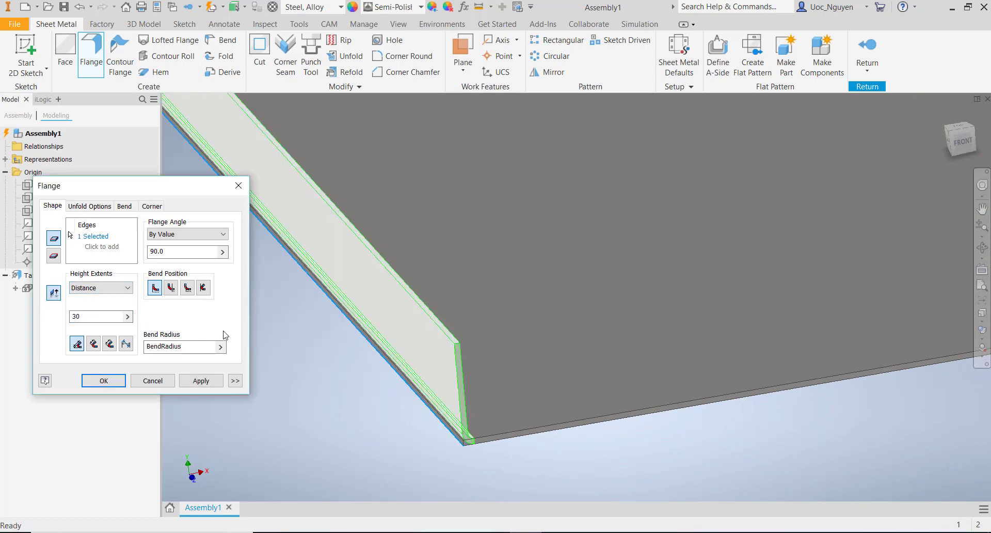
- Add the plate's opposite short edge to the 30 mm flange and apply it to both ends
{"action": "scroll", "coordinate": [339, 336], "scroll_direction": "down", "scroll_amount": 7}
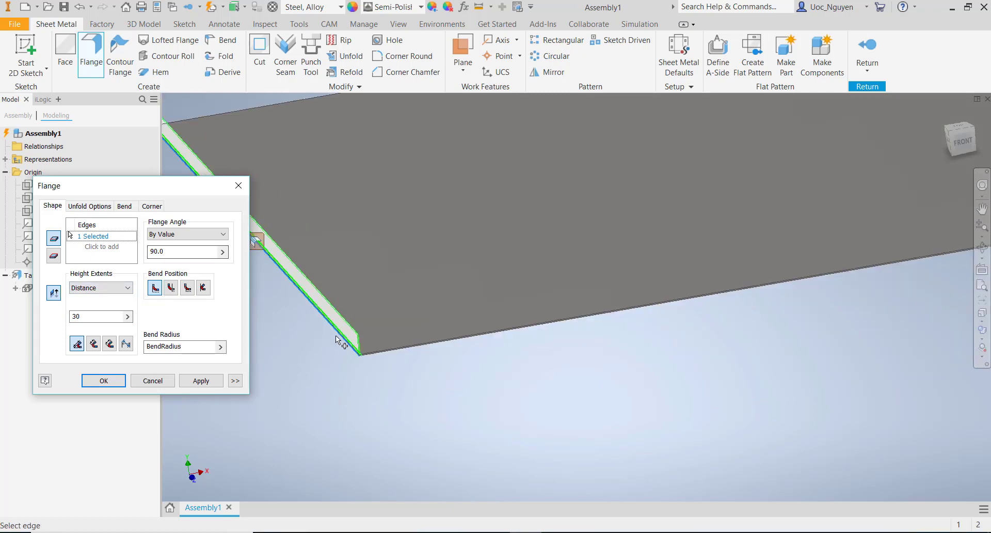
{"action": "middle_click_drag", "start_coordinate": [473, 383], "coordinate": [728, 381], "text": "shift"}
{"action": "scroll", "coordinate": [818, 393], "scroll_direction": "up", "scroll_amount": 9}
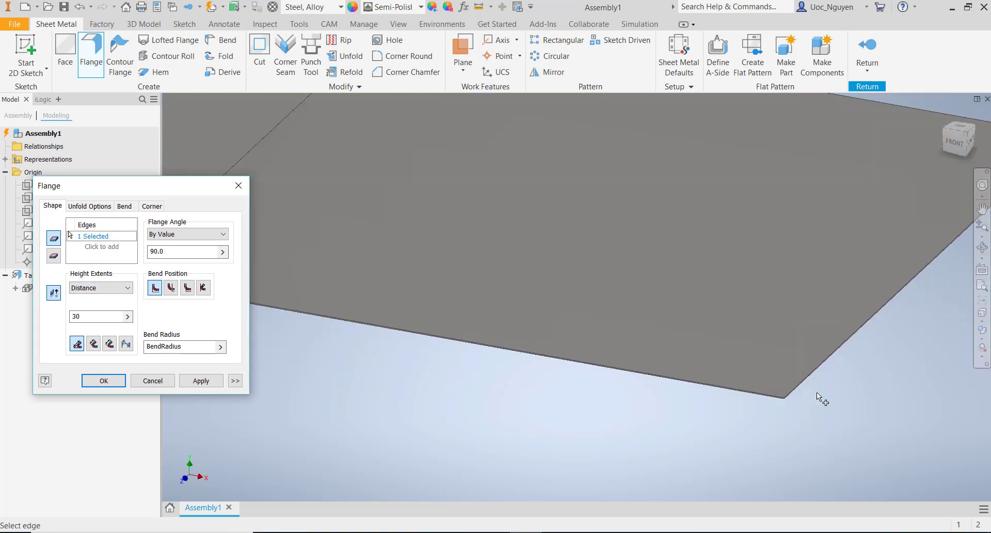
{"action": "left_click", "coordinate": [675, 364]}
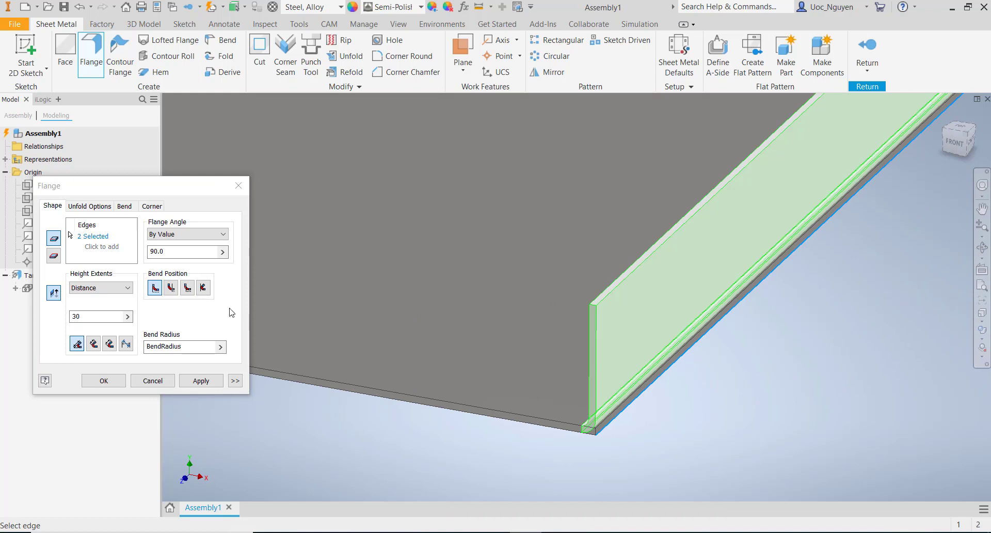
{"action": "left_click", "coordinate": [187, 386]}
- Select both edge segments beside the centre bend on each long side of the plate for the next flange
{"action": "scroll", "coordinate": [723, 402], "scroll_direction": "up", "scroll_amount": 5}
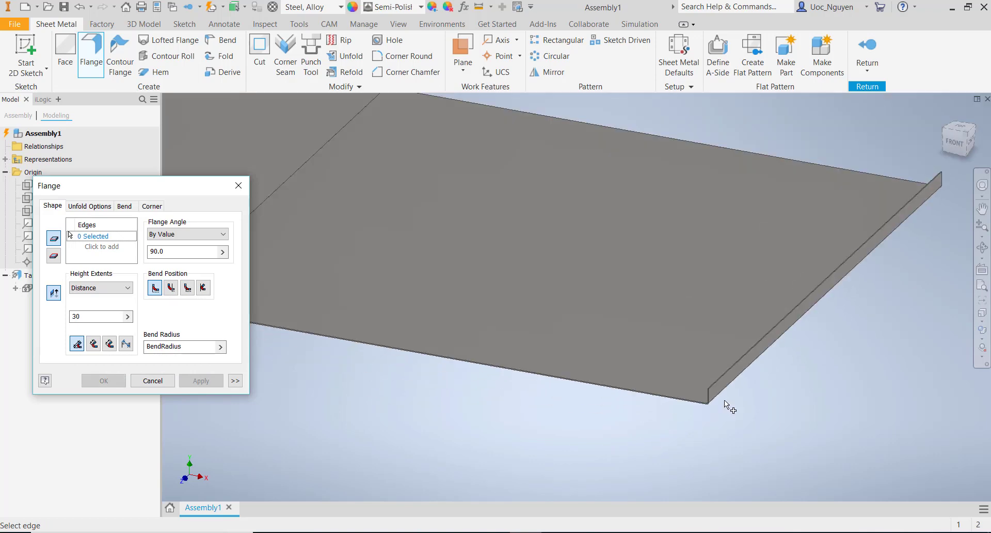
{"action": "scroll", "coordinate": [457, 374], "scroll_direction": "down", "scroll_amount": 5}
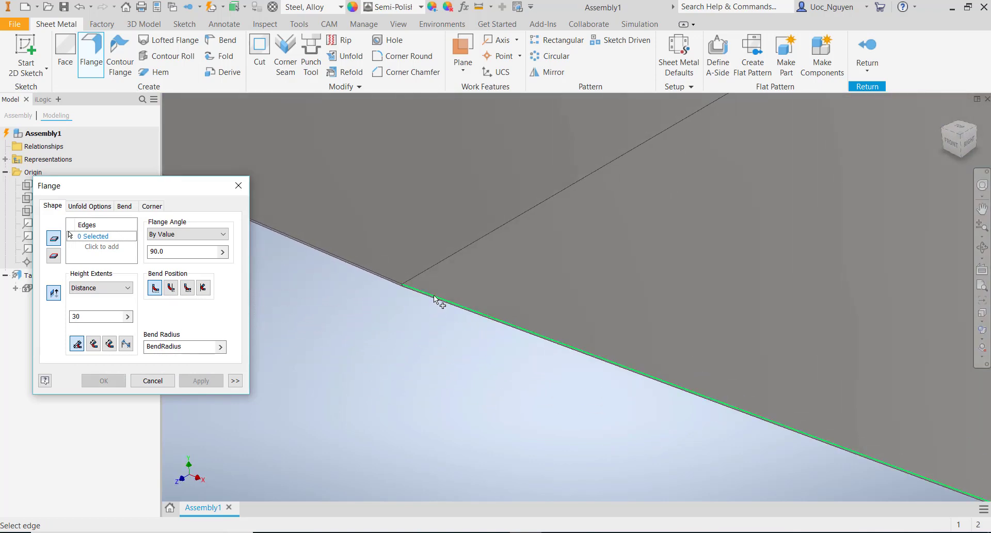
{"action": "left_click", "coordinate": [431, 298]}
{"action": "left_click", "coordinate": [391, 282]}
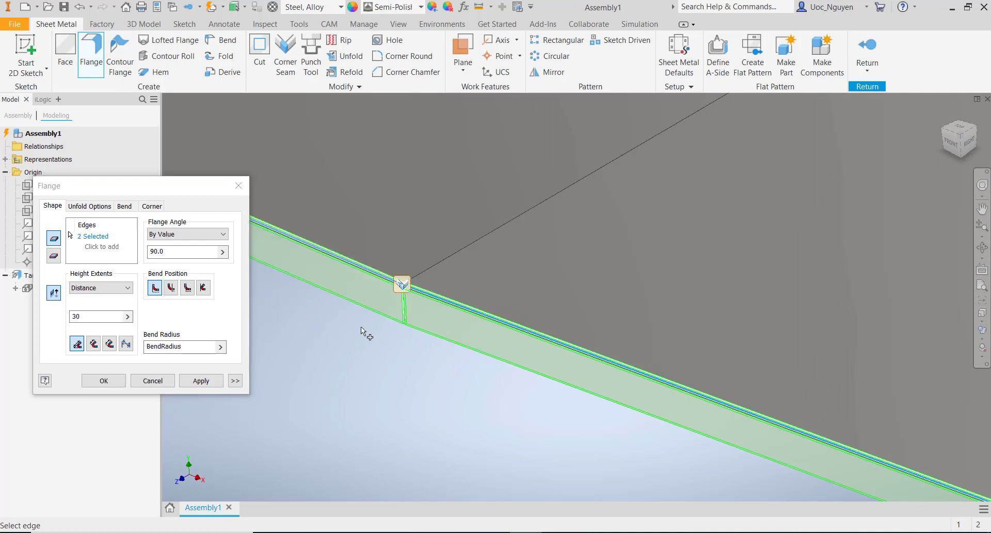
{"action": "scroll", "coordinate": [637, 214], "scroll_direction": "up", "scroll_amount": 5}
{"action": "scroll", "coordinate": [695, 191], "scroll_direction": "down", "scroll_amount": 6}
{"action": "middle_click_drag", "start_coordinate": [695, 190], "coordinate": [707, 285], "text": "shift"}
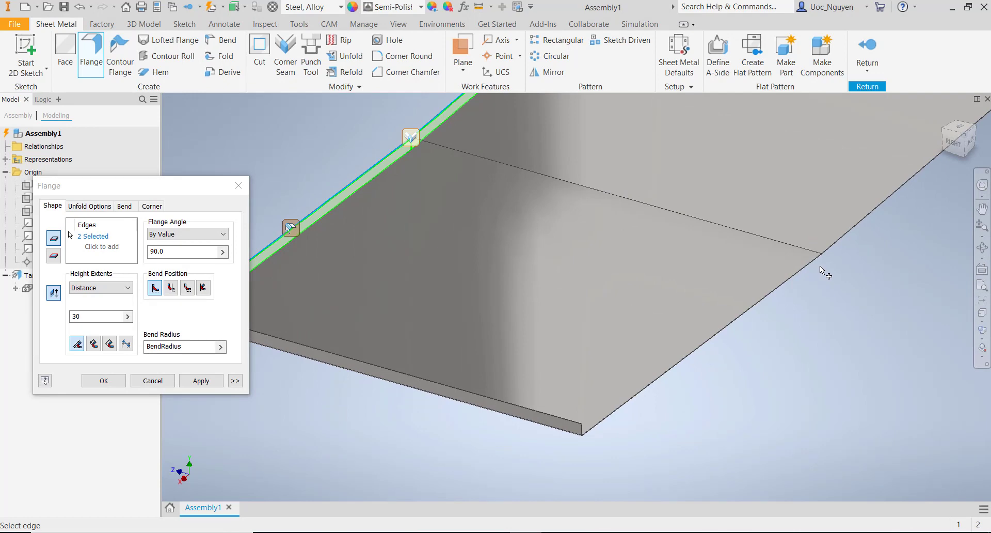
{"action": "scroll", "coordinate": [836, 251], "scroll_direction": "down", "scroll_amount": 3}
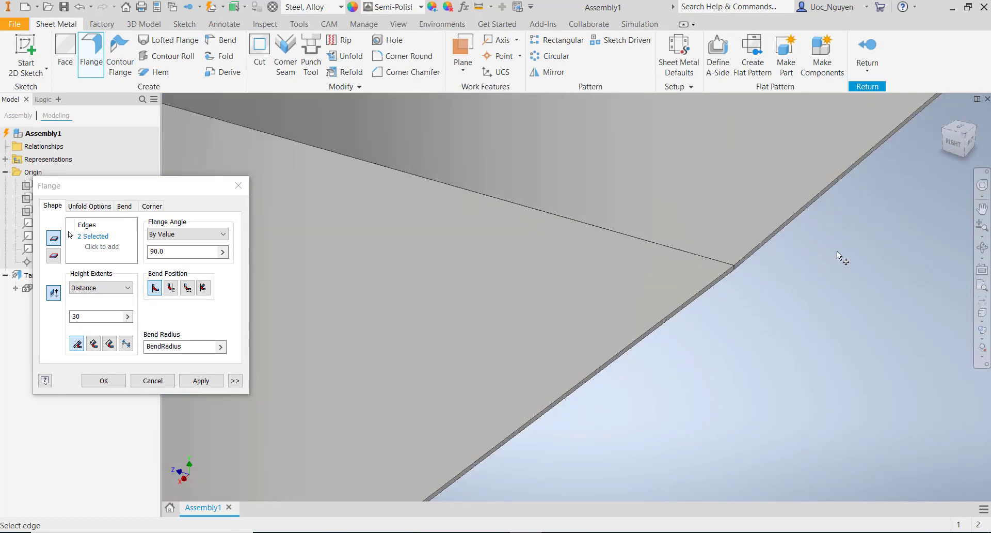
{"action": "left_click", "coordinate": [724, 273]}
{"action": "left_click", "coordinate": [742, 263]}
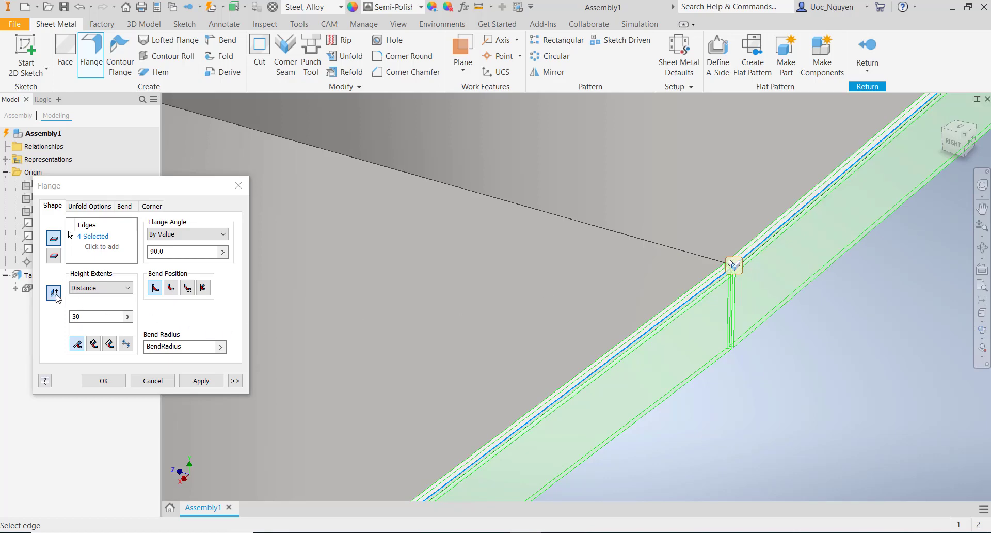
- Flip the four long-side flanges to the upper side, set their height to 60 mm and create them
{"action": "scroll", "coordinate": [716, 354], "scroll_direction": "up", "scroll_amount": 5}
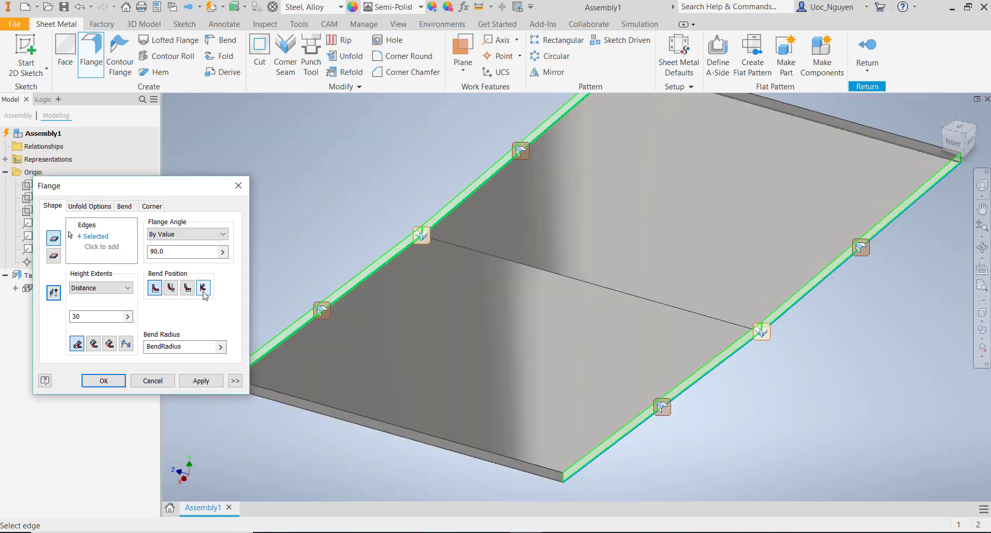
{"action": "left_click_drag", "start_coordinate": [91, 316], "coordinate": [49, 316]}
{"action": "type", "text": "60"}
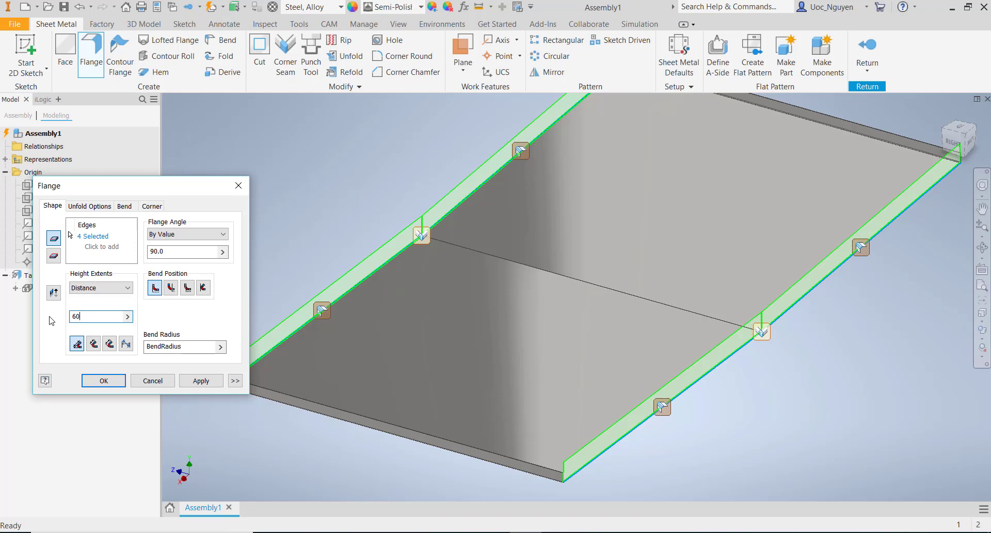
{"action": "key", "text": "F6"}
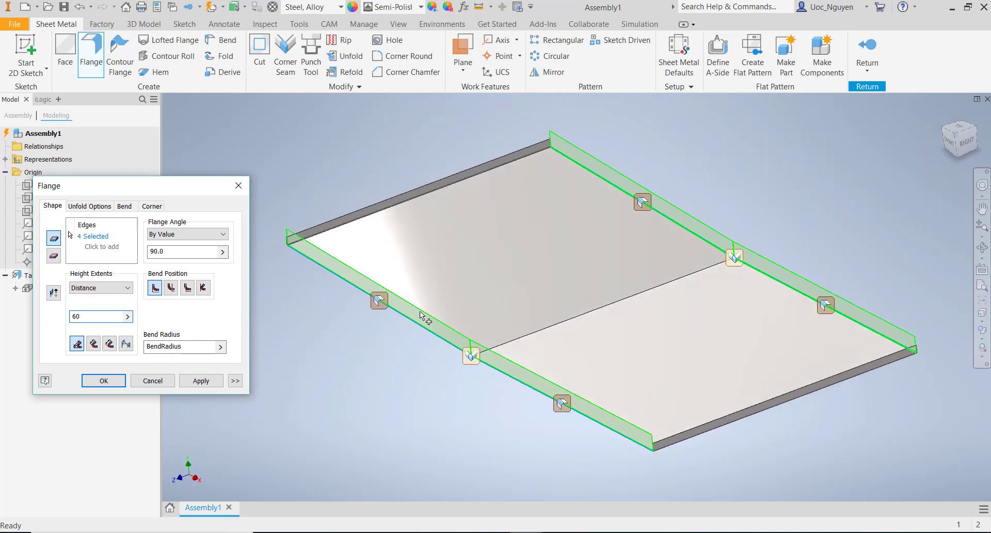
{"action": "left_click", "coordinate": [104, 381]}
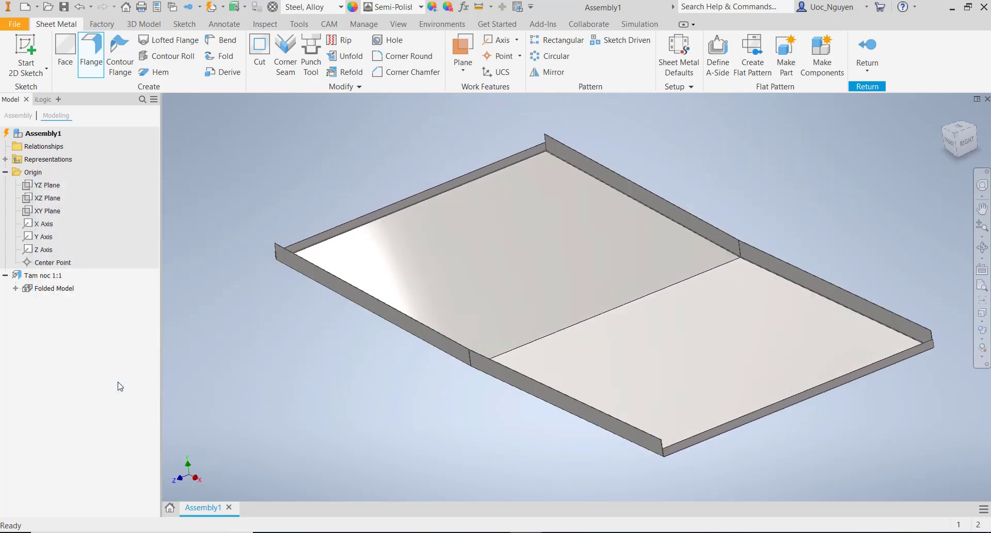
- Start a new sketch on the outer face of the front flange's left half, viewed from the front
{"action": "middle_click_drag", "start_coordinate": [385, 389], "coordinate": [420, 385], "text": "shift"}
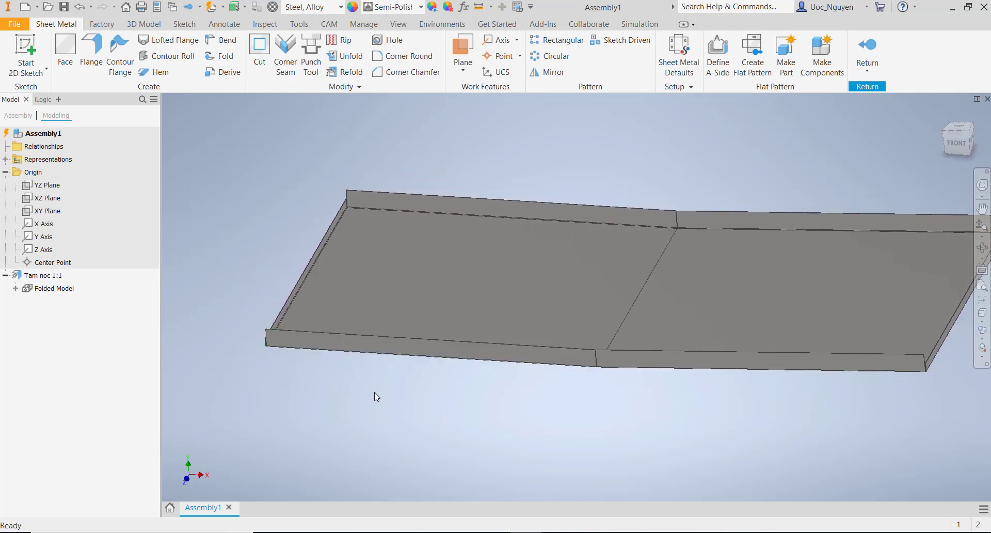
{"action": "left_click", "coordinate": [954, 145]}
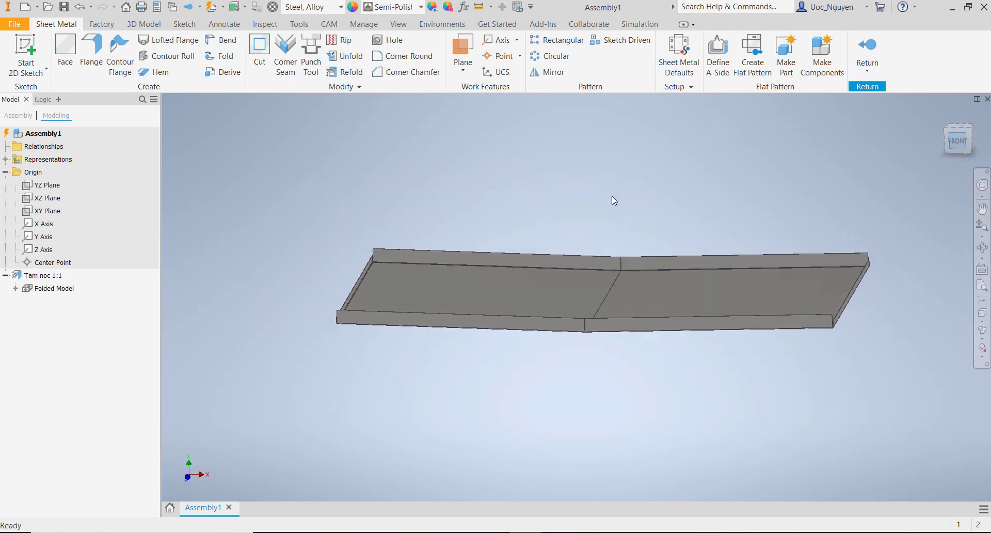
{"action": "left_click", "coordinate": [393, 291]}
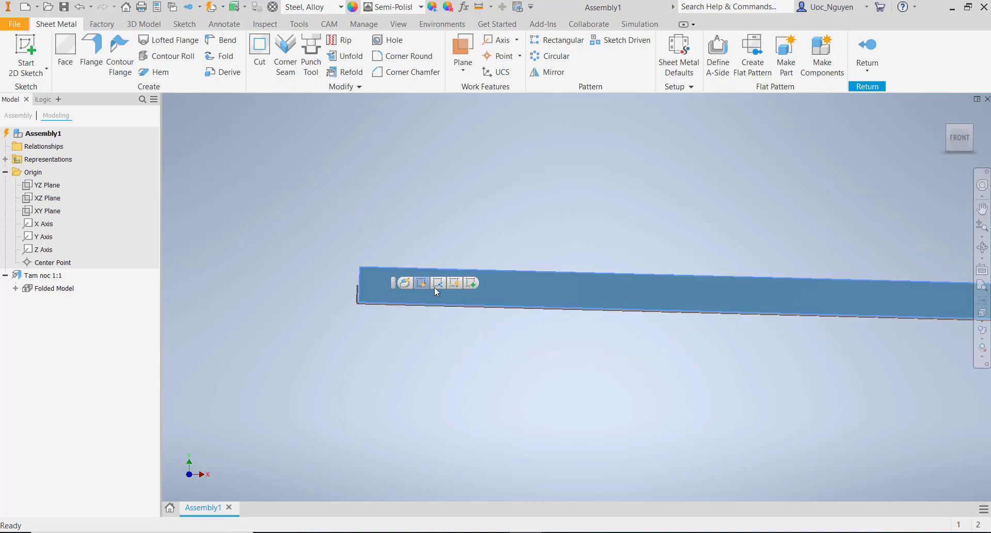
{"action": "left_click", "coordinate": [471, 283]}
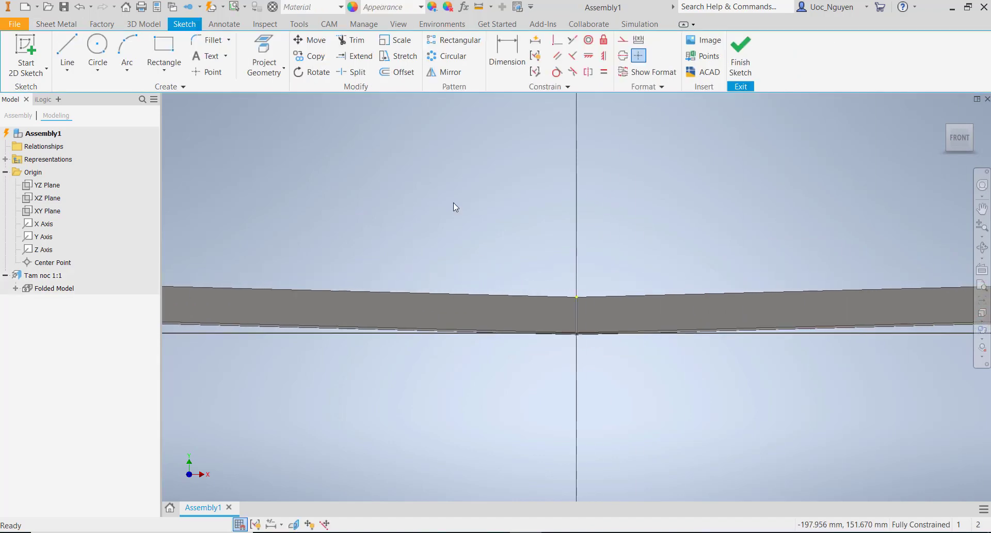
- Draw a line from the left front flange's upper corner at the centre bend to its outer end edge
{"action": "left_click", "coordinate": [67, 54]}
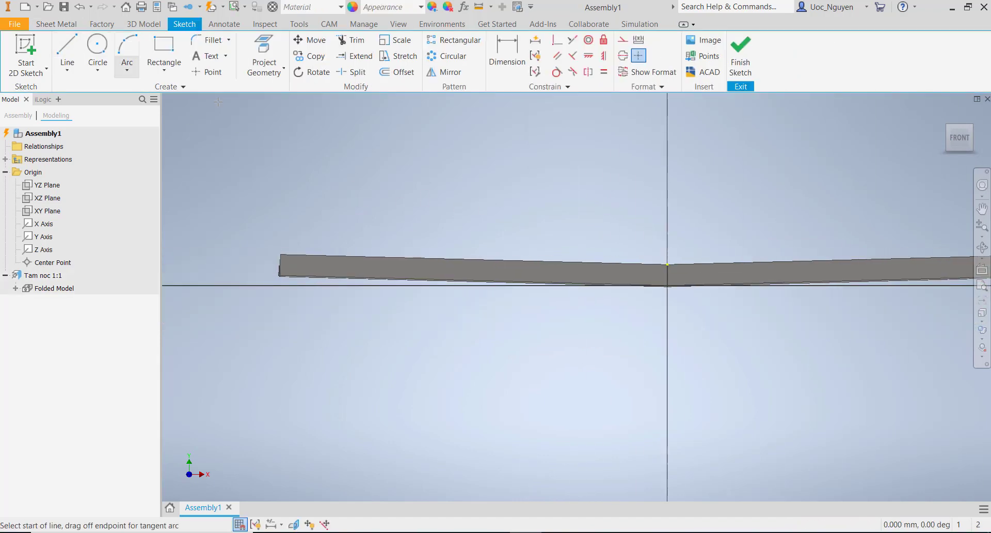
{"action": "scroll", "coordinate": [655, 255], "scroll_direction": "down", "scroll_amount": 8}
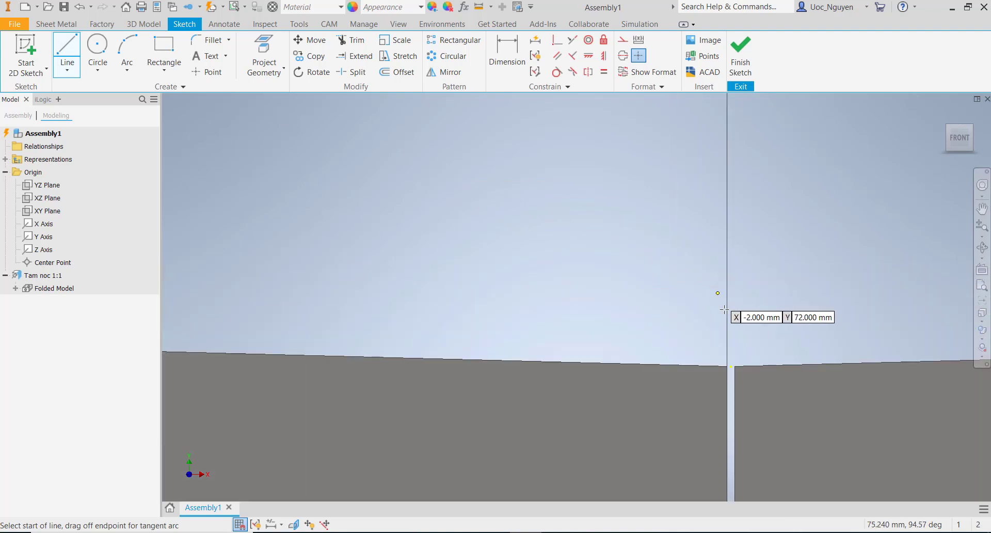
{"action": "scroll", "coordinate": [726, 379], "scroll_direction": "down", "scroll_amount": 5}
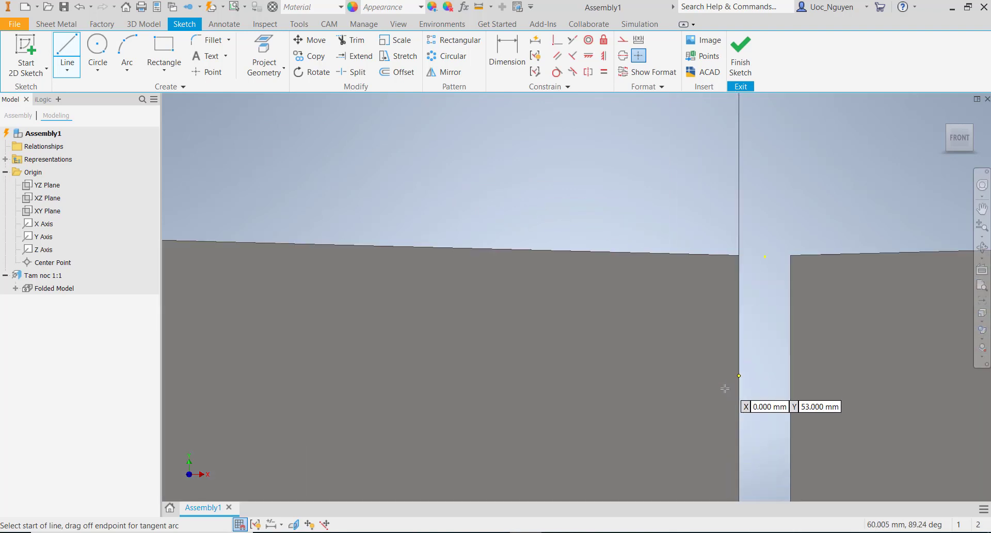
{"action": "left_click", "coordinate": [739, 257]}
{"action": "scroll", "coordinate": [681, 289], "scroll_direction": "up", "scroll_amount": 5}
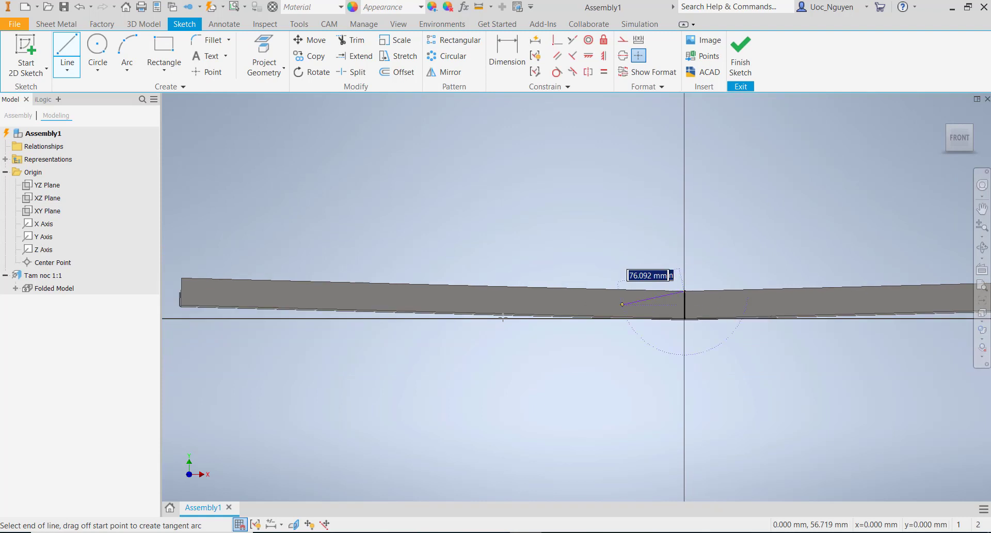
{"action": "scroll", "coordinate": [201, 307], "scroll_direction": "down", "scroll_amount": 6}
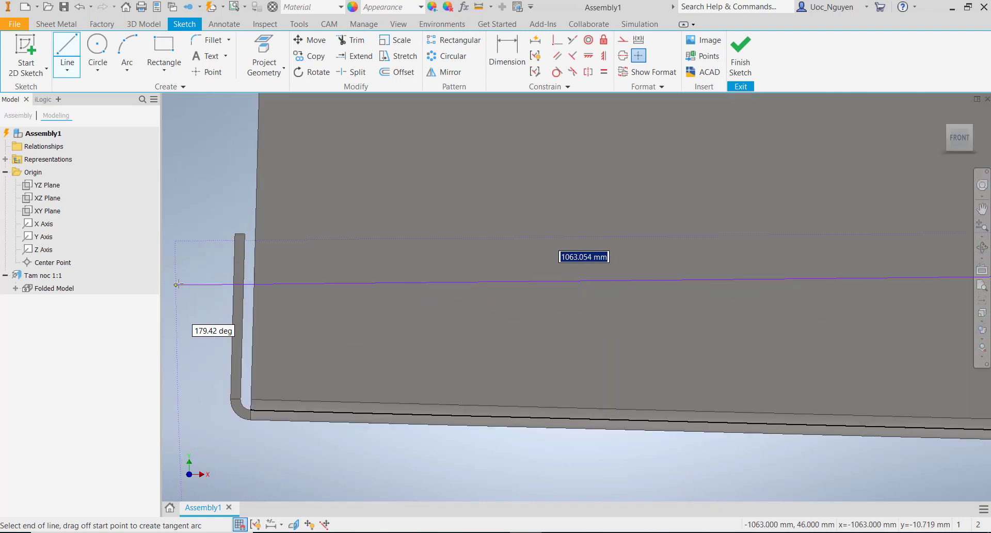
{"action": "double_click", "coordinate": [255, 241]}
- Constrain the line's outer endpoint to be horizontally aligned with the upper inner corner of the short end flange
{"action": "left_click", "coordinate": [589, 55]}
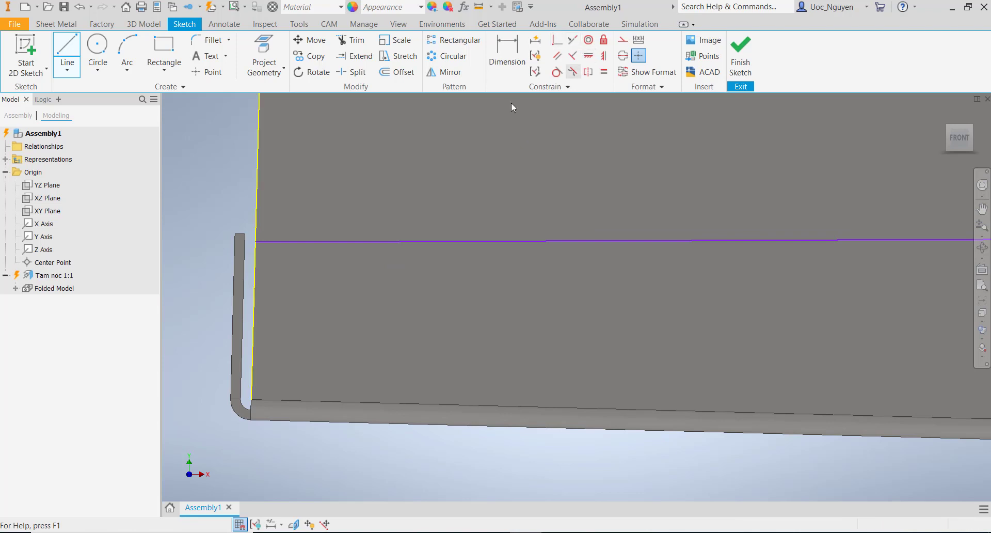
{"action": "left_click", "coordinate": [255, 242]}
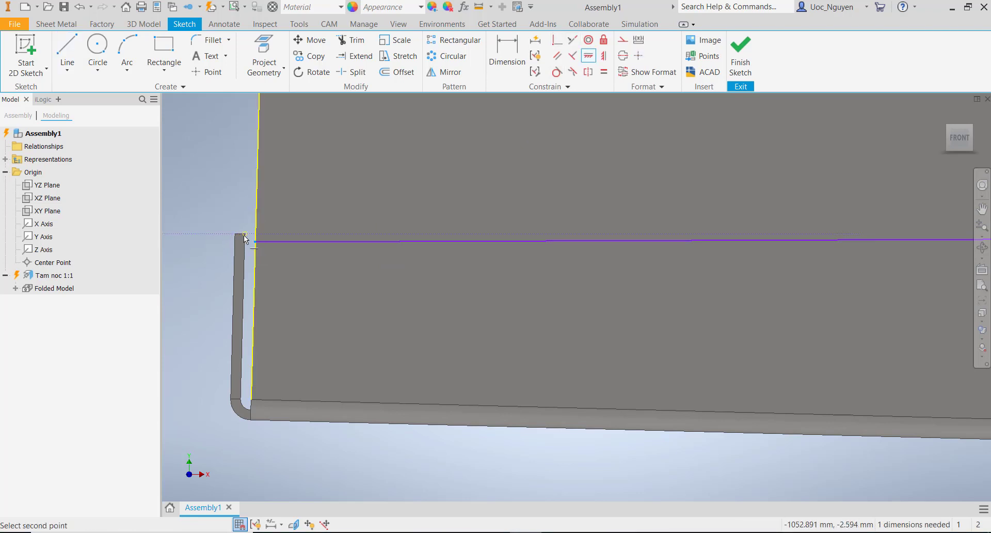
{"action": "scroll", "coordinate": [245, 239], "scroll_direction": "up", "scroll_amount": 2}
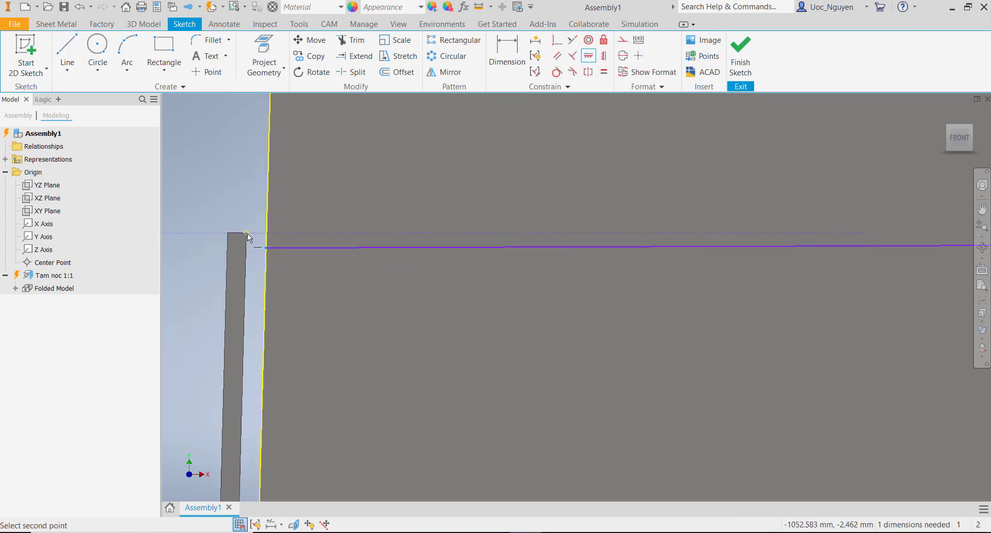
{"action": "left_click", "coordinate": [247, 234]}
{"action": "scroll", "coordinate": [237, 185], "scroll_direction": "down", "scroll_amount": 2}
{"action": "scroll", "coordinate": [236, 196], "scroll_direction": "down", "scroll_amount": 2}
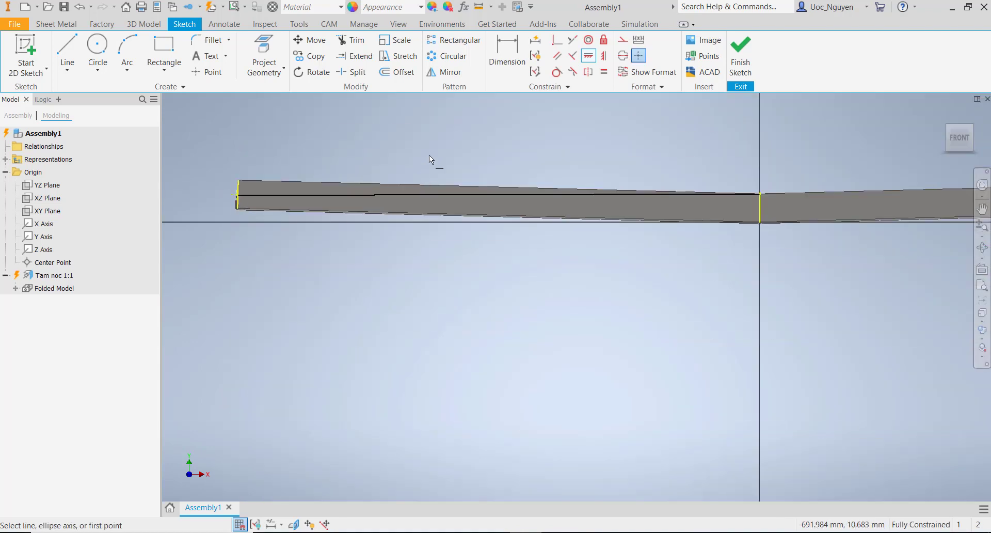
- Project the upper edges of the front flange's left and right halves into the sketch
{"action": "scroll", "coordinate": [778, 190], "scroll_direction": "up", "scroll_amount": 3}
{"action": "left_click", "coordinate": [265, 49]}
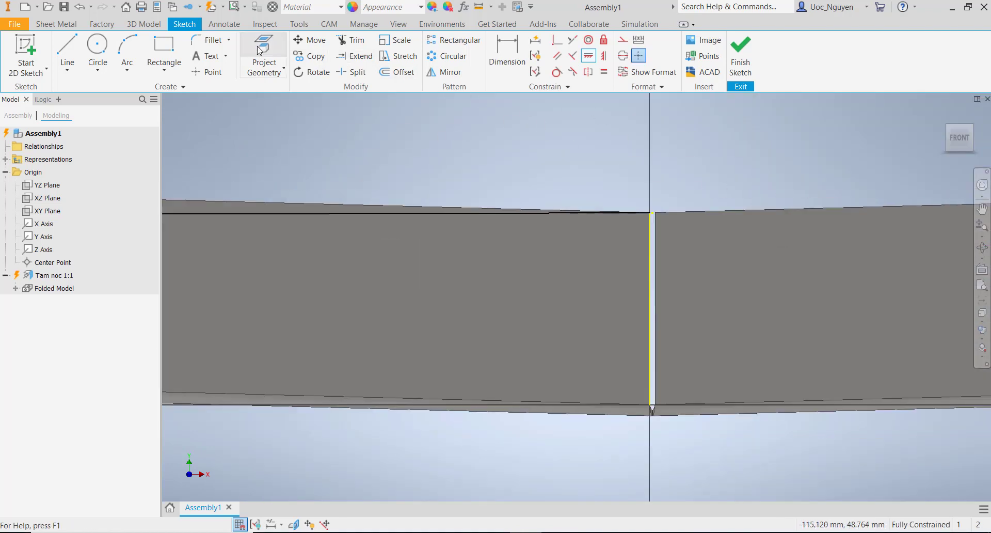
{"action": "left_click", "coordinate": [494, 207]}
{"action": "middle_click_drag", "start_coordinate": [474, 153], "coordinate": [237, 172]}
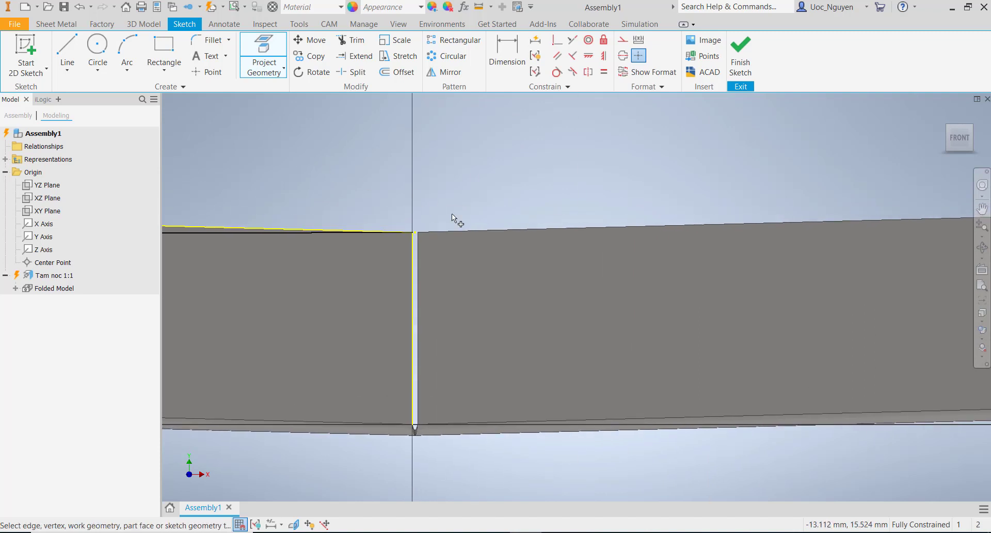
{"action": "left_click", "coordinate": [462, 230]}
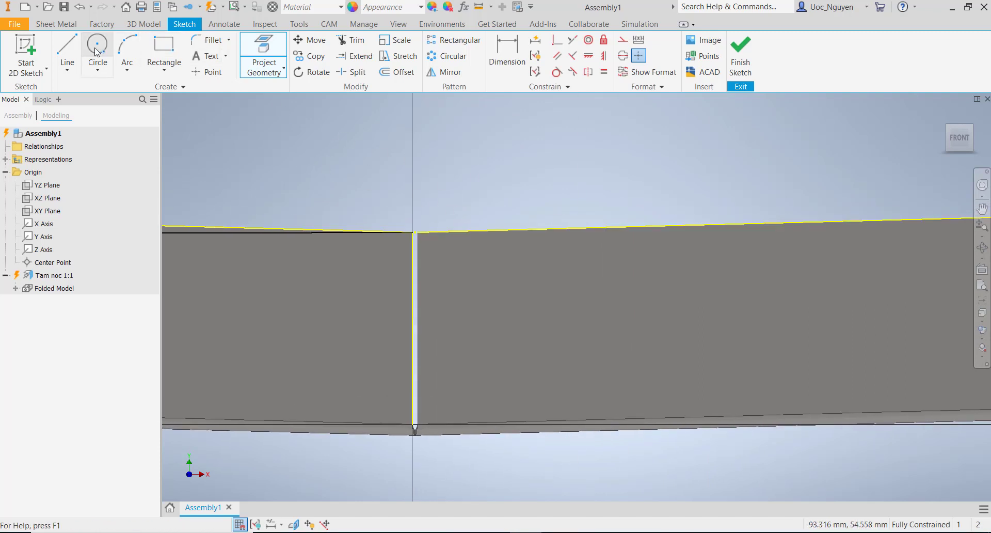
- Draw a line from the right front flange's upper corner at the centre bend to its outer end edge
{"action": "left_click", "coordinate": [67, 54]}
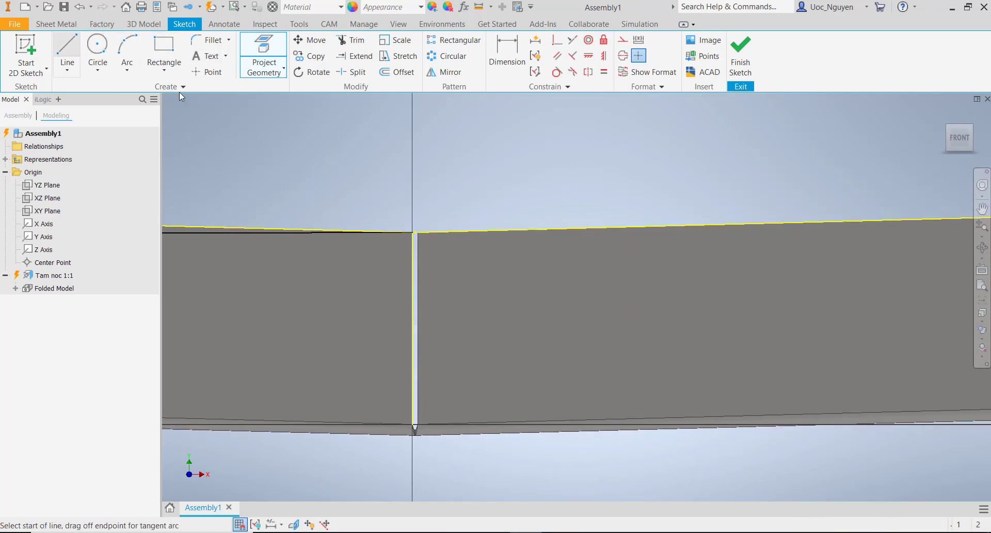
{"action": "left_click", "coordinate": [419, 233]}
{"action": "scroll", "coordinate": [472, 282], "scroll_direction": "up", "scroll_amount": 8}
{"action": "scroll", "coordinate": [927, 276], "scroll_direction": "down", "scroll_amount": 8}
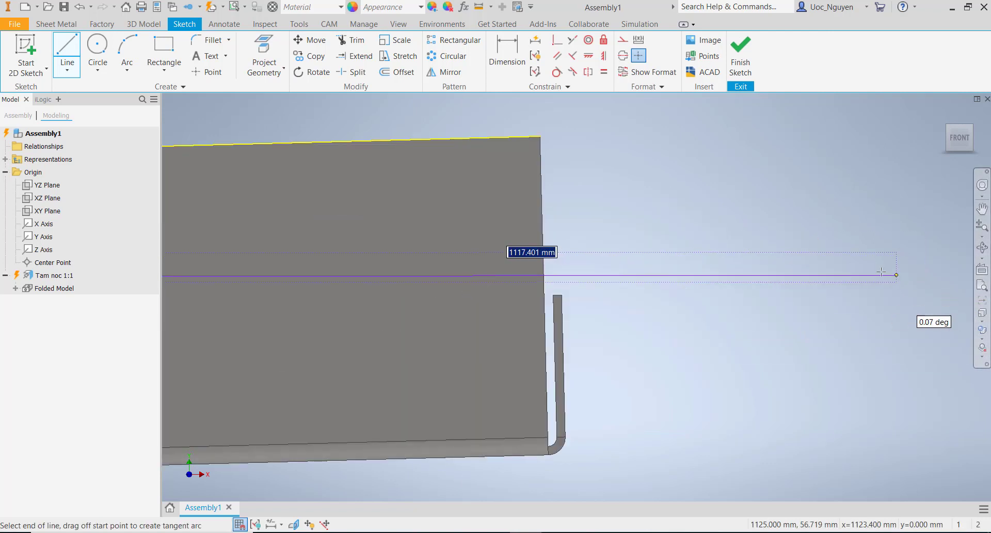
{"action": "left_click", "coordinate": [543, 254]}
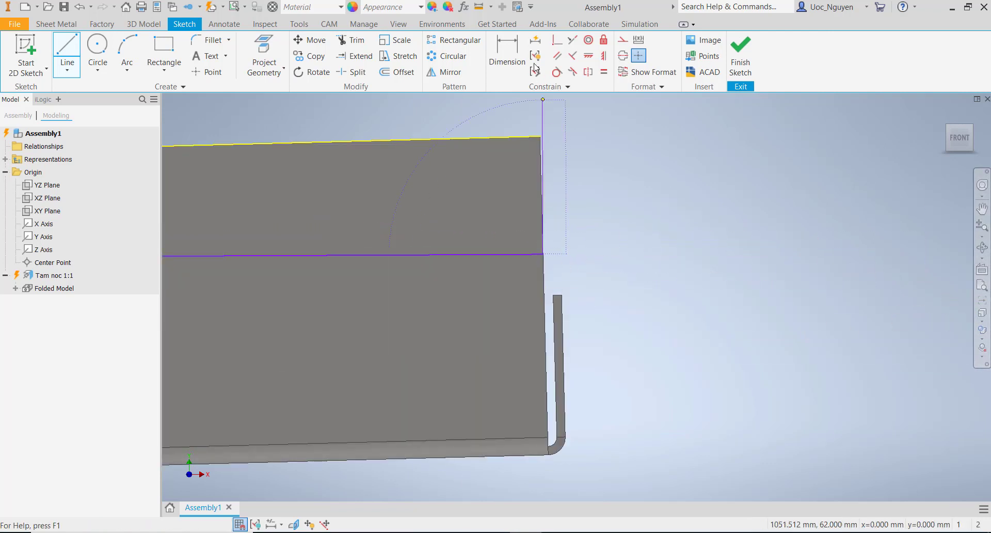
- Try to align the right line's outer endpoint horizontally with the upper corner of the right short end flange
{"action": "left_click", "coordinate": [588, 56]}
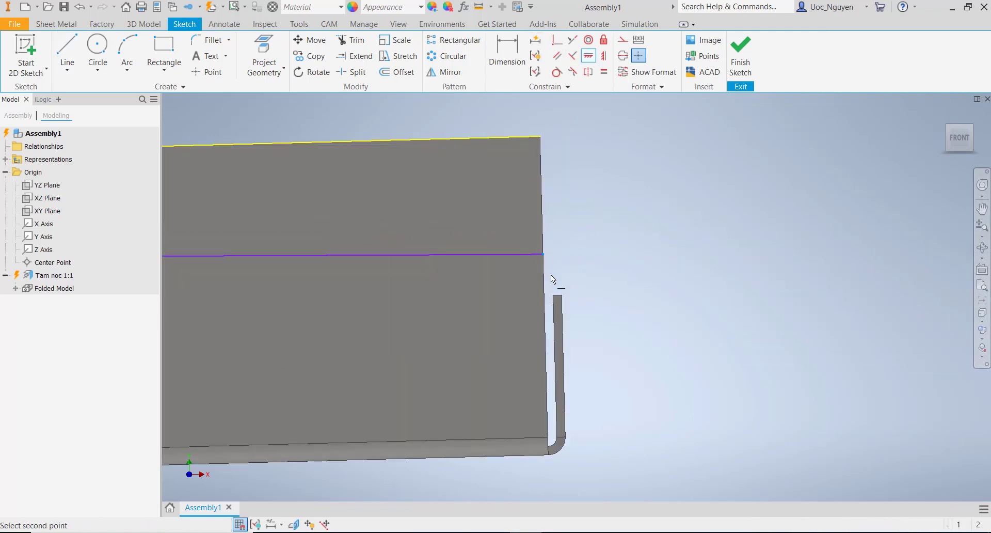
{"action": "scroll", "coordinate": [626, 240], "scroll_direction": "up", "scroll_amount": 5}
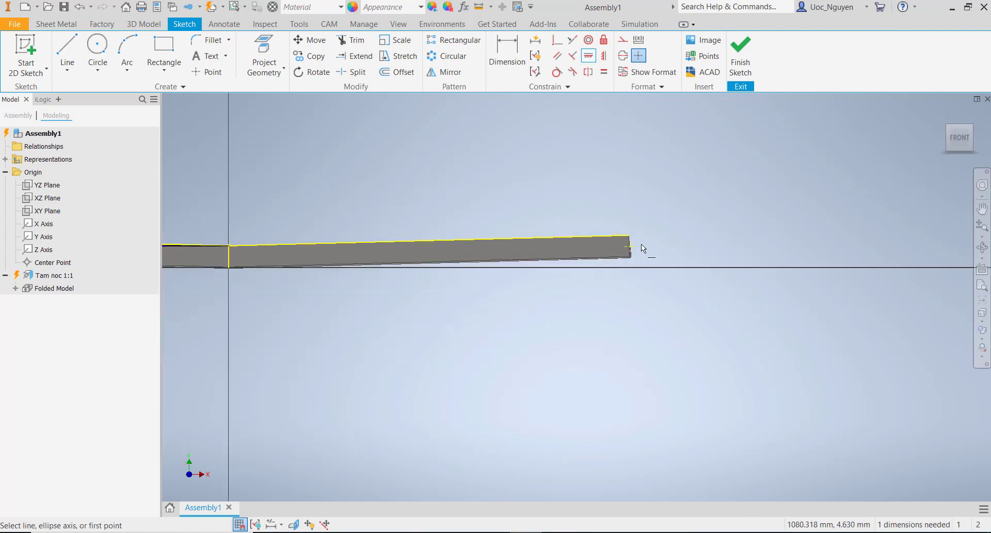
{"action": "key", "text": "Escape"}
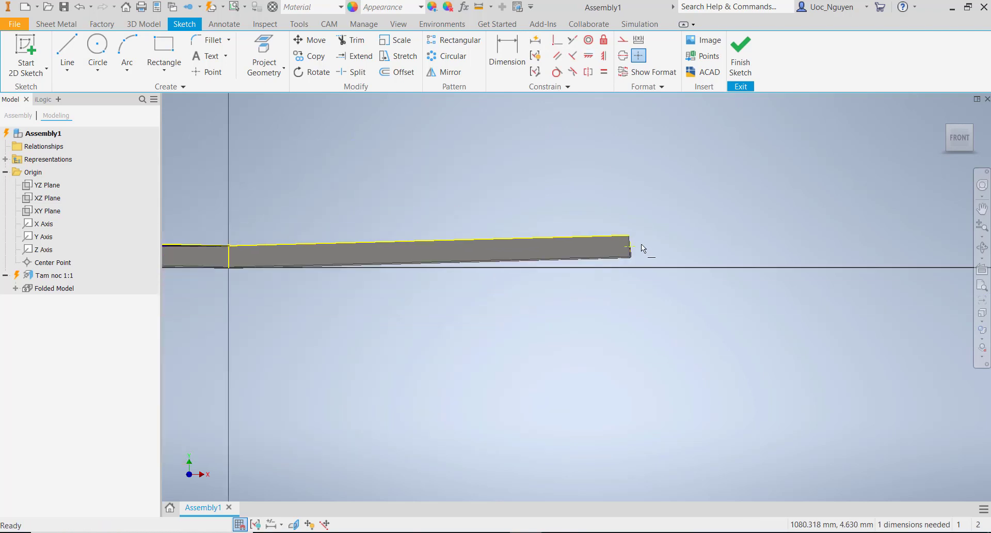
{"action": "key", "text": "ctrl+z"}
{"action": "scroll", "coordinate": [641, 243], "scroll_direction": "down", "scroll_amount": 5}
{"action": "left_click", "coordinate": [589, 59]}
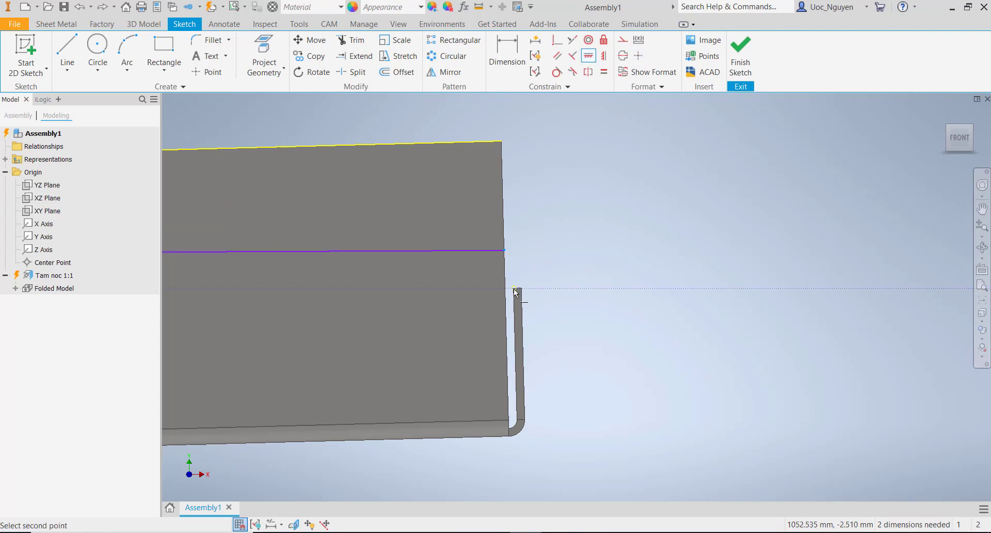
{"action": "left_click", "coordinate": [505, 252]}
{"action": "scroll", "coordinate": [609, 265], "scroll_direction": "up", "scroll_amount": 2}
{"action": "scroll", "coordinate": [609, 266], "scroll_direction": "up", "scroll_amount": 6}
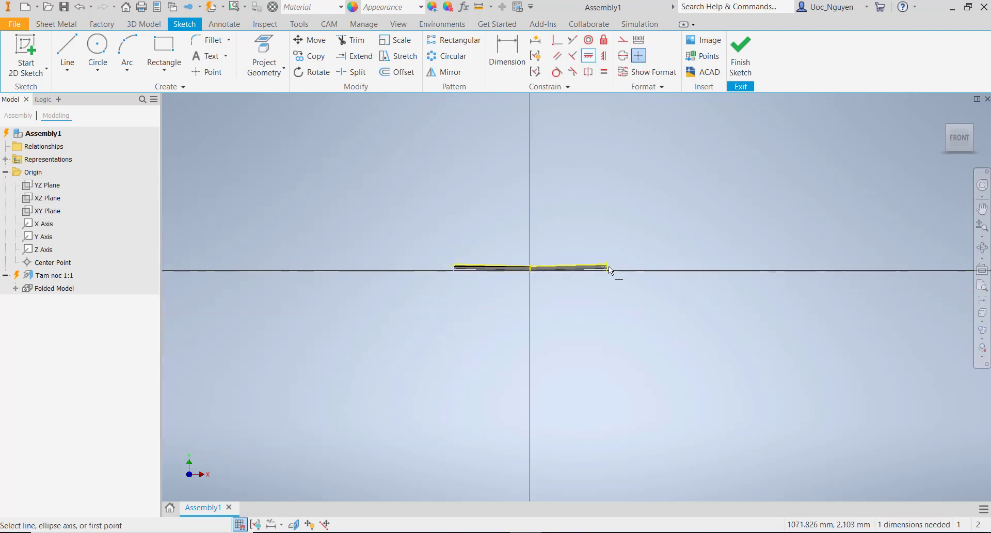
{"action": "scroll", "coordinate": [593, 267], "scroll_direction": "down", "scroll_amount": 5}
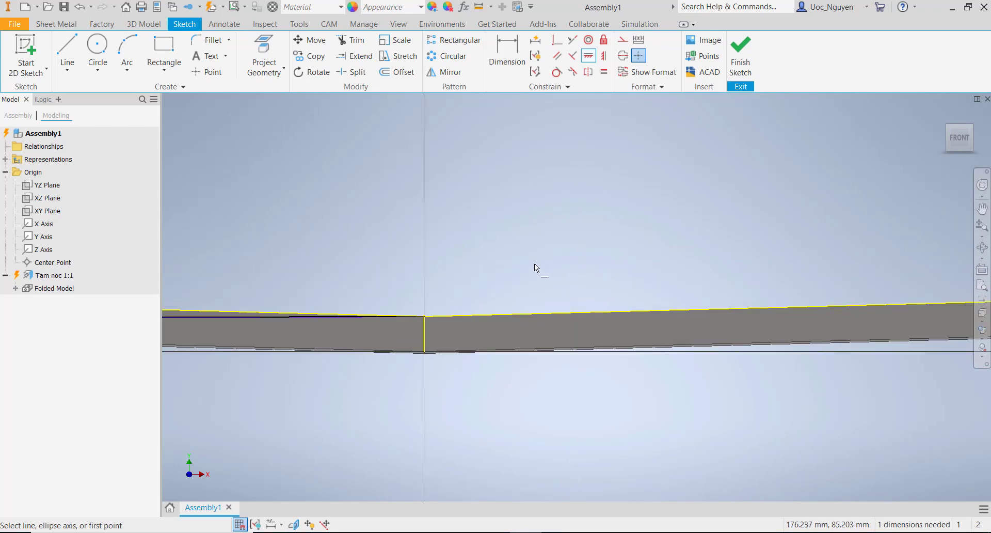
{"action": "scroll", "coordinate": [534, 267], "scroll_direction": "up", "scroll_amount": 3}
{"action": "scroll", "coordinate": [448, 292], "scroll_direction": "down", "scroll_amount": 3}
{"action": "key", "text": "Escape"}
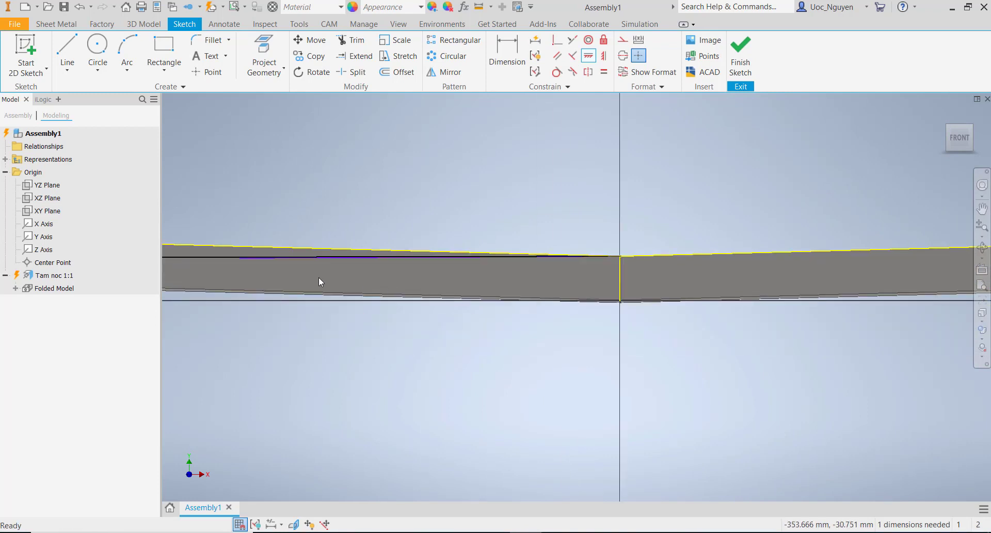
- Move the second line's loose endpoint back to the right half and make it coincident with the flange's outer end edge
{"action": "left_click_drag", "start_coordinate": [240, 259], "coordinate": [927, 283]}
{"action": "mouse_move", "coordinate": [812, 295]}
{"action": "middle_mouse_down"}
{"action": "mouse_move", "coordinate": [578, 296]}
{"action": "mouse_move", "coordinate": [331, 320]}
{"action": "middle_mouse_up"}
{"action": "scroll", "coordinate": [532, 225], "scroll_direction": "up", "scroll_amount": 3}
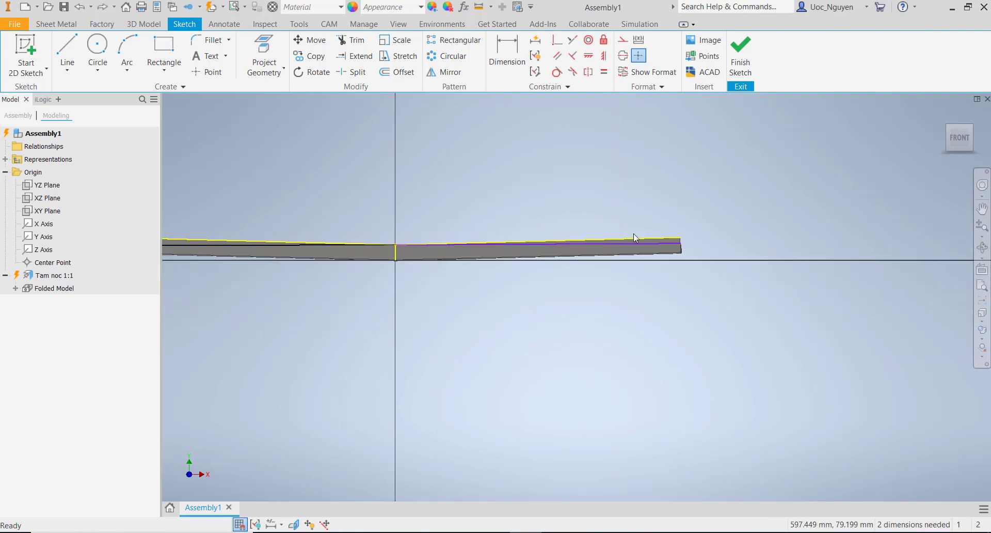
{"action": "scroll", "coordinate": [689, 244], "scroll_direction": "down", "scroll_amount": 5}
{"action": "left_click_drag", "start_coordinate": [574, 237], "coordinate": [521, 281]}
{"action": "left_click", "coordinate": [557, 39]}
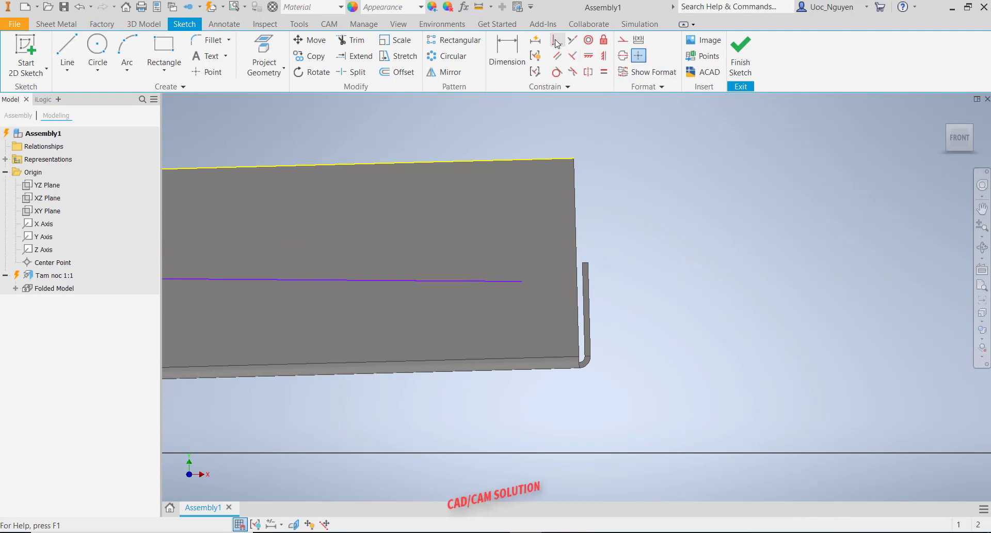
{"action": "left_click", "coordinate": [522, 280]}
{"action": "left_click", "coordinate": [577, 273]}
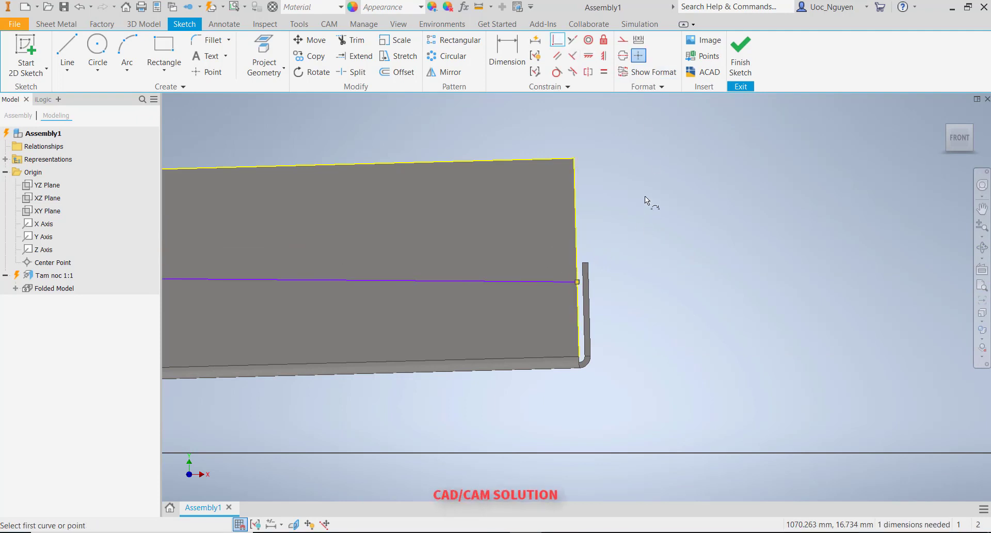
- Constrain the right line's outer endpoint horizontally to the short end flange's upper inner corner and finish the sketch
{"action": "left_click", "coordinate": [588, 56]}
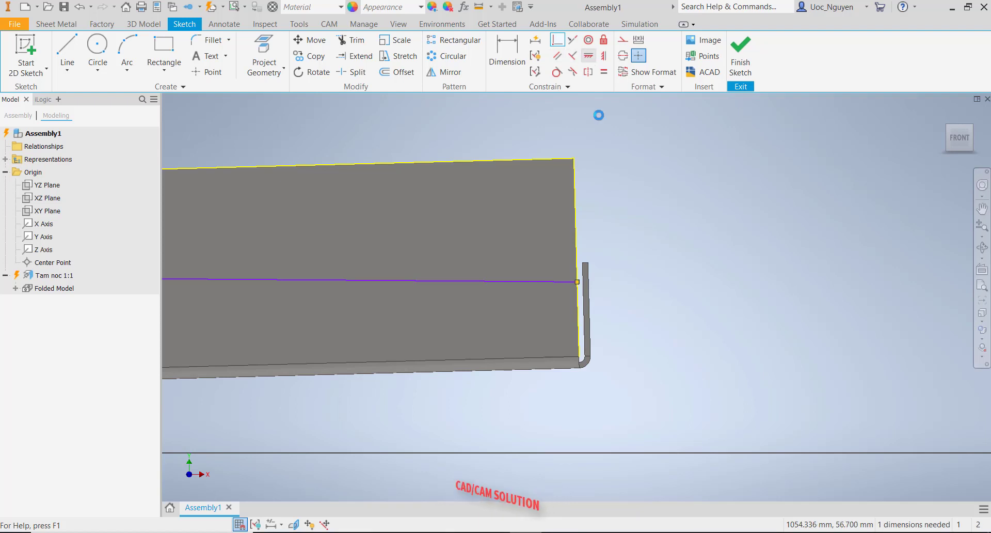
{"action": "left_click", "coordinate": [577, 281]}
{"action": "left_click", "coordinate": [584, 264]}
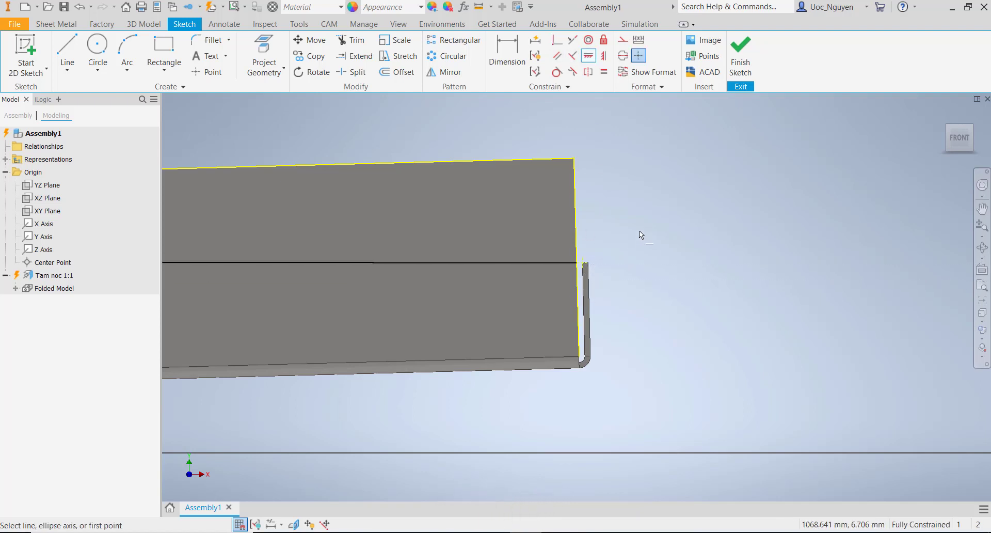
{"action": "key", "text": "Escape"}
{"action": "scroll", "coordinate": [741, 237], "scroll_direction": "up", "scroll_amount": 5}
{"action": "scroll", "coordinate": [741, 236], "scroll_direction": "up", "scroll_amount": 2}
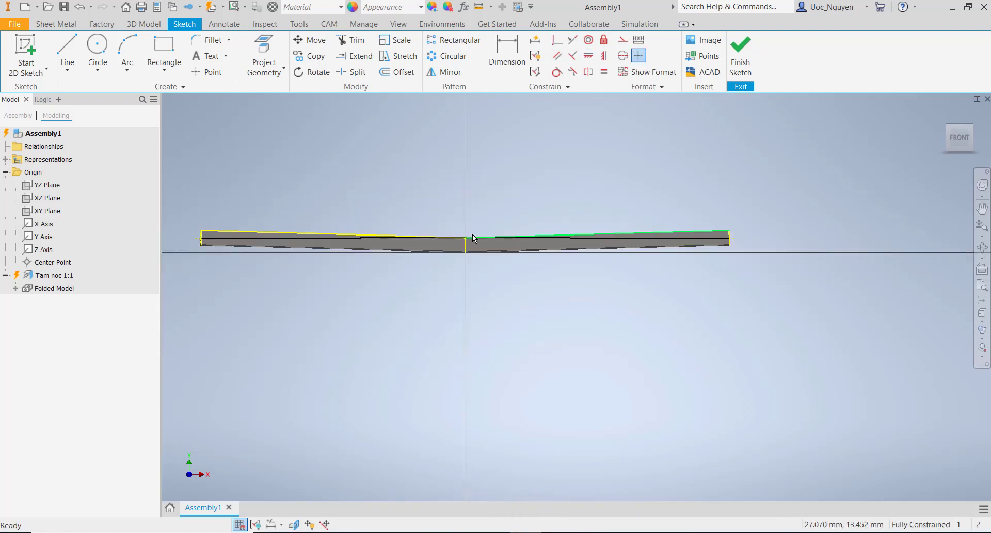
{"action": "scroll", "coordinate": [469, 236], "scroll_direction": "down", "scroll_amount": 6}
{"action": "scroll", "coordinate": [615, 206], "scroll_direction": "up", "scroll_amount": 6}
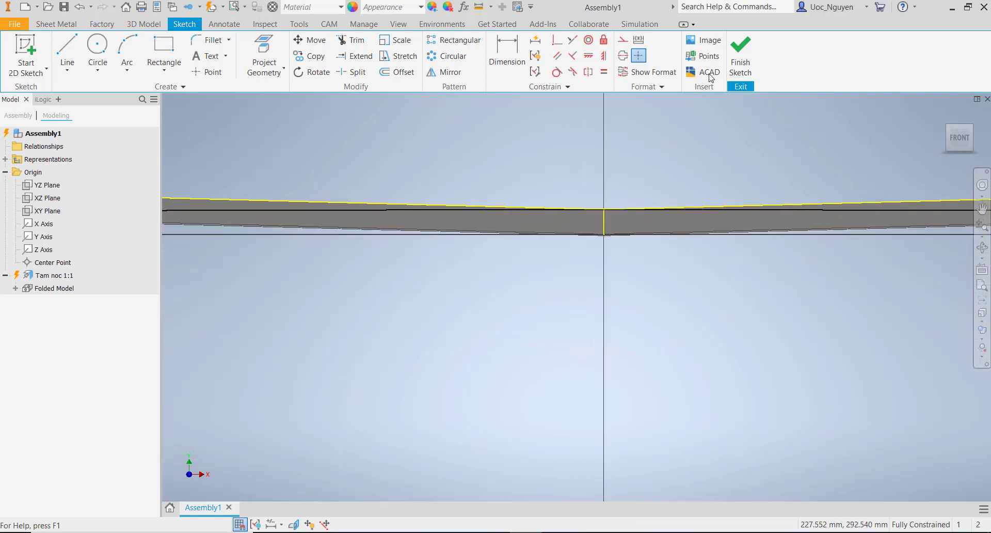
{"action": "left_click", "coordinate": [737, 59]}
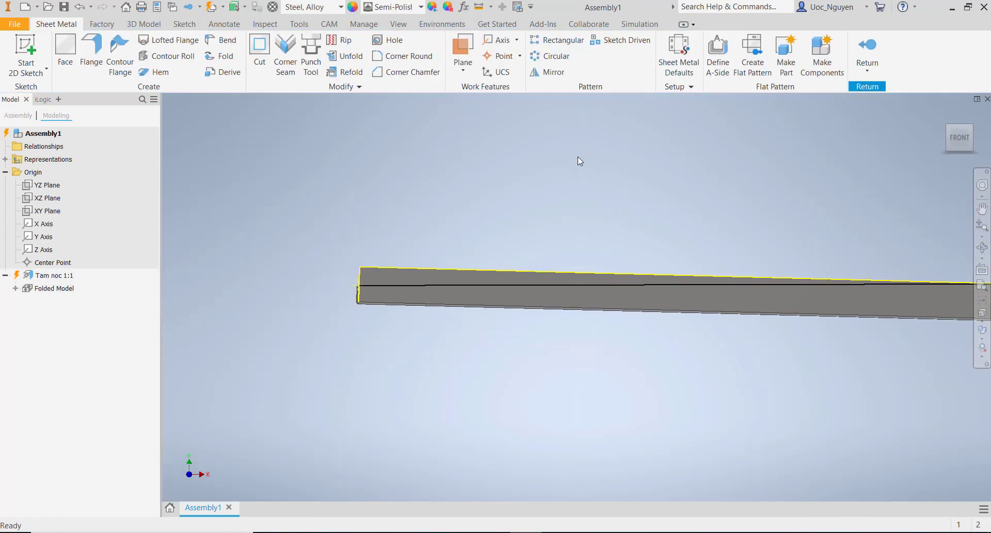
- Cut away the two triangular regions above the sketch lines with Cut Normal enabled and the extents set to All
{"action": "left_click", "coordinate": [261, 61]}
{"action": "left_click", "coordinate": [182, 195]}
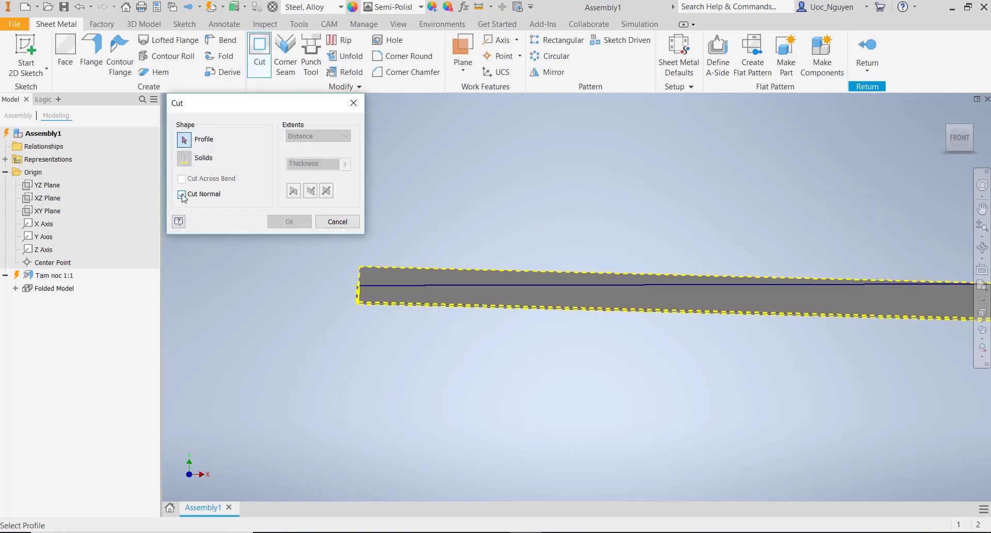
{"action": "left_click", "coordinate": [385, 276]}
{"action": "scroll", "coordinate": [503, 228], "scroll_direction": "down", "scroll_amount": 5}
{"action": "middle_click_drag", "start_coordinate": [740, 221], "coordinate": [376, 215]}
{"action": "scroll", "coordinate": [686, 259], "scroll_direction": "up", "scroll_amount": 6}
{"action": "left_click", "coordinate": [624, 296]}
{"action": "scroll", "coordinate": [694, 215], "scroll_direction": "down", "scroll_amount": 4}
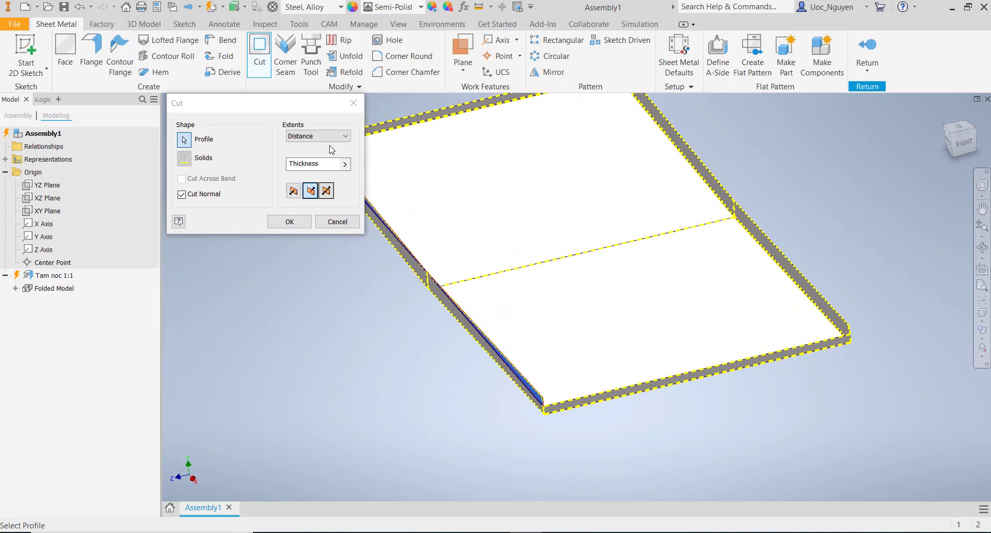
{"action": "left_click", "coordinate": [318, 135]}
{"action": "left_click", "coordinate": [311, 180]}
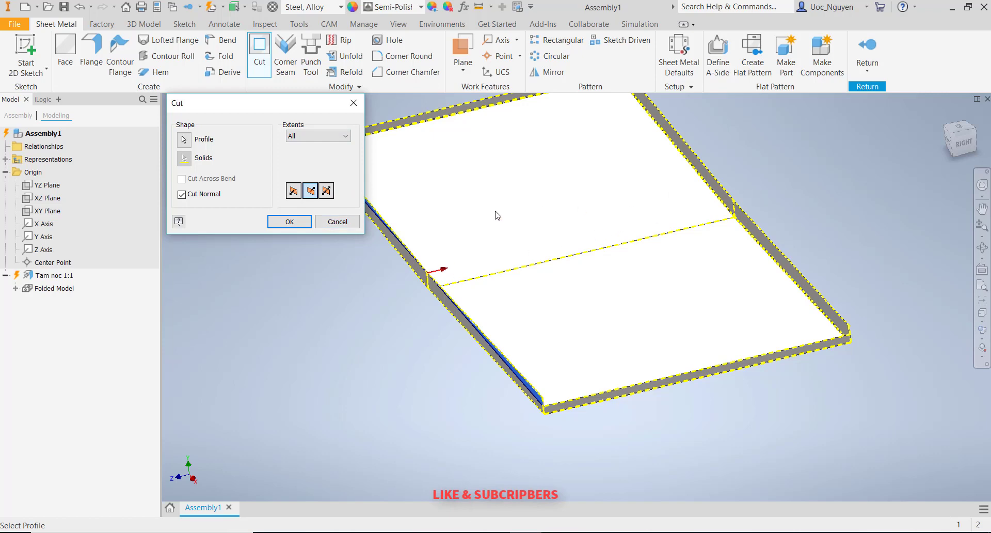
{"action": "left_click", "coordinate": [290, 221]}
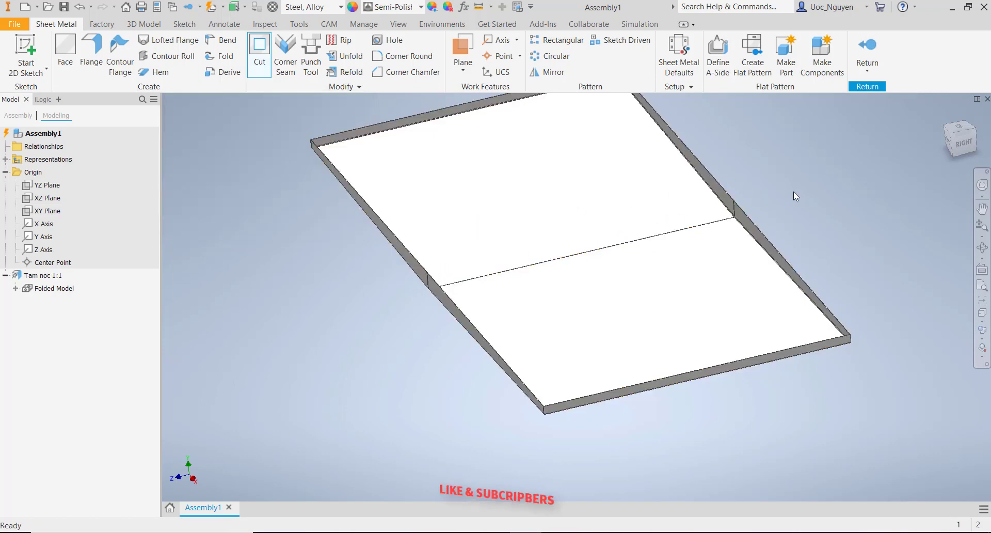
- Examine the trimmed long-side flanges from the front and up close at the centre bend gap
{"action": "left_click", "coordinate": [949, 145]}
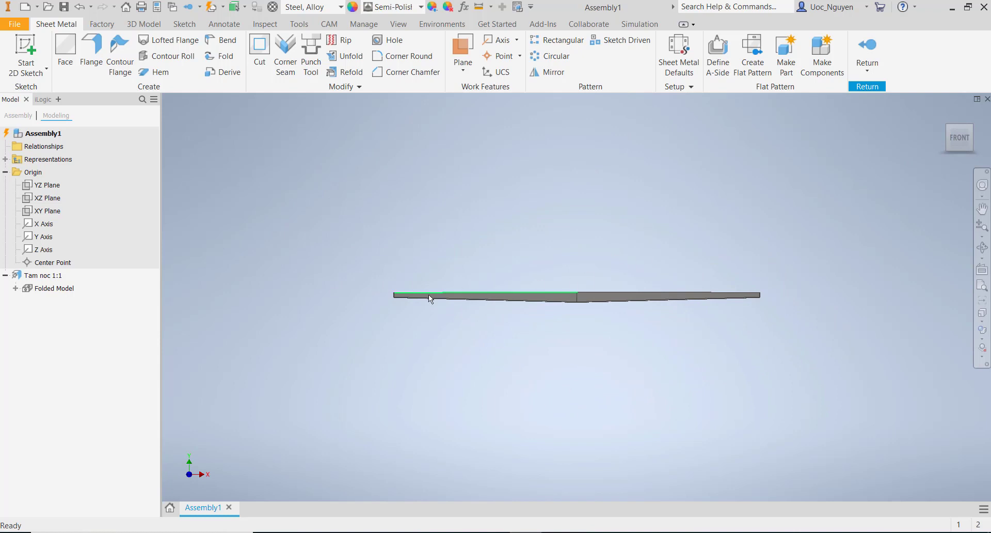
{"action": "scroll", "coordinate": [408, 296], "scroll_direction": "up", "scroll_amount": 5}
{"action": "scroll", "coordinate": [408, 297], "scroll_direction": "down", "scroll_amount": 4}
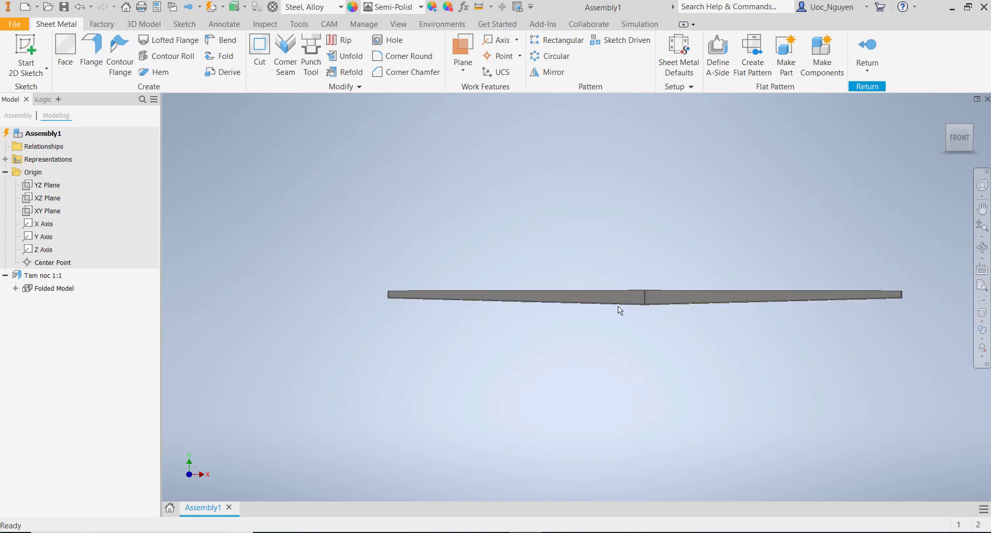
{"action": "scroll", "coordinate": [653, 295], "scroll_direction": "up", "scroll_amount": 5}
{"action": "scroll", "coordinate": [539, 252], "scroll_direction": "down", "scroll_amount": 5}
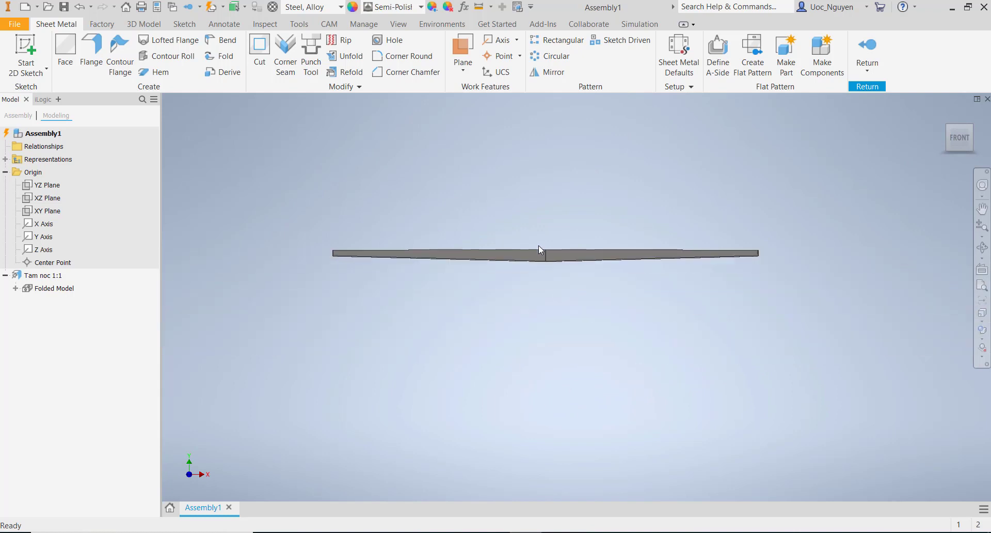
{"action": "middle_click_drag", "start_coordinate": [470, 222], "coordinate": [512, 253], "text": "shift"}
{"action": "scroll", "coordinate": [522, 291], "scroll_direction": "up", "scroll_amount": 5}
{"action": "scroll", "coordinate": [529, 346], "scroll_direction": "up", "scroll_amount": 3}
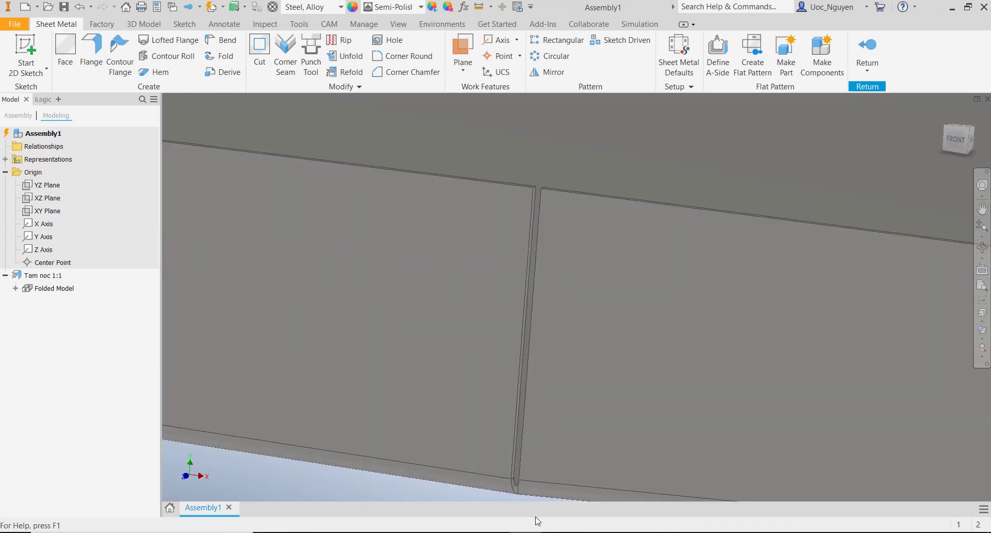
{"action": "middle_click_drag", "start_coordinate": [537, 429], "coordinate": [444, 352]}
{"action": "scroll", "coordinate": [444, 352], "scroll_direction": "down", "scroll_amount": 5}
- Measure the gap between the two front flange halves at the centre bend
{"action": "middle_click_drag", "start_coordinate": [458, 407], "coordinate": [591, 480], "text": "shift"}
{"action": "right_click", "coordinate": [602, 481]}
{"action": "left_click", "coordinate": [581, 468]}
{"action": "scroll", "coordinate": [595, 411], "scroll_direction": "up", "scroll_amount": 6}
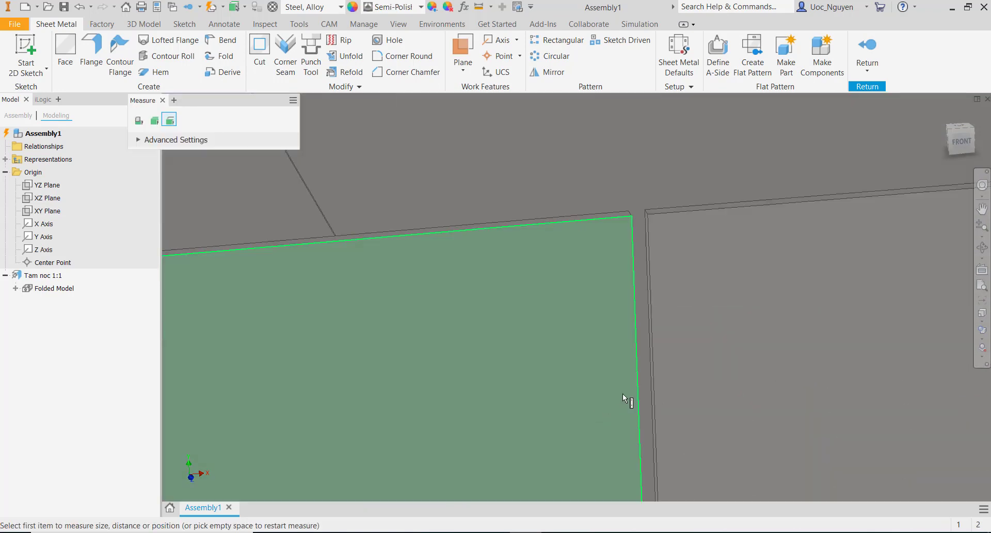
{"action": "scroll", "coordinate": [648, 220], "scroll_direction": "up", "scroll_amount": 5}
{"action": "left_click", "coordinate": [637, 202]}
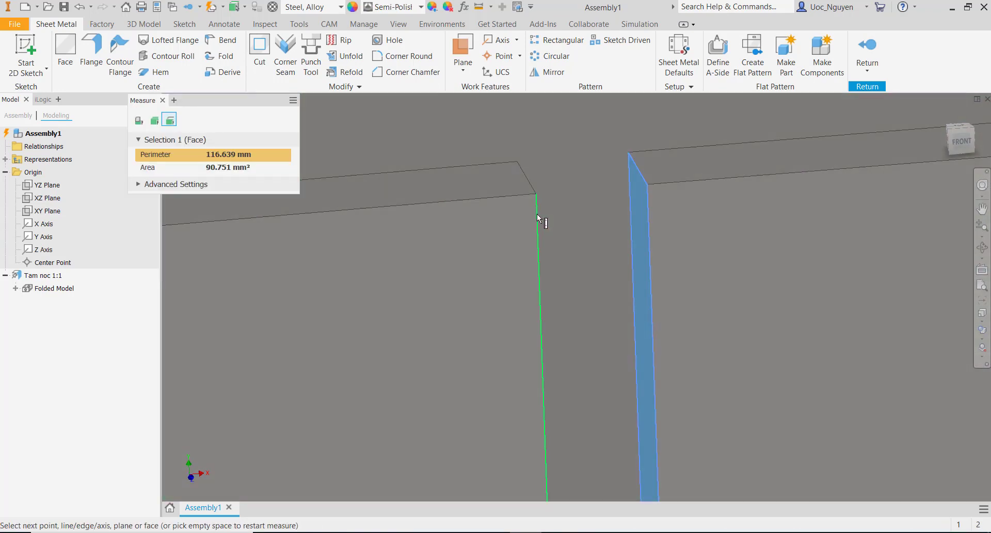
{"action": "left_click", "coordinate": [537, 213]}
{"action": "scroll", "coordinate": [605, 243], "scroll_direction": "down", "scroll_amount": 5}
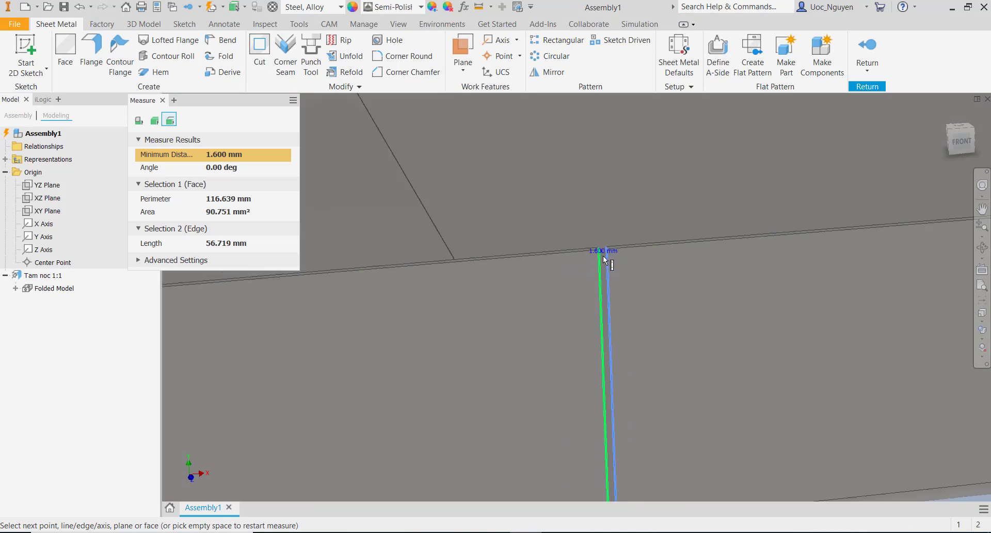
{"action": "key", "text": "Escape"}
- Edit the long-side flange feature and override its front centre-bend corner with a Symmetric Gap of 0.5 mm
{"action": "scroll", "coordinate": [602, 255], "scroll_direction": "down", "scroll_amount": 8}
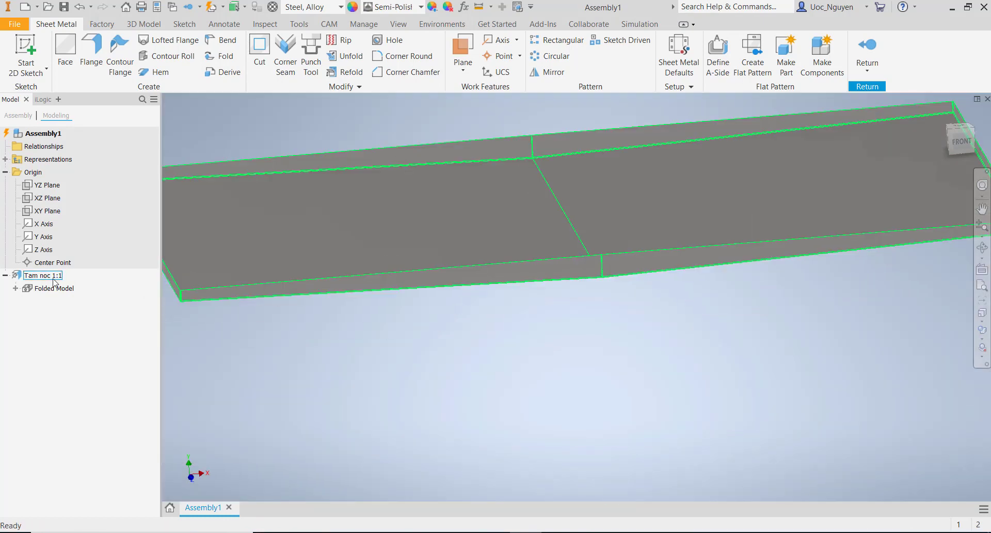
{"action": "left_click", "coordinate": [16, 288]}
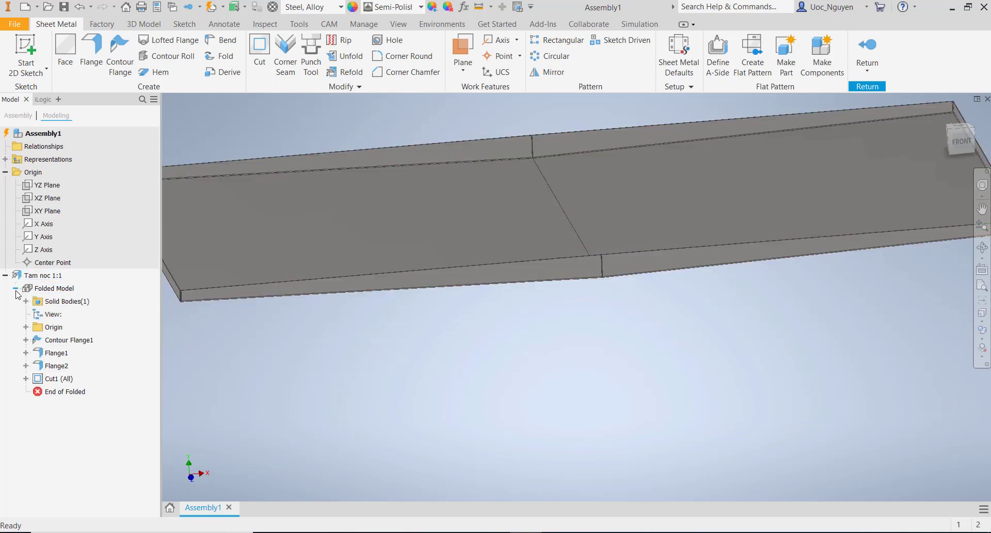
{"action": "right_click", "coordinate": [46, 351]}
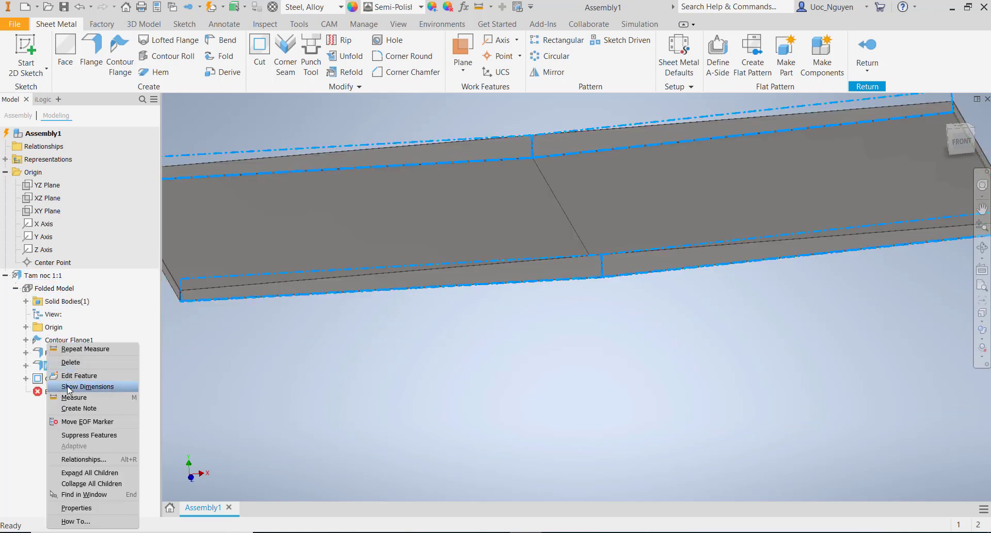
{"action": "left_click", "coordinate": [80, 377]}
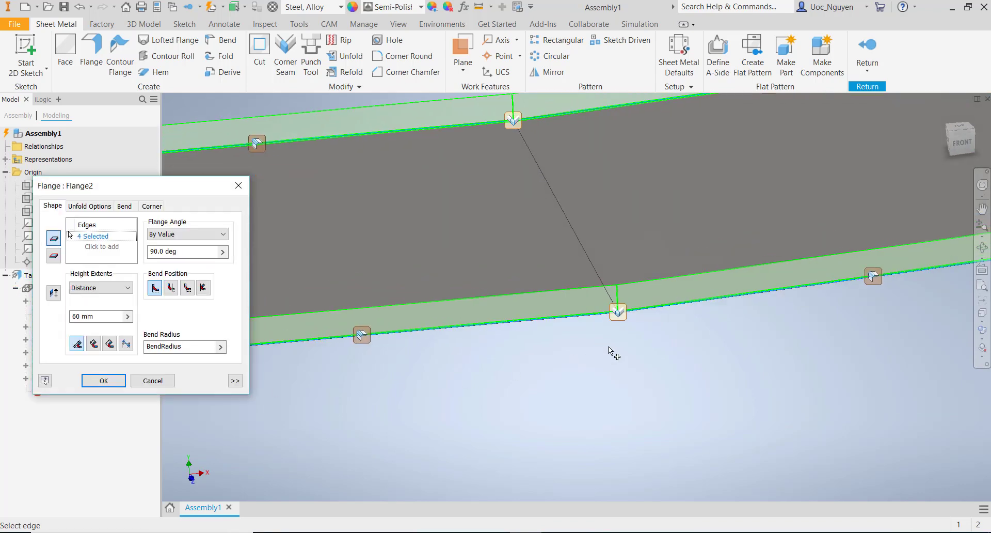
{"action": "left_click", "coordinate": [581, 355]}
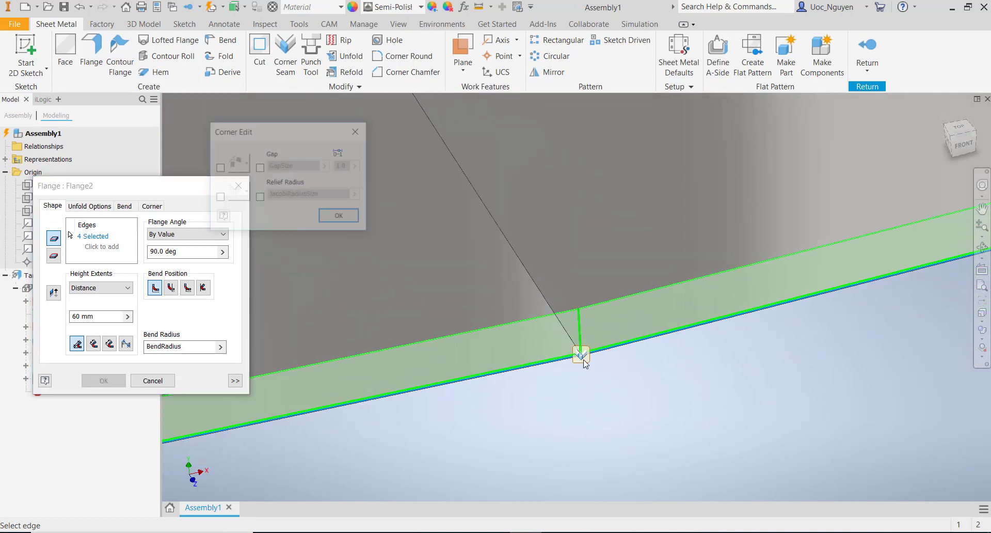
{"action": "left_click", "coordinate": [219, 168]}
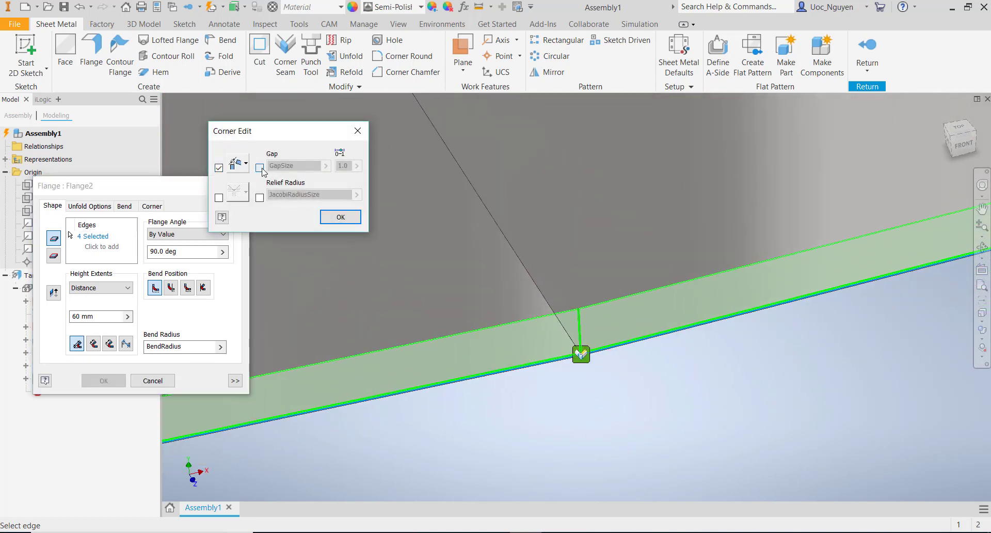
{"action": "left_click", "coordinate": [260, 168]}
{"action": "type", "text": "0.5"}
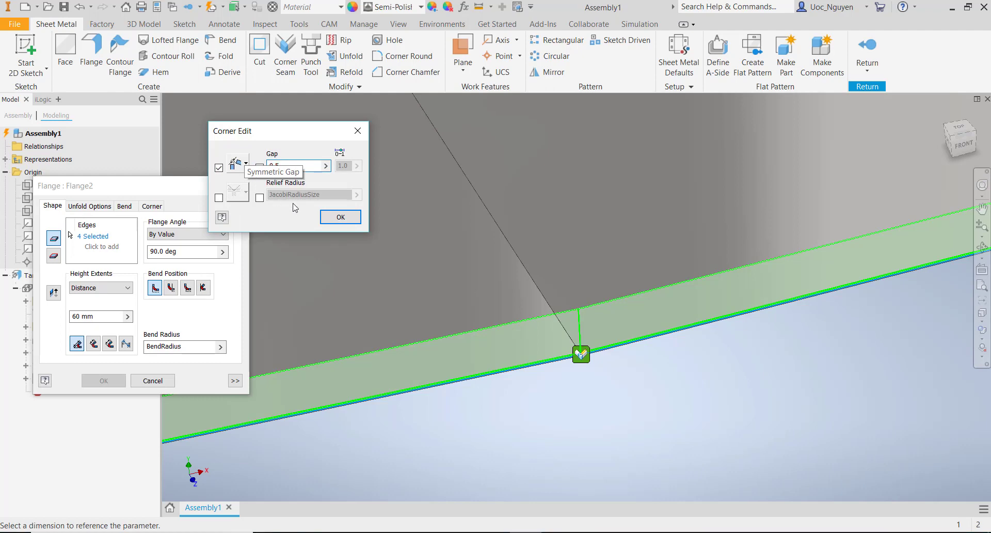
{"action": "left_click", "coordinate": [336, 219]}
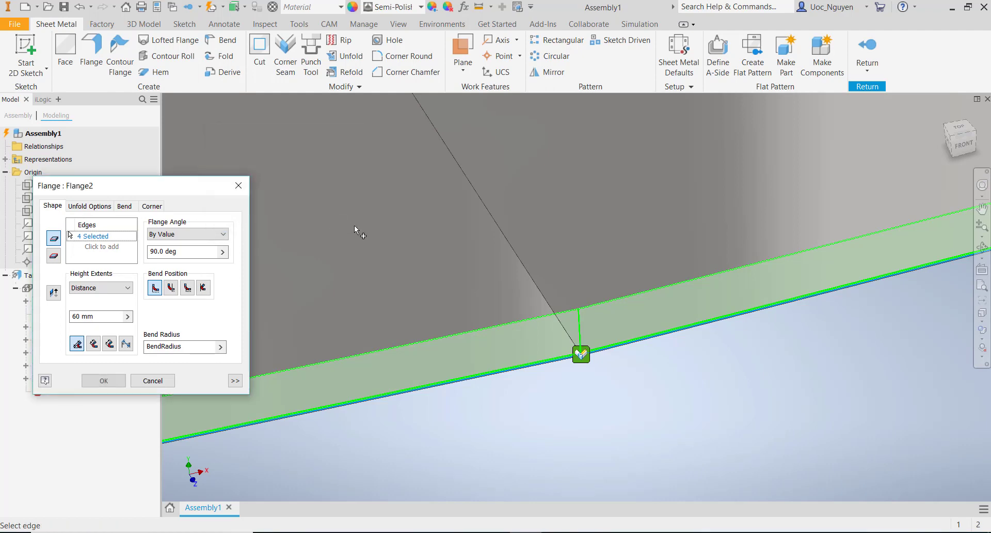
- Override the rear centre-bend corner with a Symmetric Gap of 0.5 mm and apply the flange edit
{"action": "middle_click_drag", "start_coordinate": [473, 259], "coordinate": [535, 477]}
{"action": "scroll", "coordinate": [472, 259], "scroll_direction": "up", "scroll_amount": 2}
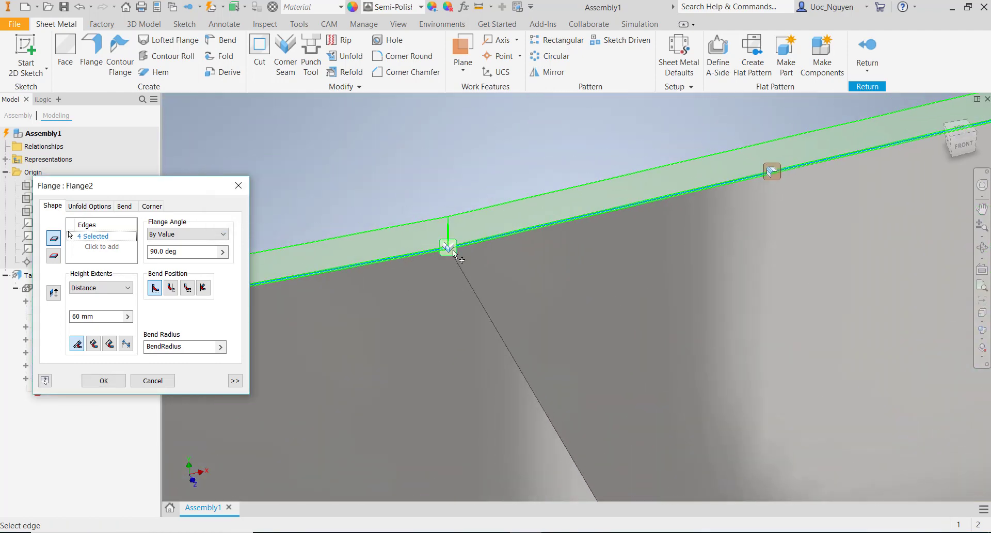
{"action": "left_click", "coordinate": [453, 250]}
{"action": "left_click", "coordinate": [220, 169]}
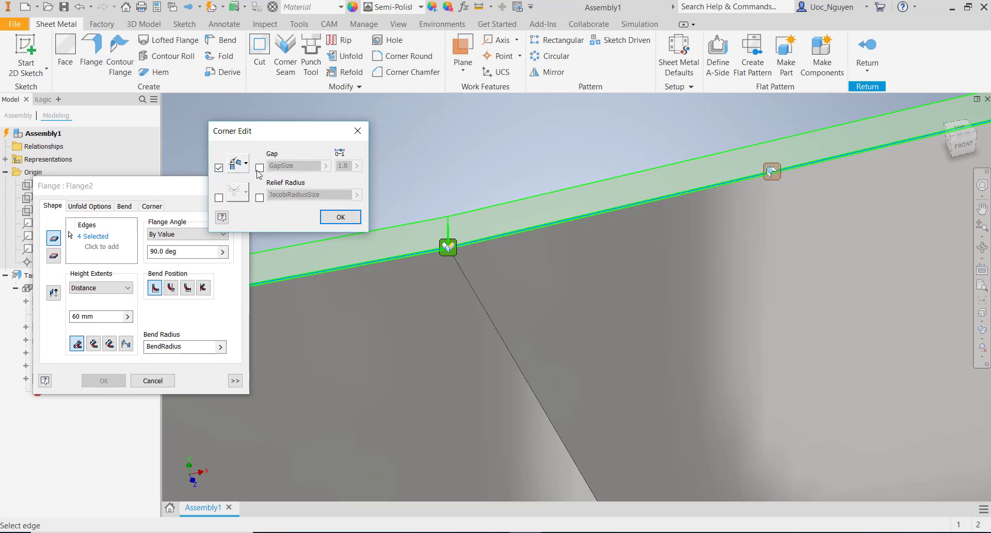
{"action": "left_click", "coordinate": [259, 169]}
{"action": "left_click_drag", "start_coordinate": [301, 166], "coordinate": [232, 166]}
{"action": "type", "text": "0.5"}
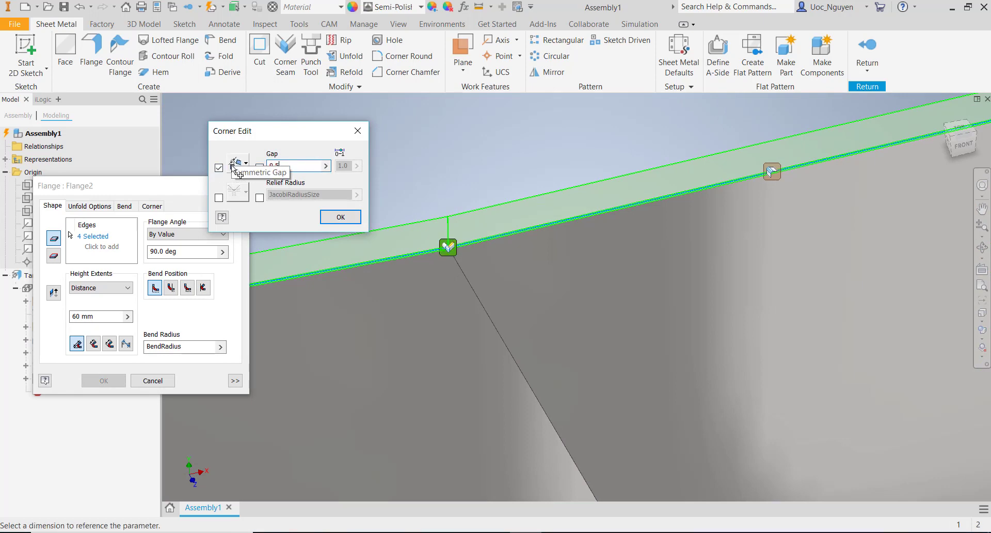
{"action": "left_click", "coordinate": [345, 217]}
{"action": "scroll", "coordinate": [493, 142], "scroll_direction": "up", "scroll_amount": 5}
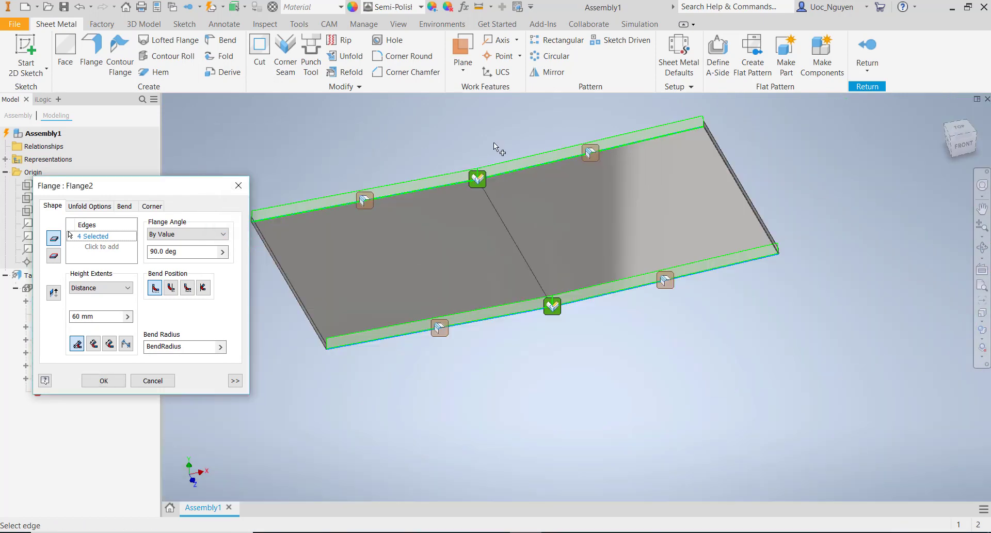
{"action": "left_click", "coordinate": [104, 382]}
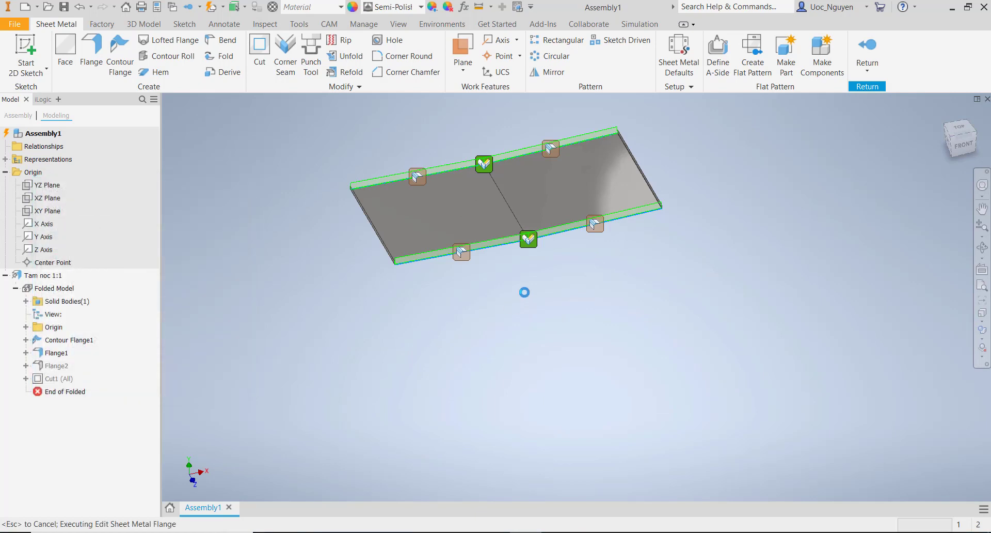
- Close the front left corner between the short and long flanges with a Reverse Overlap corner seam and a 0.5 mm gap
{"action": "scroll", "coordinate": [395, 263], "scroll_direction": "down", "scroll_amount": 6}
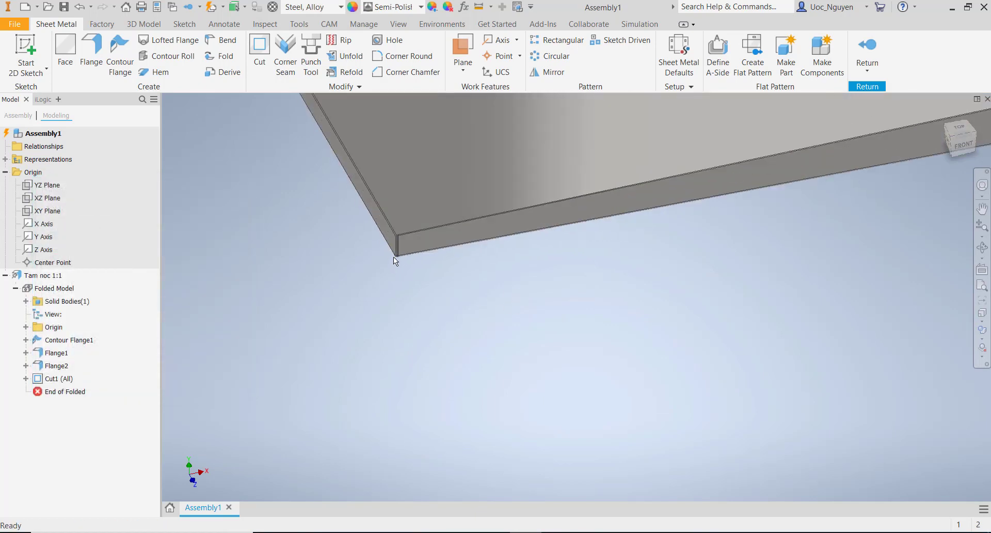
{"action": "scroll", "coordinate": [378, 217], "scroll_direction": "down", "scroll_amount": 4}
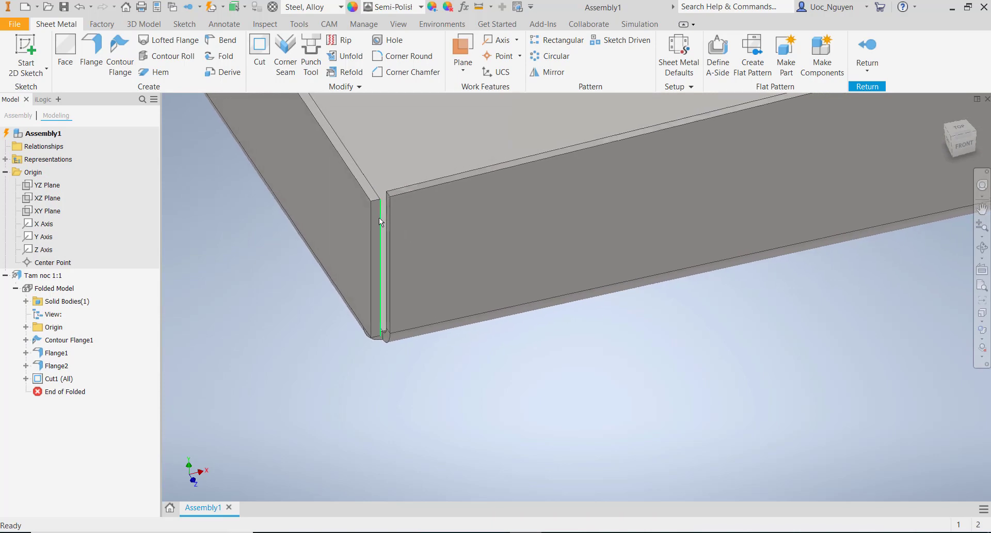
{"action": "mouse_move", "coordinate": [379, 219]}
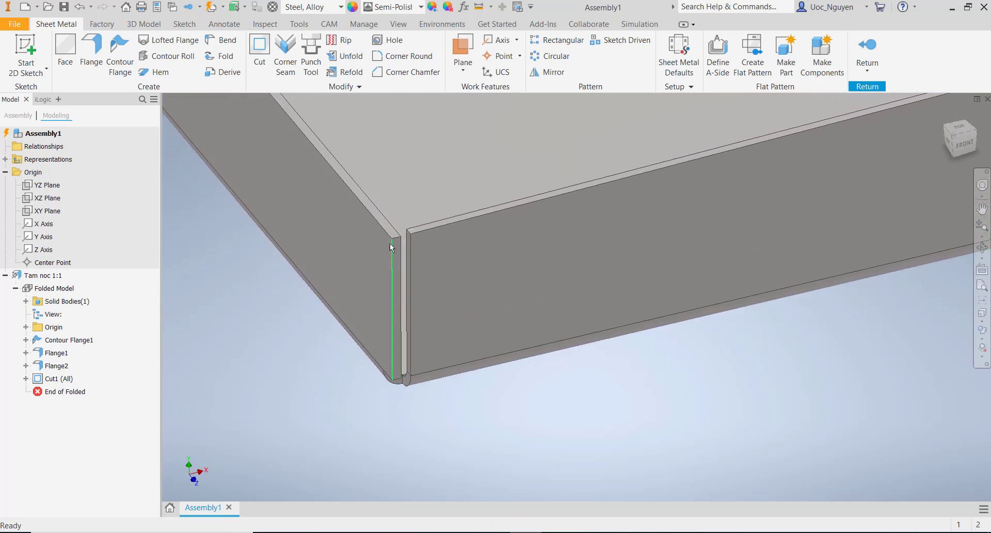
{"action": "scroll", "coordinate": [397, 238], "scroll_direction": "down", "scroll_amount": 2}
{"action": "scroll", "coordinate": [423, 256], "scroll_direction": "down", "scroll_amount": 3}
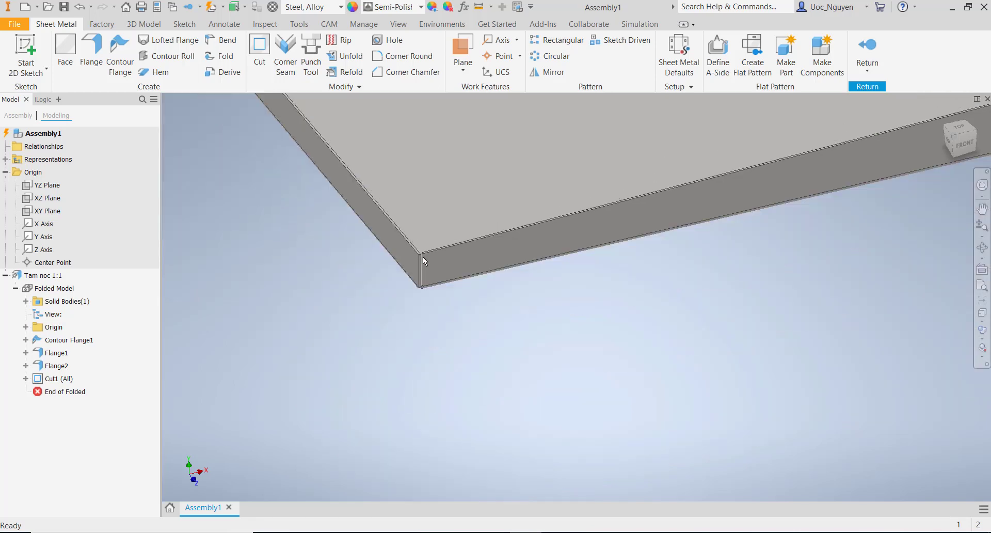
{"action": "scroll", "coordinate": [423, 254], "scroll_direction": "up", "scroll_amount": 1}
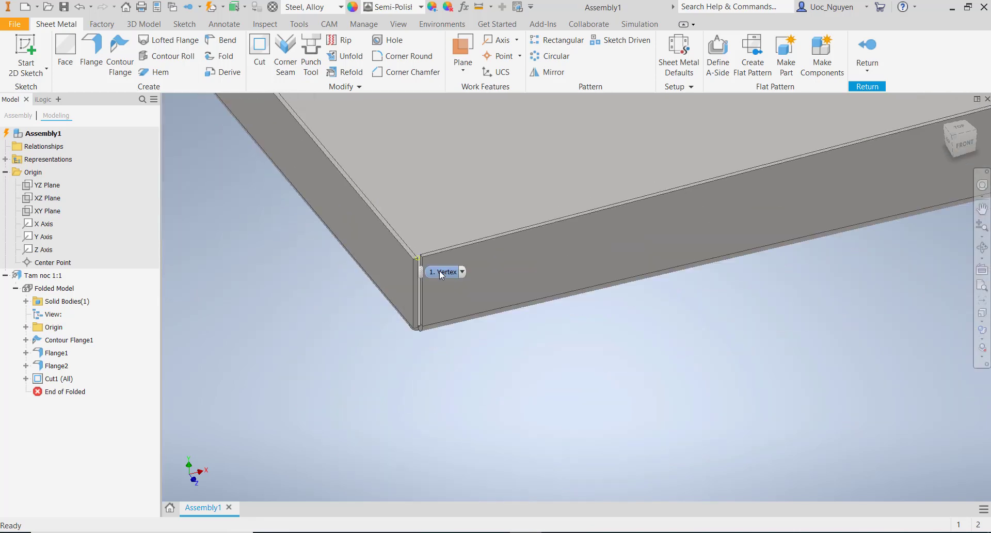
{"action": "scroll", "coordinate": [392, 289], "scroll_direction": "down", "scroll_amount": 3}
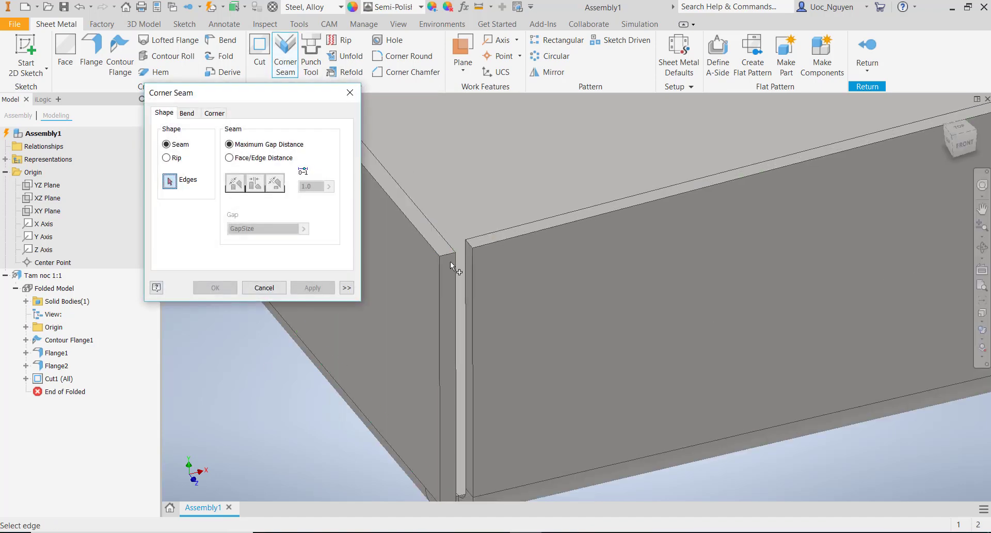
{"action": "left_click", "coordinate": [454, 264]}
{"action": "left_click", "coordinate": [463, 261]}
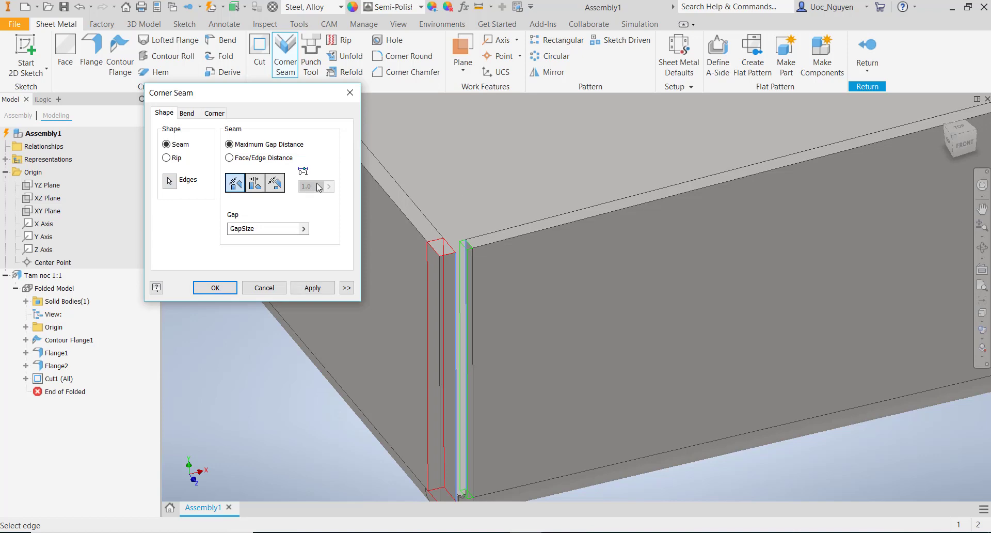
{"action": "left_click", "coordinate": [275, 188]}
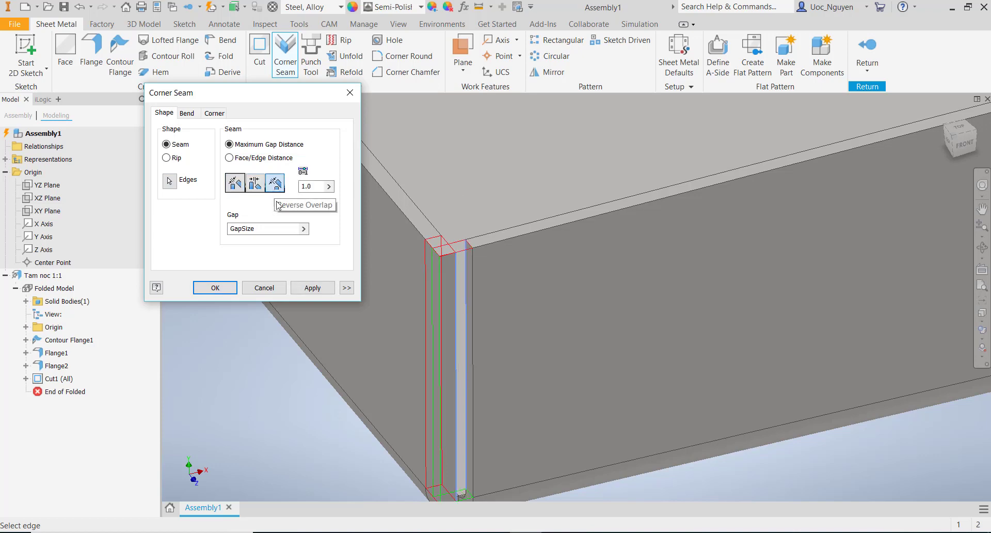
{"action": "left_click", "coordinate": [261, 228]}
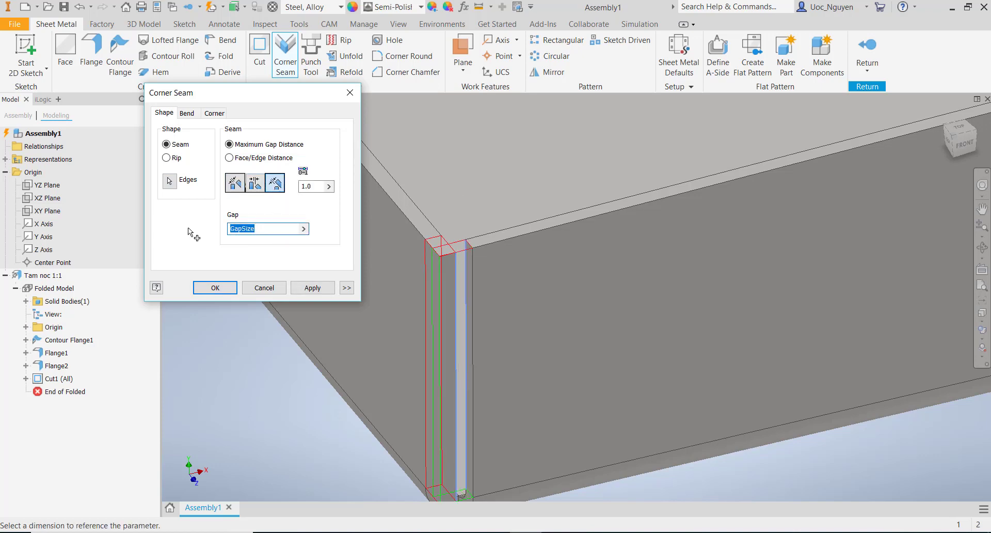
{"action": "type", "text": "0.5"}
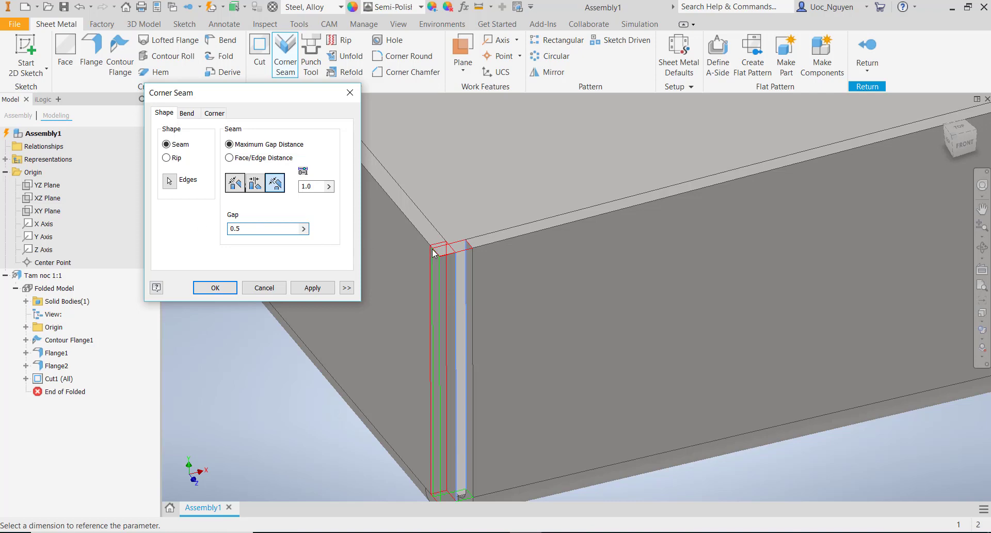
{"action": "scroll", "coordinate": [469, 311], "scroll_direction": "up", "scroll_amount": 5}
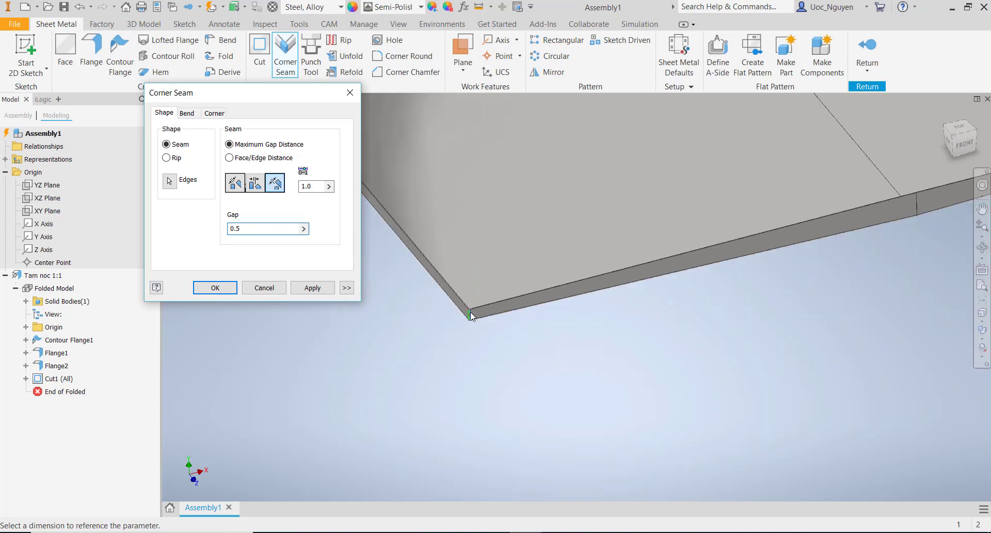
{"action": "left_click", "coordinate": [325, 292]}
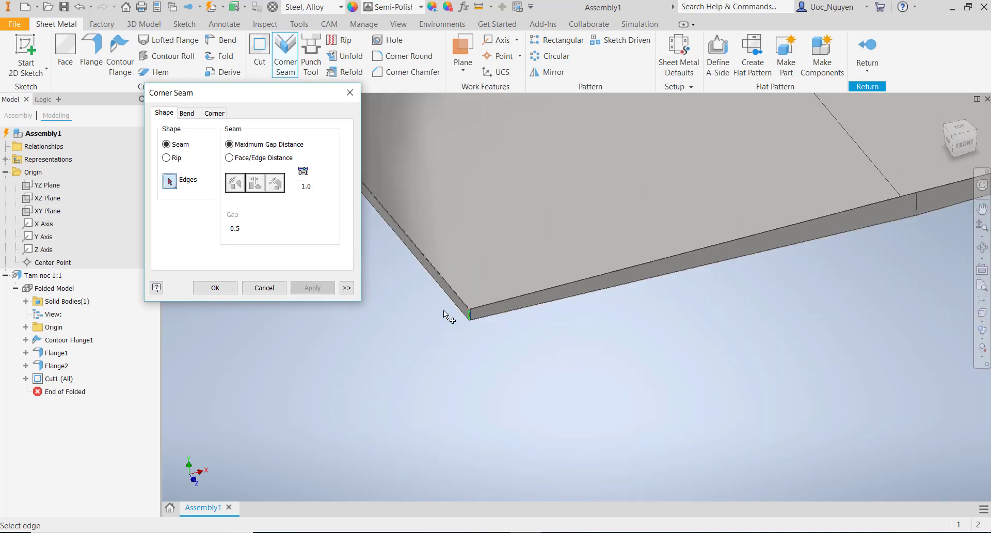
- Add a Reverse Overlap corner seam with a 0.5 mm gap between the flanges at the rear left corner
{"action": "scroll", "coordinate": [593, 336], "scroll_direction": "up", "scroll_amount": 5}
{"action": "scroll", "coordinate": [457, 178], "scroll_direction": "down", "scroll_amount": 10}
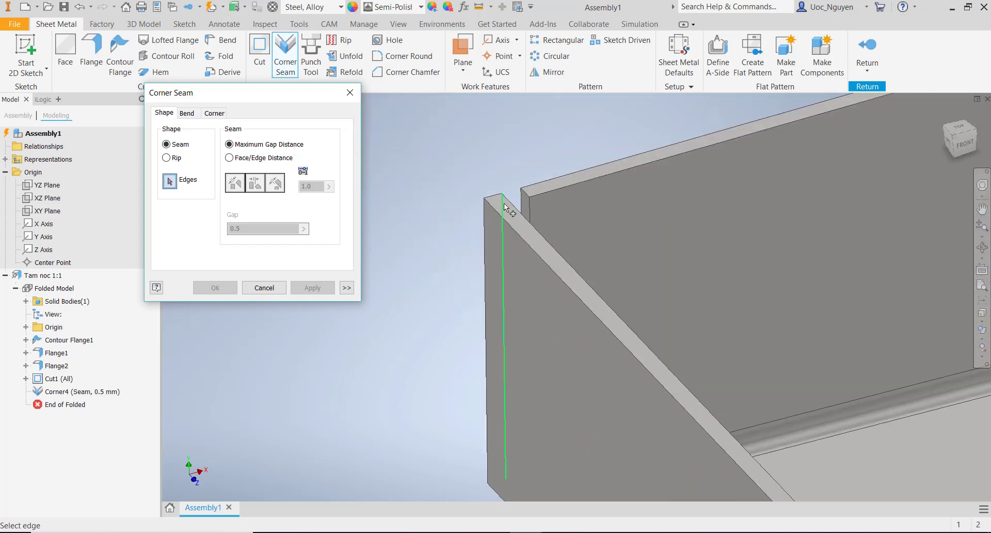
{"action": "left_click", "coordinate": [531, 210]}
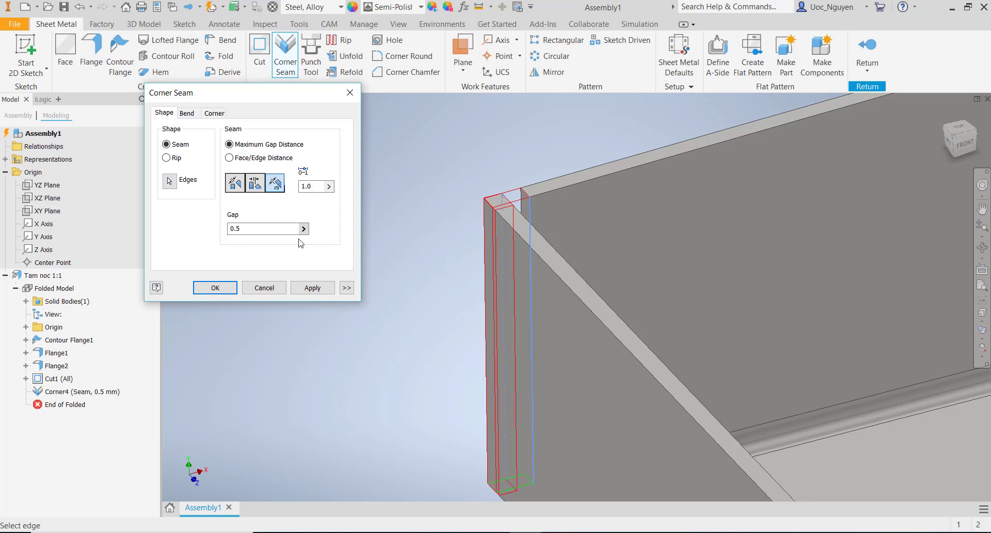
{"action": "left_click", "coordinate": [312, 287]}
- Add an Overlap corner seam with a 0.5 mm gap between the flanges at the rear right corner
{"action": "scroll", "coordinate": [409, 285], "scroll_direction": "up", "scroll_amount": 8}
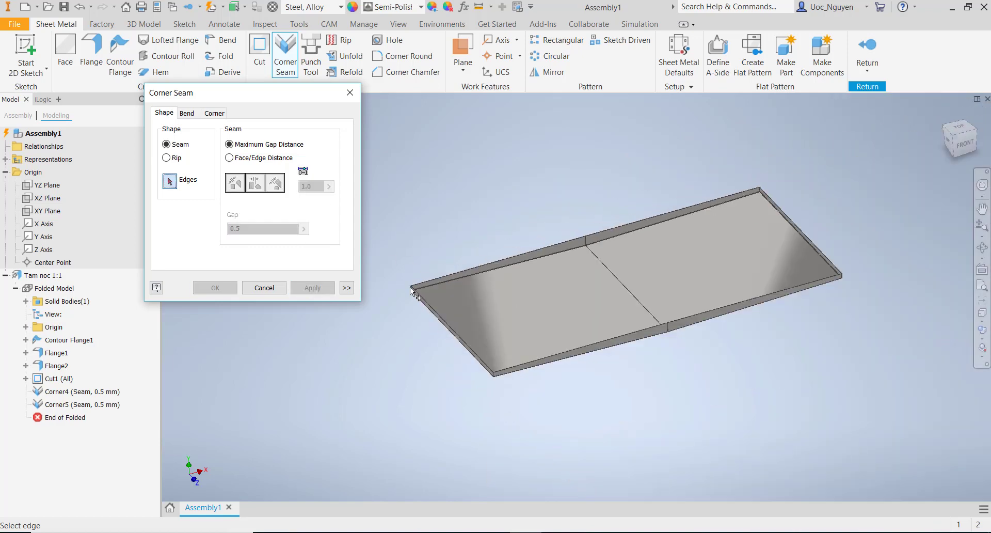
{"action": "scroll", "coordinate": [760, 191], "scroll_direction": "down", "scroll_amount": 10}
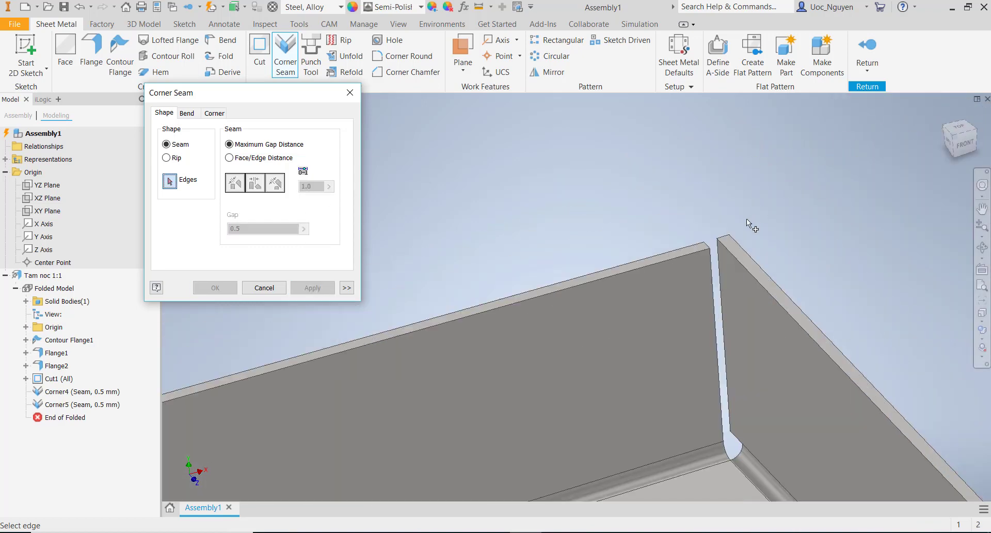
{"action": "left_click", "coordinate": [679, 283]}
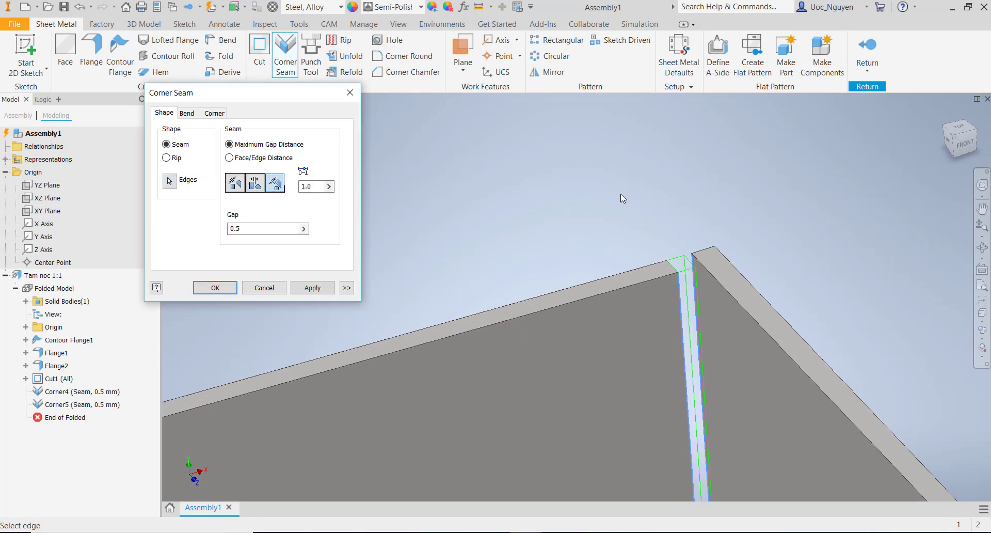
{"action": "left_click", "coordinate": [257, 191]}
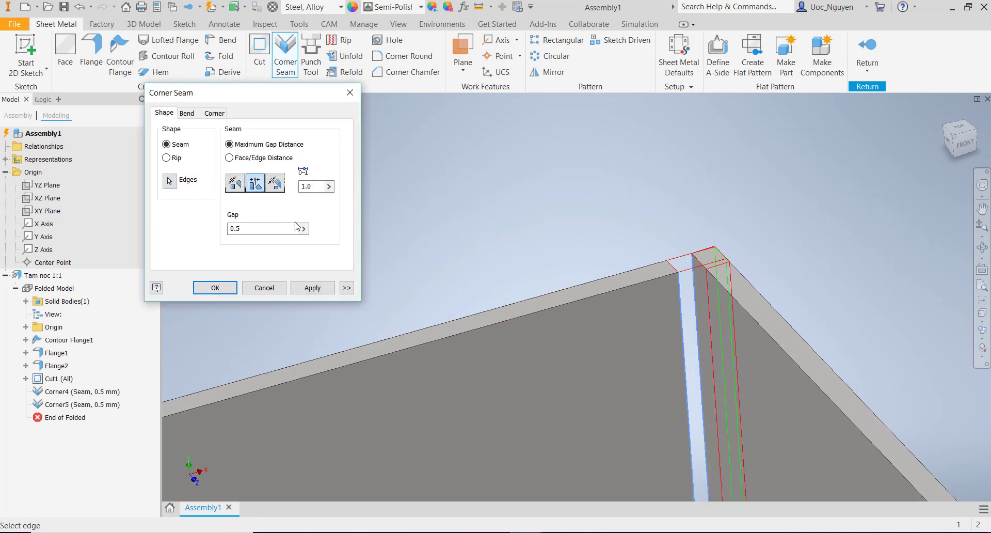
{"action": "left_click", "coordinate": [319, 293]}
- Close the front right corner between the short and long flanges with a Reverse Overlap corner seam and a 0.5 mm gap
{"action": "scroll", "coordinate": [543, 206], "scroll_direction": "up", "scroll_amount": 8}
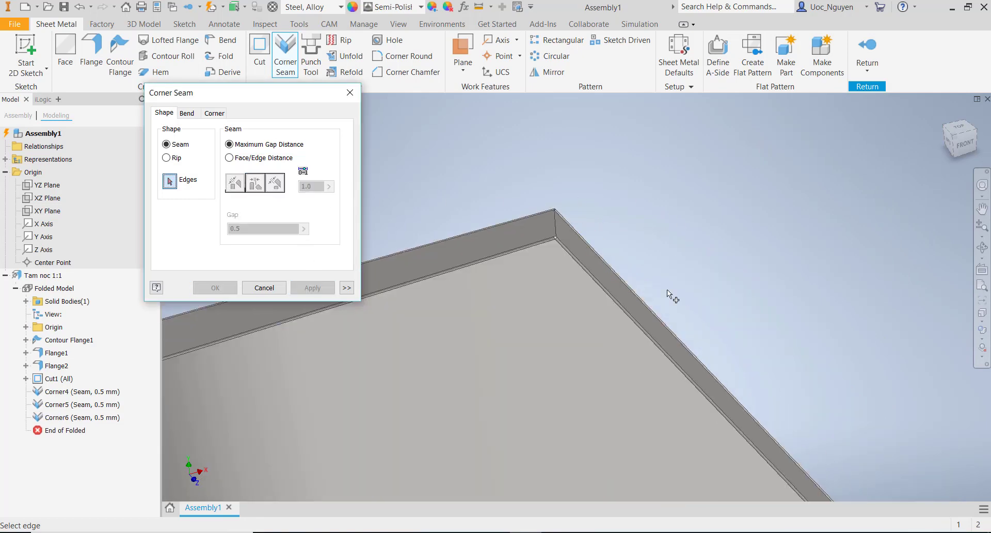
{"action": "middle_click_drag", "start_coordinate": [776, 336], "coordinate": [634, 208]}
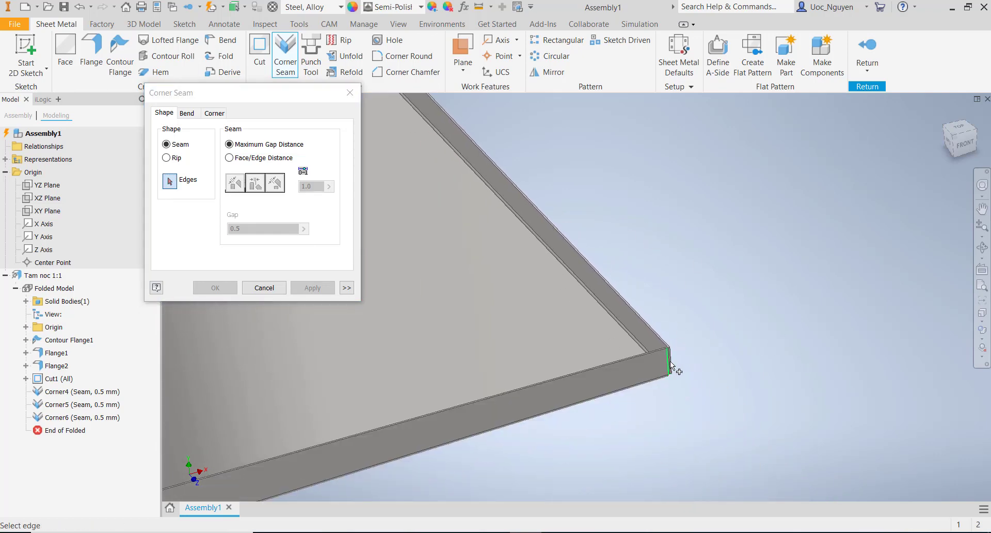
{"action": "scroll", "coordinate": [670, 364], "scroll_direction": "down", "scroll_amount": 10}
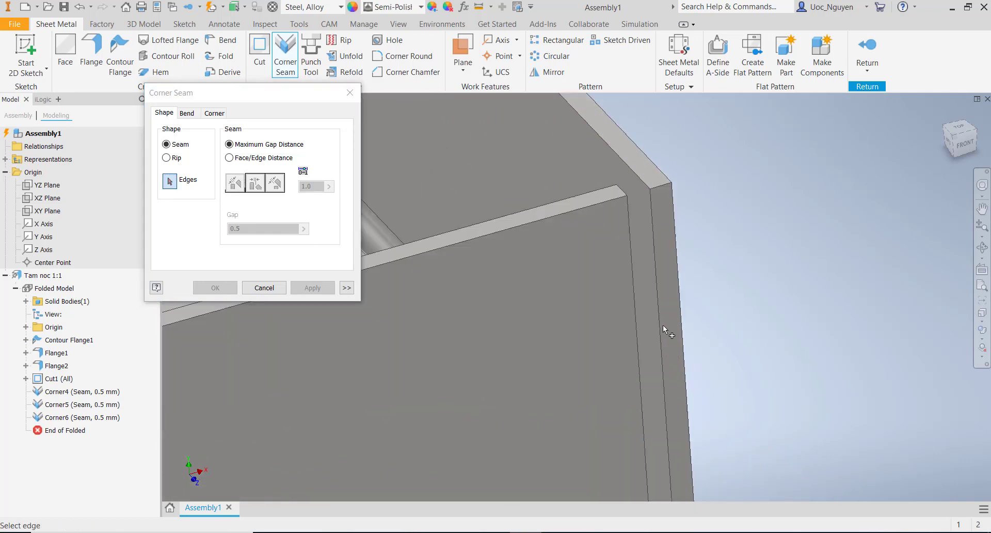
{"action": "left_click", "coordinate": [616, 196]}
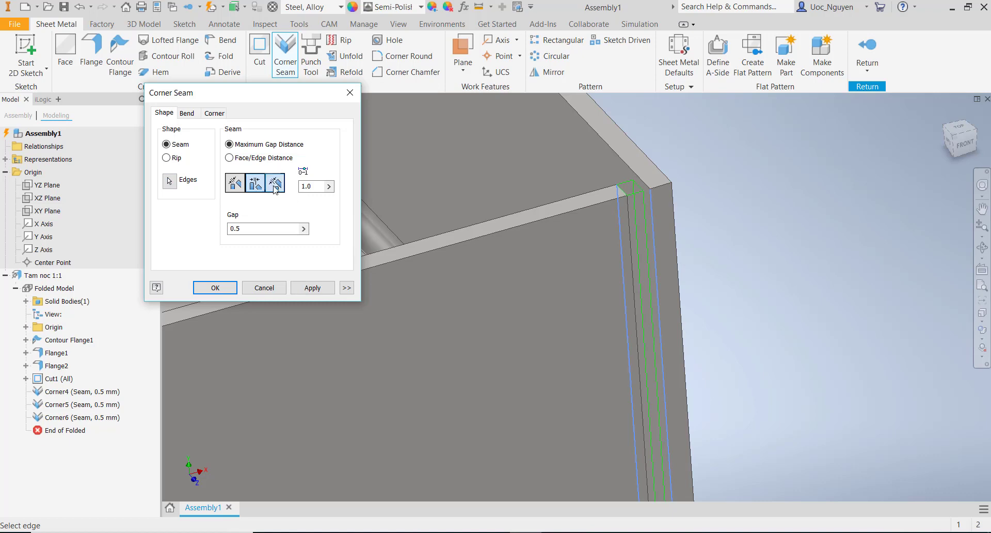
{"action": "left_click", "coordinate": [275, 187]}
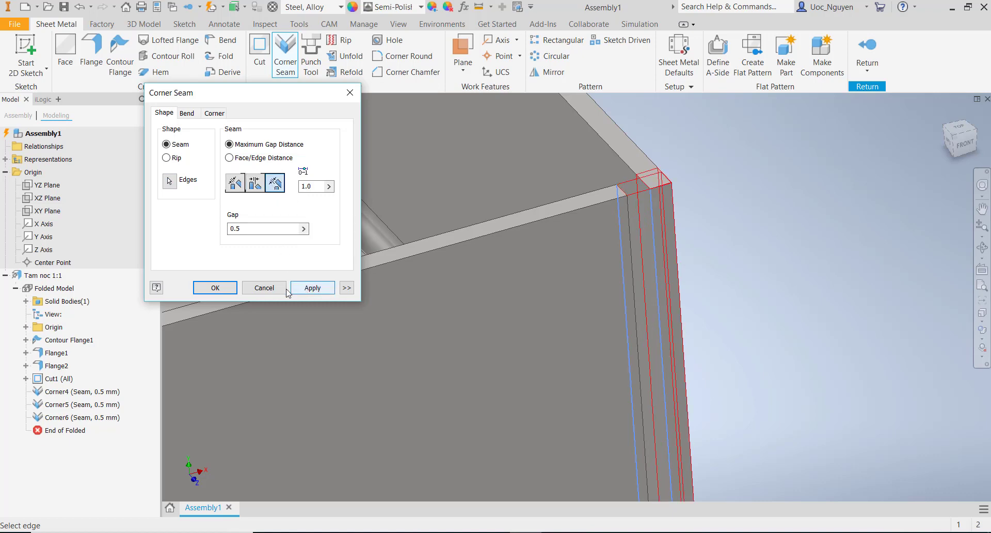
{"action": "left_click", "coordinate": [216, 287]}
{"action": "scroll", "coordinate": [752, 253], "scroll_direction": "up", "scroll_amount": 5}
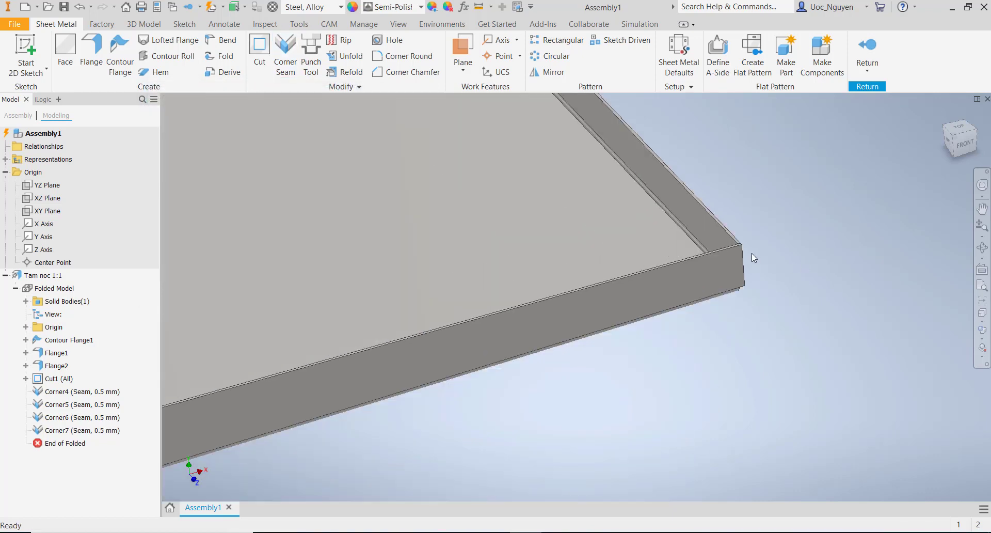
{"action": "scroll", "coordinate": [761, 254], "scroll_direction": "up", "scroll_amount": 5}
{"action": "scroll", "coordinate": [760, 251], "scroll_direction": "down", "scroll_amount": 5}
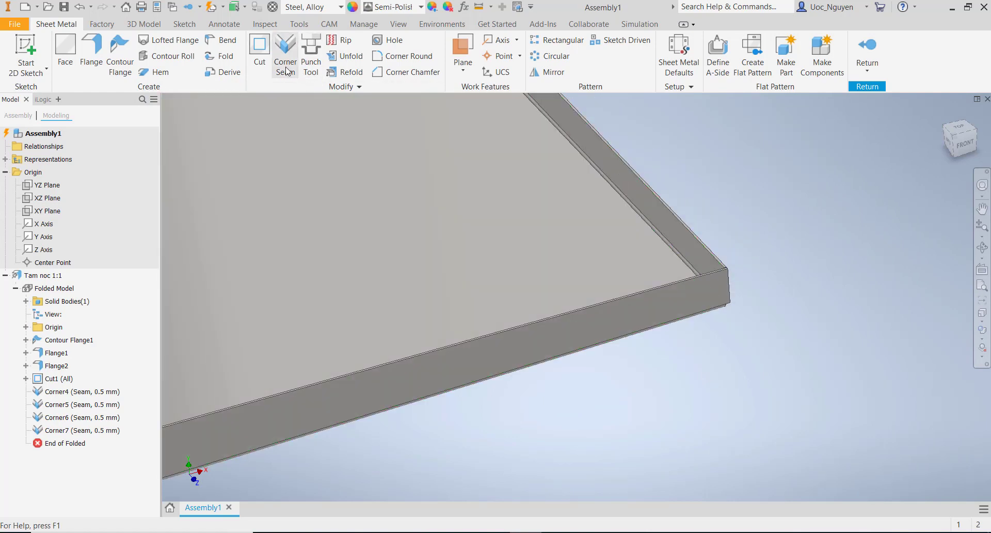
- Set up a 90-degree outward flange 15 mm high along the top edge of the cover's right short wall
{"action": "left_click", "coordinate": [91, 52]}
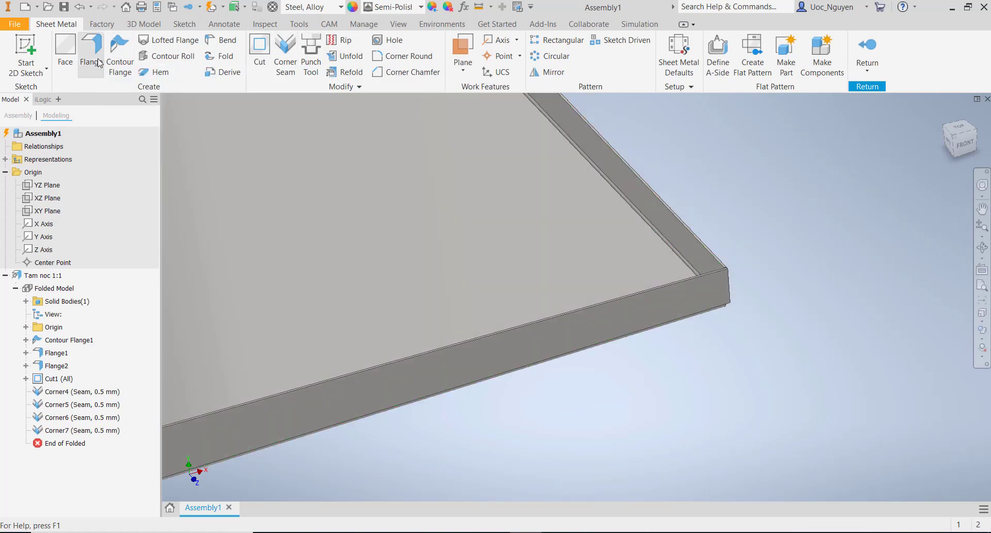
{"action": "middle_click_drag", "start_coordinate": [782, 213], "coordinate": [705, 327], "text": "shift"}
{"action": "scroll", "coordinate": [704, 327], "scroll_direction": "down", "scroll_amount": 5}
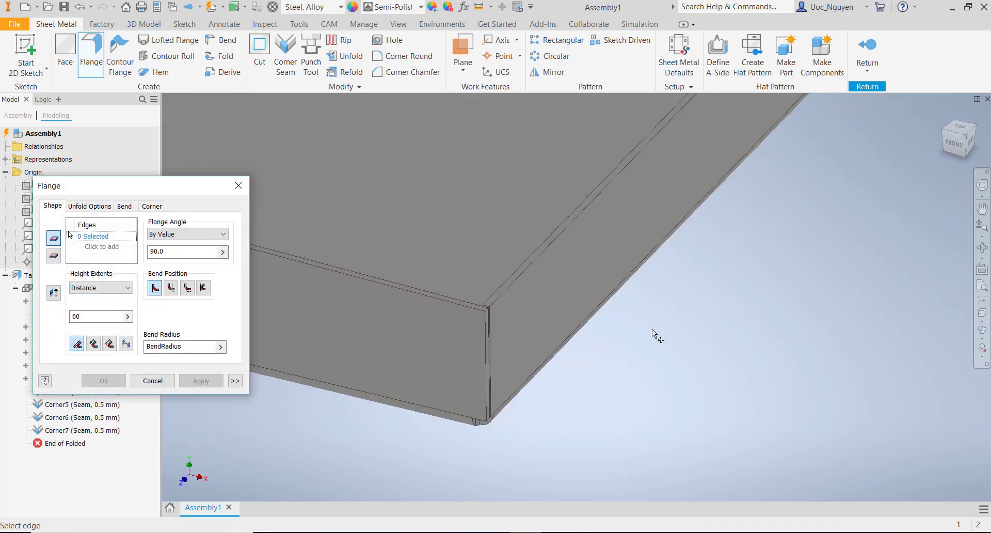
{"action": "left_click", "coordinate": [496, 293]}
{"action": "double_click", "coordinate": [98, 316]}
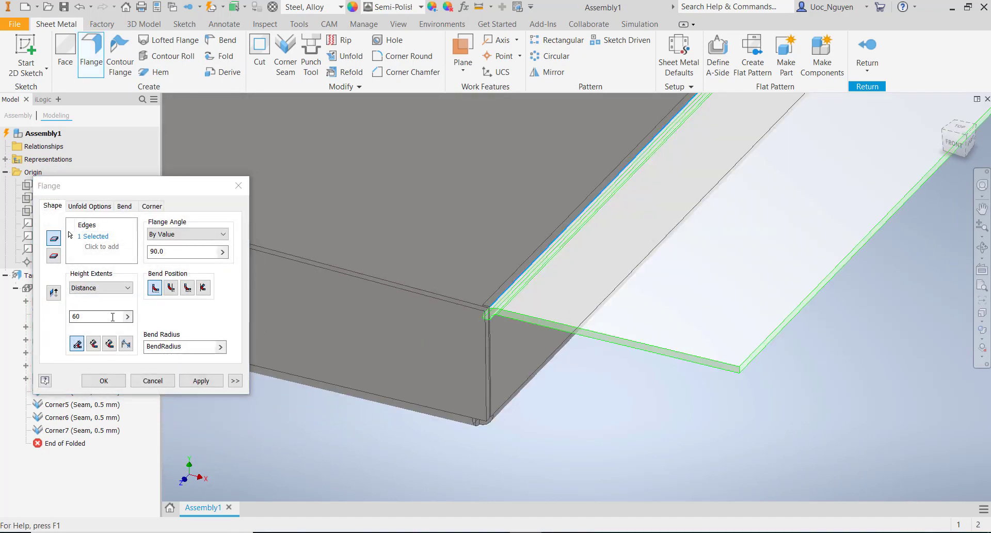
{"action": "type", "text": "15"}
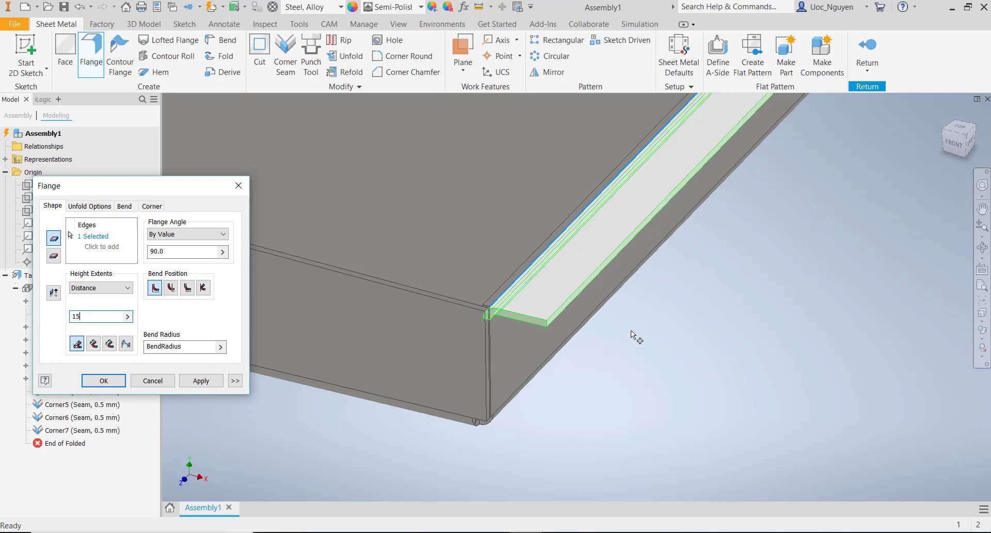
- Add the top edge of the left short wall to the same flange and apply it to both short walls
{"action": "scroll", "coordinate": [710, 332], "scroll_direction": "up", "scroll_amount": 6}
{"action": "middle_click_drag", "start_coordinate": [636, 334], "coordinate": [336, 359], "text": "shift"}
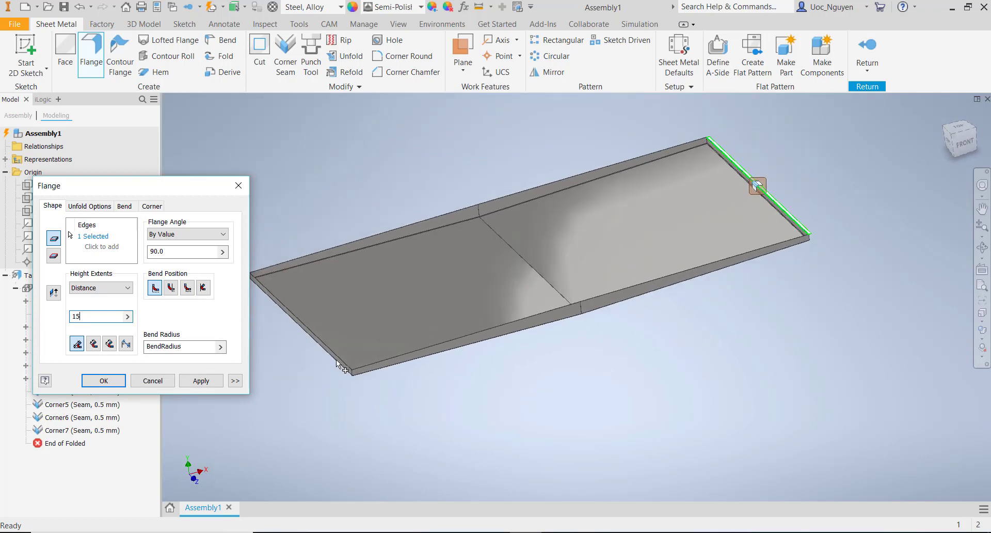
{"action": "scroll", "coordinate": [336, 359], "scroll_direction": "down", "scroll_amount": 5}
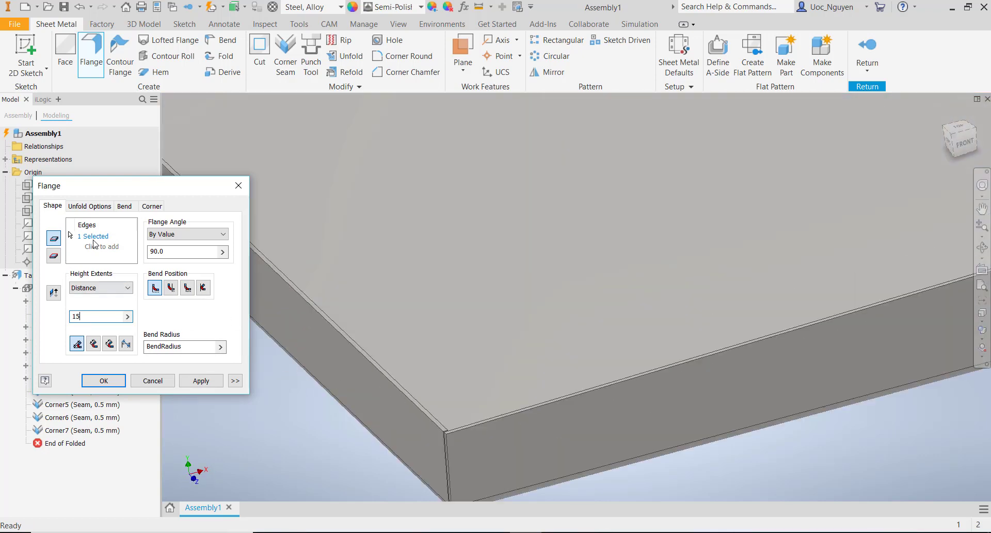
{"action": "left_click", "coordinate": [380, 368]}
{"action": "scroll", "coordinate": [440, 269], "scroll_direction": "up", "scroll_amount": 6}
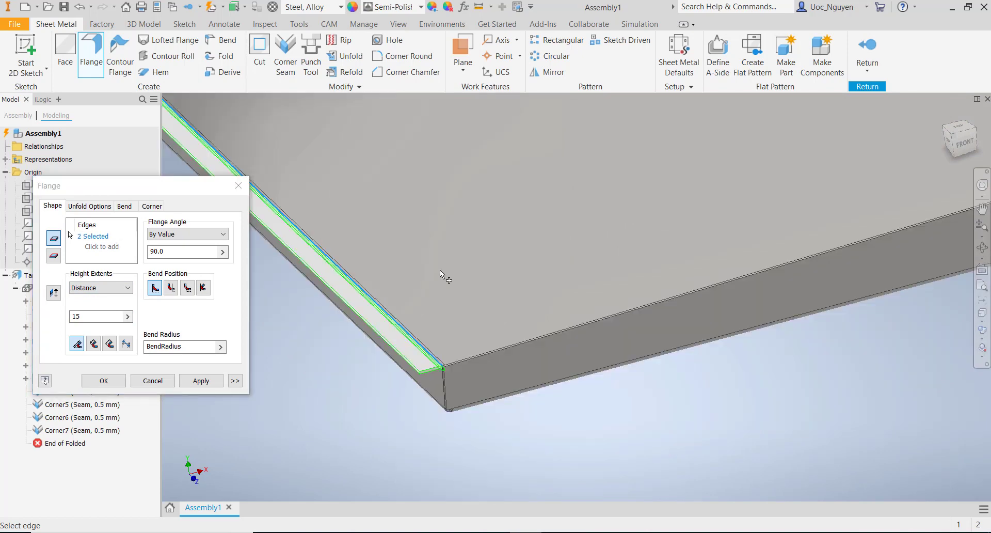
{"action": "middle_click_drag", "start_coordinate": [440, 269], "coordinate": [423, 246], "text": "shift"}
{"action": "scroll", "coordinate": [440, 269], "scroll_direction": "up", "scroll_amount": 3}
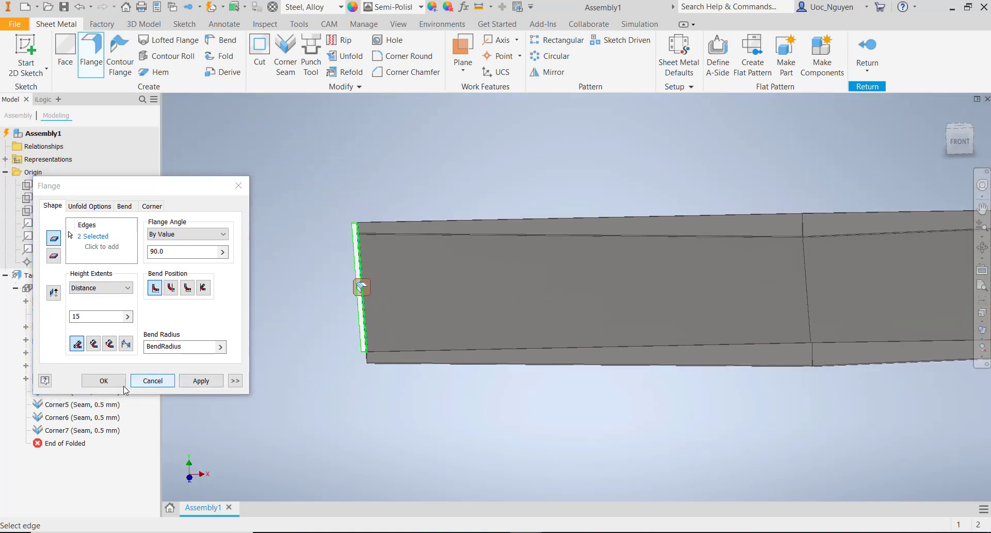
{"action": "left_click", "coordinate": [201, 380]}
{"action": "middle_click_drag", "start_coordinate": [341, 391], "coordinate": [333, 340], "text": "shift"}
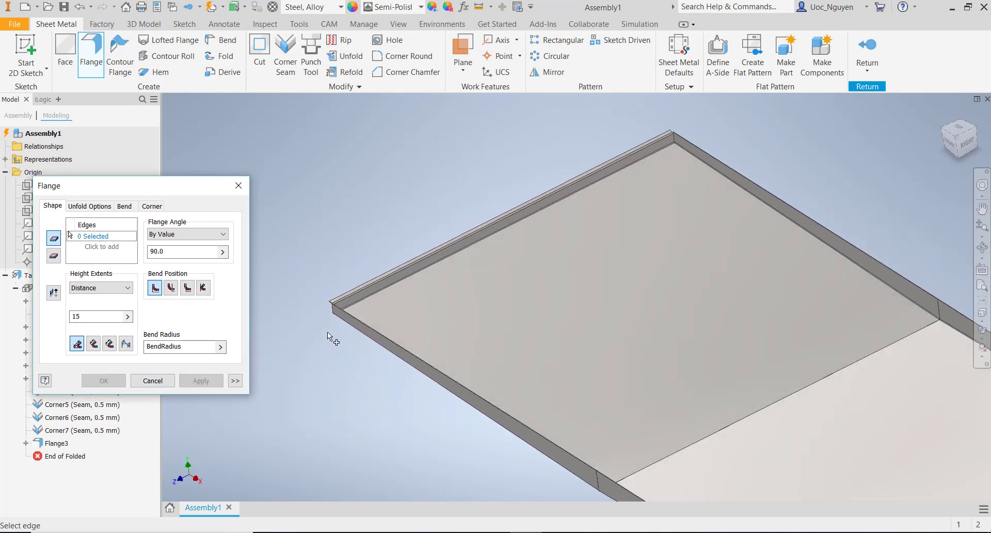
{"action": "scroll", "coordinate": [328, 320], "scroll_direction": "down", "scroll_amount": 5}
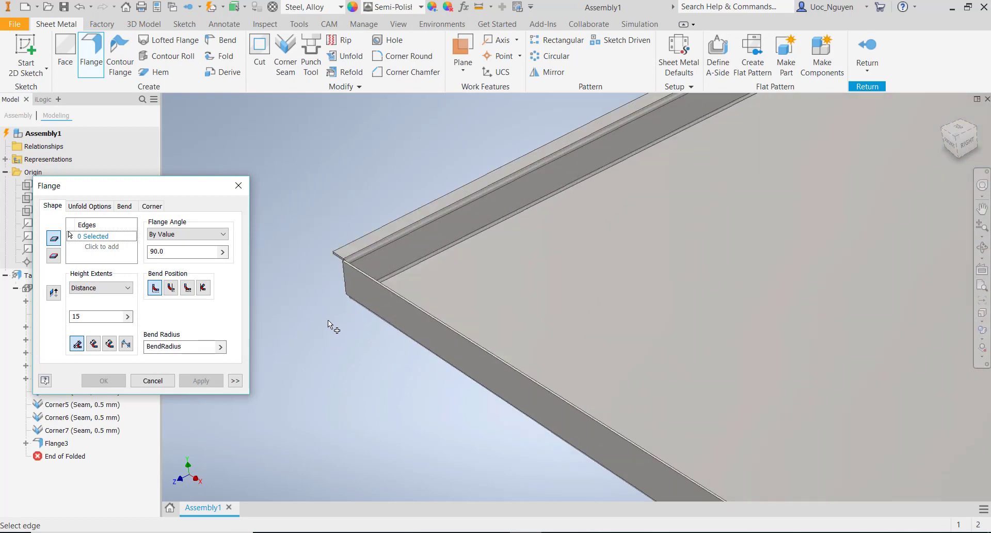
- Select the two upper edges along the tray's front long side for a 15 mm flange at 90 degrees
{"action": "scroll", "coordinate": [341, 227], "scroll_direction": "up", "scroll_amount": 6}
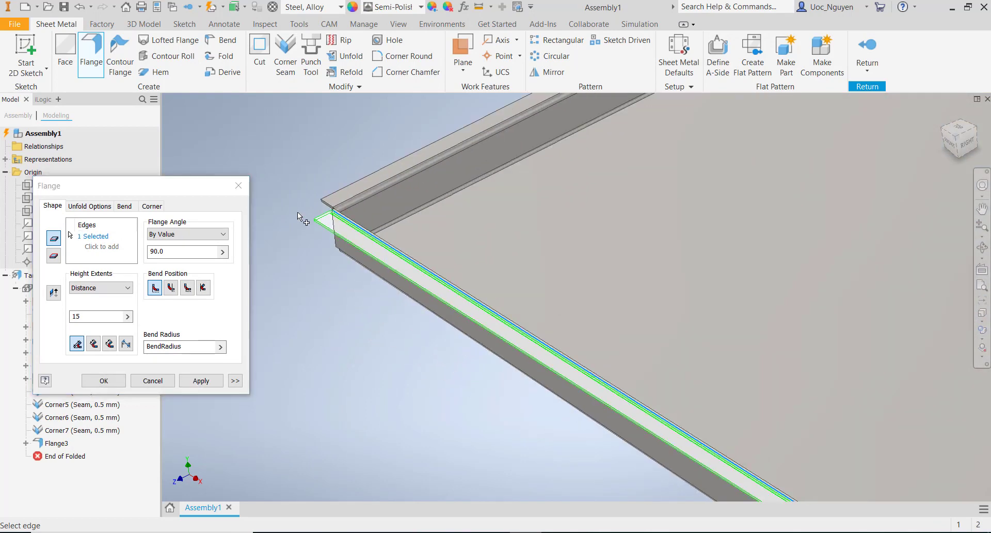
{"action": "left_click", "coordinate": [304, 216]}
{"action": "scroll", "coordinate": [489, 335], "scroll_direction": "down", "scroll_amount": 4}
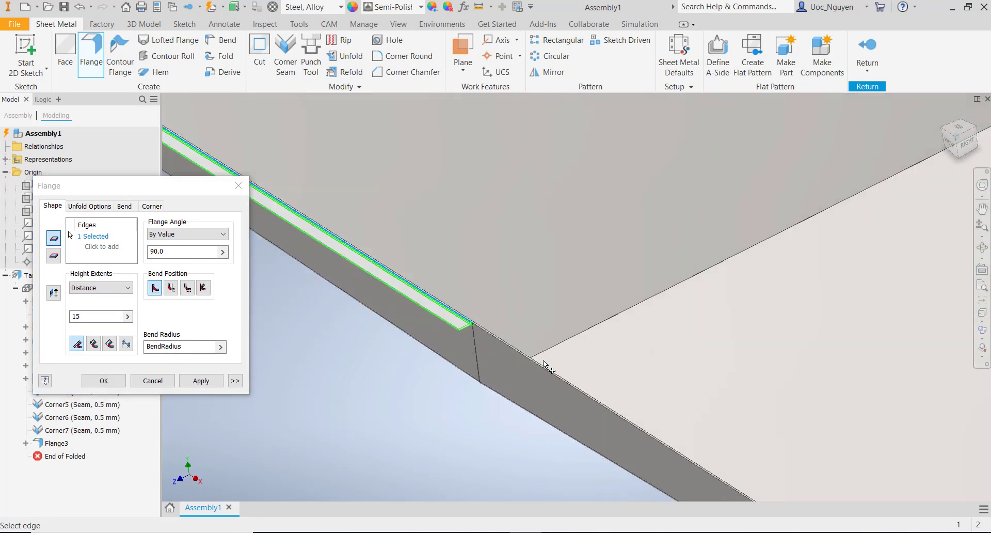
{"action": "left_click", "coordinate": [467, 329]}
- Add the two upper edges along the tray's back long side to the flange selection
{"action": "scroll", "coordinate": [399, 278], "scroll_direction": "up", "scroll_amount": 6}
{"action": "middle_click_drag", "start_coordinate": [547, 292], "coordinate": [633, 345], "text": "shift"}
{"action": "scroll", "coordinate": [633, 344], "scroll_direction": "down", "scroll_amount": 5}
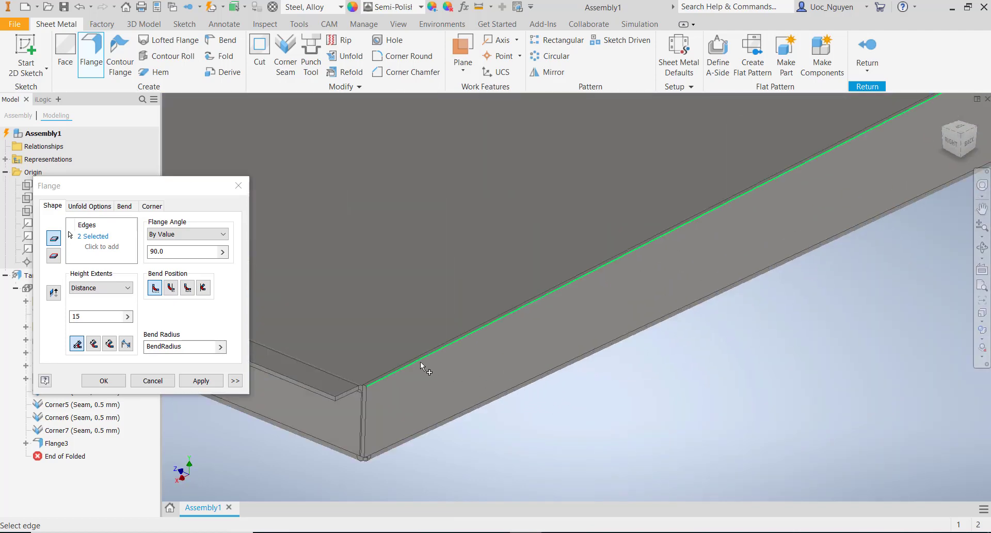
{"action": "left_click", "coordinate": [420, 362]}
{"action": "scroll", "coordinate": [368, 413], "scroll_direction": "up", "scroll_amount": 3}
{"action": "scroll", "coordinate": [542, 305], "scroll_direction": "down", "scroll_amount": 5}
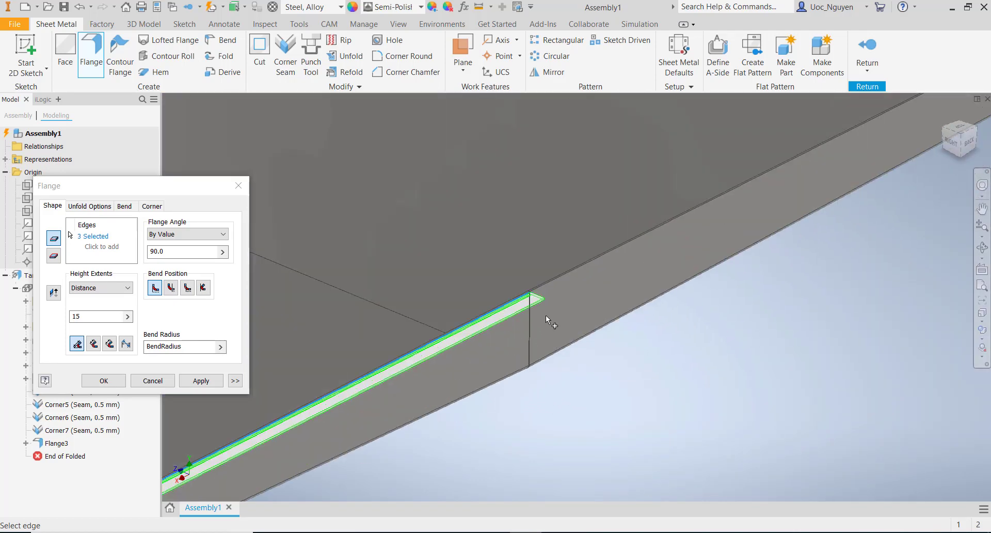
{"action": "left_click", "coordinate": [562, 285]}
- Override the width extents of the left half of the front flange with the From To type
{"action": "scroll", "coordinate": [637, 320], "scroll_direction": "up", "scroll_amount": 5}
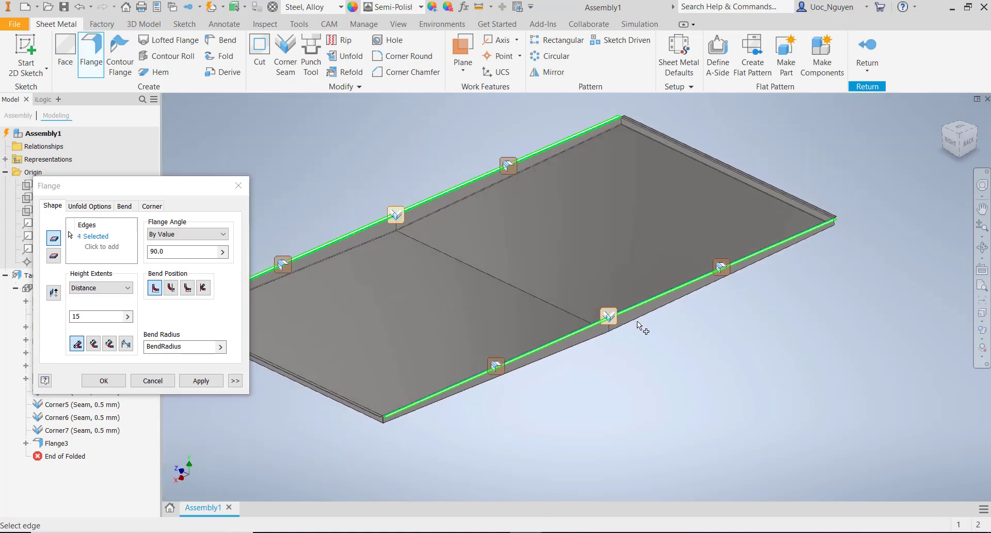
{"action": "middle_click_drag", "start_coordinate": [637, 320], "coordinate": [476, 350], "text": "shift"}
{"action": "scroll", "coordinate": [404, 410], "scroll_direction": "down", "scroll_amount": 3}
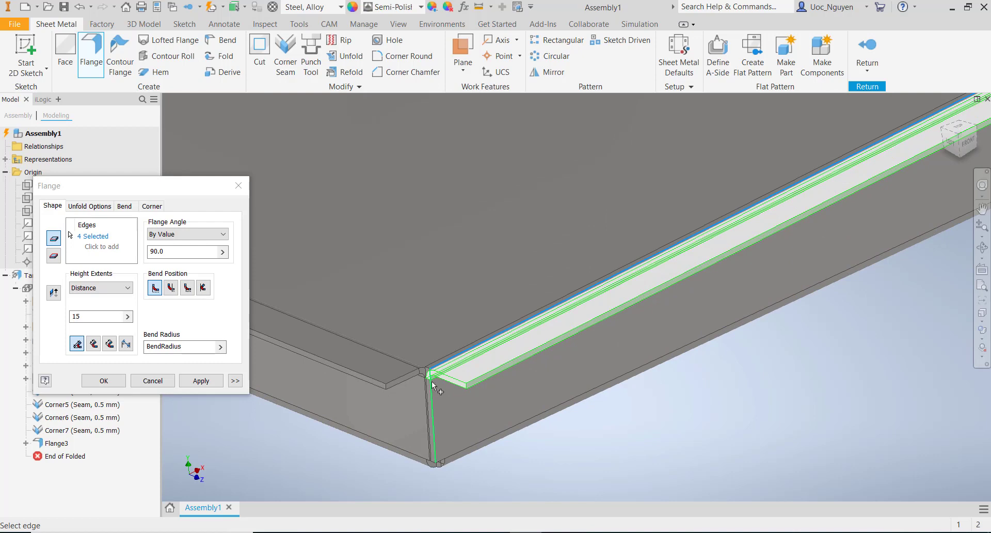
{"action": "scroll", "coordinate": [373, 396], "scroll_direction": "up", "scroll_amount": 5}
{"action": "middle_click_drag", "start_coordinate": [425, 399], "coordinate": [482, 394], "text": "shift"}
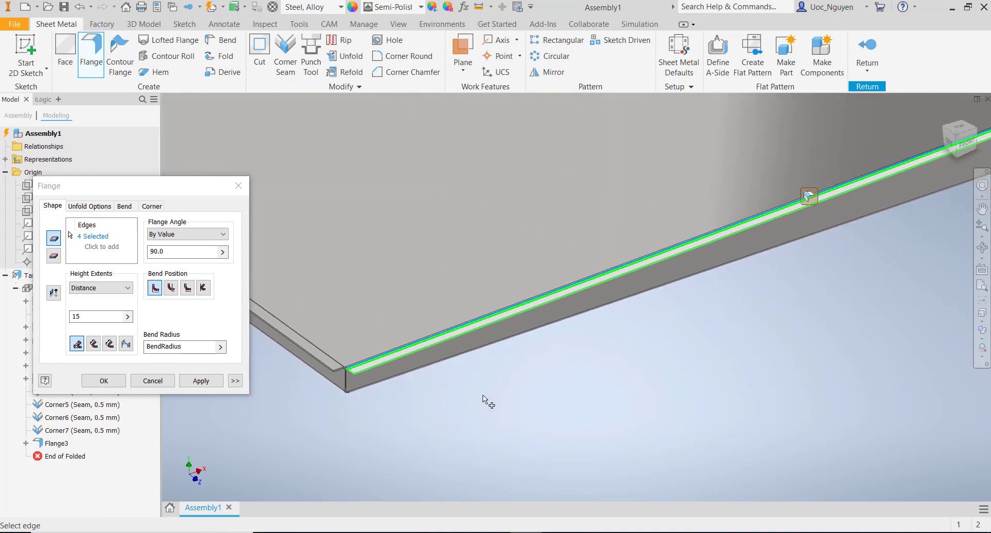
{"action": "scroll", "coordinate": [482, 395], "scroll_direction": "up", "scroll_amount": 2}
{"action": "scroll", "coordinate": [720, 314], "scroll_direction": "down", "scroll_amount": 2}
{"action": "middle_click_drag", "start_coordinate": [720, 313], "coordinate": [667, 321]}
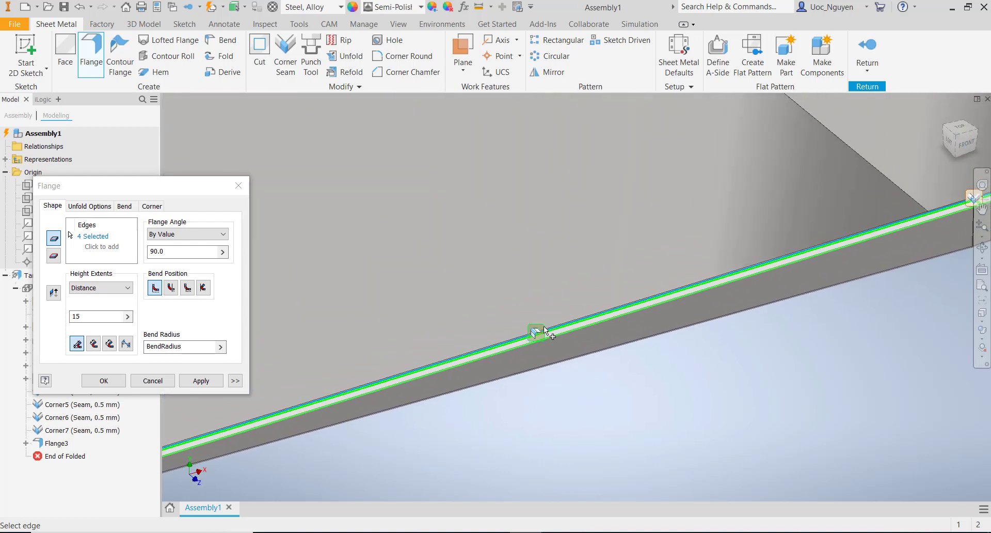
{"action": "middle_click_drag", "start_coordinate": [536, 334], "coordinate": [583, 348]}
{"action": "left_click", "coordinate": [346, 347]}
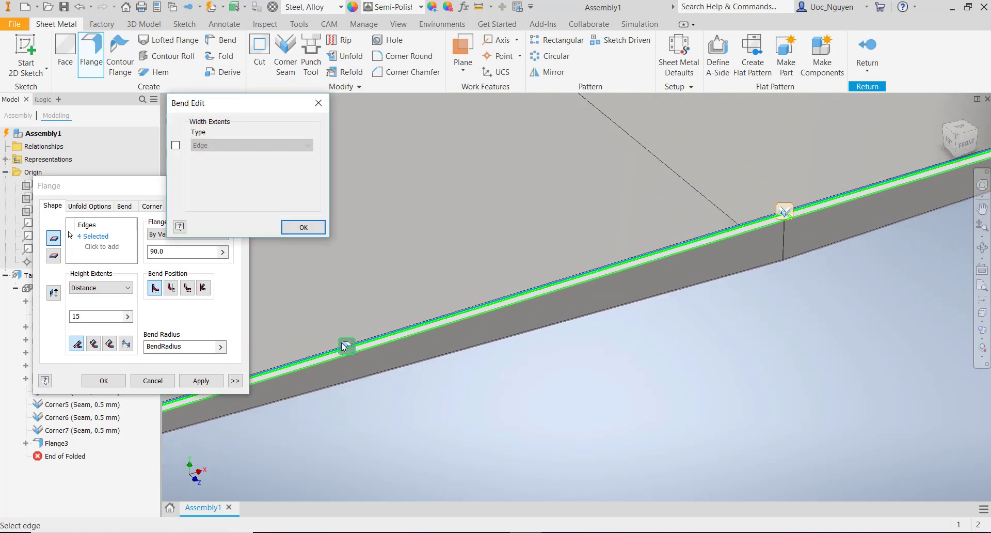
{"action": "left_click", "coordinate": [215, 151]}
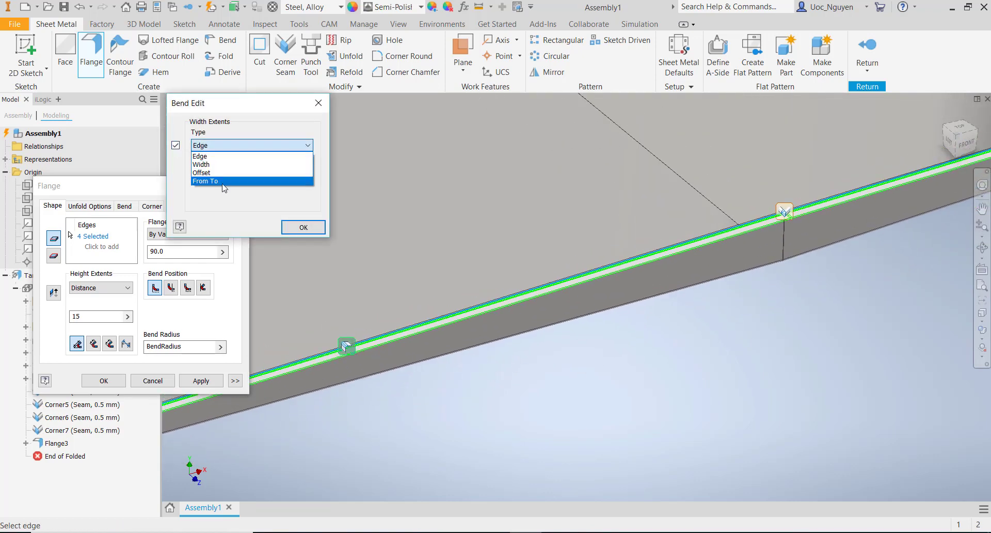
{"action": "left_click", "coordinate": [222, 183]}
- Define the left front flange's extents from the centre seam to the outer corner of the adjoining end flange
{"action": "scroll", "coordinate": [779, 222], "scroll_direction": "down", "scroll_amount": 5}
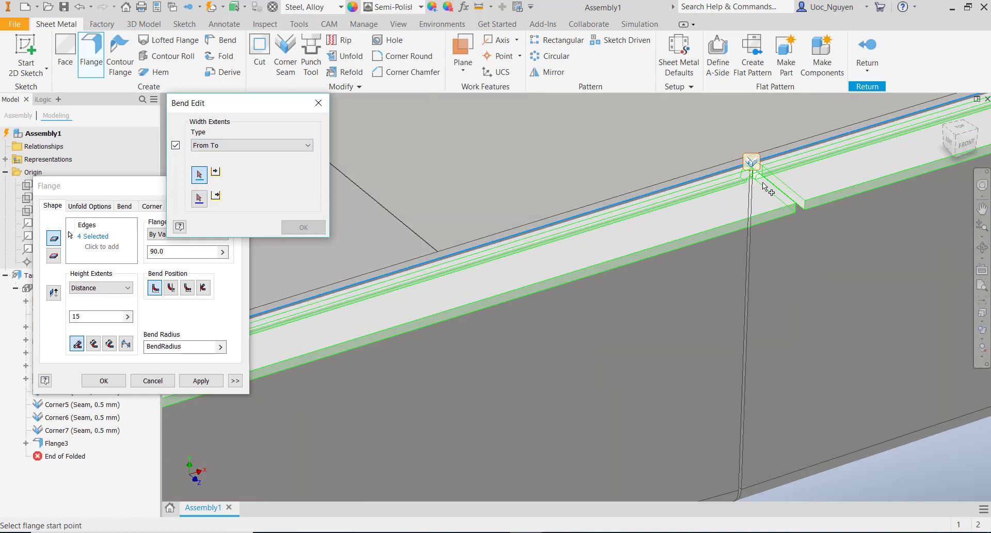
{"action": "scroll", "coordinate": [751, 222], "scroll_direction": "down", "scroll_amount": 4}
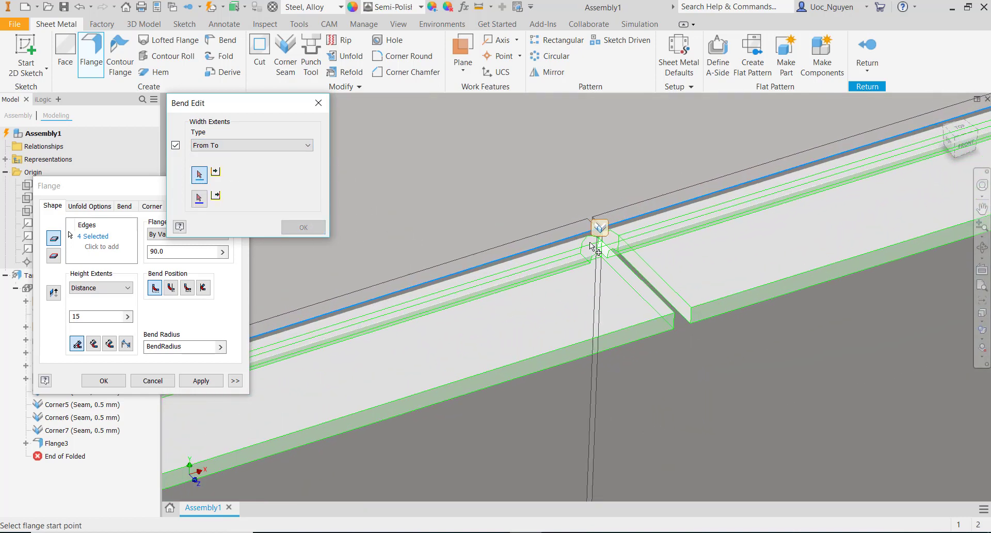
{"action": "scroll", "coordinate": [622, 255], "scroll_direction": "down", "scroll_amount": 5}
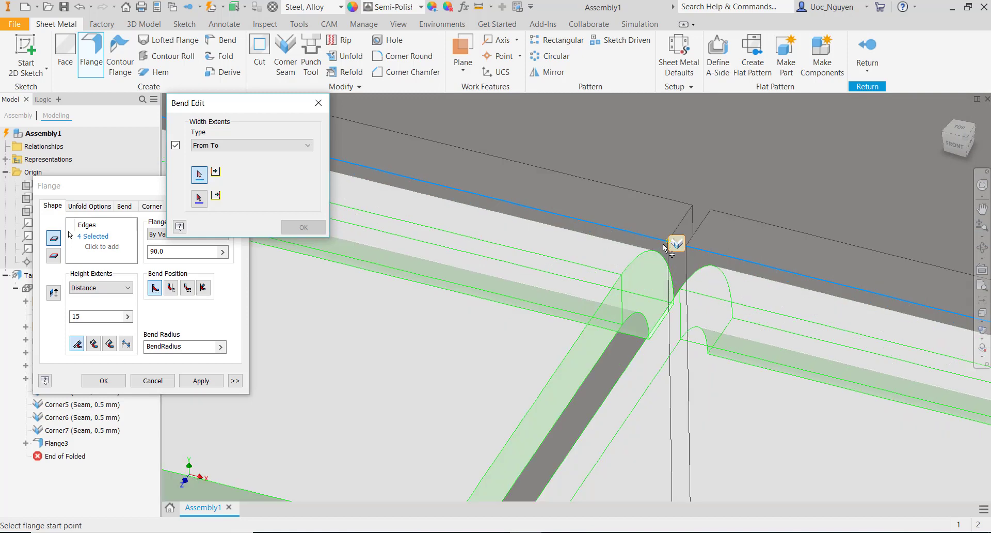
{"action": "left_click", "coordinate": [666, 248]}
{"action": "scroll", "coordinate": [666, 248], "scroll_direction": "up", "scroll_amount": 5}
{"action": "scroll", "coordinate": [752, 308], "scroll_direction": "down", "scroll_amount": 6}
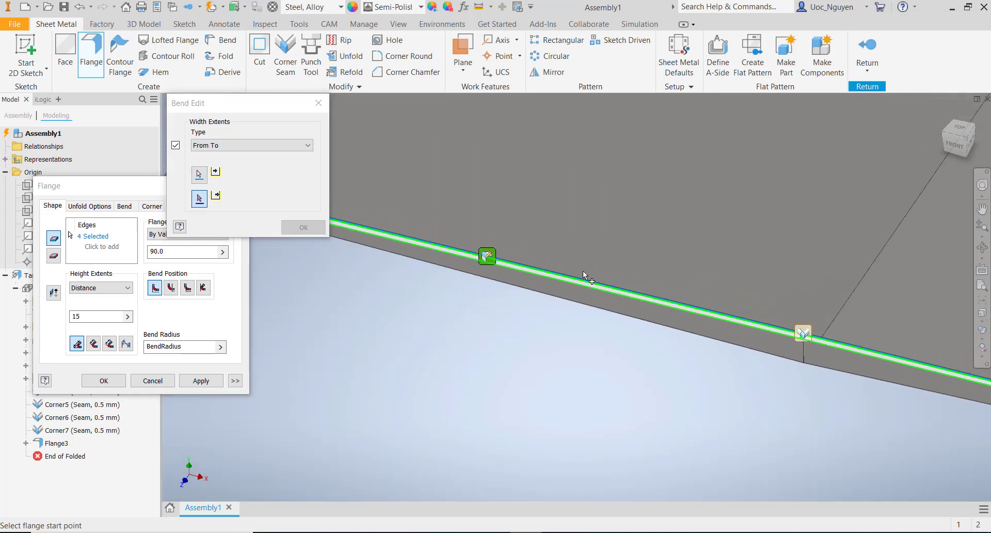
{"action": "scroll", "coordinate": [520, 261], "scroll_direction": "up", "scroll_amount": 5}
{"action": "scroll", "coordinate": [401, 286], "scroll_direction": "down", "scroll_amount": 5}
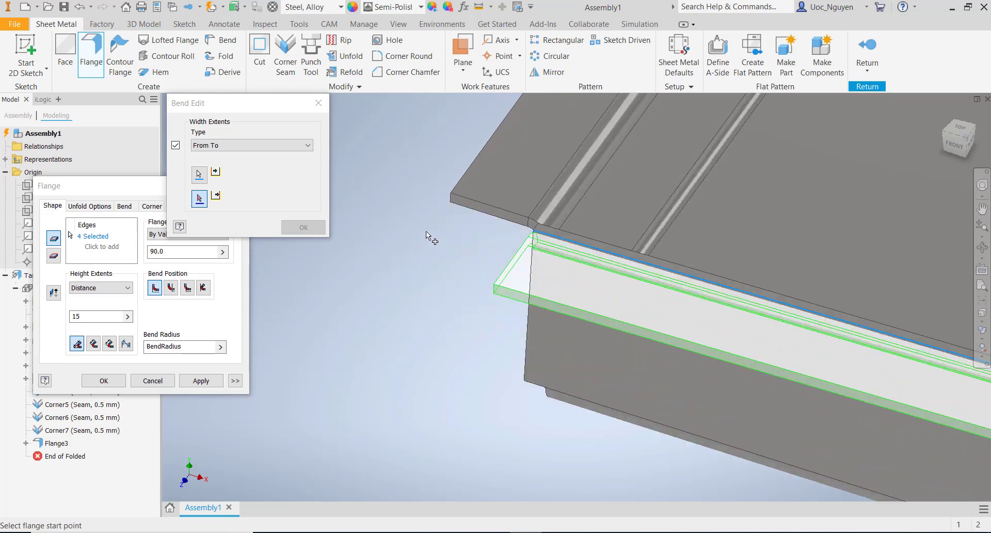
{"action": "left_click", "coordinate": [452, 196]}
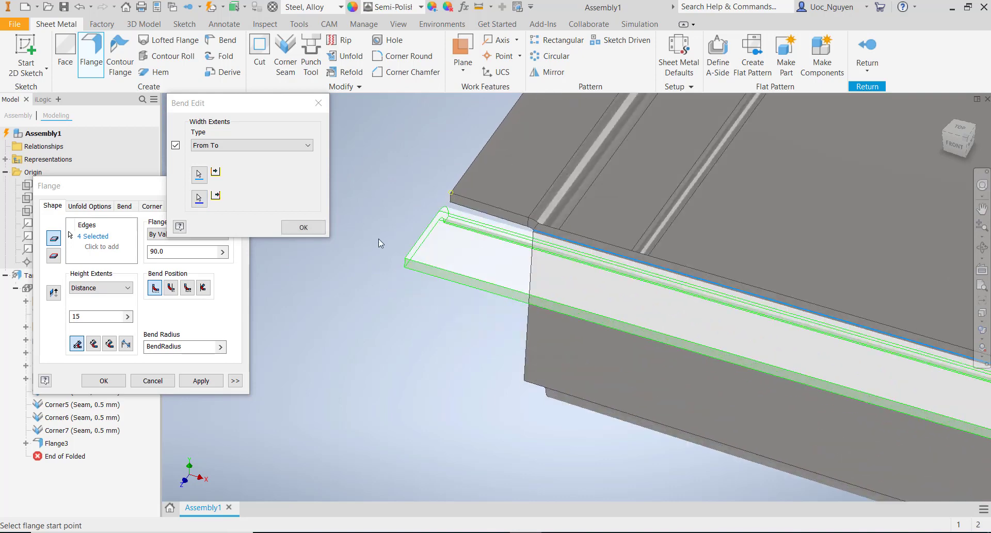
{"action": "left_click", "coordinate": [306, 228]}
- Override the width extents of the right half of the front flange with the From To type
{"action": "scroll", "coordinate": [324, 227], "scroll_direction": "up", "scroll_amount": 5}
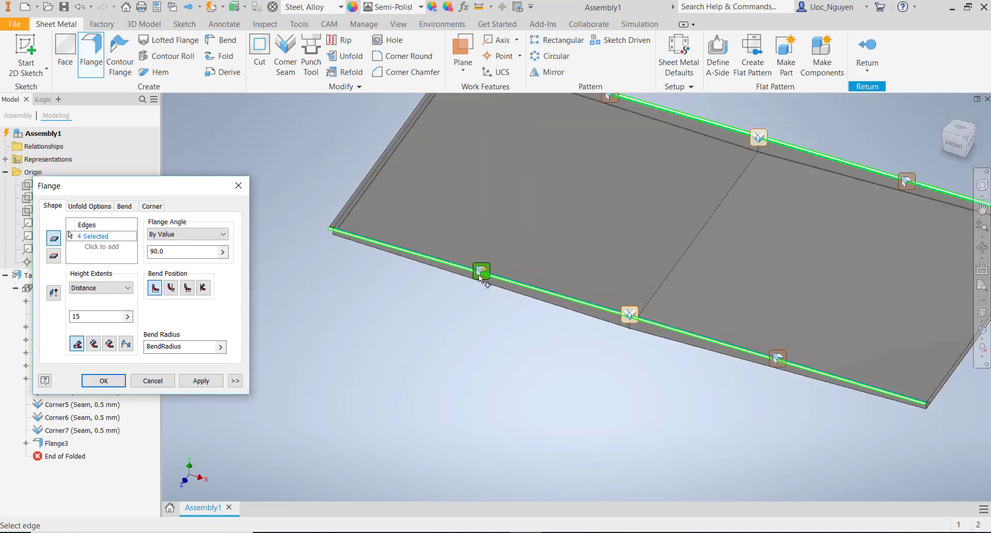
{"action": "scroll", "coordinate": [762, 369], "scroll_direction": "down", "scroll_amount": 3}
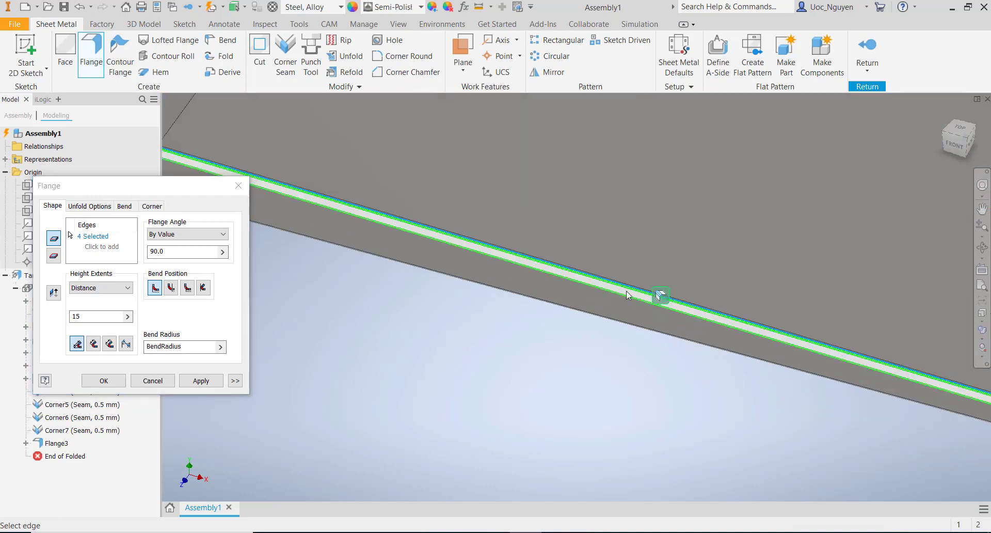
{"action": "left_click", "coordinate": [661, 297]}
{"action": "left_click", "coordinate": [176, 145]}
{"action": "left_click", "coordinate": [284, 147]}
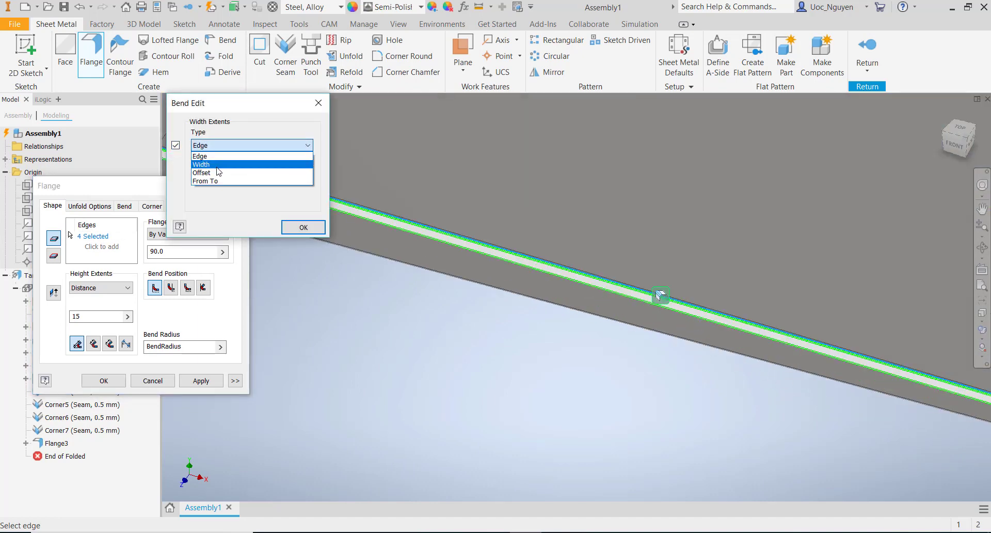
{"action": "left_click", "coordinate": [212, 183]}
- Define the right front flange's extents from the centre seam to the outer corner of the end flange beside it
{"action": "scroll", "coordinate": [454, 286], "scroll_direction": "up", "scroll_amount": 5}
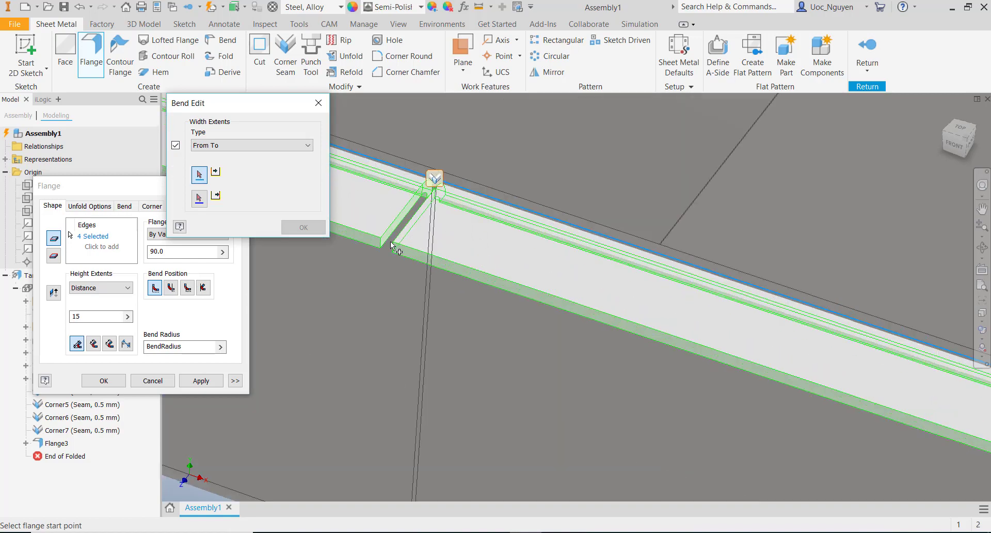
{"action": "middle_click_drag", "start_coordinate": [444, 189], "coordinate": [684, 202], "text": "shift"}
{"action": "scroll", "coordinate": [653, 231], "scroll_direction": "down", "scroll_amount": 5}
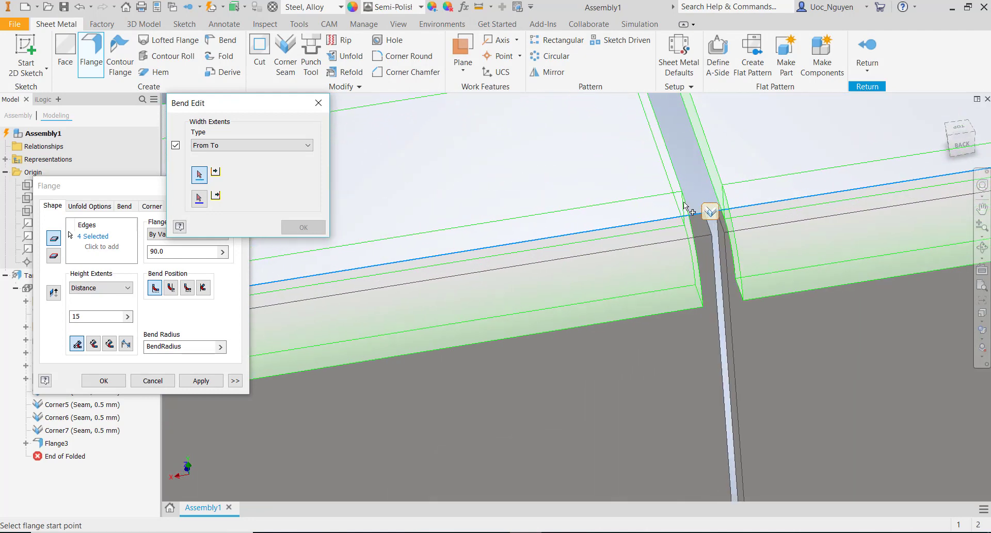
{"action": "left_click", "coordinate": [711, 235]}
{"action": "scroll", "coordinate": [710, 234], "scroll_direction": "down", "scroll_amount": 3}
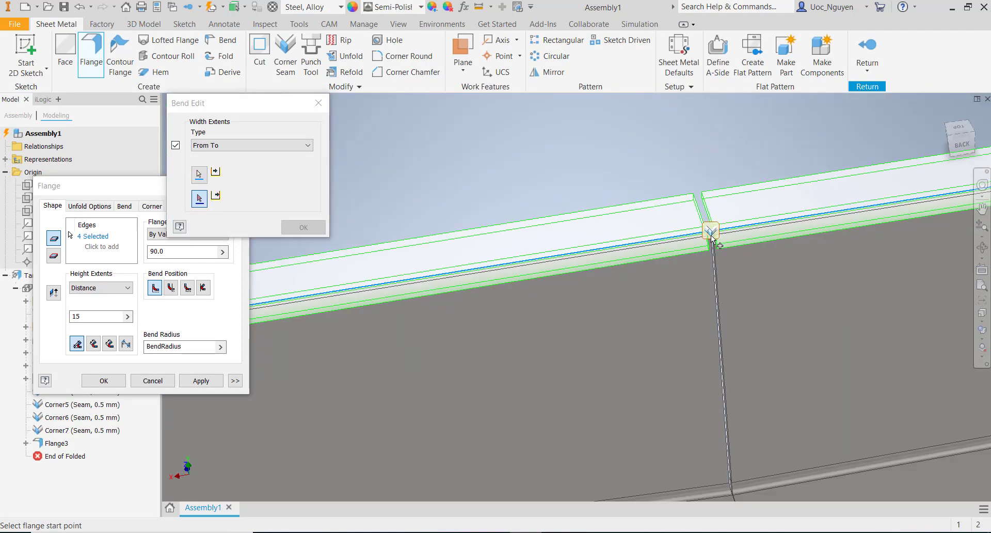
{"action": "scroll", "coordinate": [330, 308], "scroll_direction": "up", "scroll_amount": 4}
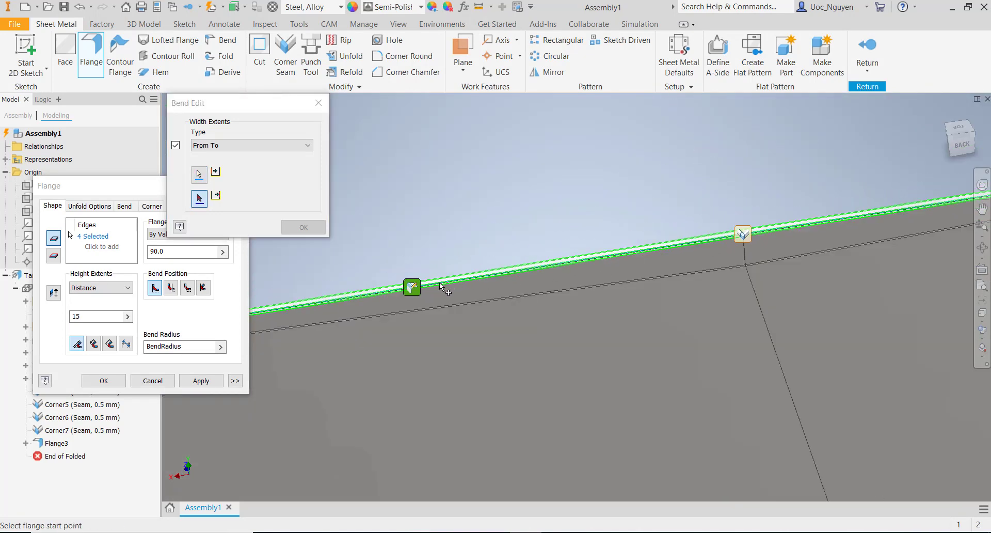
{"action": "scroll", "coordinate": [275, 308], "scroll_direction": "down", "scroll_amount": 5}
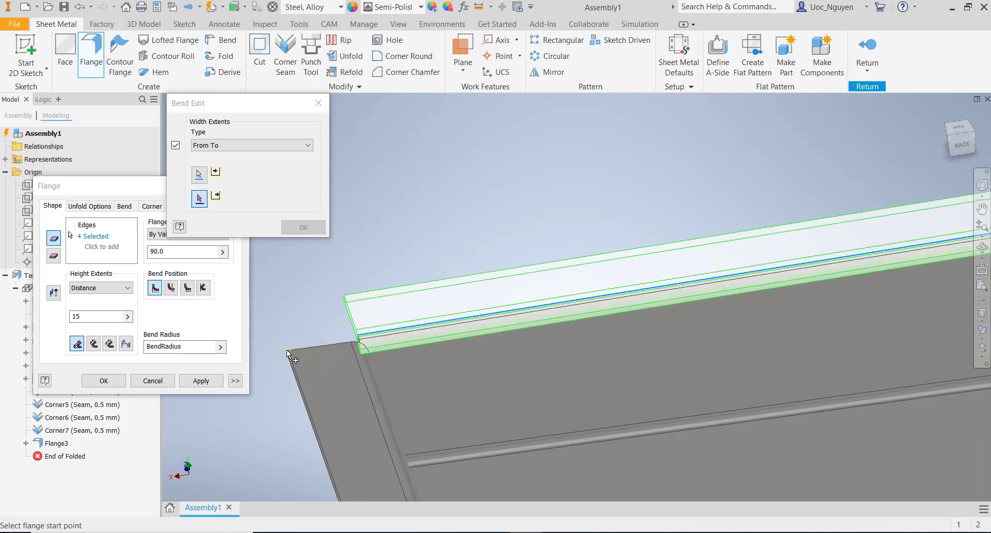
{"action": "left_click", "coordinate": [286, 349]}
{"action": "left_click", "coordinate": [304, 228]}
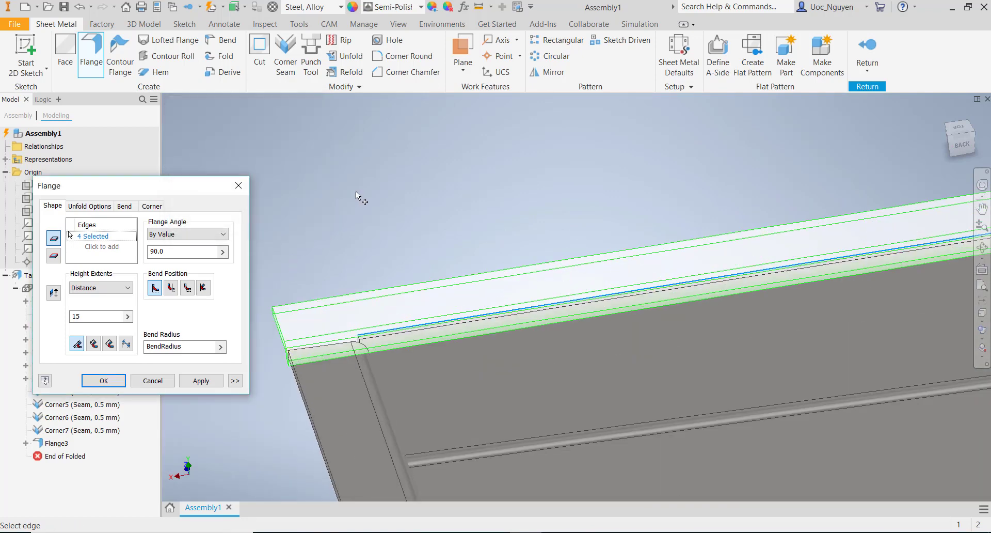
- Override the width extents of the back flange's half nearest the tray's right end with the From To type
{"action": "scroll", "coordinate": [356, 193], "scroll_direction": "down", "scroll_amount": 3}
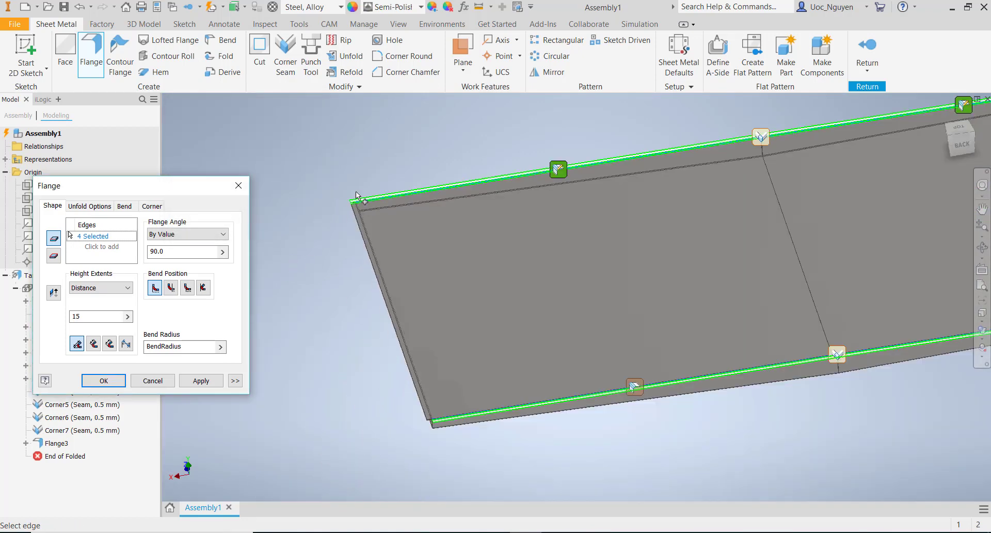
{"action": "left_click", "coordinate": [636, 387]}
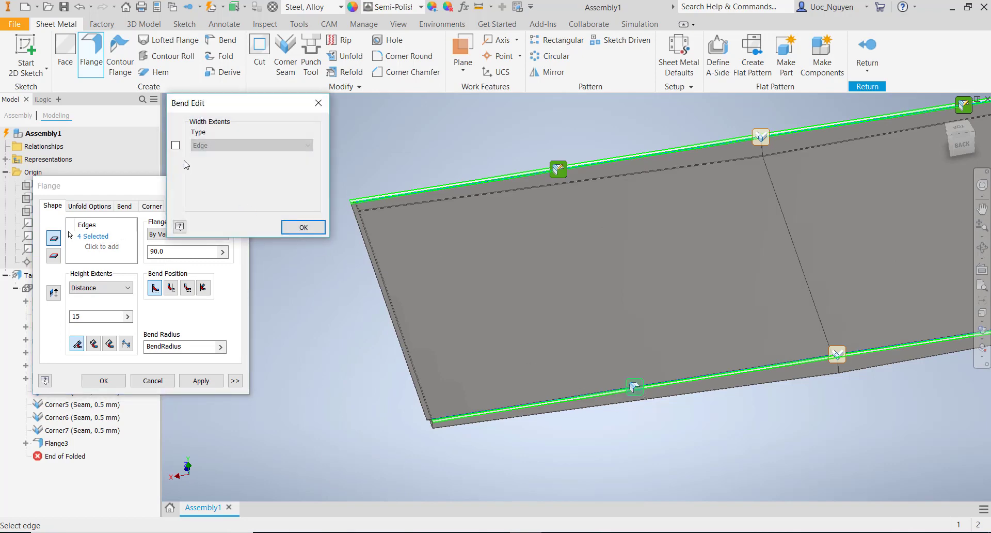
{"action": "left_click", "coordinate": [176, 145]}
{"action": "left_click", "coordinate": [222, 148]}
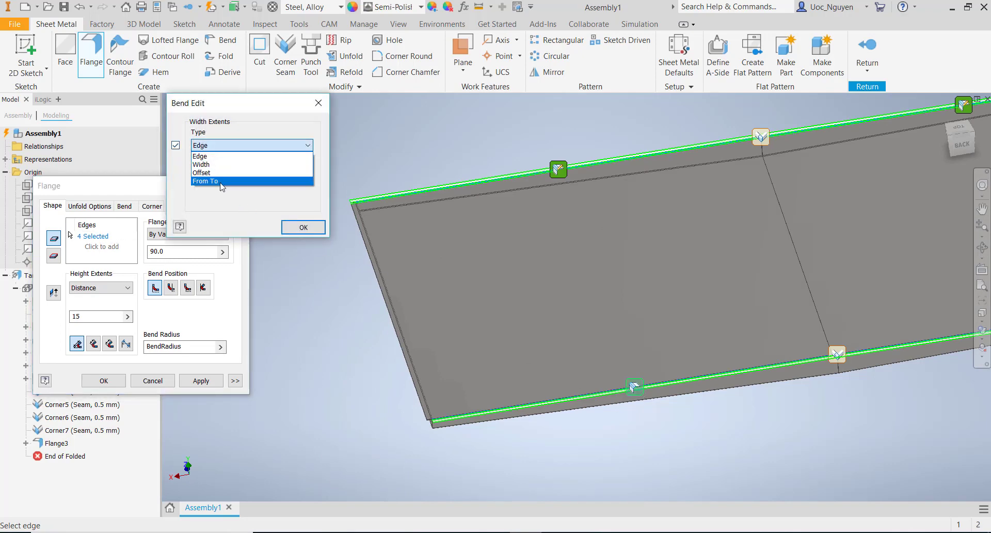
{"action": "left_click", "coordinate": [222, 185]}
- Define that back flange half's extents from the centre seam to the outer corner of the adjoining end flange
{"action": "scroll", "coordinate": [838, 367], "scroll_direction": "up", "scroll_amount": 5}
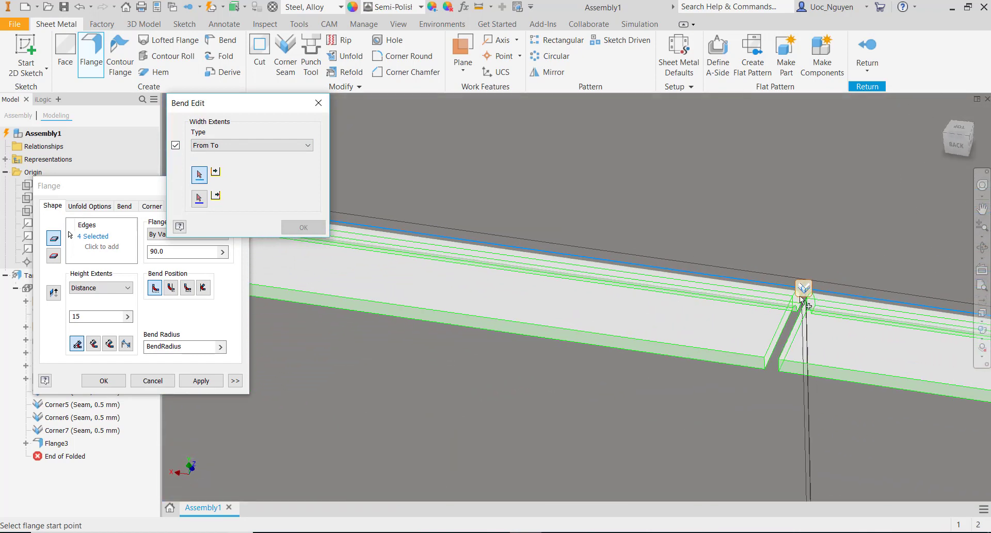
{"action": "scroll", "coordinate": [800, 296], "scroll_direction": "up", "scroll_amount": 4}
{"action": "left_click", "coordinate": [803, 270]}
{"action": "scroll", "coordinate": [804, 269], "scroll_direction": "down", "scroll_amount": 5}
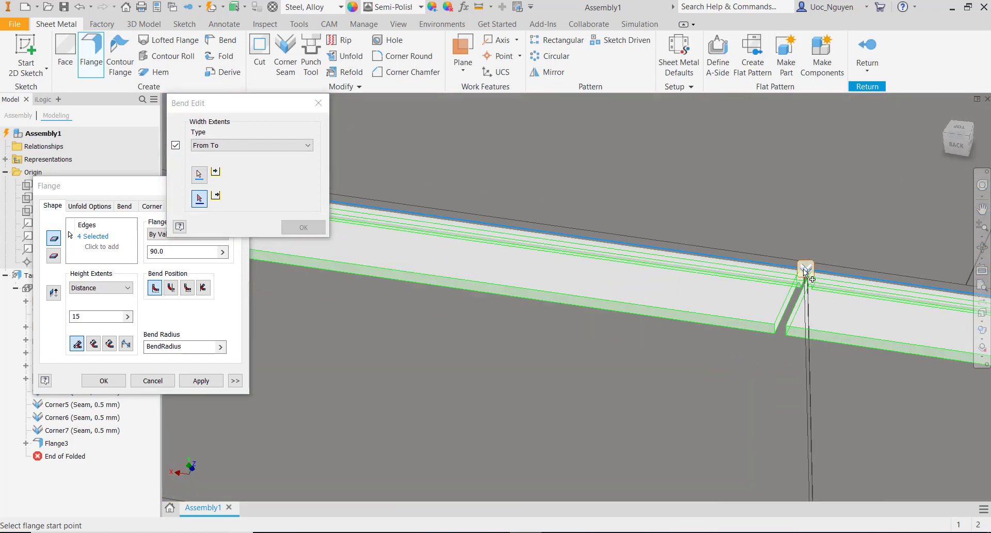
{"action": "middle_click_drag", "start_coordinate": [803, 269], "coordinate": [781, 270], "text": "shift"}
{"action": "scroll", "coordinate": [780, 270], "scroll_direction": "down", "scroll_amount": 4}
{"action": "middle_click_drag", "start_coordinate": [428, 232], "coordinate": [630, 322]}
{"action": "scroll", "coordinate": [301, 247], "scroll_direction": "up", "scroll_amount": 2}
{"action": "scroll", "coordinate": [343, 253], "scroll_direction": "up", "scroll_amount": 3}
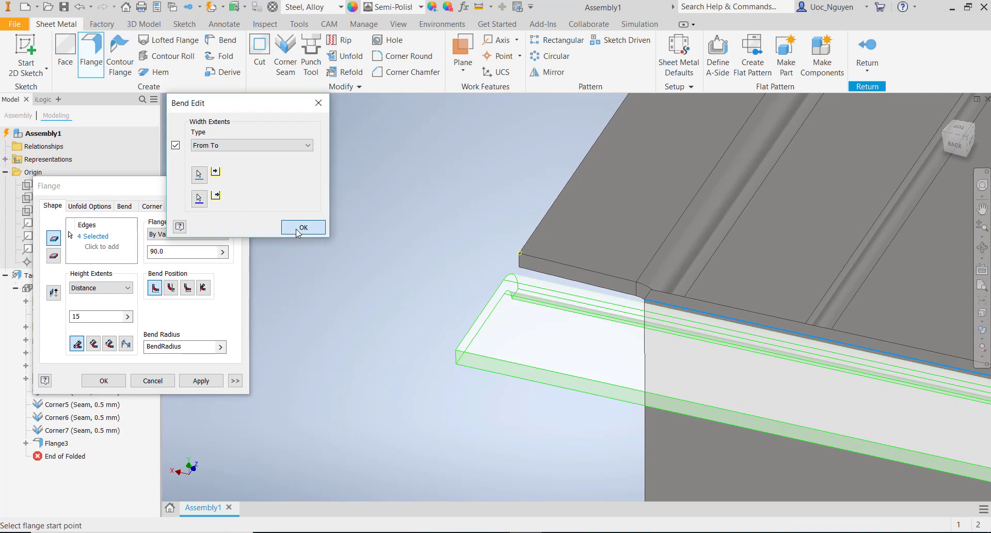
{"action": "left_click", "coordinate": [303, 227]}
- Override the width extents of the back flange's half nearest the tray's left end with the From To type
{"action": "scroll", "coordinate": [389, 260], "scroll_direction": "down", "scroll_amount": 5}
{"action": "scroll", "coordinate": [722, 332], "scroll_direction": "up", "scroll_amount": 5}
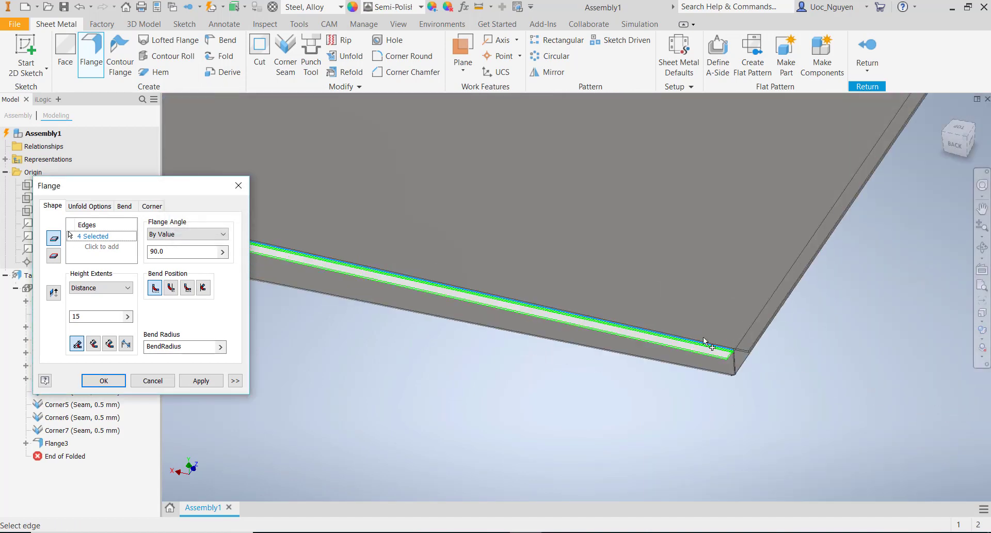
{"action": "scroll", "coordinate": [523, 316], "scroll_direction": "down", "scroll_amount": 3}
{"action": "middle_click_drag", "start_coordinate": [341, 275], "coordinate": [488, 290]}
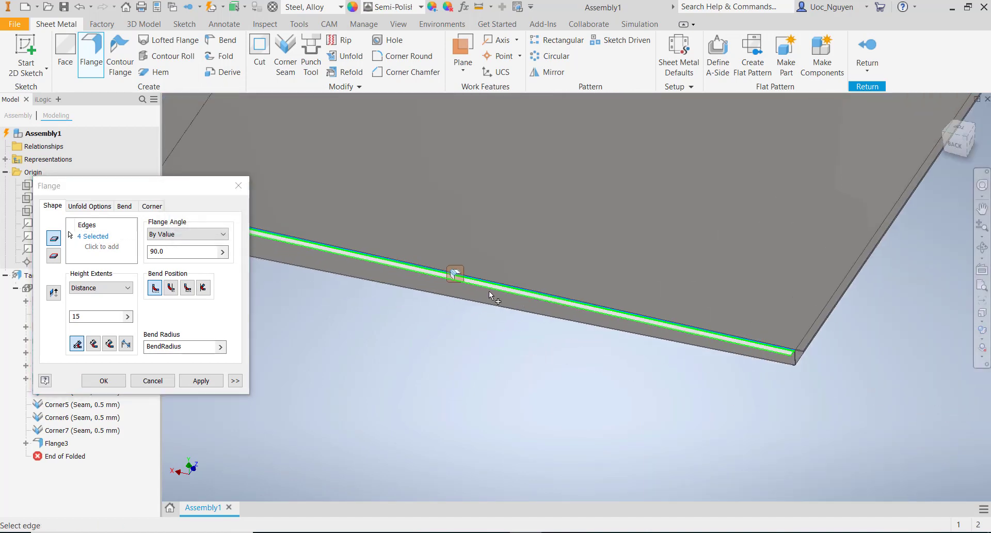
{"action": "left_click", "coordinate": [456, 274]}
{"action": "left_click", "coordinate": [175, 145]}
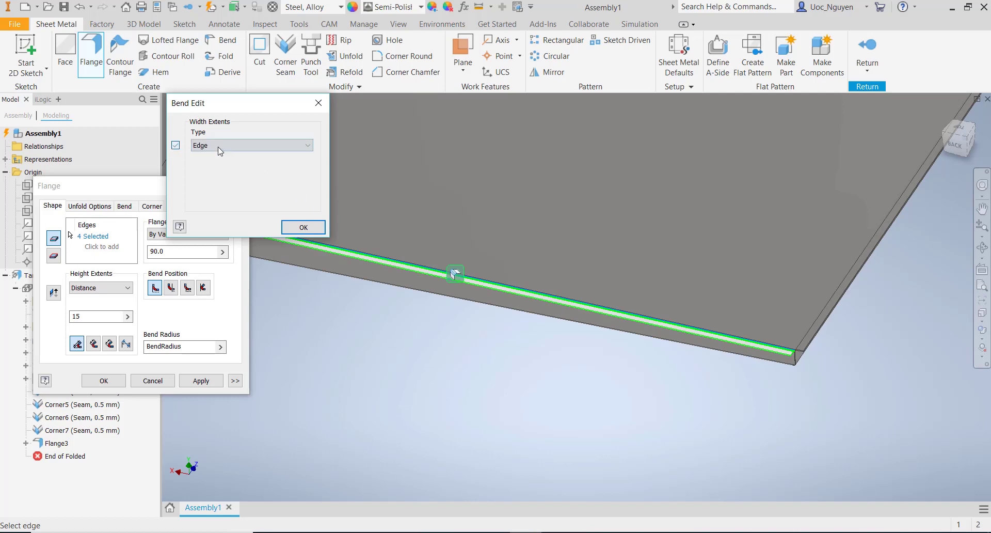
{"action": "left_click", "coordinate": [222, 145]}
{"action": "left_click", "coordinate": [222, 178]}
- Define the extents of this last back flange half from the centre seam to the outer corner of the adjoining end flange
{"action": "scroll", "coordinate": [398, 248], "scroll_direction": "up", "scroll_amount": 8}
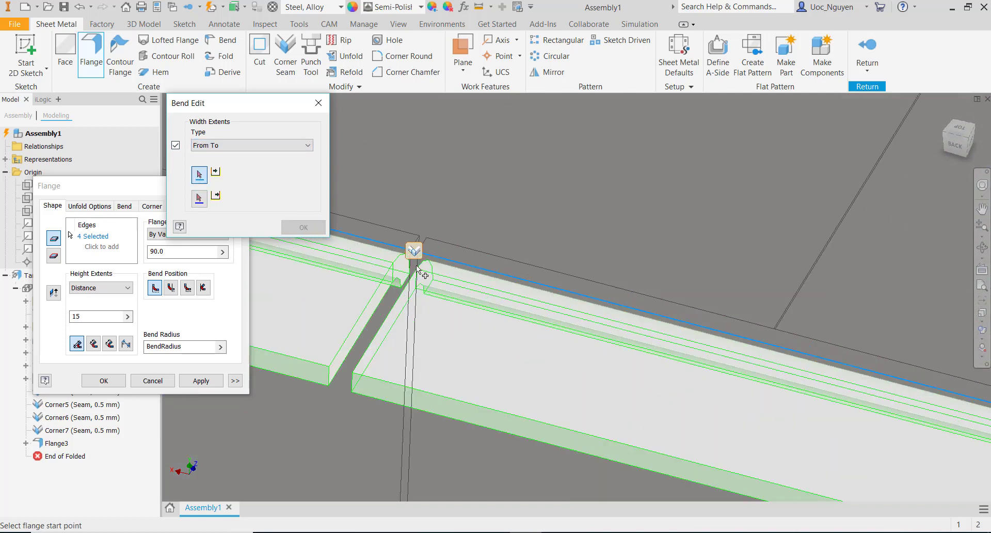
{"action": "left_click", "coordinate": [422, 252]}
{"action": "scroll", "coordinate": [444, 281], "scroll_direction": "down", "scroll_amount": 10}
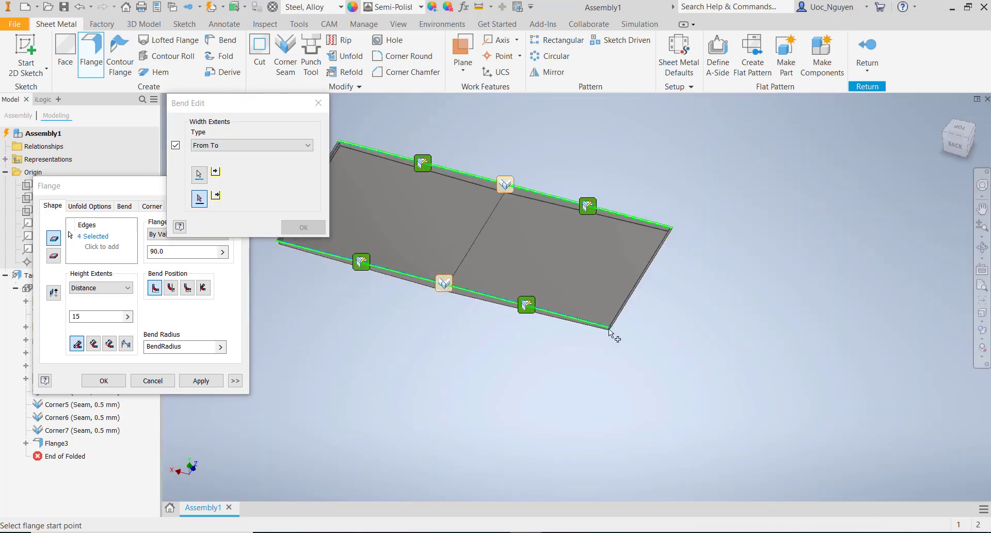
{"action": "scroll", "coordinate": [609, 328], "scroll_direction": "up", "scroll_amount": 10}
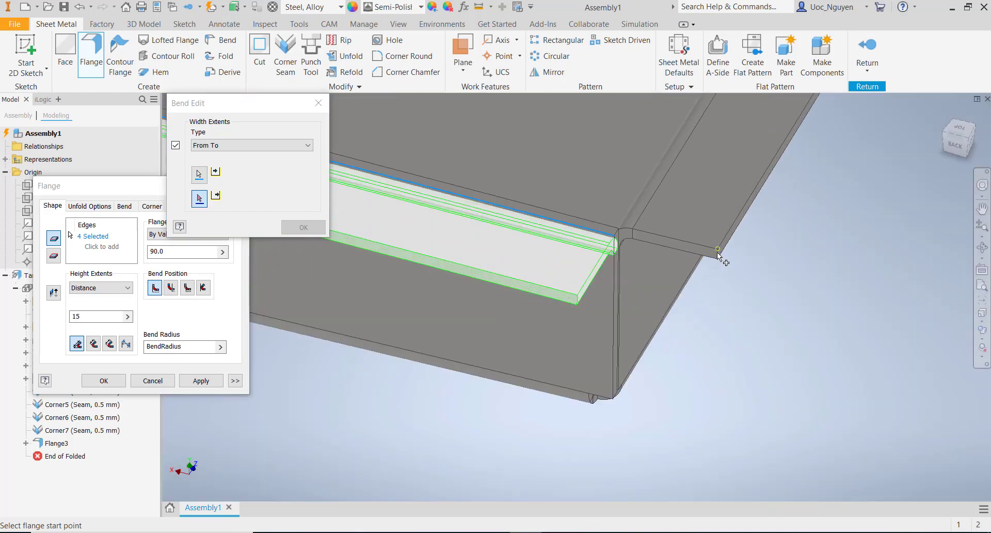
{"action": "left_click", "coordinate": [717, 253]}
{"action": "left_click", "coordinate": [303, 227]}
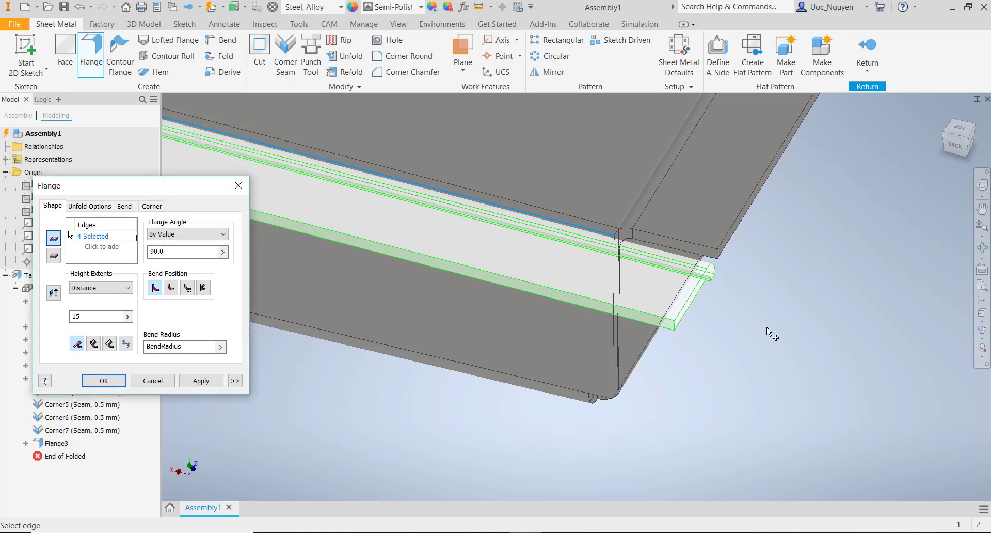
{"action": "scroll", "coordinate": [766, 327], "scroll_direction": "down", "scroll_amount": 5}
{"action": "scroll", "coordinate": [464, 231], "scroll_direction": "up", "scroll_amount": 8}
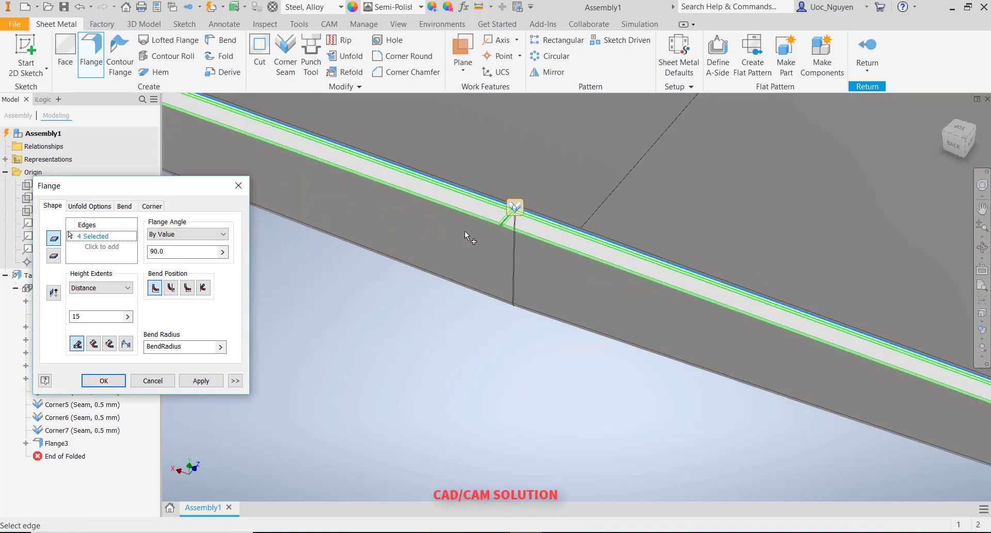
{"action": "scroll", "coordinate": [521, 209], "scroll_direction": "up", "scroll_amount": 8}
{"action": "middle_click_drag", "start_coordinate": [486, 204], "coordinate": [518, 175], "text": "shift"}
{"action": "scroll", "coordinate": [414, 368], "scroll_direction": "up", "scroll_amount": 4}
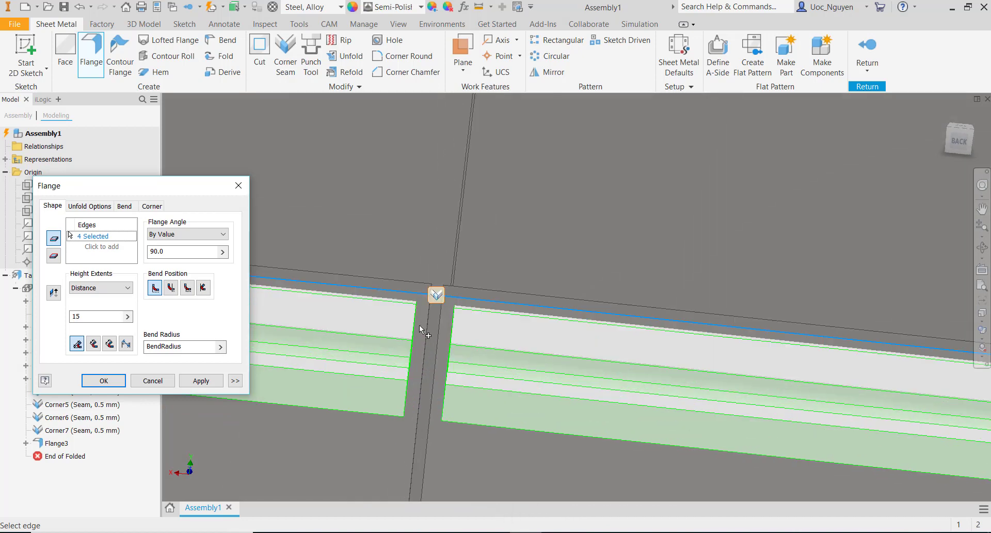
{"action": "left_click", "coordinate": [438, 298]}
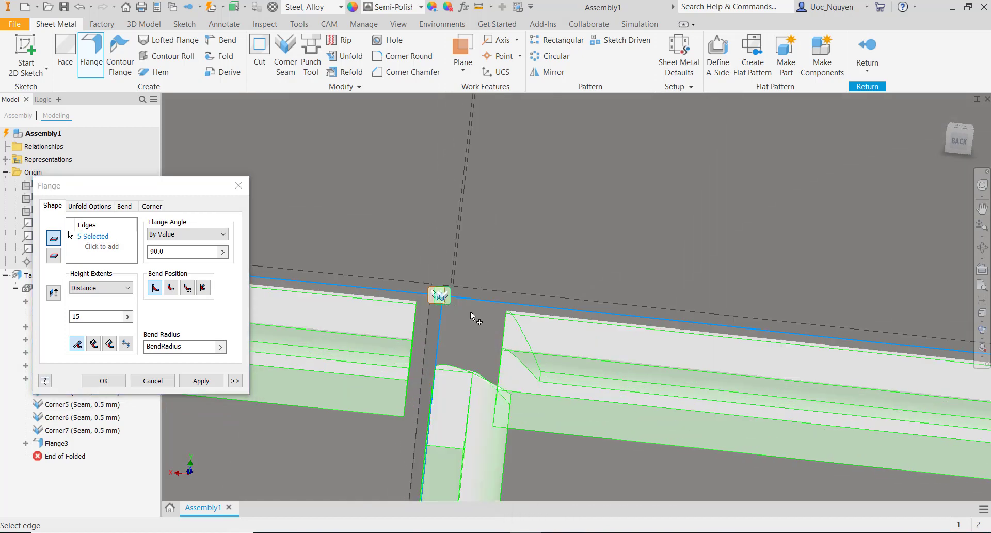
{"action": "scroll", "coordinate": [497, 246], "scroll_direction": "down", "scroll_amount": 4}
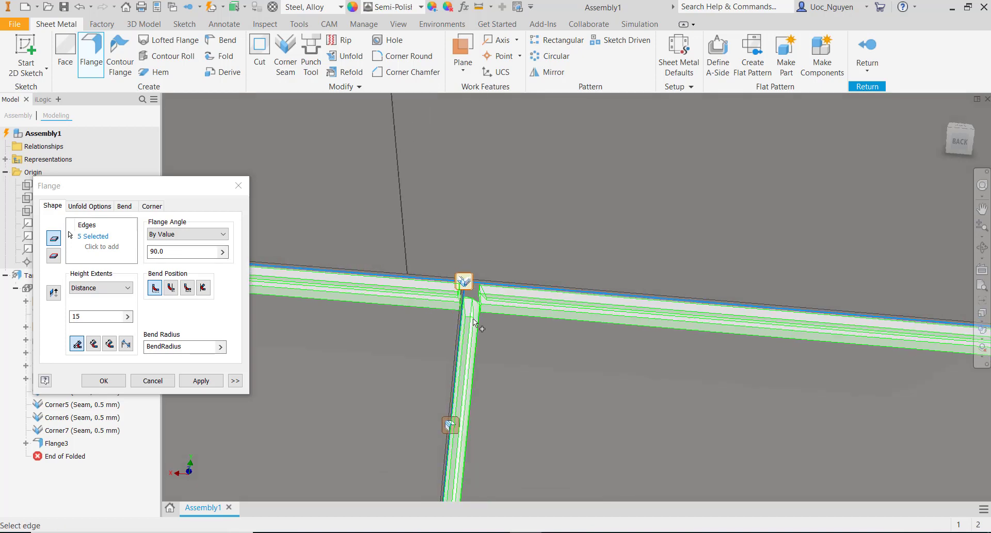
{"action": "scroll", "coordinate": [473, 318], "scroll_direction": "up", "scroll_amount": 3}
{"action": "middle_click_drag", "start_coordinate": [472, 318], "coordinate": [441, 298], "text": "shift"}
{"action": "left_click", "coordinate": [442, 299], "text": "ctrl"}
{"action": "scroll", "coordinate": [437, 296], "scroll_direction": "up", "scroll_amount": 4}
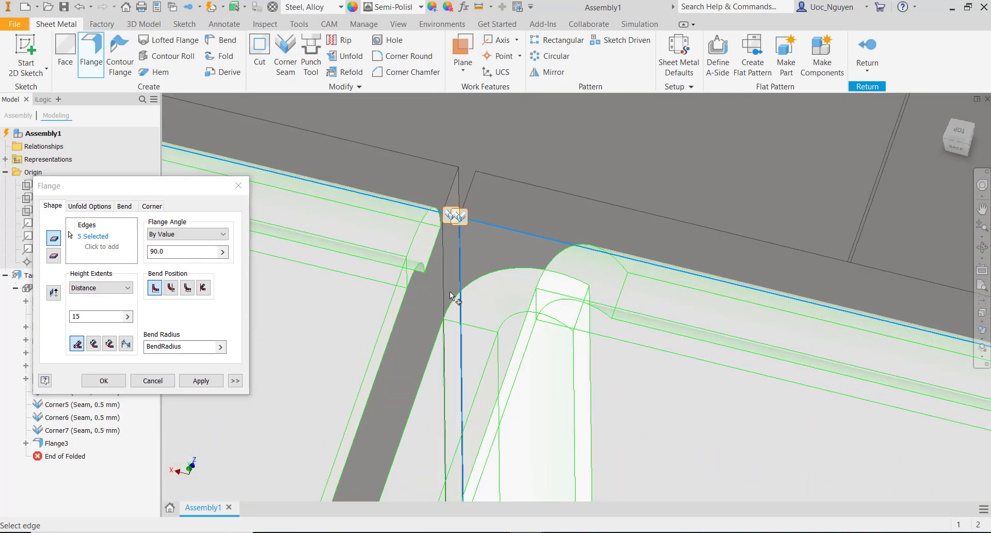
{"action": "scroll", "coordinate": [513, 251], "scroll_direction": "down", "scroll_amount": 4}
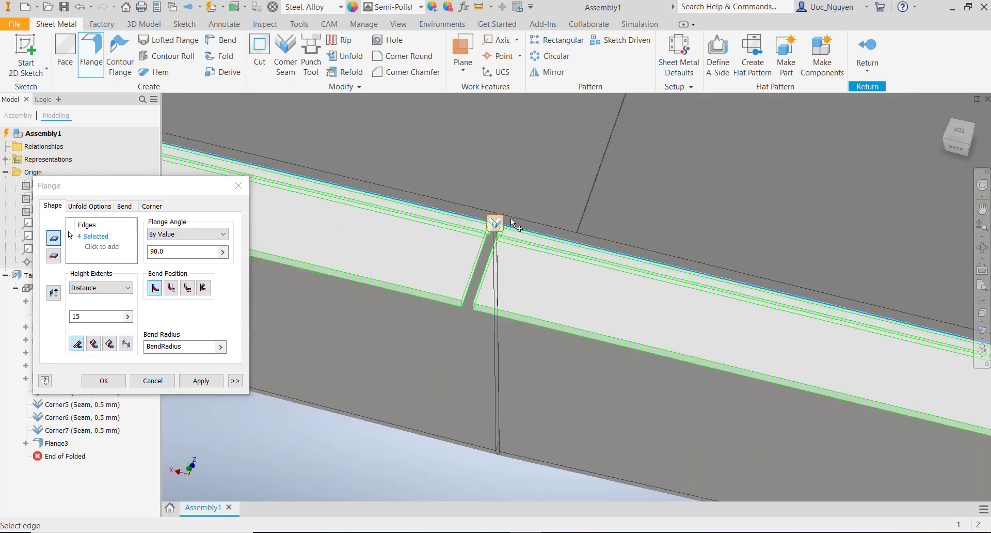
- Override the corner between the two back flange halves at the centre seam with a symmetric gap of 0.5 mm
{"action": "scroll", "coordinate": [516, 196], "scroll_direction": "up", "scroll_amount": 3}
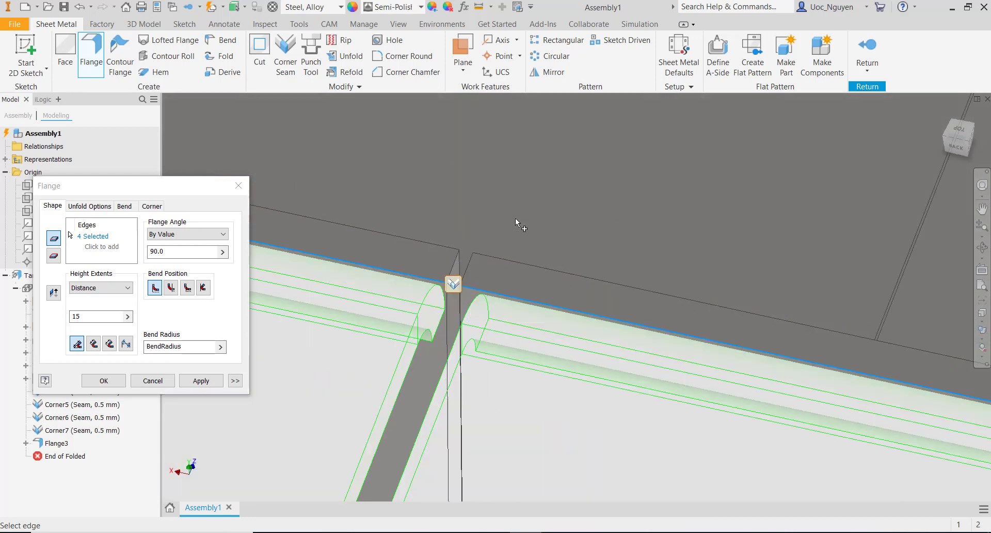
{"action": "left_click", "coordinate": [453, 284]}
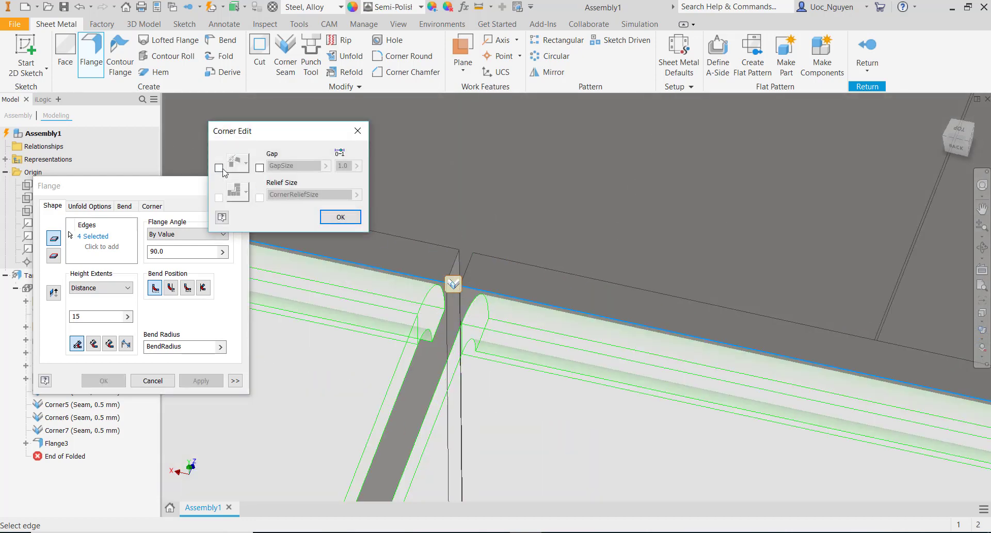
{"action": "left_click", "coordinate": [219, 168]}
{"action": "left_click", "coordinate": [259, 167]}
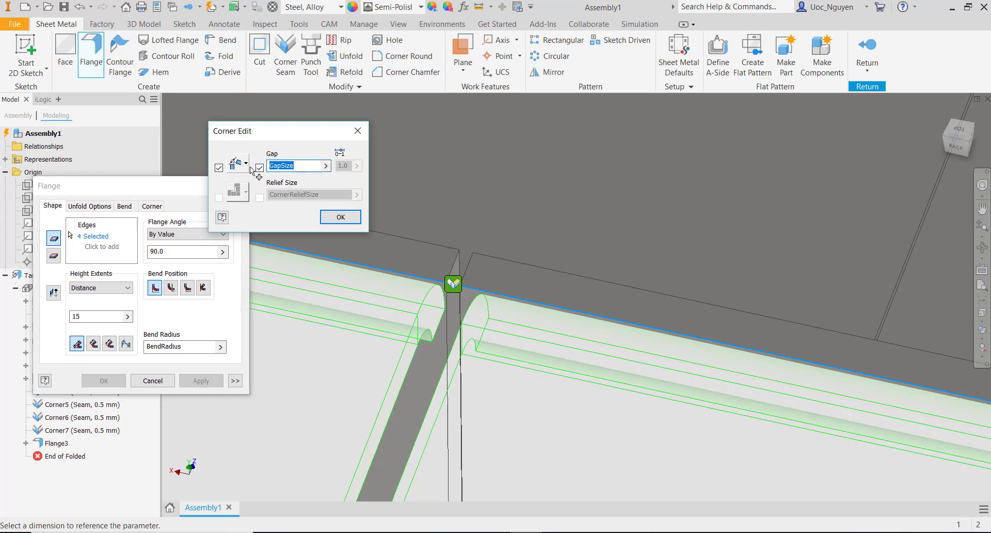
{"action": "type", "text": "0.5"}
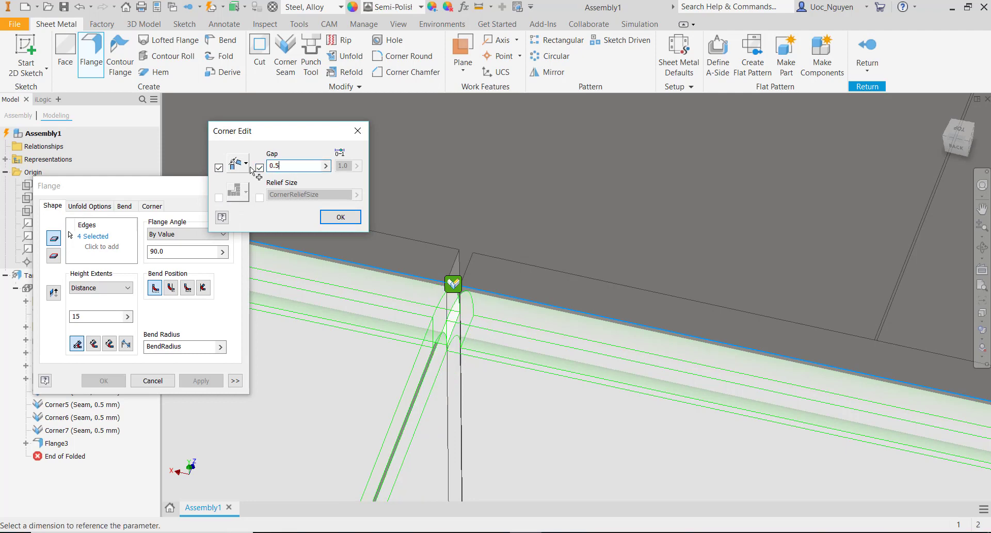
{"action": "left_click", "coordinate": [331, 222]}
- Override the corner at the front flange's centre seam with a symmetric gap of 0.5 mm
{"action": "scroll", "coordinate": [475, 346], "scroll_direction": "down", "scroll_amount": 5}
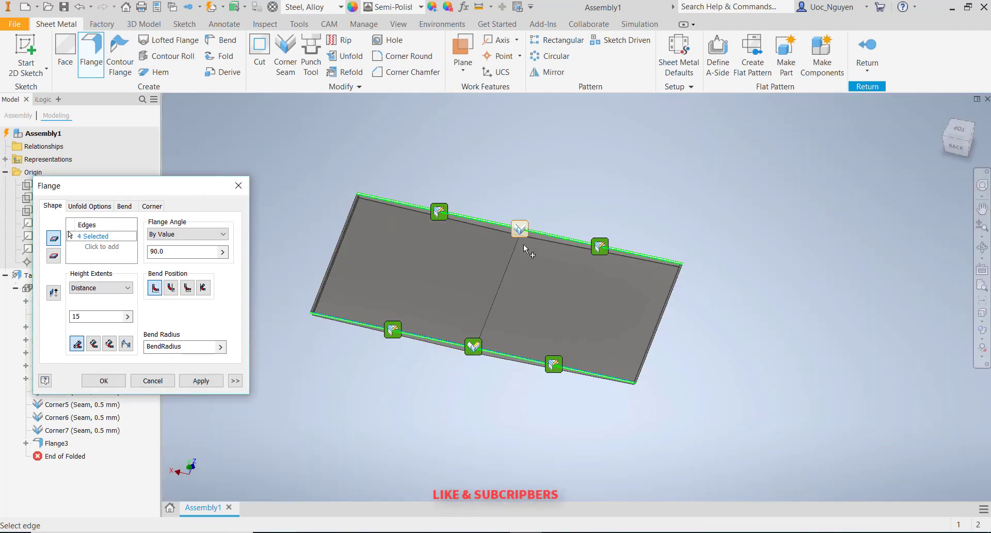
{"action": "scroll", "coordinate": [523, 229], "scroll_direction": "up", "scroll_amount": 5}
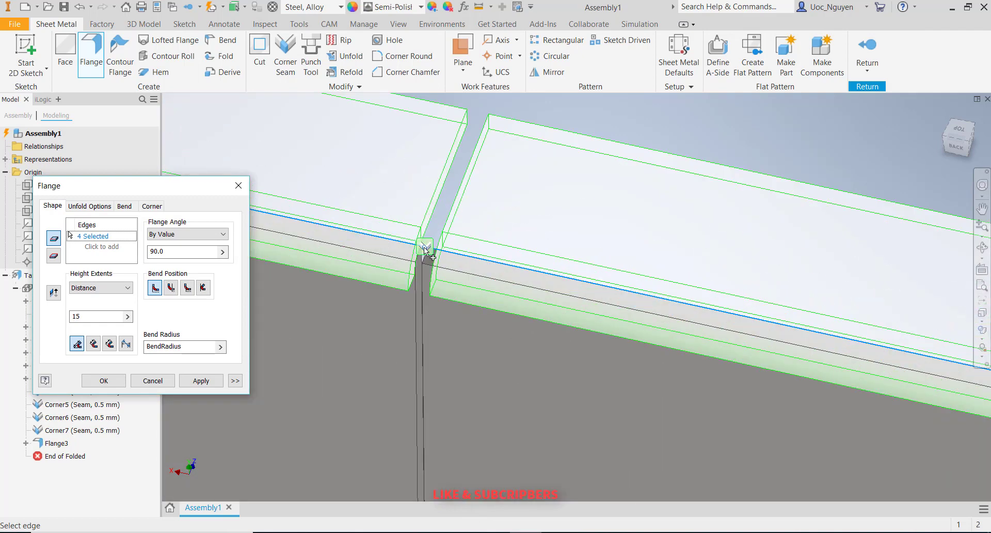
{"action": "left_click", "coordinate": [424, 247]}
{"action": "left_click", "coordinate": [218, 167]}
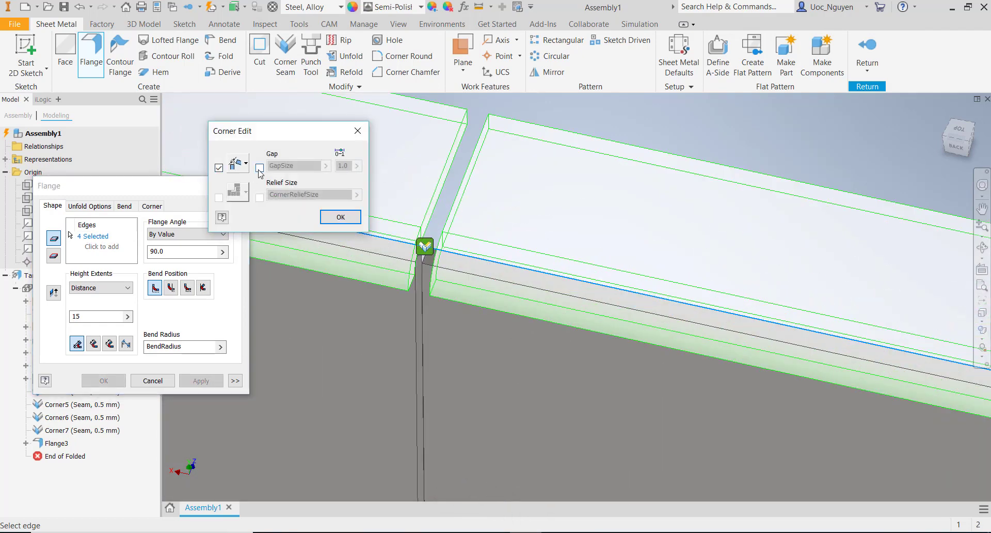
{"action": "left_click", "coordinate": [260, 167]}
{"action": "type", "text": "0.5"}
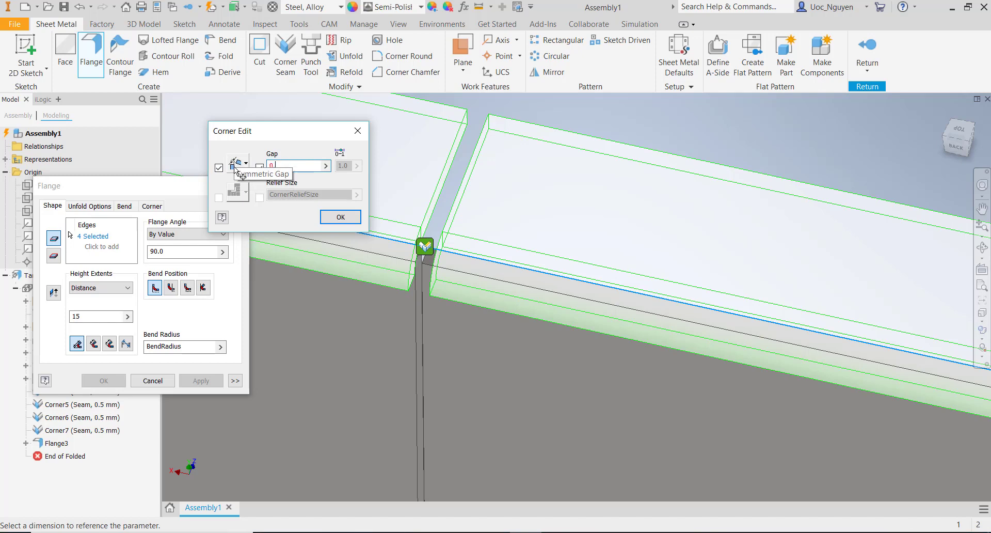
{"action": "left_click", "coordinate": [340, 216]}
- Create the 15 mm, 90-degree flanges on the four selected edges along the tray's long sides
{"action": "scroll", "coordinate": [564, 158], "scroll_direction": "up", "scroll_amount": 5}
{"action": "scroll", "coordinate": [564, 154], "scroll_direction": "down", "scroll_amount": 5}
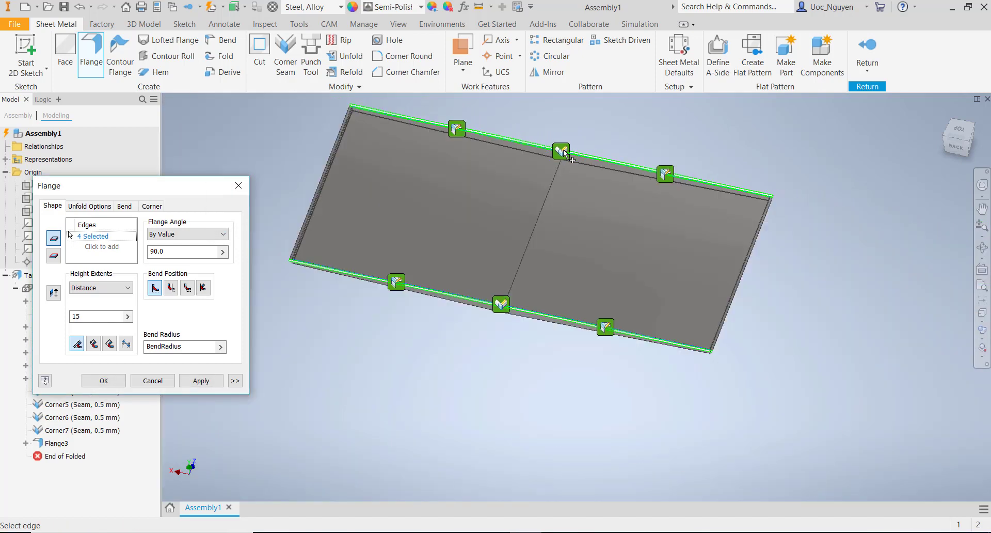
{"action": "middle_click_drag", "start_coordinate": [550, 185], "coordinate": [489, 222], "text": "shift"}
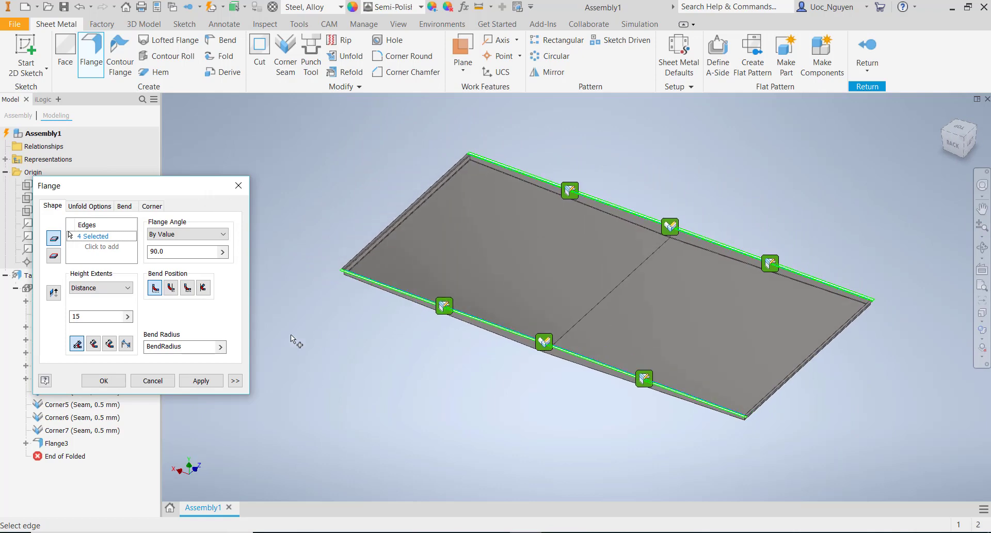
{"action": "left_click", "coordinate": [106, 381]}
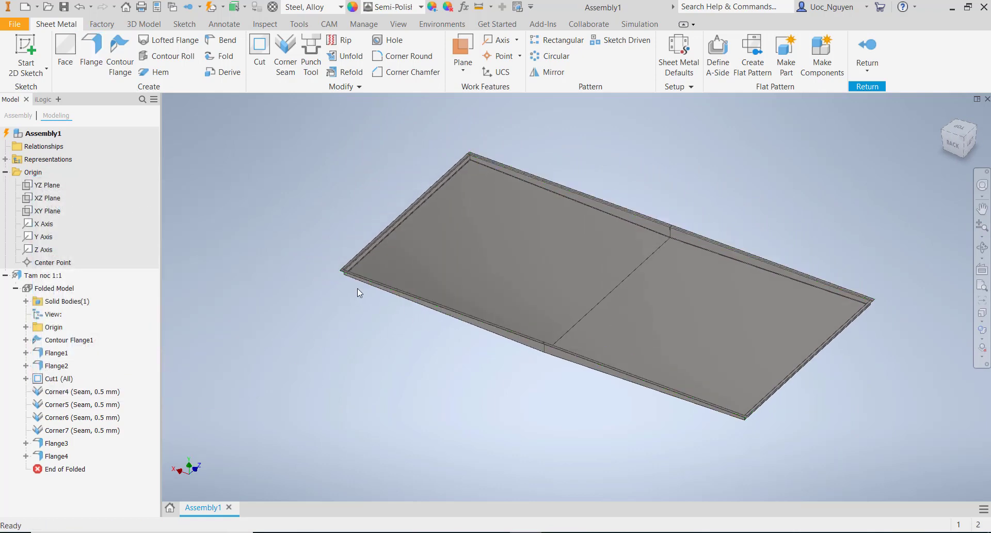
- Create the flat pattern of the finished sheet metal tray
{"action": "scroll", "coordinate": [336, 272], "scroll_direction": "up", "scroll_amount": 10}
{"action": "middle_click_drag", "start_coordinate": [371, 227], "coordinate": [564, 328], "text": "shift"}
{"action": "scroll", "coordinate": [372, 227], "scroll_direction": "down", "scroll_amount": 8}
{"action": "key", "text": "F6"}
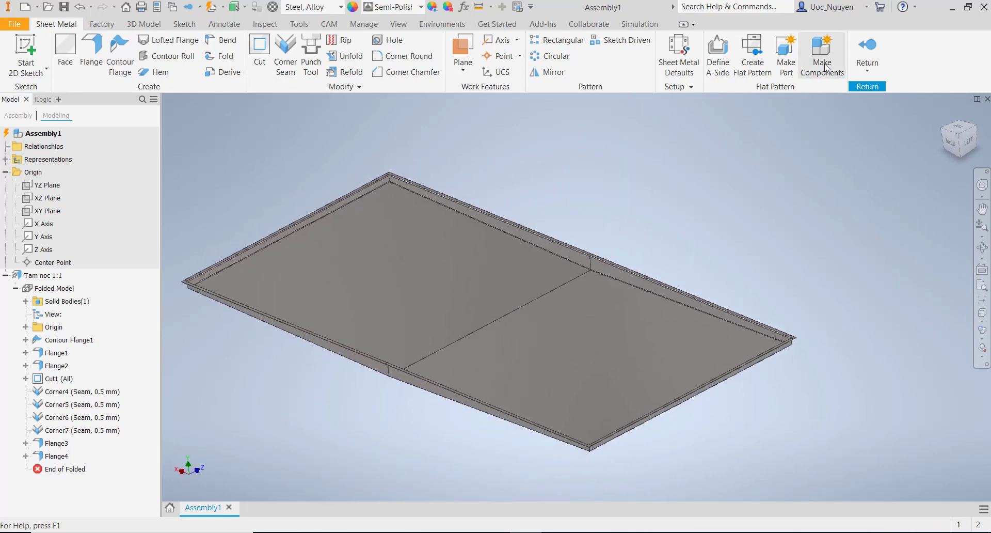
{"action": "left_click", "coordinate": [766, 64]}
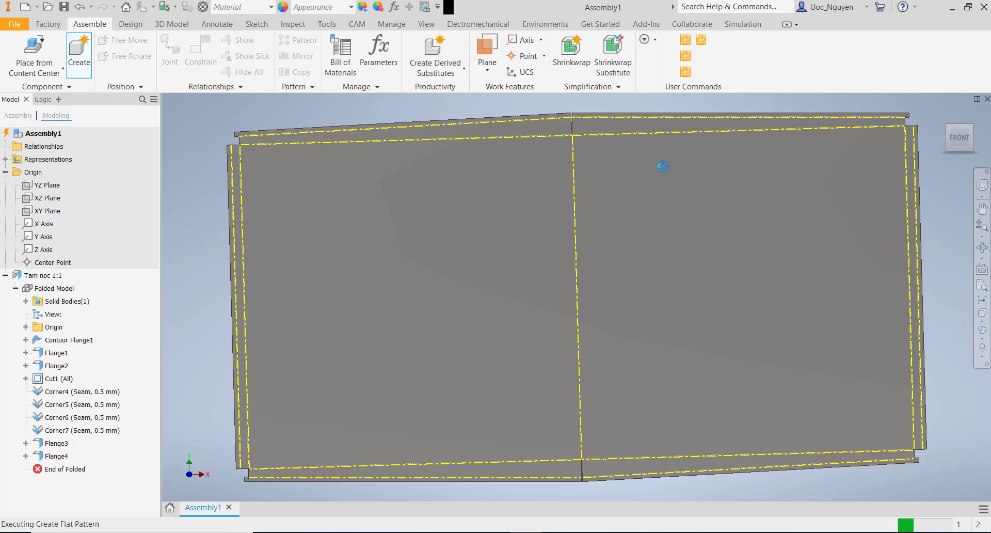
{"action": "left_click", "coordinate": [265, 113]}
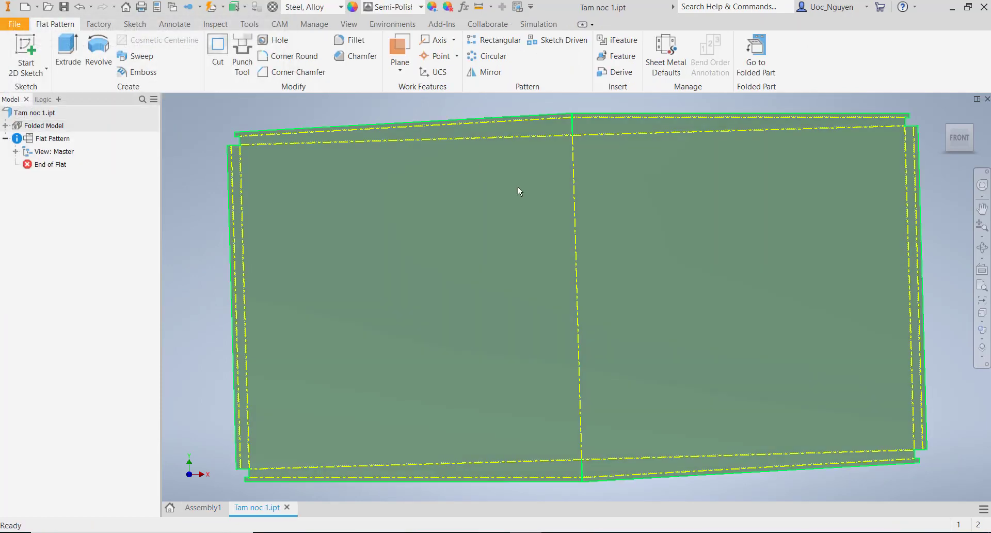
- Examine the corner relief and the flange ends at one outer corner of the flat pattern
{"action": "scroll", "coordinate": [234, 398], "scroll_direction": "up", "scroll_amount": 9}
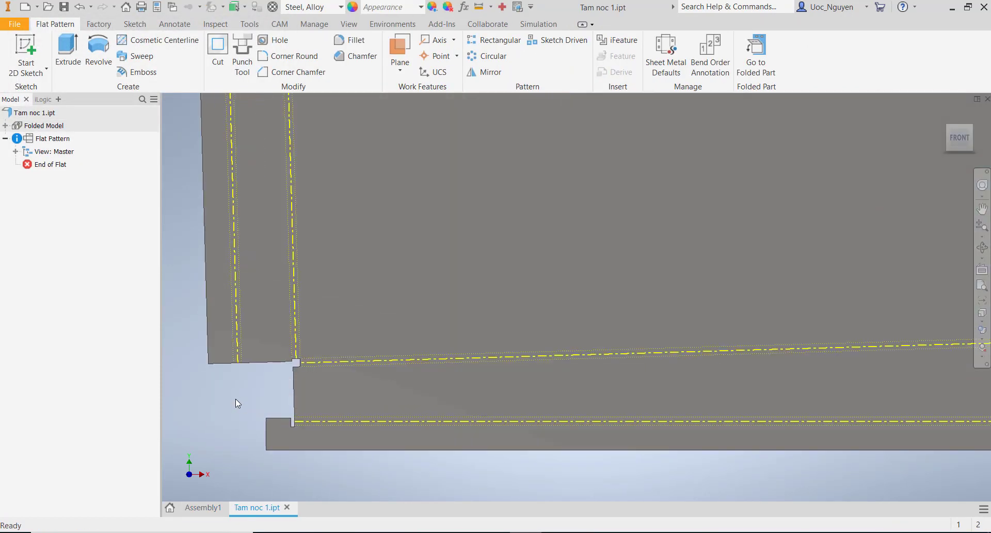
{"action": "middle_click_drag", "start_coordinate": [357, 360], "coordinate": [359, 305]}
{"action": "scroll", "coordinate": [358, 305], "scroll_direction": "down", "scroll_amount": 3}
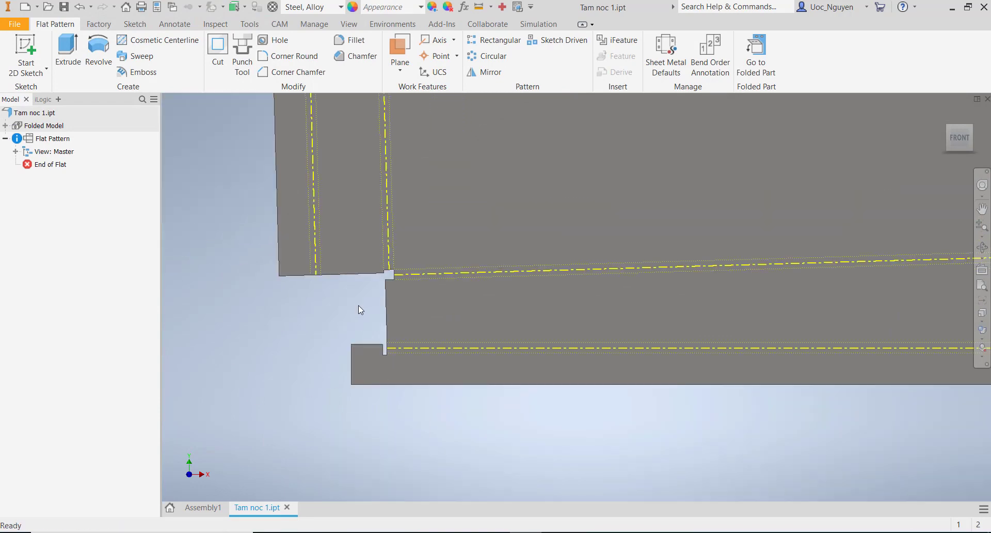
{"action": "scroll", "coordinate": [373, 293], "scroll_direction": "up", "scroll_amount": 2}
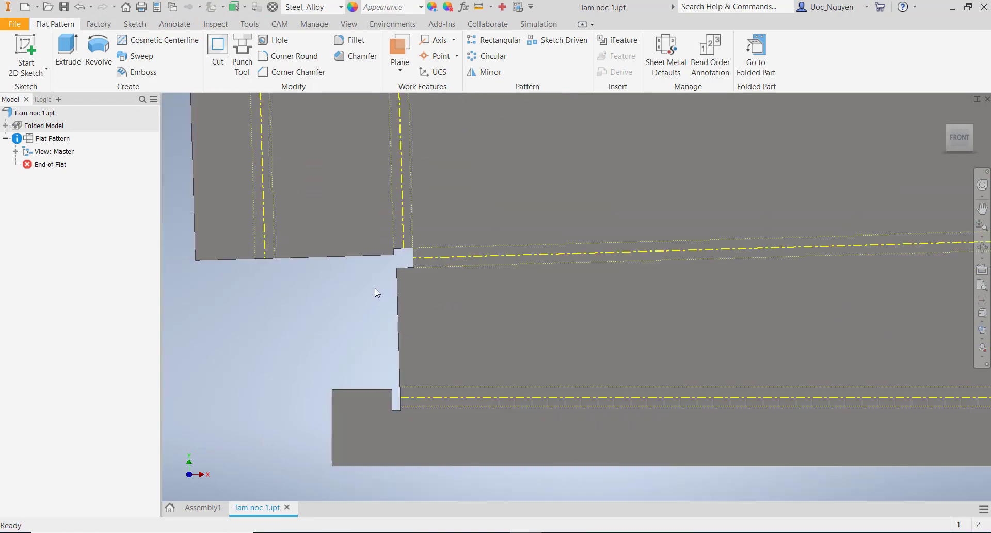
{"action": "scroll", "coordinate": [393, 260], "scroll_direction": "up", "scroll_amount": 4}
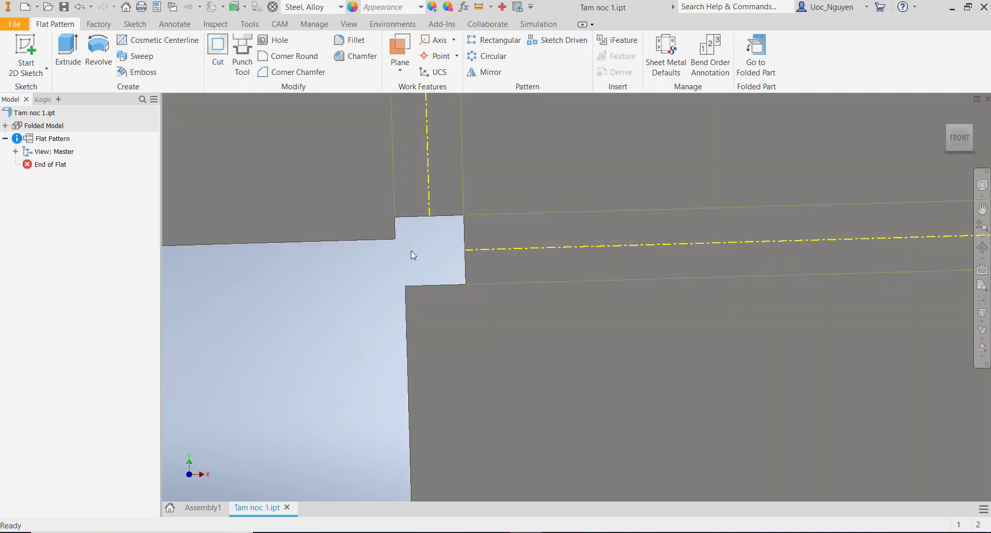
{"action": "scroll", "coordinate": [411, 250], "scroll_direction": "down", "scroll_amount": 5}
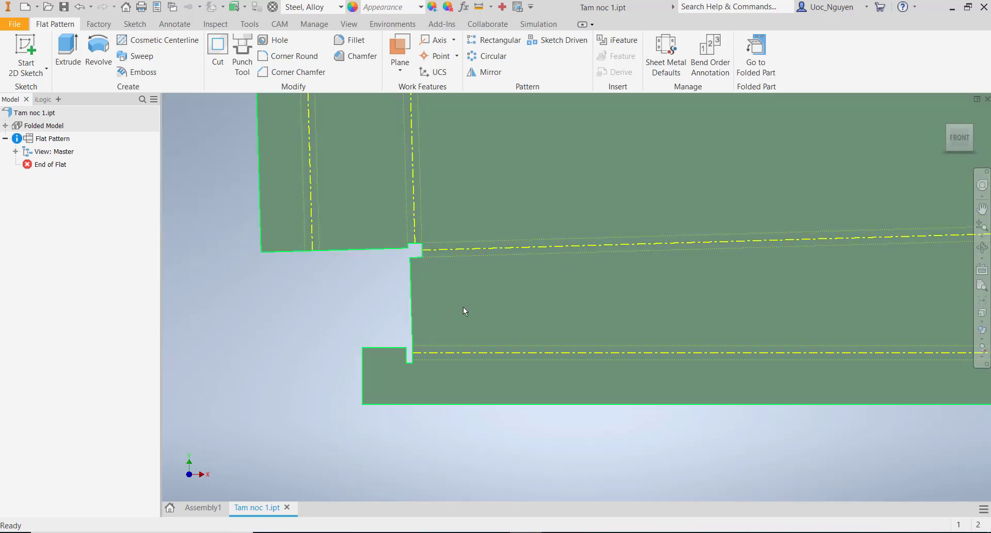
{"action": "middle_click_drag", "start_coordinate": [463, 307], "coordinate": [379, 326]}
{"action": "scroll", "coordinate": [378, 327], "scroll_direction": "down", "scroll_amount": 4}
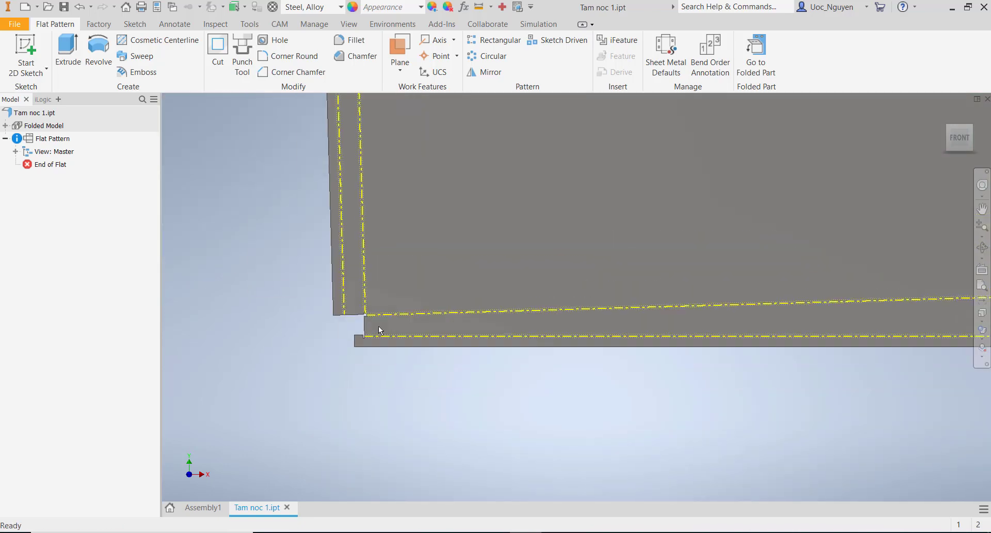
- Return from the flat pattern to the folded part
{"action": "left_click", "coordinate": [381, 332]}
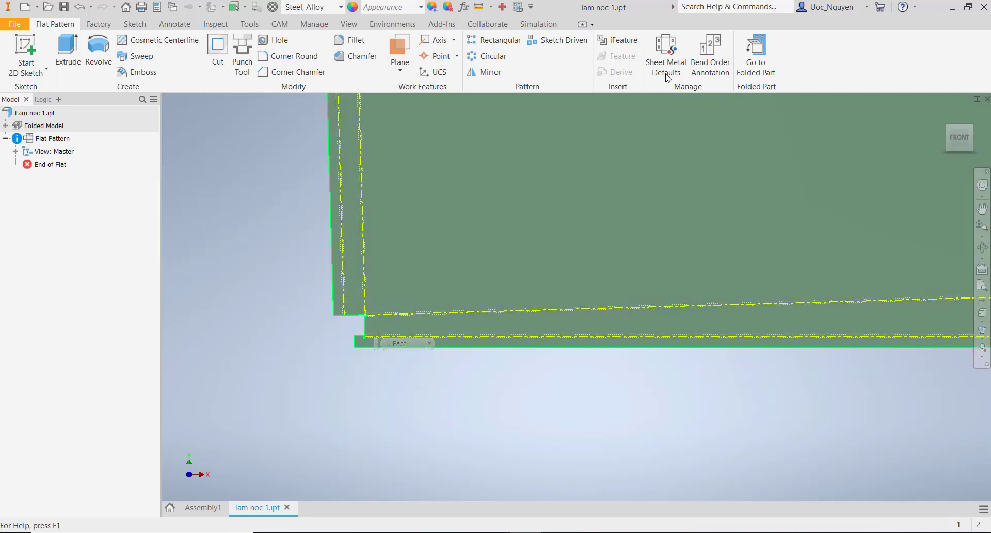
{"action": "left_click", "coordinate": [753, 61]}
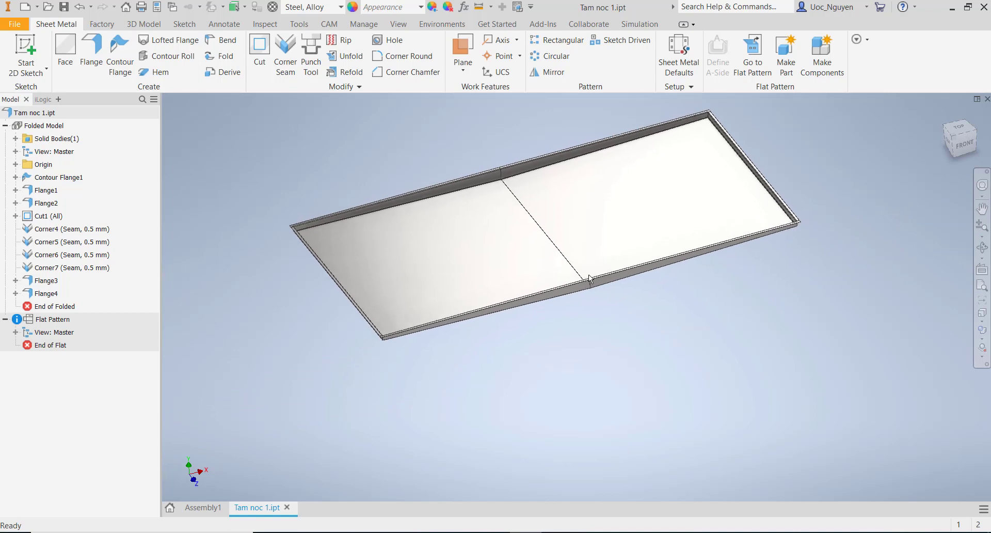
- Switch to PowerPoint to check the dimensioned tray and stiffener drawing, and return to the Inventor part
{"action": "middle_click_drag", "start_coordinate": [442, 207], "coordinate": [427, 211]}
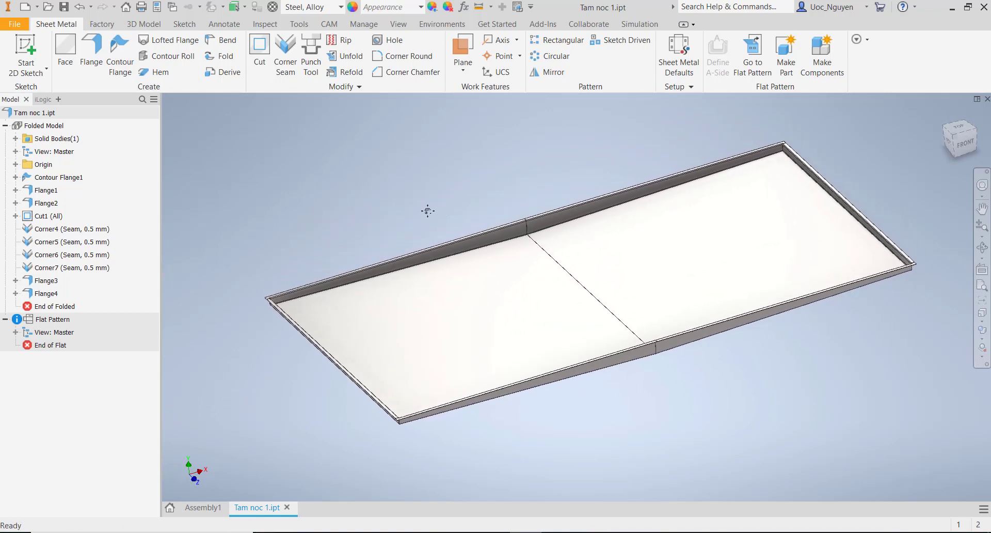
{"action": "middle_click_drag", "start_coordinate": [402, 179], "coordinate": [395, 188]}
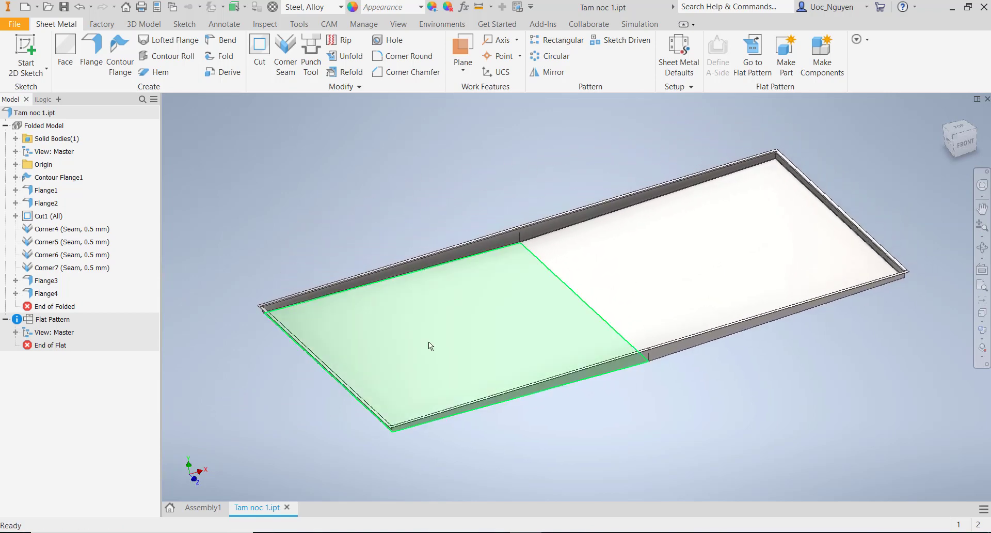
{"action": "left_click", "coordinate": [494, 532]}
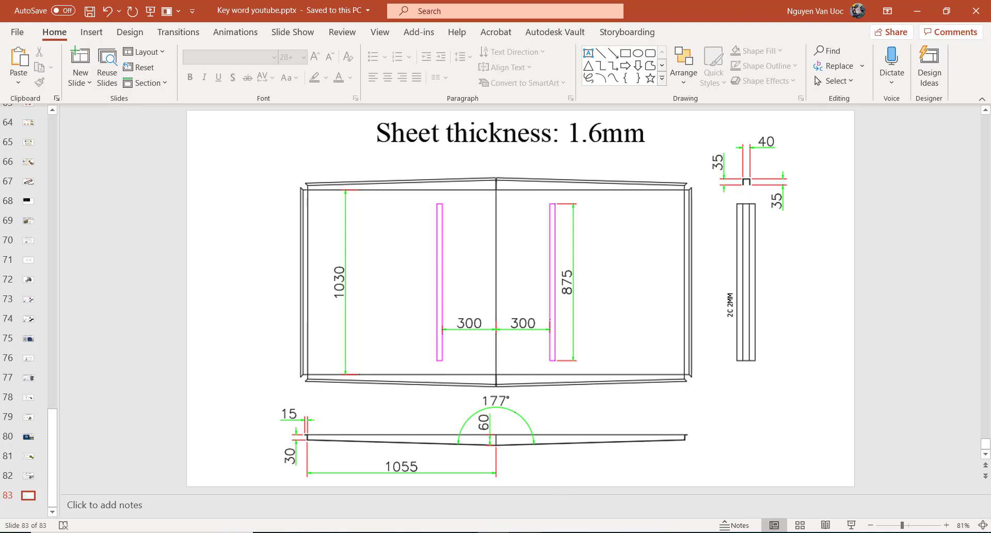
{"action": "left_click", "coordinate": [524, 532]}
- Measure the distance between the two opposite long-side wall faces next to the tray's centre bend
{"action": "right_click", "coordinate": [510, 192]}
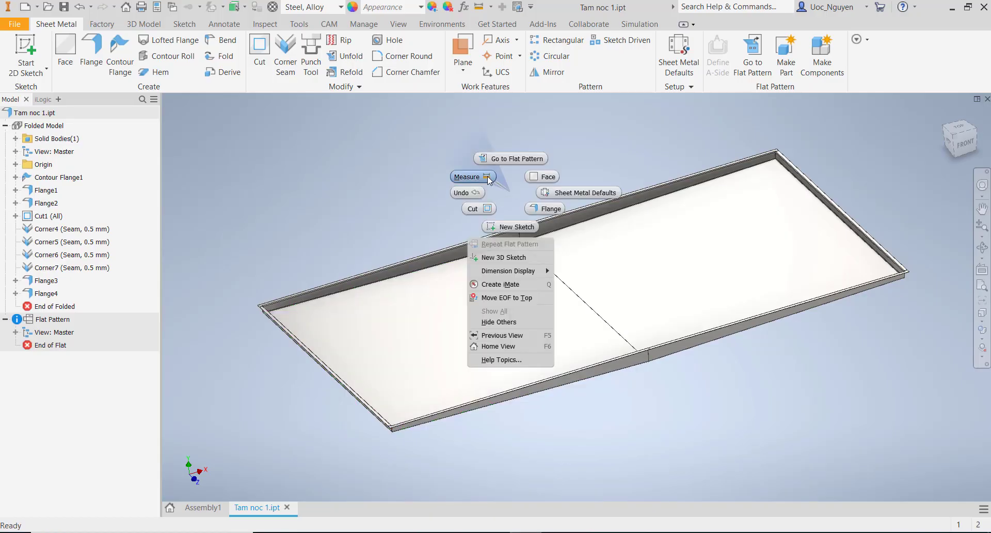
{"action": "left_click", "coordinate": [489, 179]}
{"action": "scroll", "coordinate": [509, 218], "scroll_direction": "up", "scroll_amount": 3}
{"action": "left_click", "coordinate": [509, 218]}
{"action": "scroll", "coordinate": [616, 261], "scroll_direction": "down", "scroll_amount": 2}
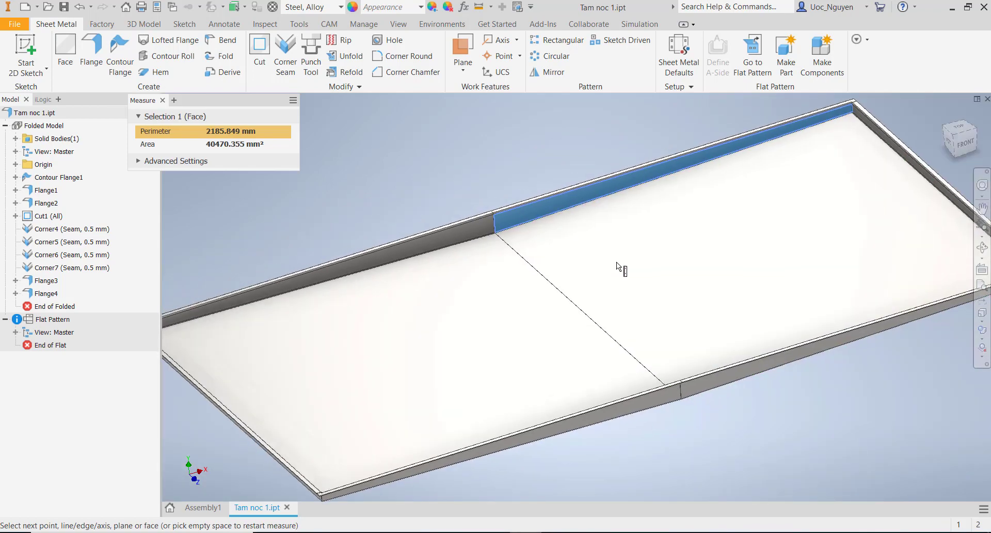
{"action": "middle_click_drag", "start_coordinate": [616, 261], "coordinate": [626, 263], "text": "shift"}
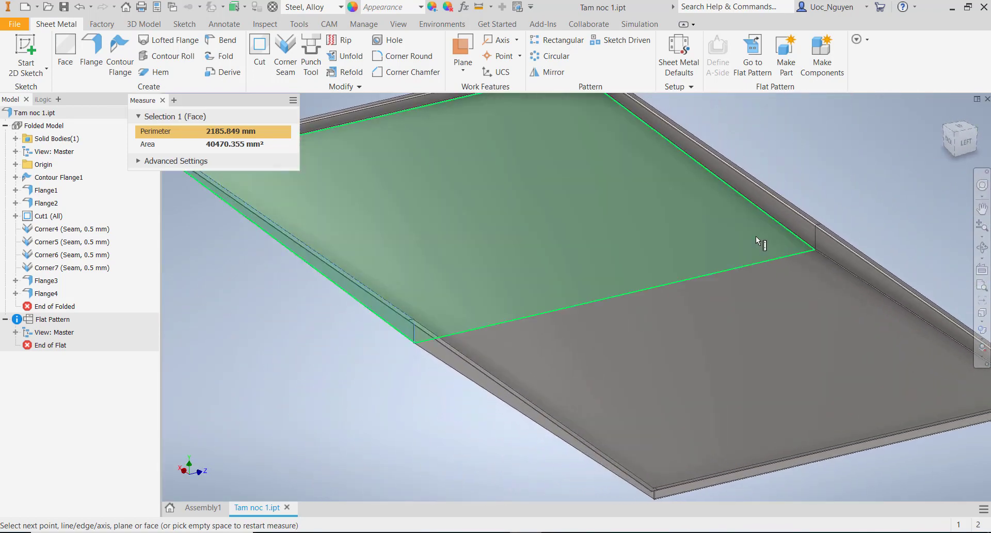
{"action": "left_click", "coordinate": [789, 223]}
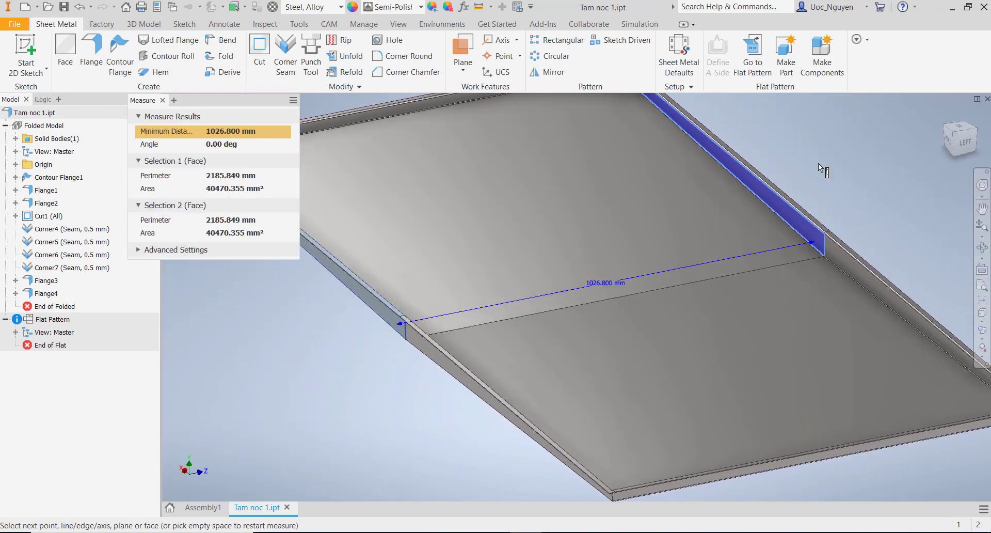
{"action": "middle_click_drag", "start_coordinate": [818, 163], "coordinate": [302, 175], "text": "shift"}
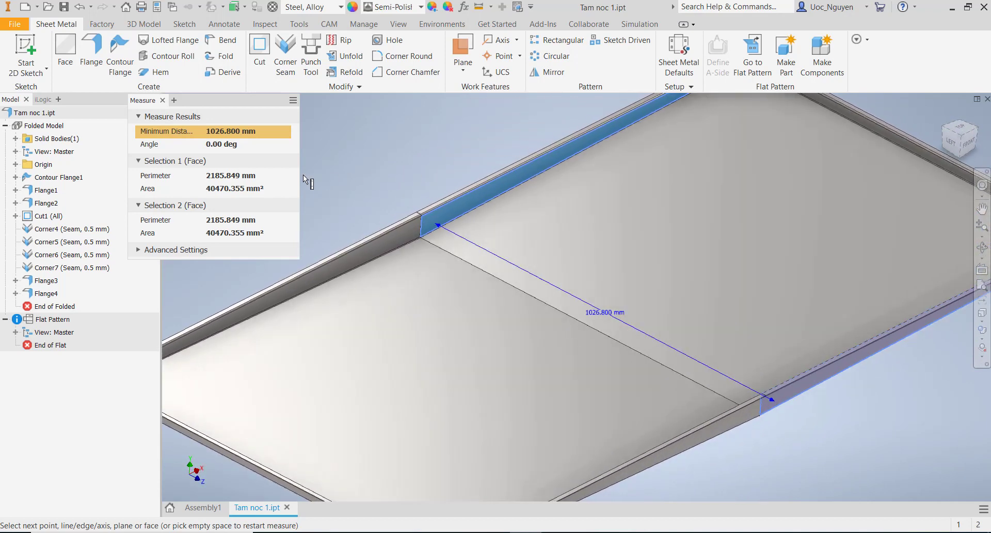
{"action": "left_click", "coordinate": [163, 100]}
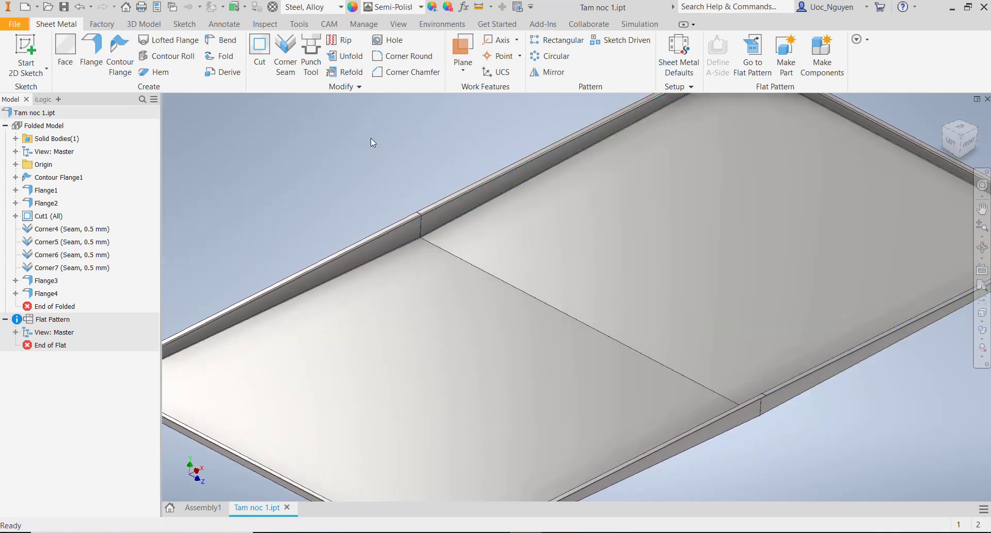
{"action": "key", "text": "F6"}
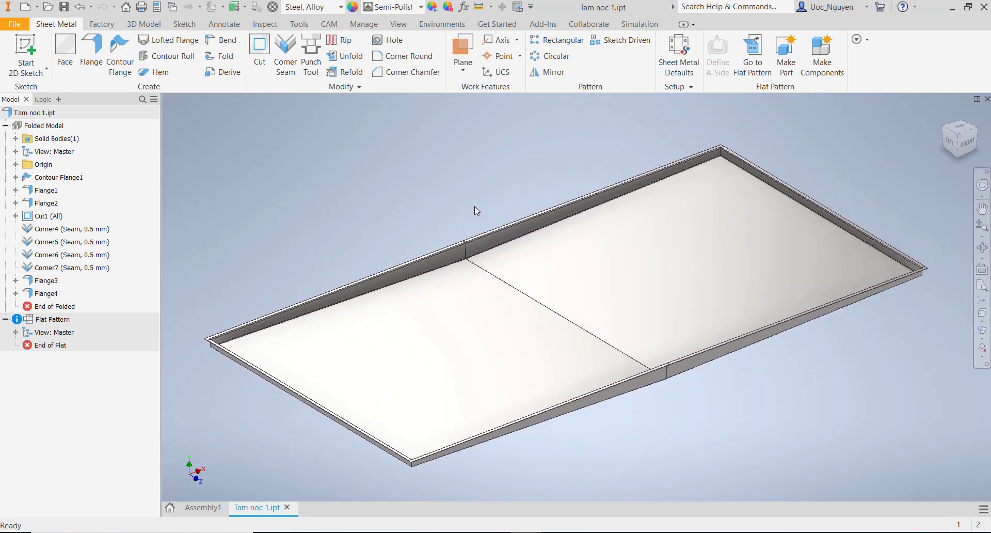
- Make the tray part's origin XY Plane visible
{"action": "left_click", "coordinate": [16, 165]}
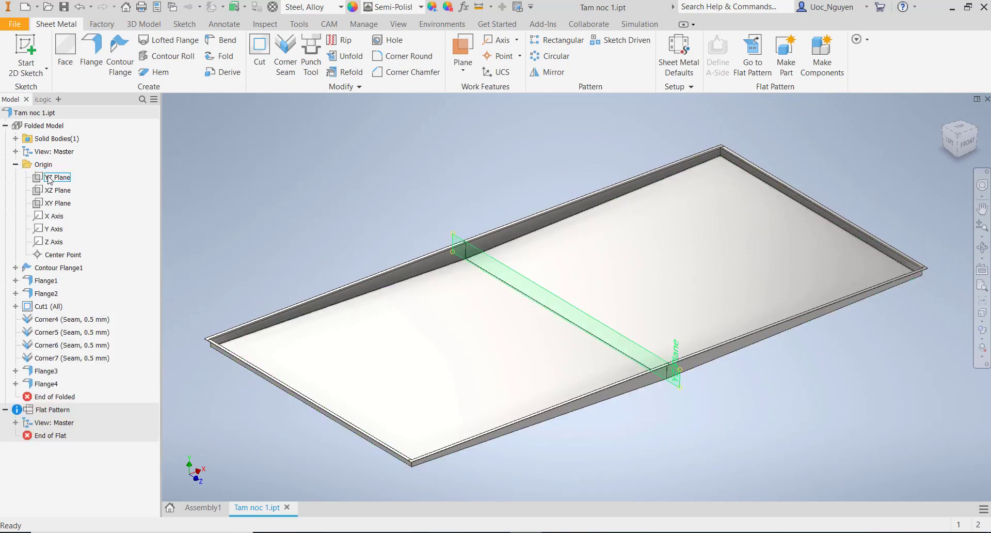
{"action": "left_click", "coordinate": [58, 203]}
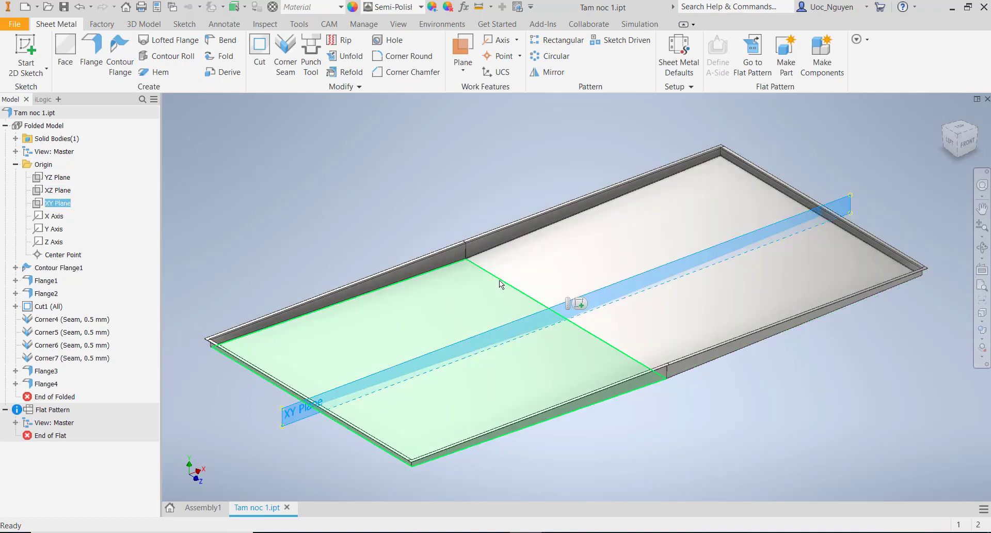
{"action": "right_click", "coordinate": [65, 206]}
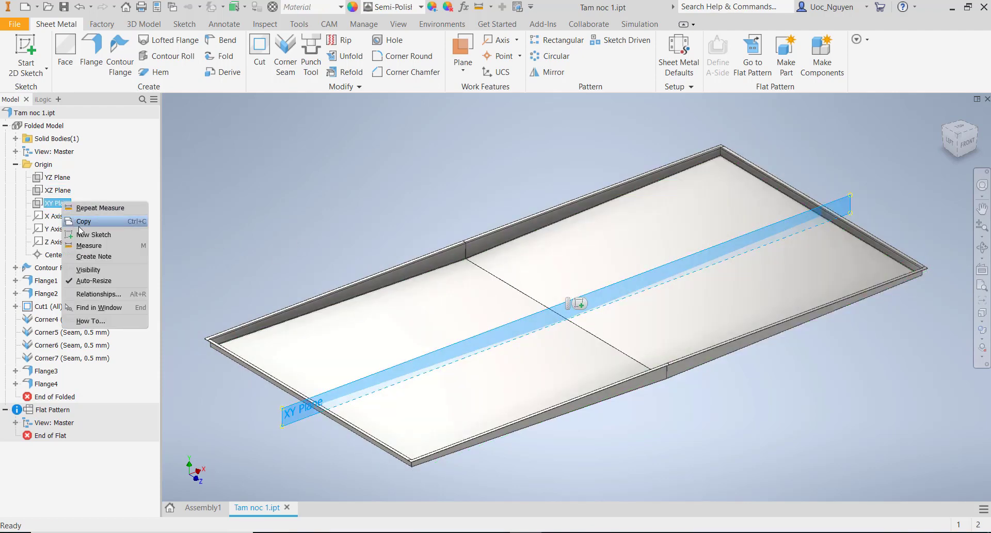
{"action": "left_click", "coordinate": [96, 272]}
{"action": "middle_click_drag", "start_coordinate": [333, 225], "coordinate": [367, 220]}
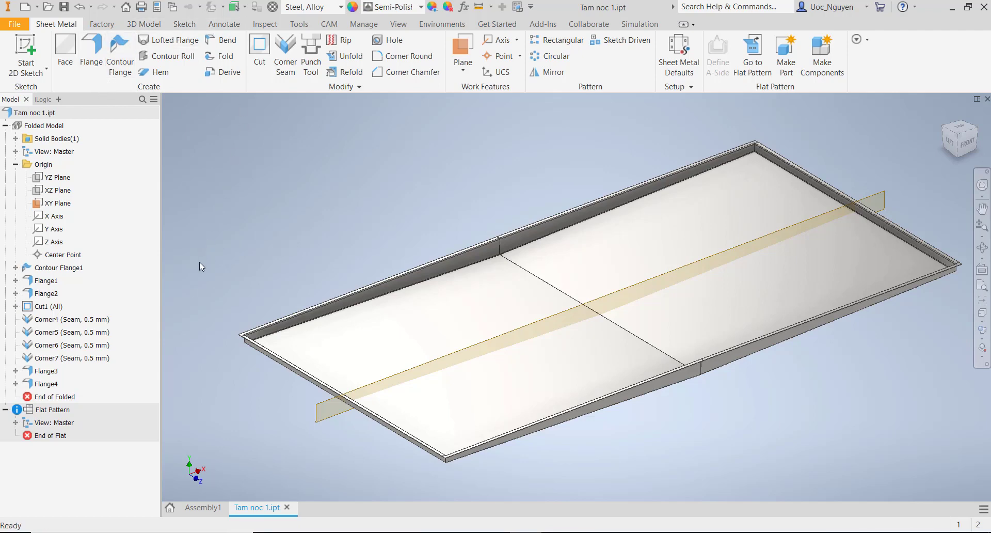
- View the tray's flat pattern and return to the folded part
{"action": "left_click", "coordinate": [752, 55]}
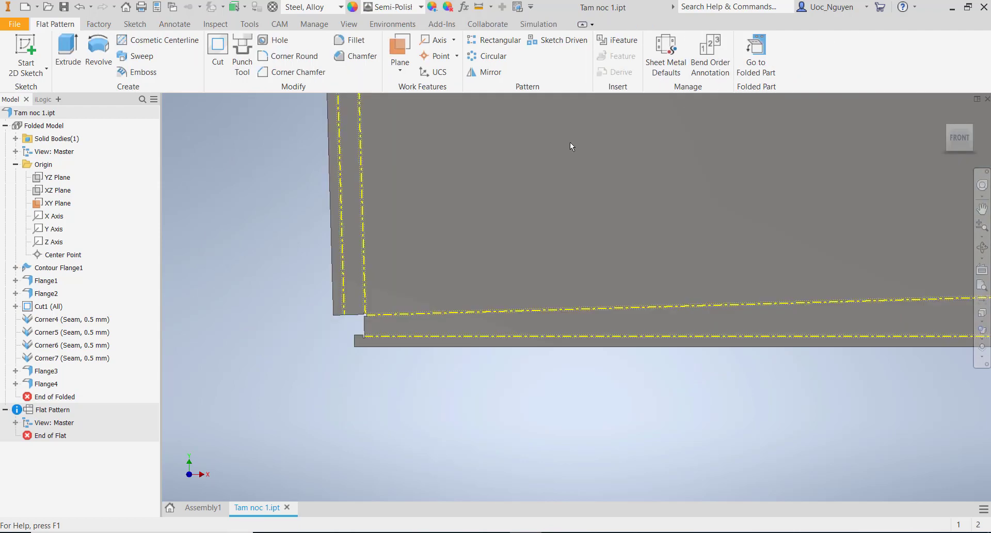
{"action": "left_click", "coordinate": [755, 57]}
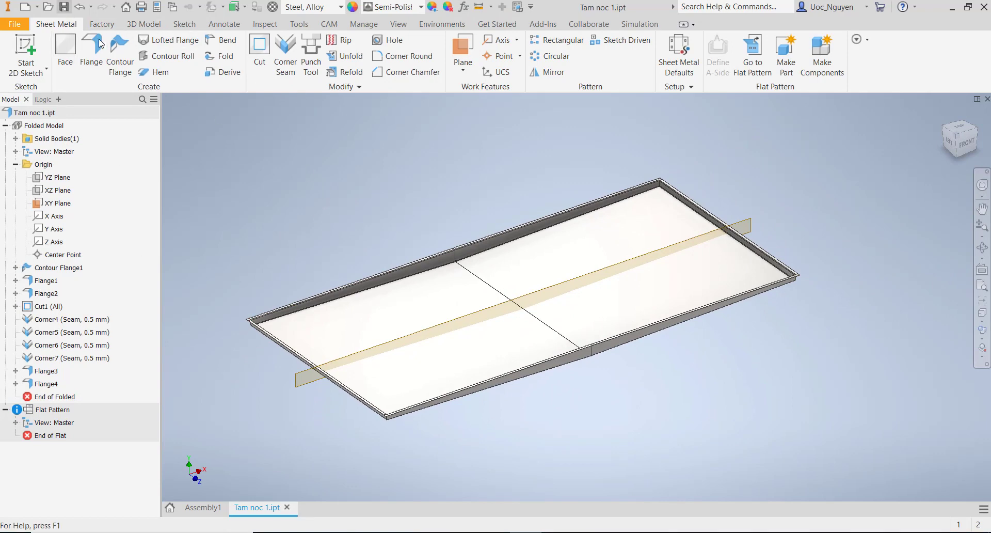
- In Assembly1, create an in-place component named "Tang cung noc 1" from the metric Sheet Metal (mm).ipt template
{"action": "left_click", "coordinate": [202, 506]}
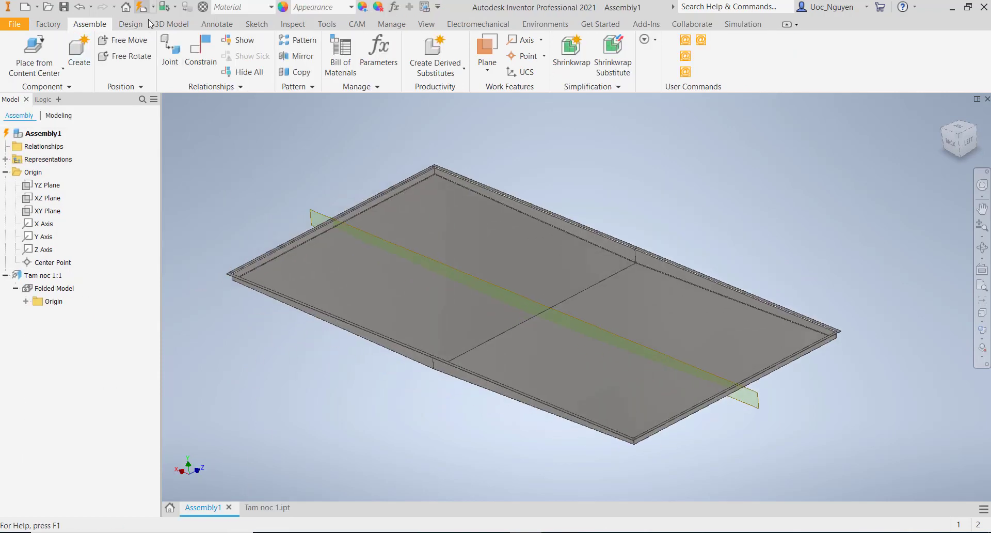
{"action": "middle_click_drag", "start_coordinate": [222, 176], "coordinate": [427, 227]}
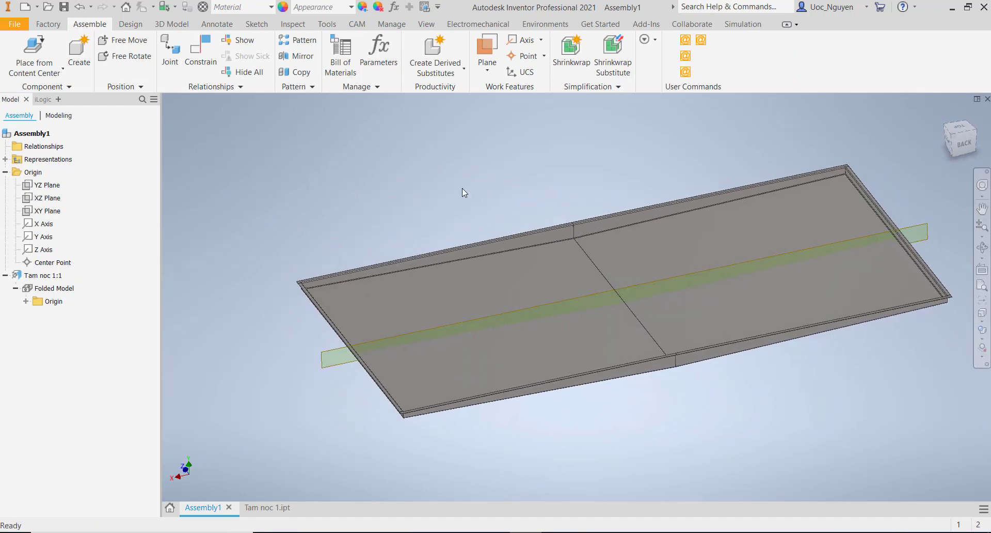
{"action": "left_click", "coordinate": [77, 57]}
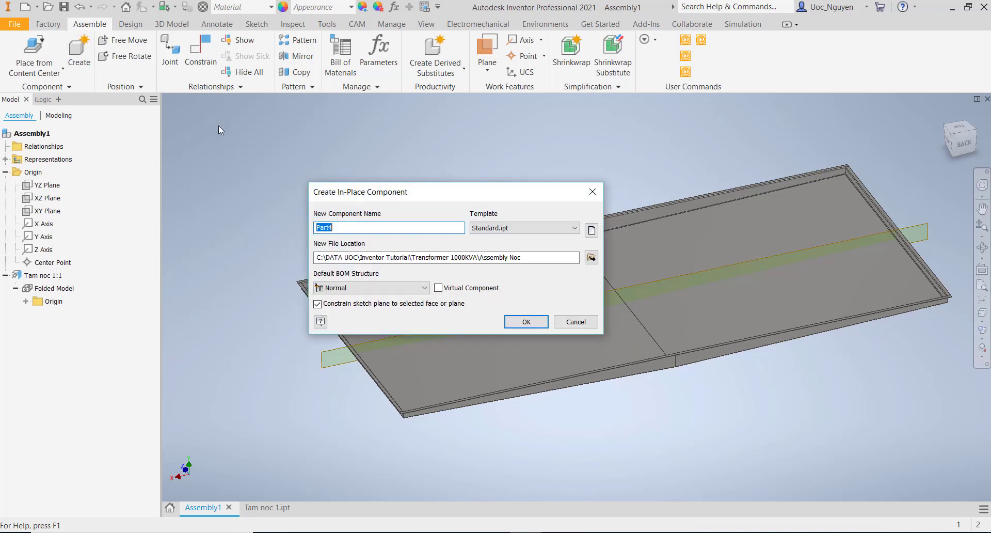
{"action": "left_click", "coordinate": [590, 231]}
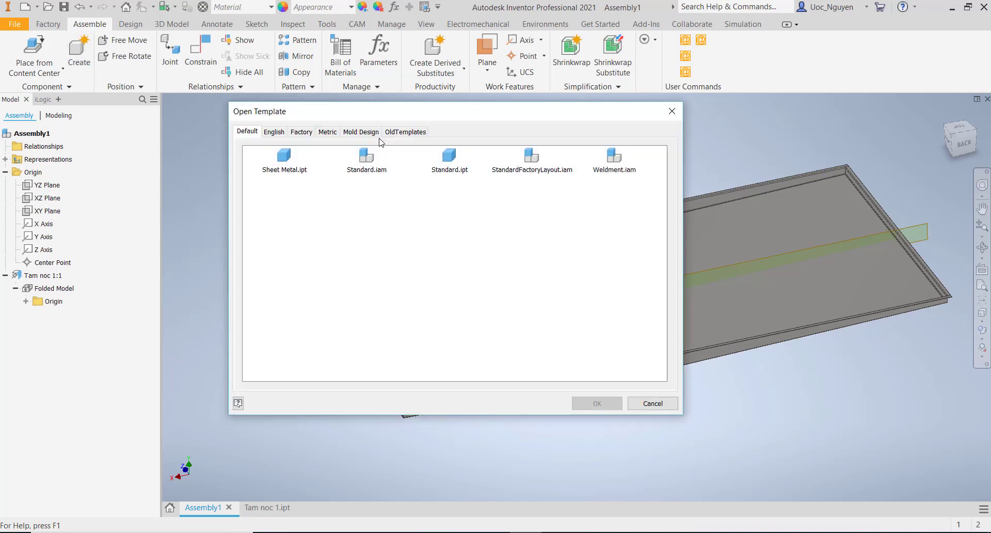
{"action": "left_click", "coordinate": [333, 136]}
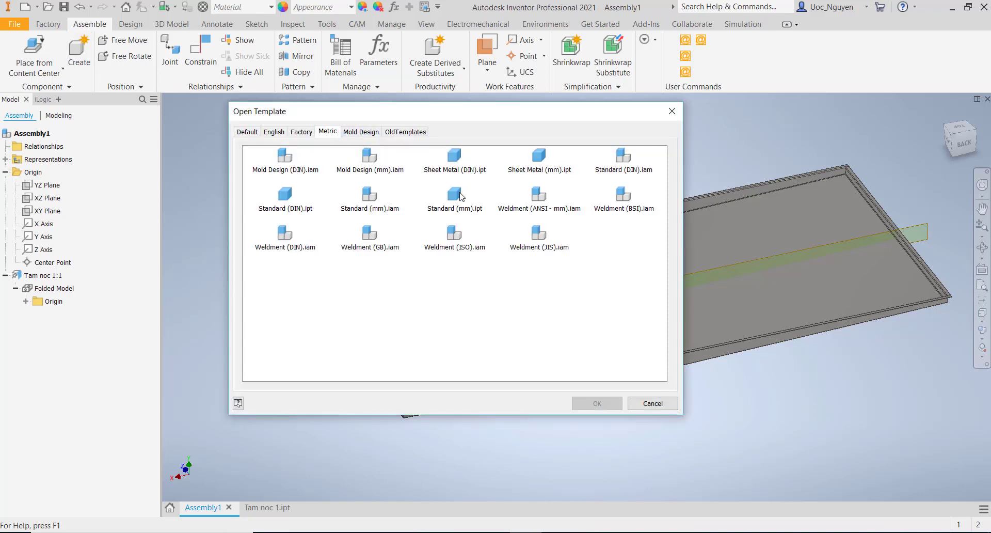
{"action": "left_click", "coordinate": [540, 170]}
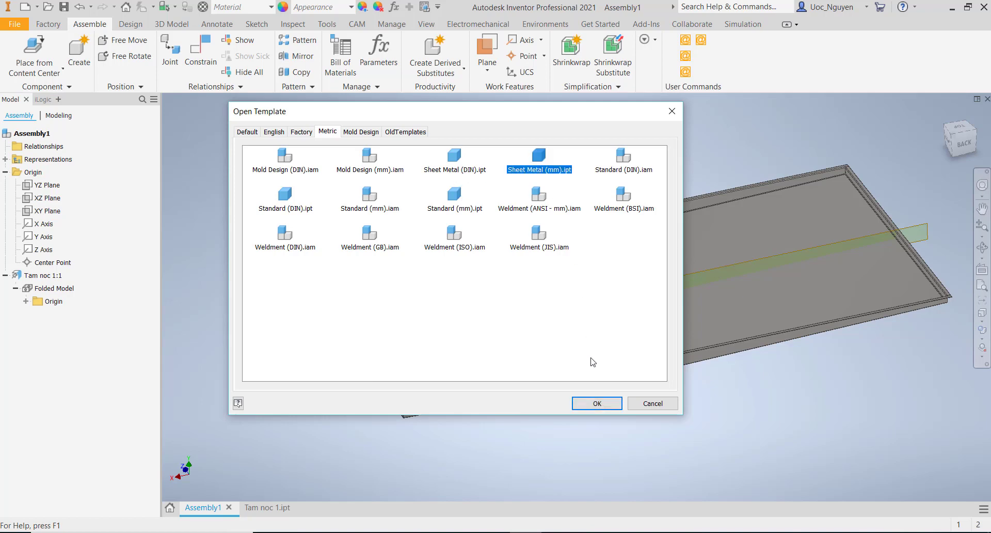
{"action": "left_click", "coordinate": [596, 404]}
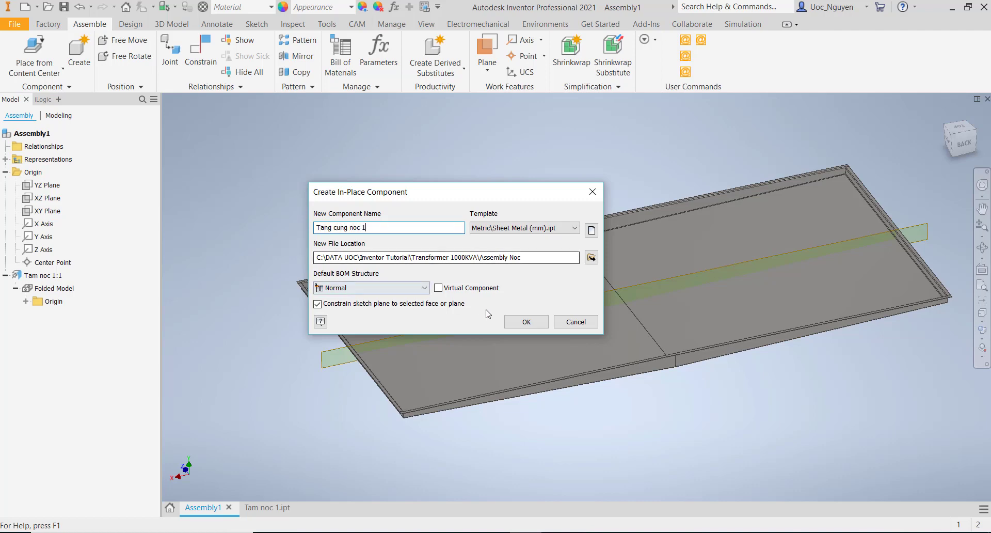
{"action": "left_click", "coordinate": [525, 322]}
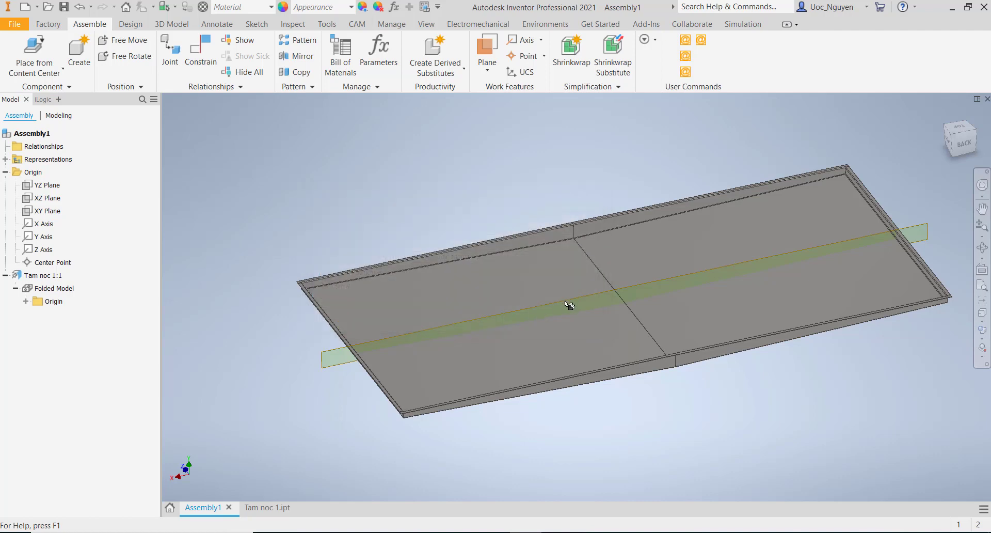
- Base the new component on the assembly's XY Plane and start a 2D sketch on the visible lengthwise XY plane
{"action": "left_click", "coordinate": [26, 304]}
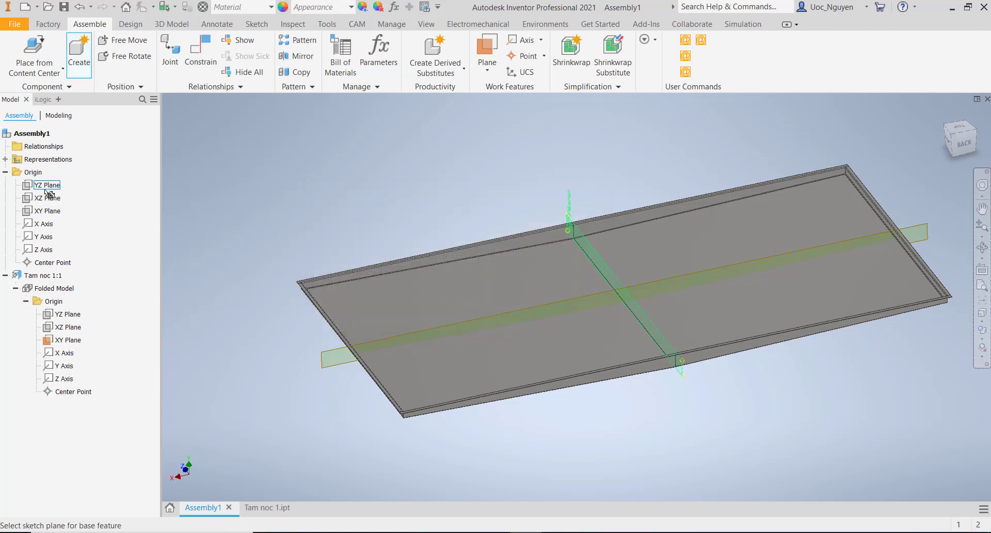
{"action": "left_click", "coordinate": [124, 213]}
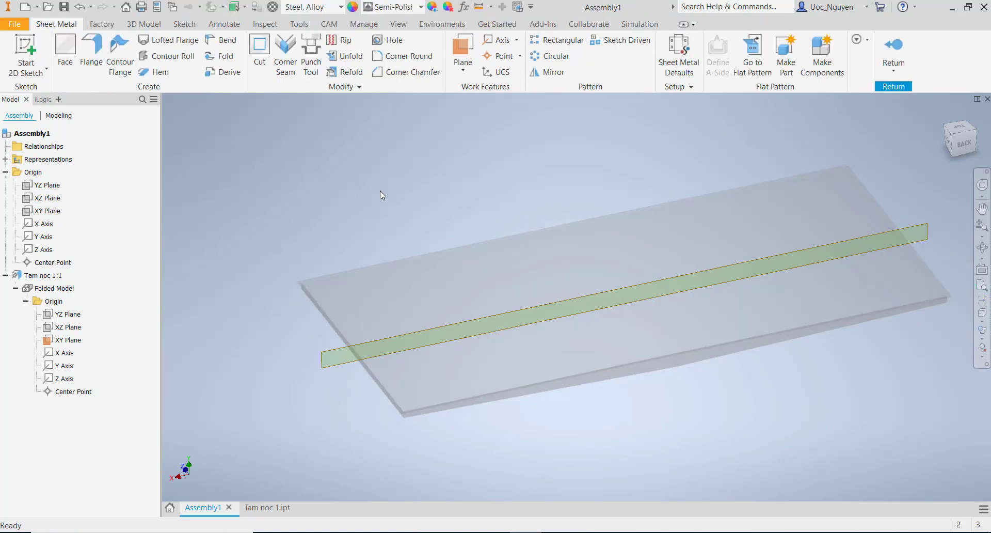
{"action": "left_click", "coordinate": [28, 55]}
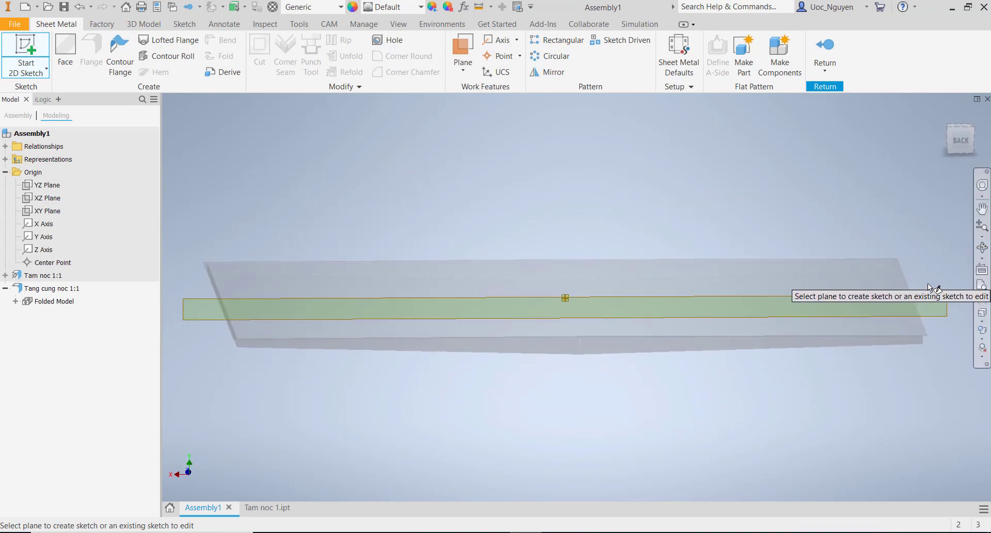
{"action": "left_click", "coordinate": [930, 299]}
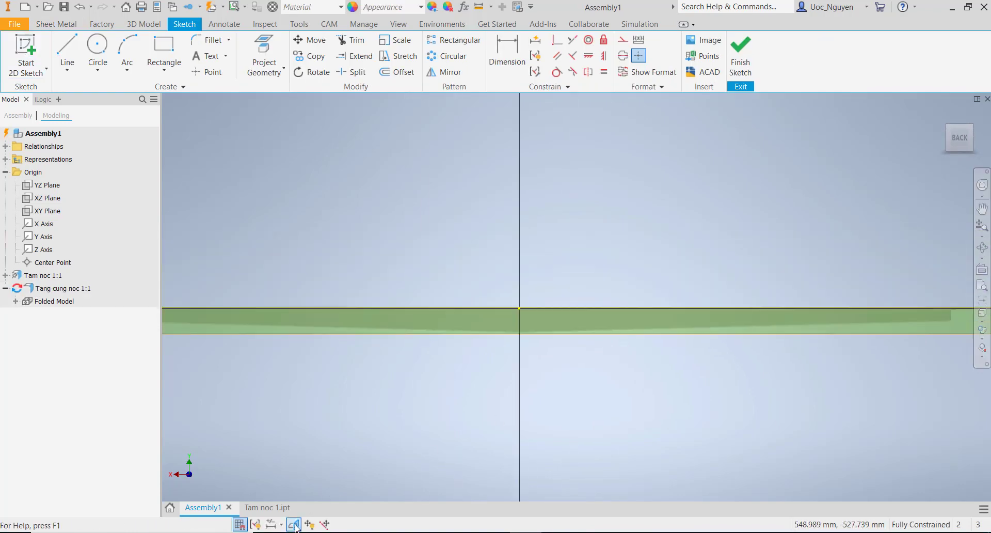
- Set the visual style to Wireframe and face the sketch plane from the back
{"action": "key", "text": "F6"}
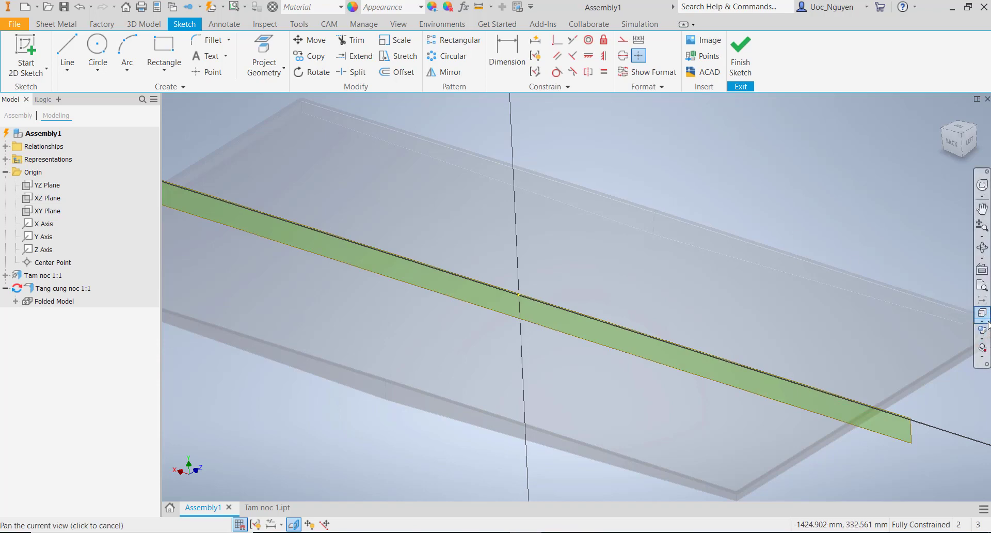
{"action": "left_click", "coordinate": [987, 339]}
{"action": "left_click", "coordinate": [936, 332]}
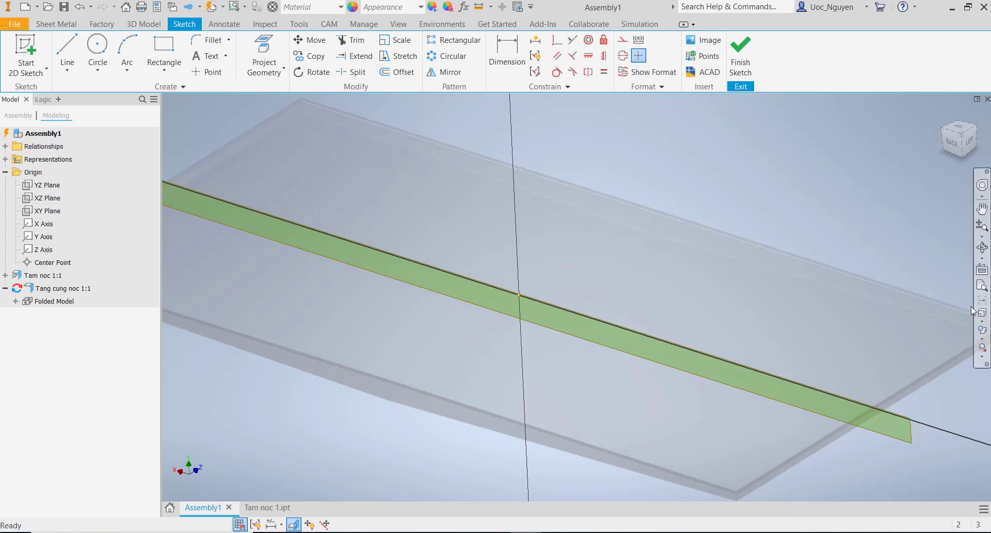
{"action": "left_click", "coordinate": [987, 344]}
{"action": "left_click", "coordinate": [893, 401]}
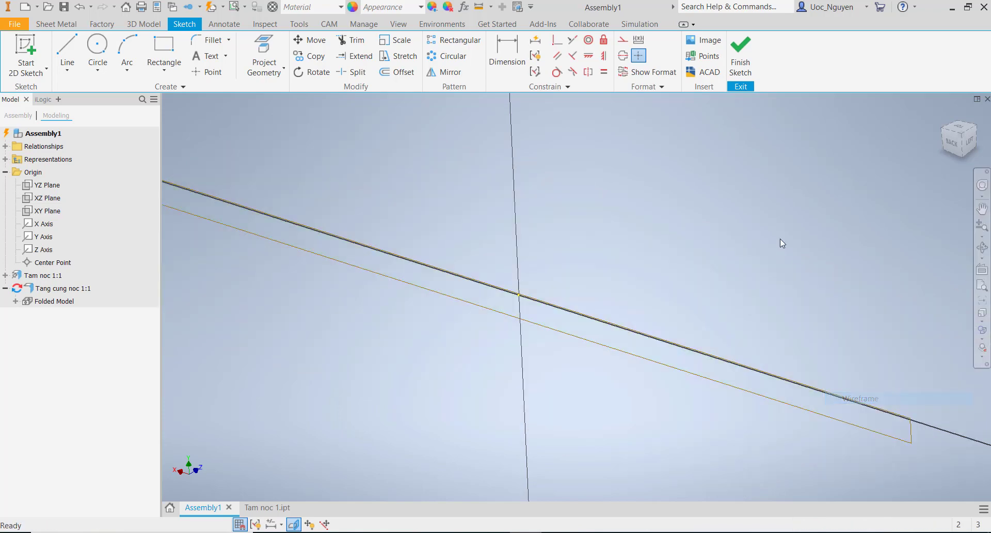
{"action": "middle_click_drag", "start_coordinate": [764, 227], "coordinate": [984, 153], "text": "shift"}
{"action": "left_click", "coordinate": [959, 142]}
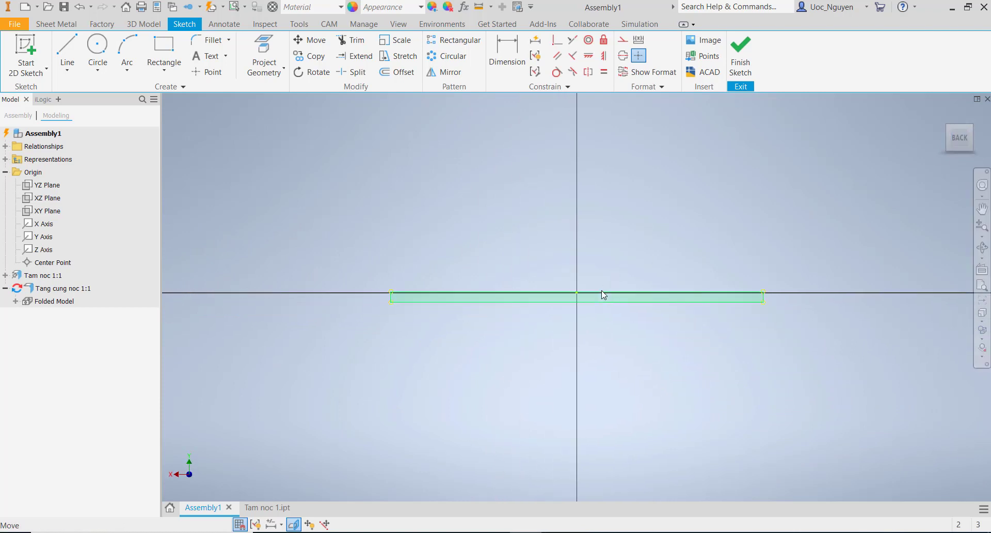
- Show Sketch1 of the Tam noc 1 tray's Contour Flange1 while staying in the stiffener sketch
{"action": "scroll", "coordinate": [534, 303], "scroll_direction": "up", "scroll_amount": 3}
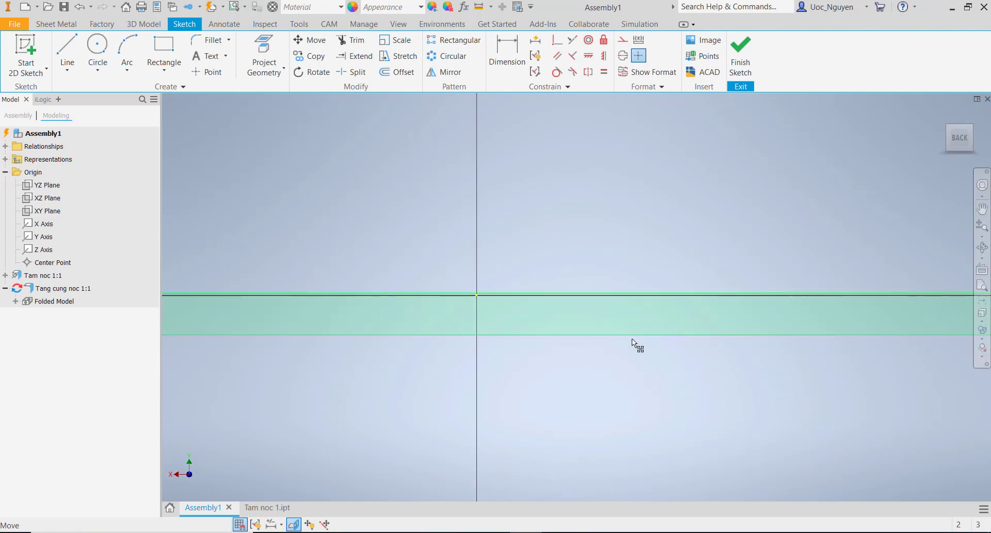
{"action": "scroll", "coordinate": [650, 353], "scroll_direction": "up", "scroll_amount": 2}
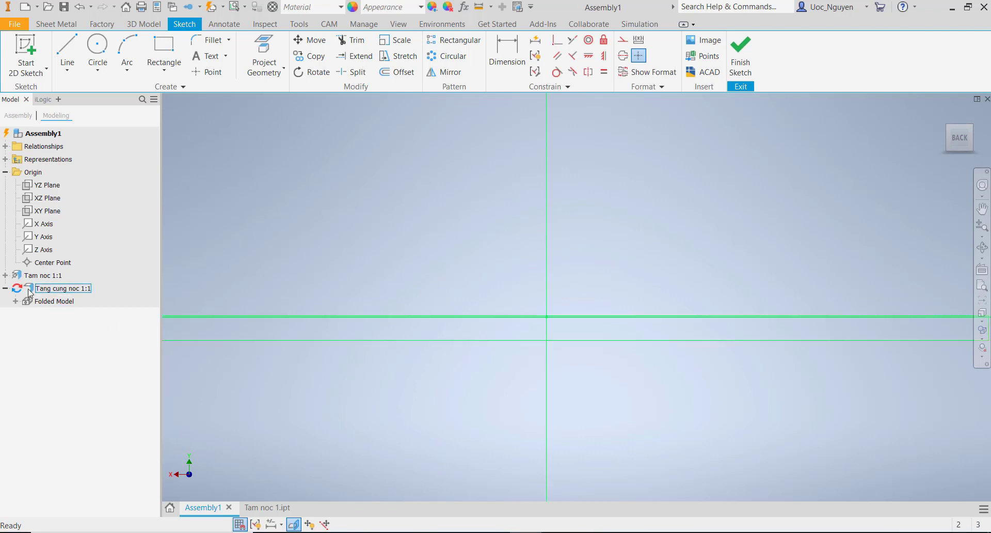
{"action": "left_click", "coordinate": [5, 275]}
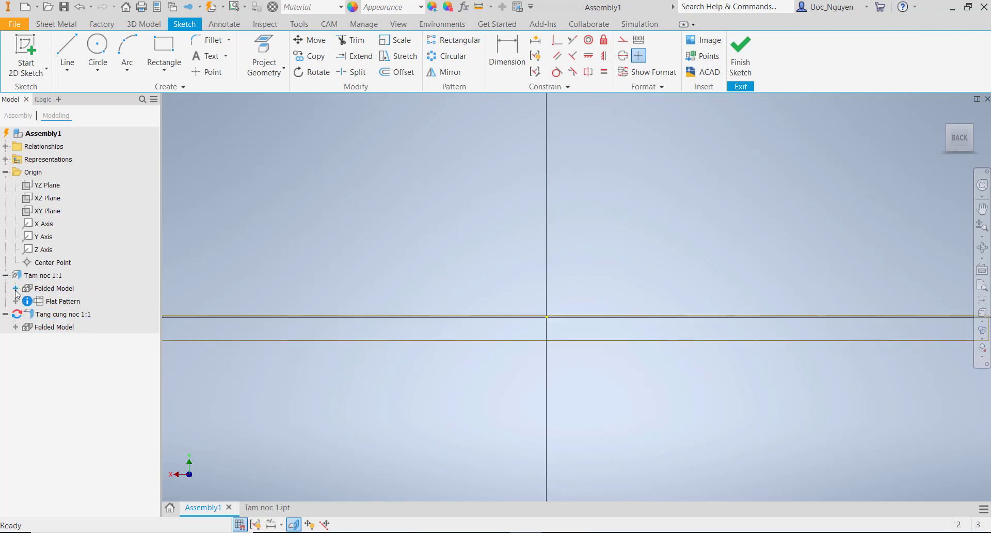
{"action": "left_click", "coordinate": [16, 288]}
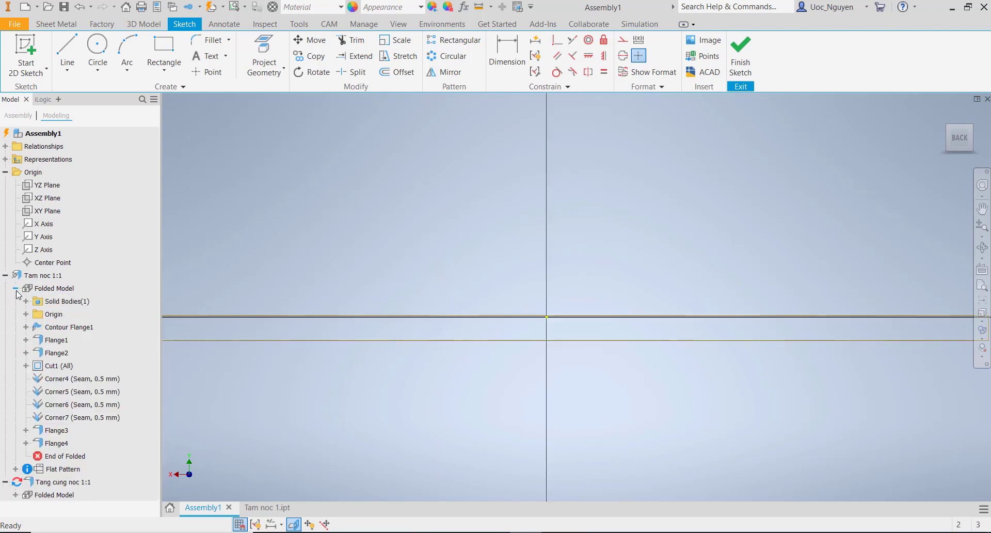
{"action": "left_click", "coordinate": [26, 327]}
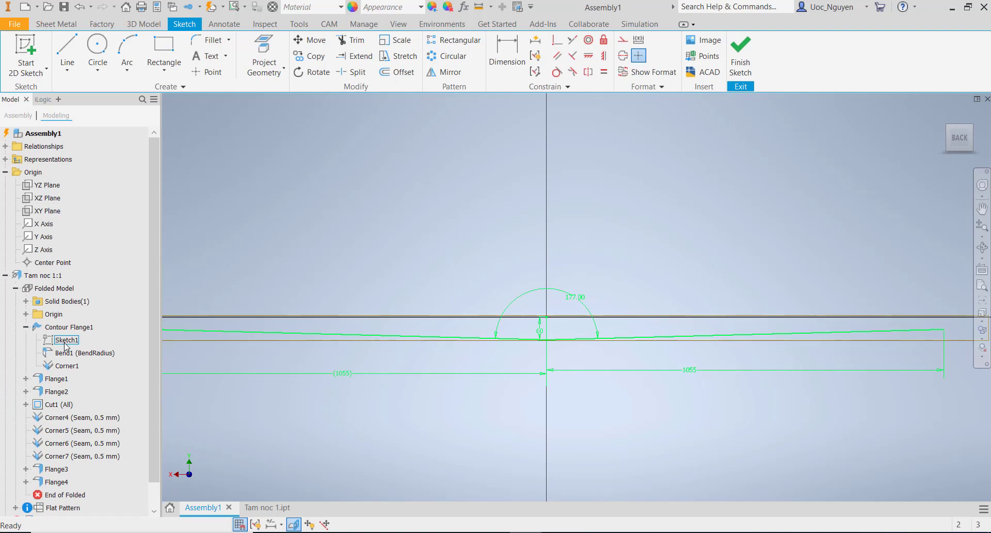
{"action": "right_click", "coordinate": [66, 342]}
{"action": "left_click", "coordinate": [89, 375]}
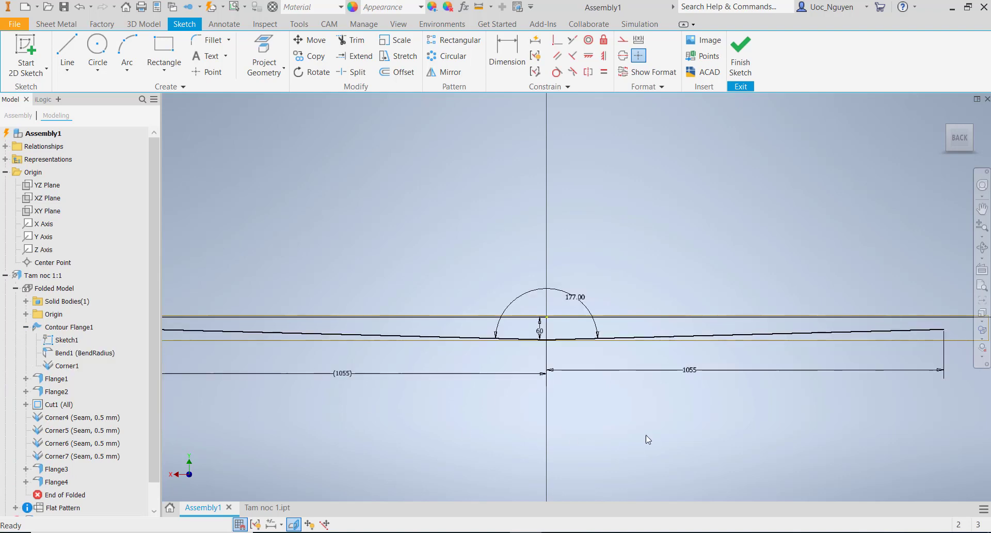
- Project the two sloped lines of the tray's Sketch1 into the stiffener sketch and hide Sketch1
{"action": "mouse_move", "coordinate": [622, 432]}
{"action": "middle_mouse_down"}
{"action": "mouse_move", "coordinate": [531, 380]}
{"action": "mouse_move", "coordinate": [506, 316]}
{"action": "middle_mouse_up"}
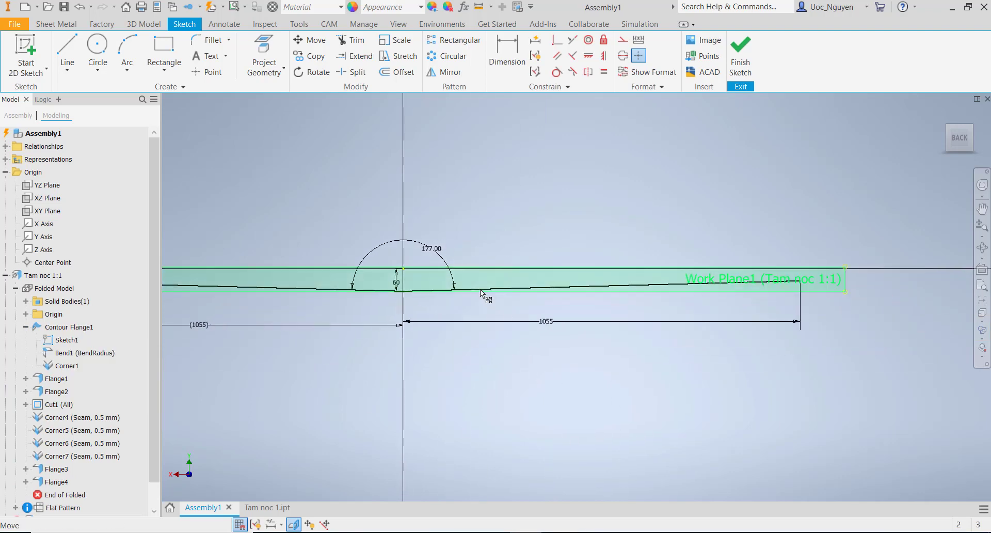
{"action": "key", "text": "p"}
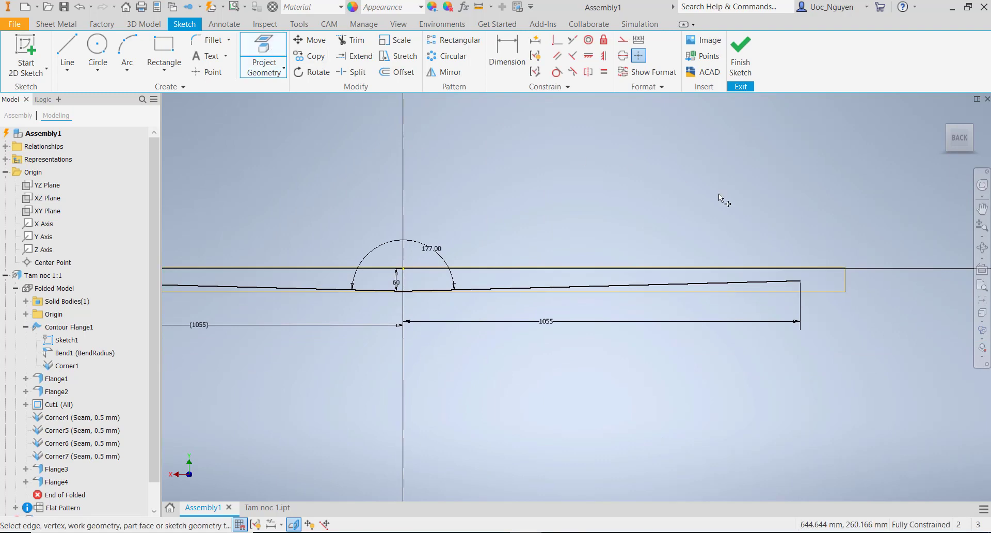
{"action": "scroll", "coordinate": [333, 292], "scroll_direction": "up", "scroll_amount": 5}
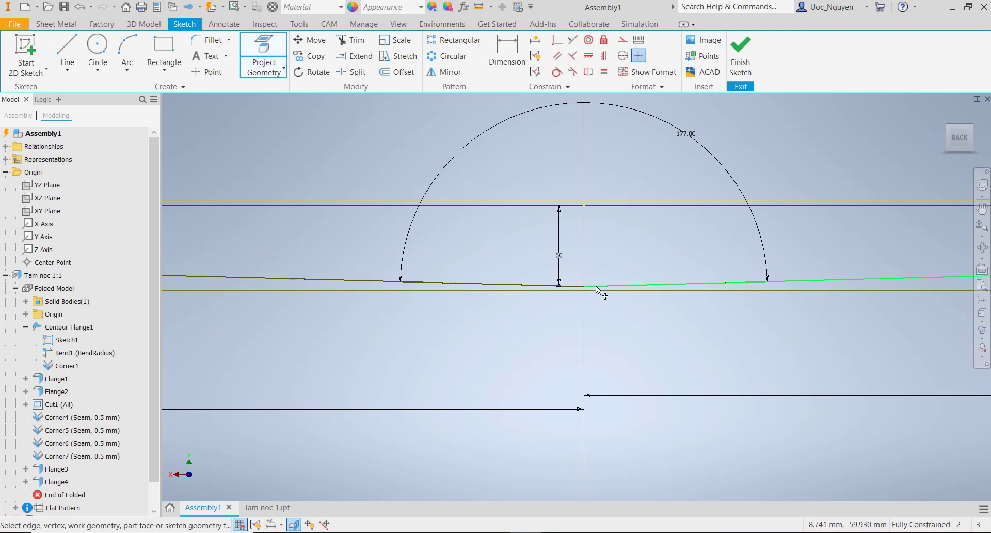
{"action": "scroll", "coordinate": [522, 294], "scroll_direction": "down", "scroll_amount": 5}
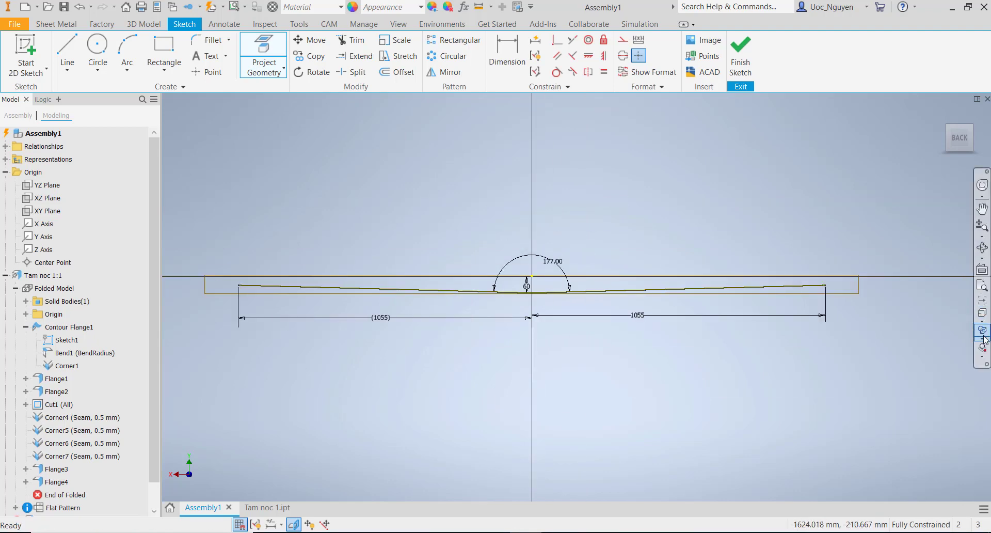
{"action": "right_click", "coordinate": [288, 225]}
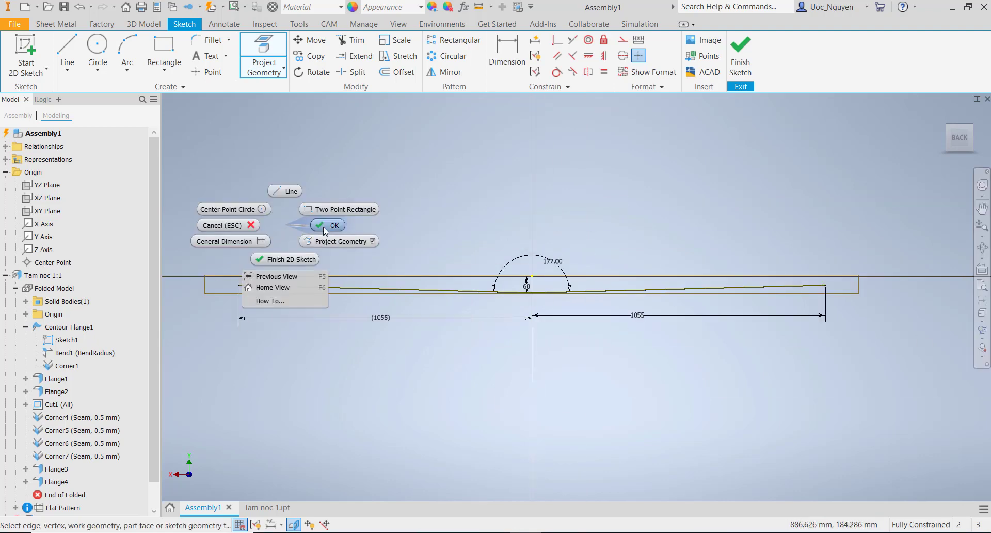
{"action": "key", "text": "Escape"}
{"action": "right_click", "coordinate": [66, 340]}
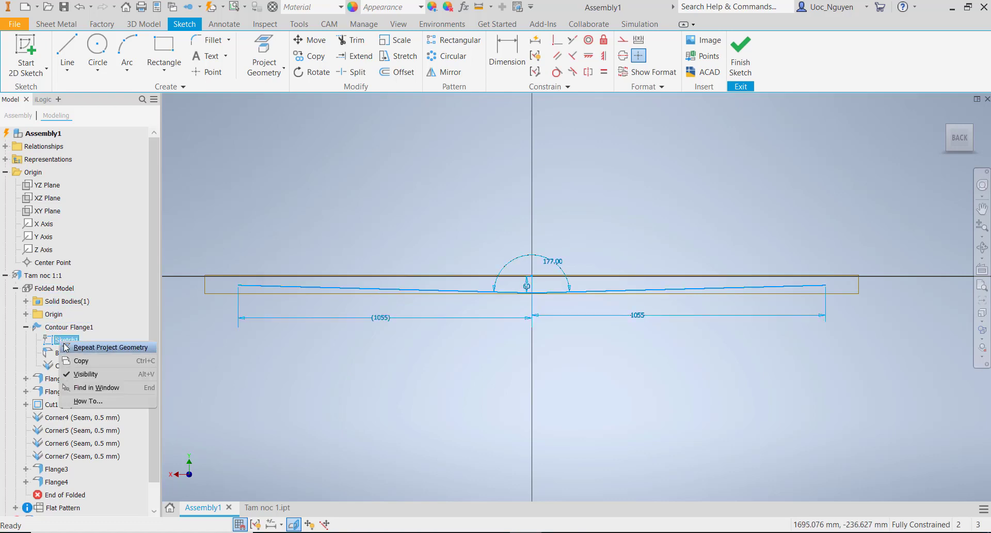
{"action": "left_click", "coordinate": [81, 375]}
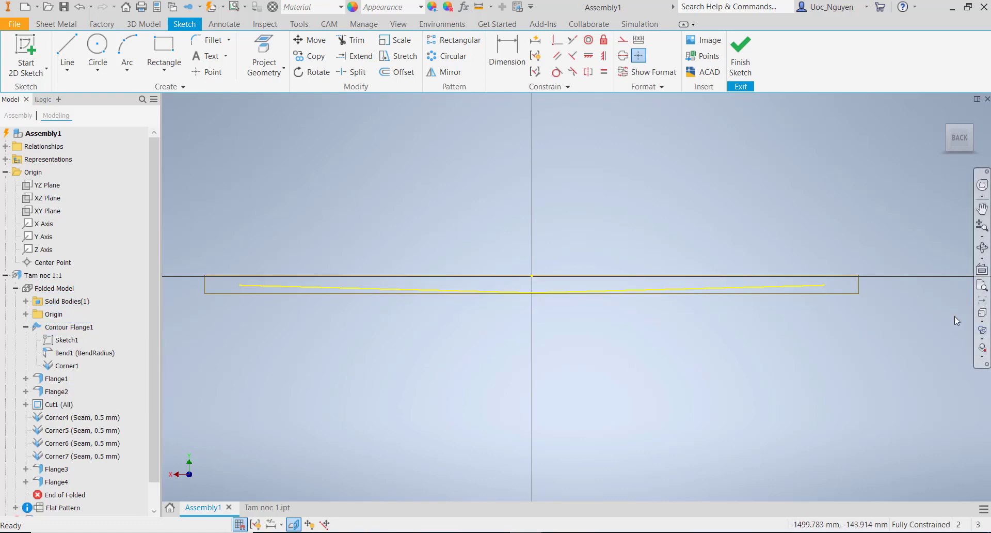
- Try the Shaded with edges visual style and return to Wireframe
{"action": "left_click", "coordinate": [979, 339]}
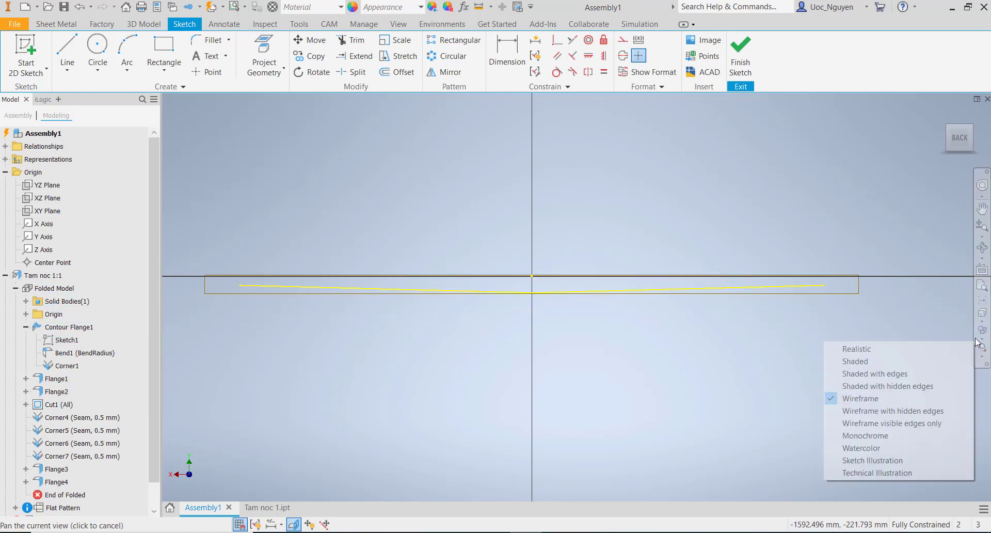
{"action": "left_click", "coordinate": [903, 375]}
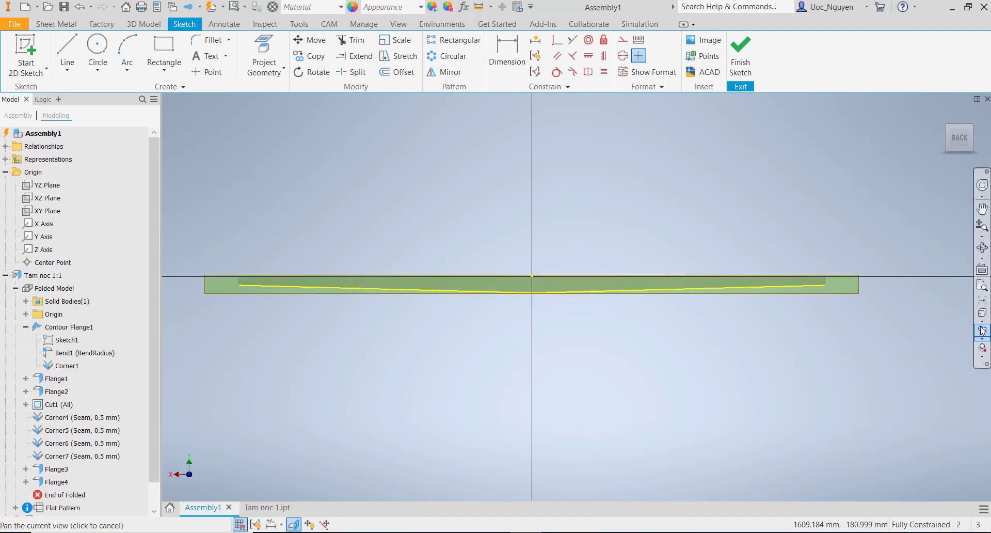
{"action": "left_click", "coordinate": [984, 343]}
{"action": "left_click", "coordinate": [902, 401]}
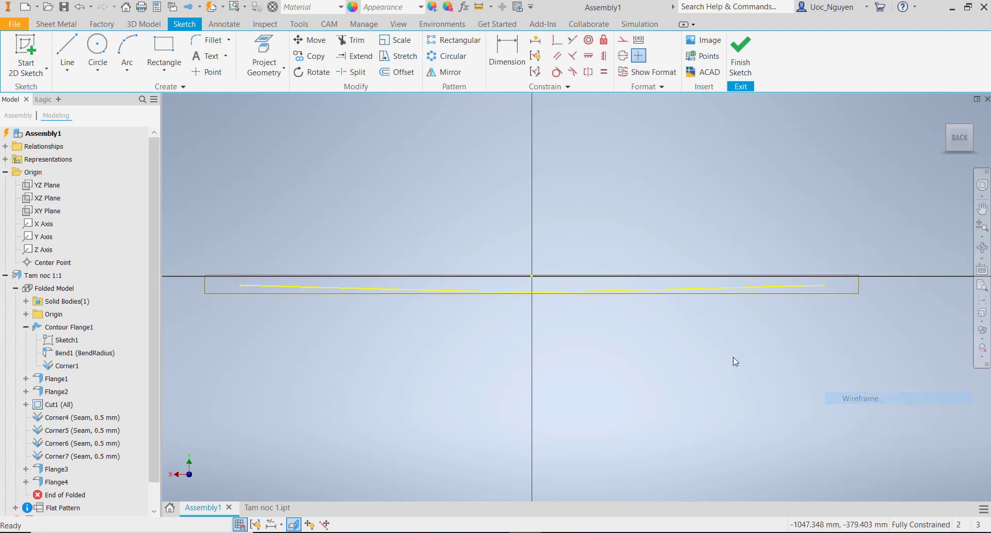
{"action": "scroll", "coordinate": [557, 290], "scroll_direction": "up", "scroll_amount": 3}
{"action": "middle_click_drag", "start_coordinate": [608, 270], "coordinate": [417, 284]}
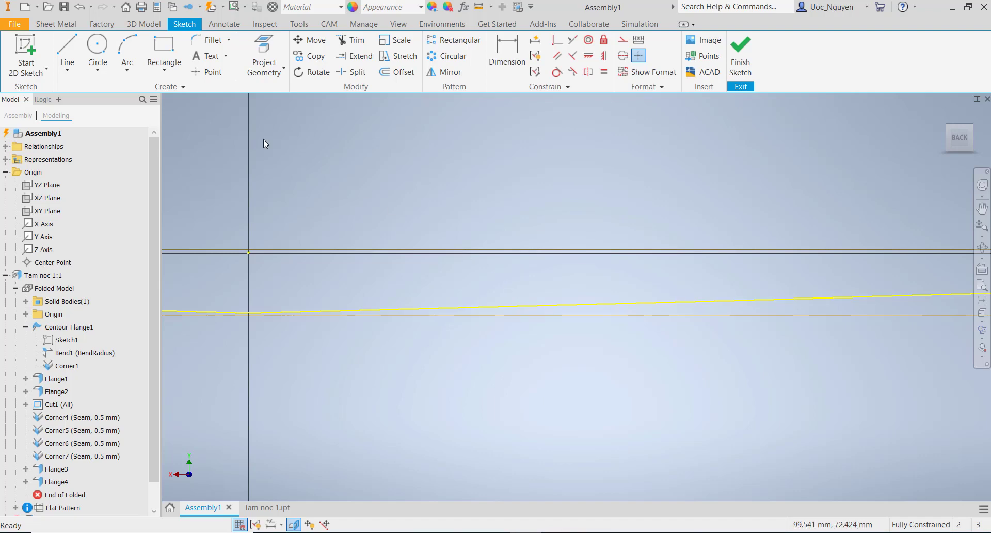
{"action": "key", "text": "l"}
{"action": "scroll", "coordinate": [460, 277], "scroll_direction": "up", "scroll_amount": 2}
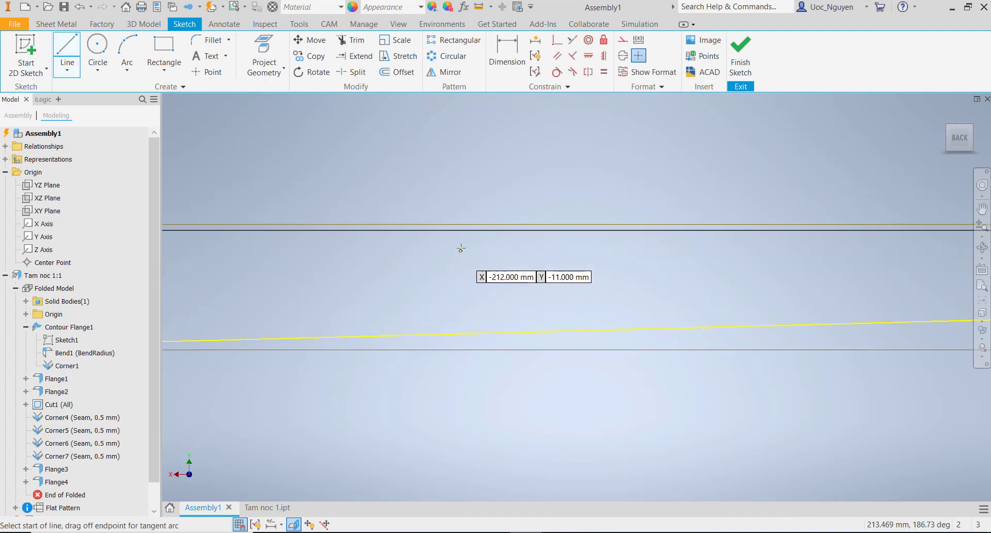
{"action": "left_click", "coordinate": [461, 247]}
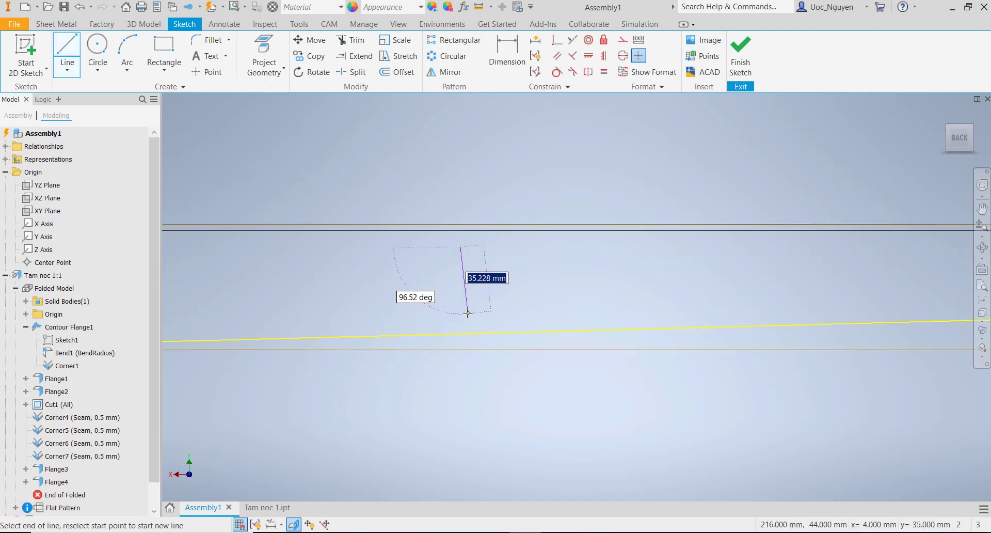
{"action": "key", "text": "Escape"}
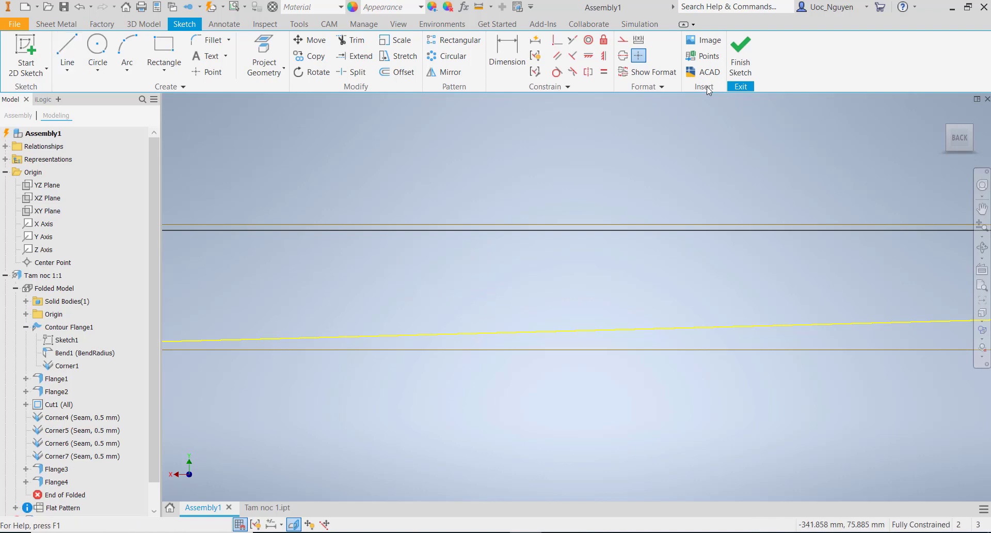
- Set the Default_mm sheet metal rule to Steel, Alloy with a thickness of 2 mm, save it and close the sheet metal defaults
{"action": "left_click", "coordinate": [56, 23]}
{"action": "left_click", "coordinate": [679, 51]}
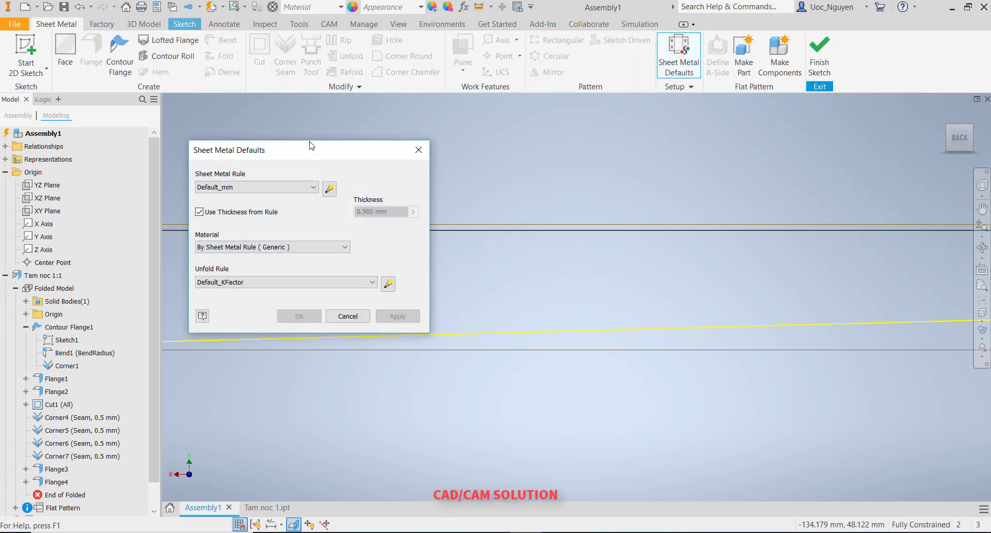
{"action": "left_click", "coordinate": [329, 188]}
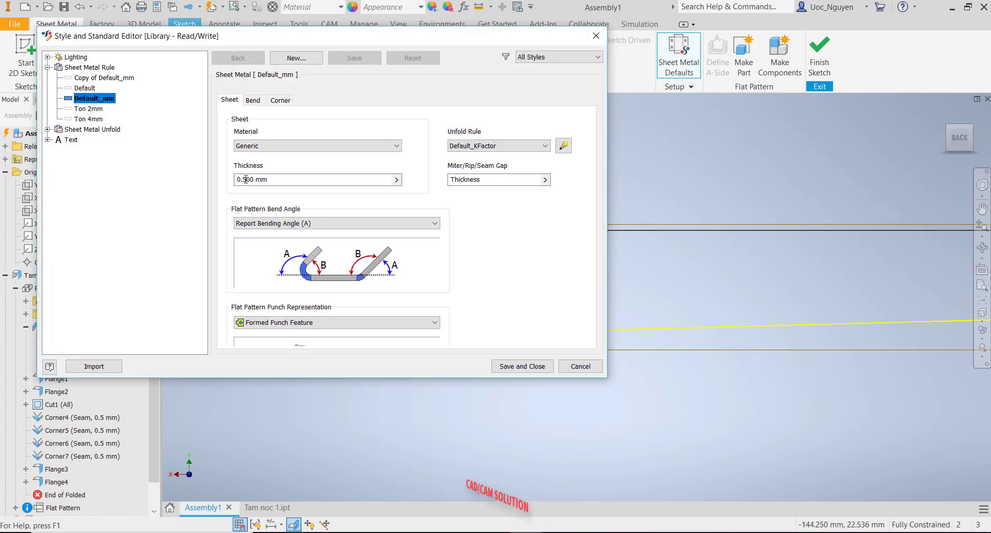
{"action": "left_click", "coordinate": [277, 146]}
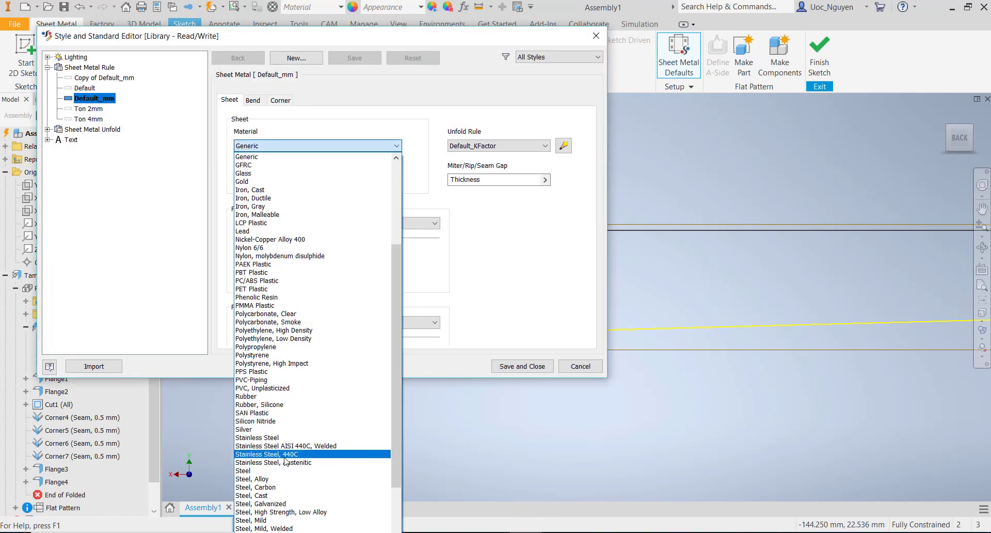
{"action": "left_click", "coordinate": [281, 479]}
{"action": "left_click_drag", "start_coordinate": [316, 181], "coordinate": [181, 181]}
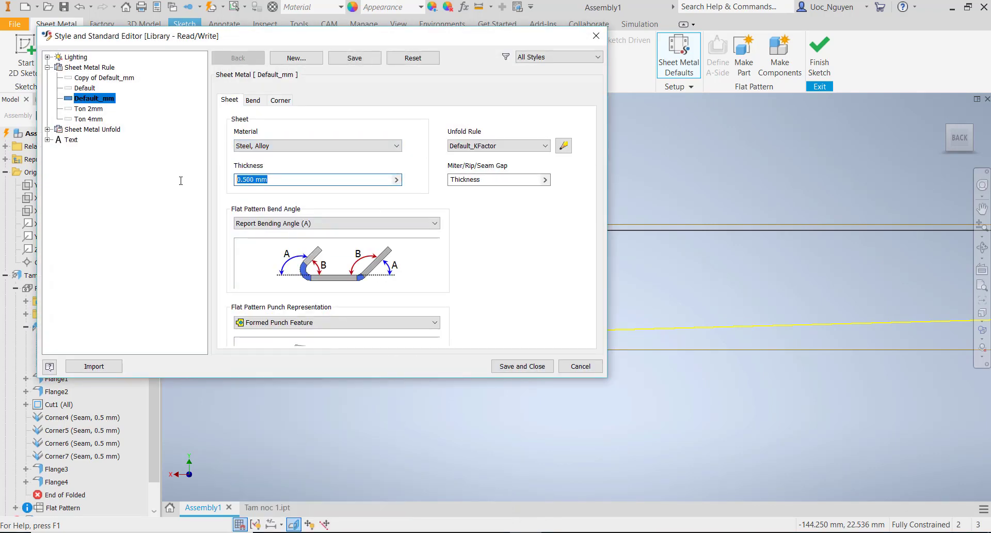
{"action": "type", "text": "2"}
{"action": "key", "text": "Tab"}
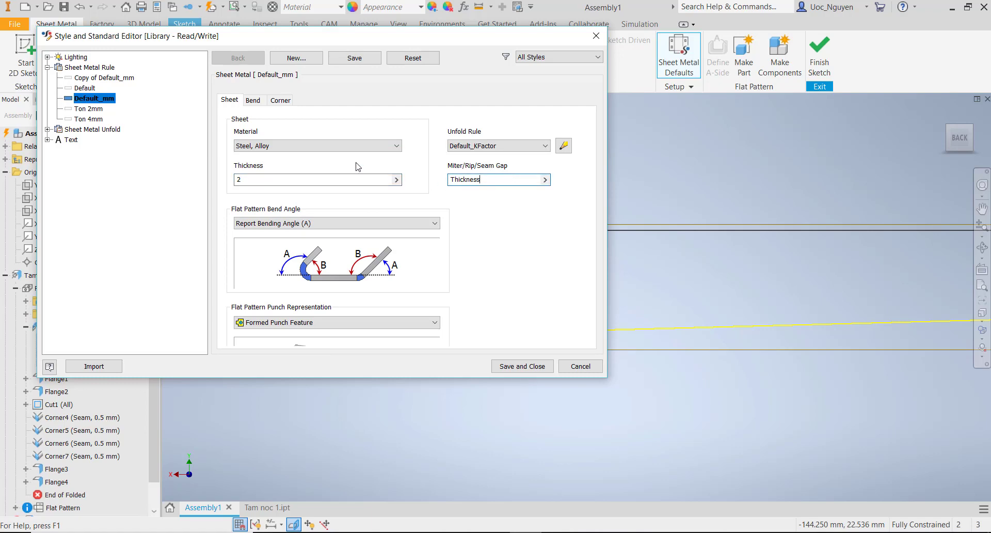
{"action": "left_click", "coordinate": [254, 101]}
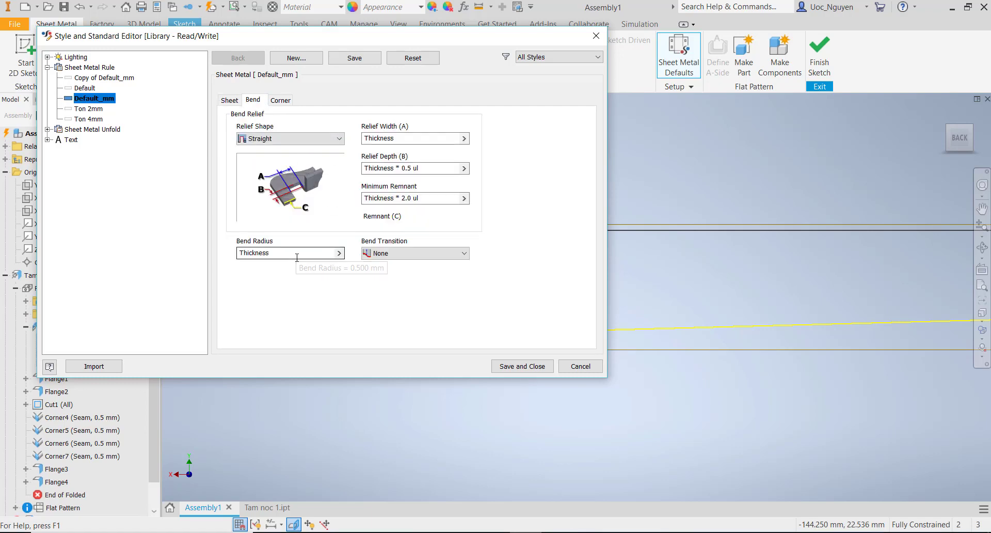
{"action": "left_click_drag", "start_coordinate": [297, 258], "coordinate": [207, 259]}
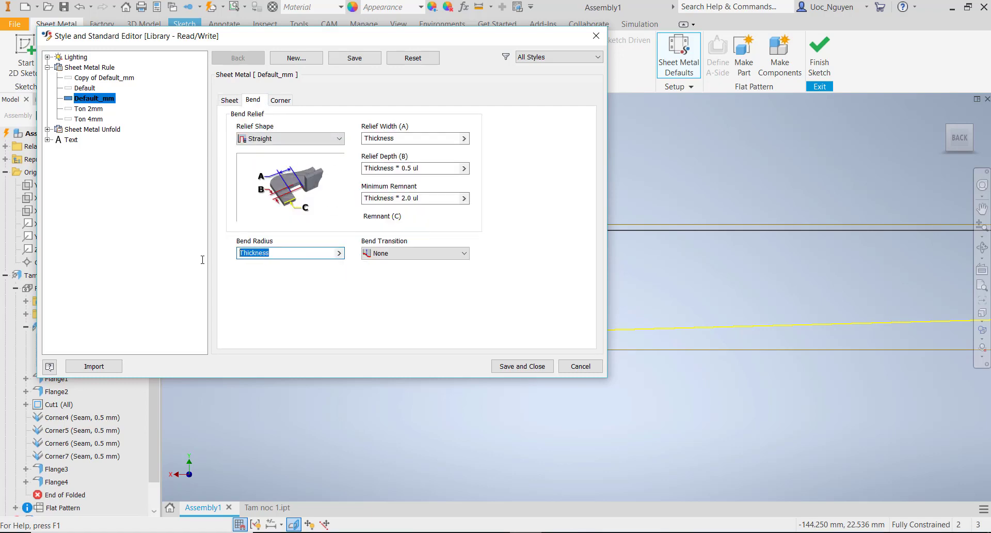
{"action": "left_click", "coordinate": [522, 366]}
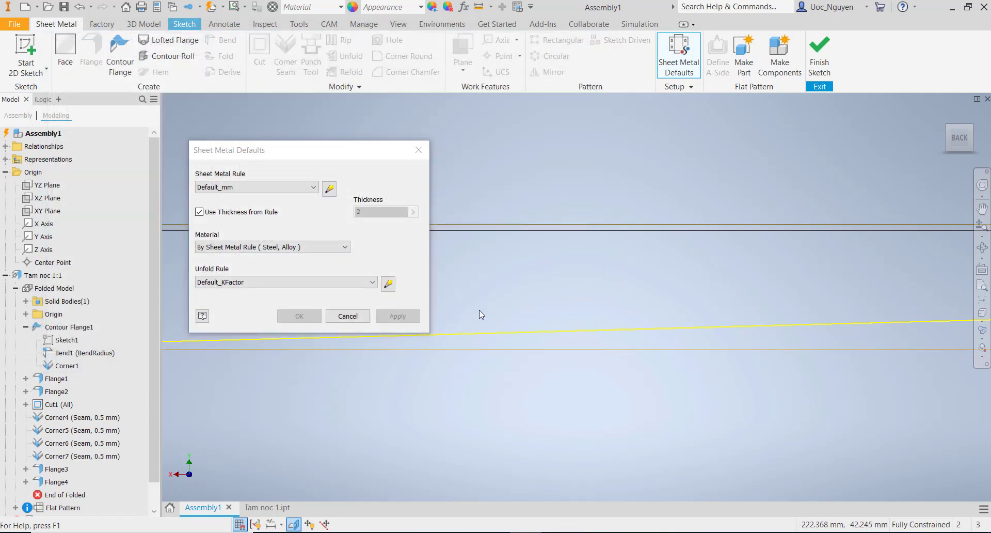
{"action": "left_click", "coordinate": [344, 316]}
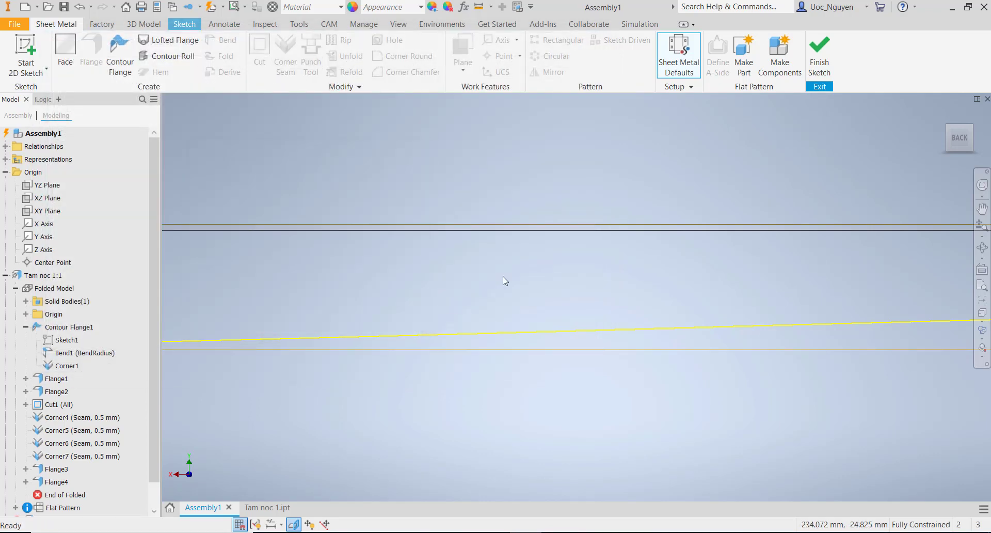
- Sketch an open three-line U profile above the projected sloped line, tilted slightly, with both legs about 24 mm long
{"action": "scroll", "coordinate": [553, 292], "scroll_direction": "down", "scroll_amount": 5}
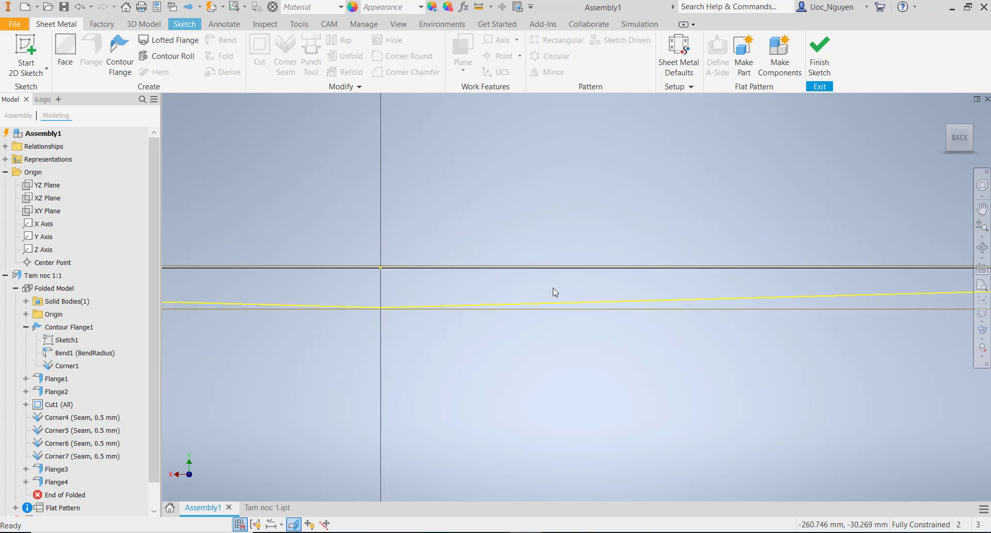
{"action": "left_click", "coordinate": [184, 24]}
{"action": "left_click", "coordinate": [67, 52]}
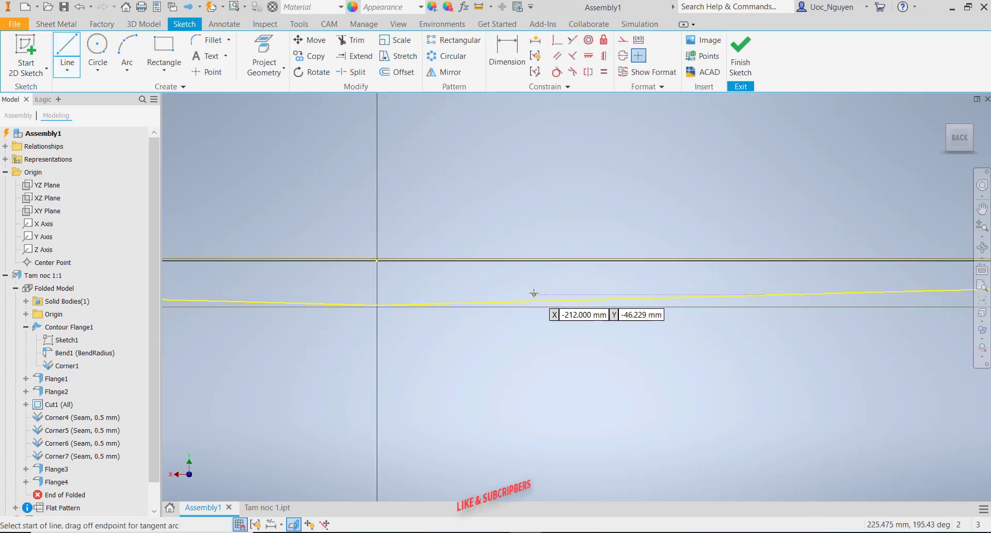
{"action": "scroll", "coordinate": [536, 289], "scroll_direction": "up", "scroll_amount": 5}
{"action": "left_click", "coordinate": [434, 228]}
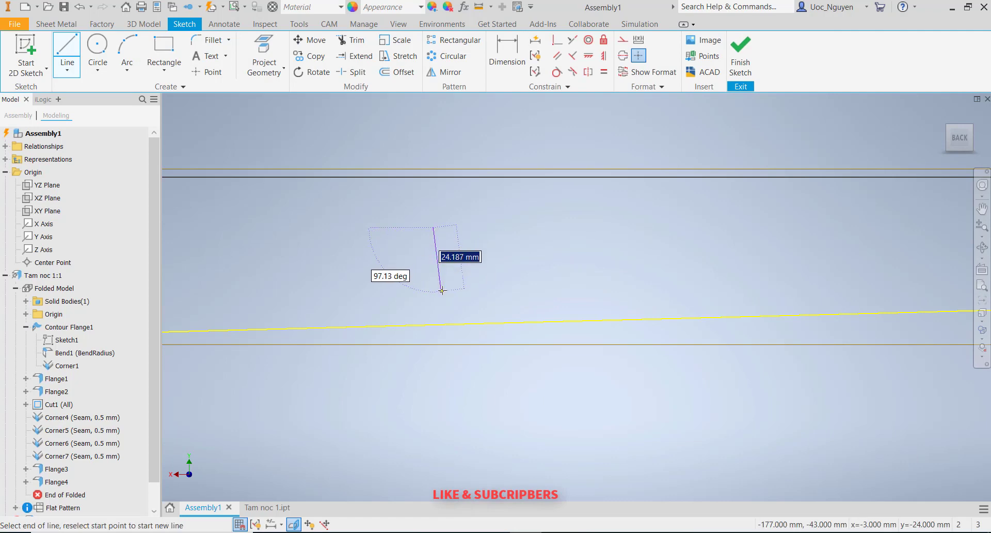
{"action": "left_click", "coordinate": [441, 290]}
{"action": "left_click", "coordinate": [574, 274]}
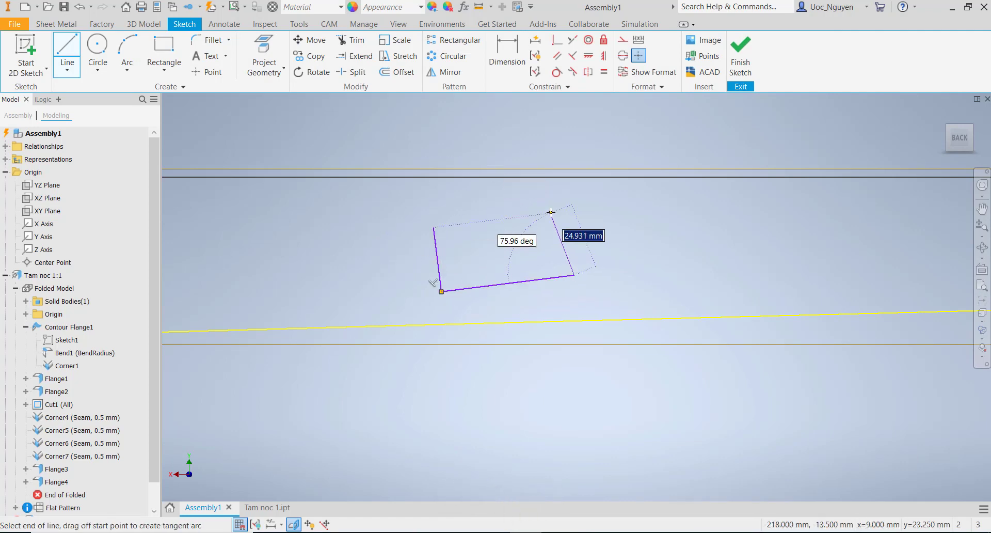
{"action": "left_click", "coordinate": [566, 211]}
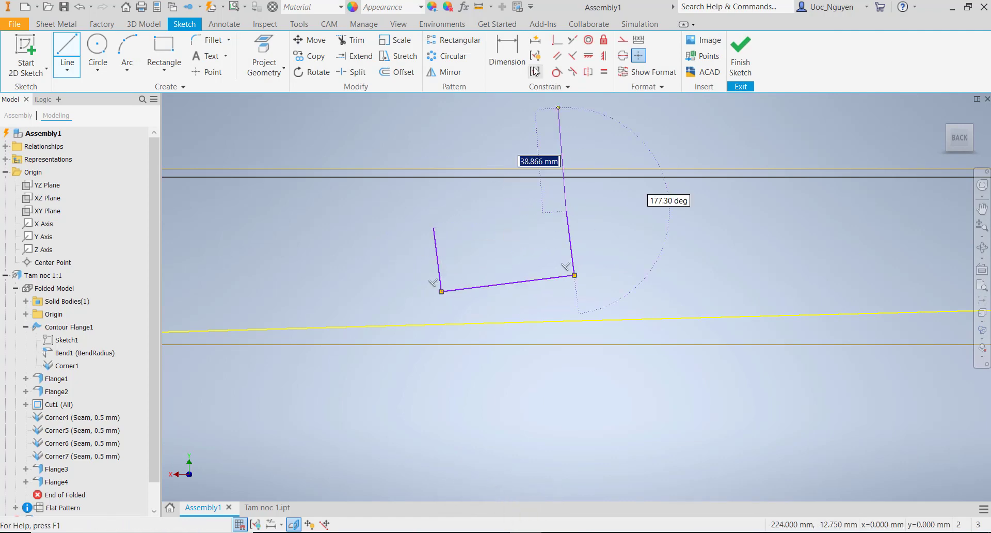
- Add an aligned dimension to the left leg of the U profile and set its length to 35 mm
{"action": "left_click", "coordinate": [506, 52]}
{"action": "left_click", "coordinate": [438, 256]}
{"action": "right_click", "coordinate": [385, 273]}
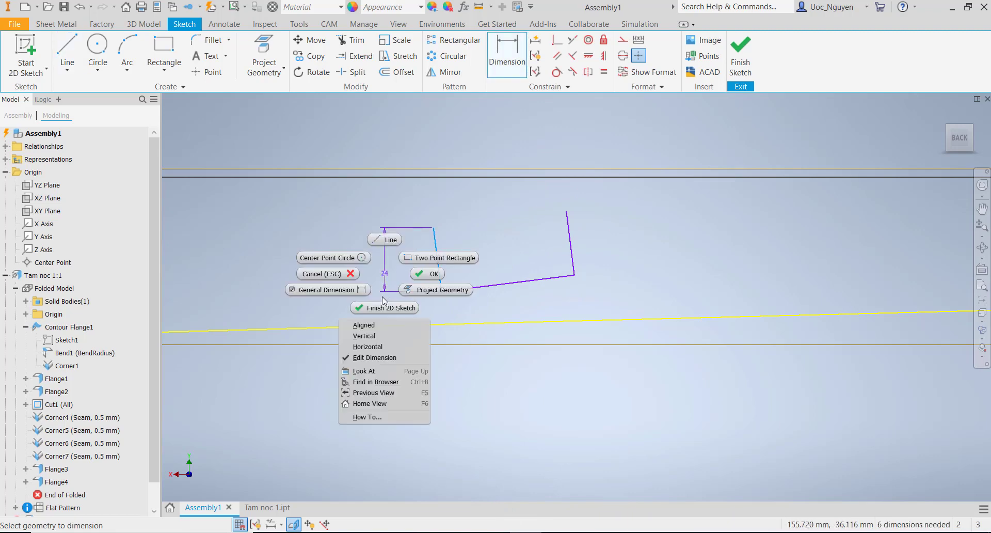
{"action": "left_click", "coordinate": [364, 324]}
{"action": "left_click", "coordinate": [393, 281]}
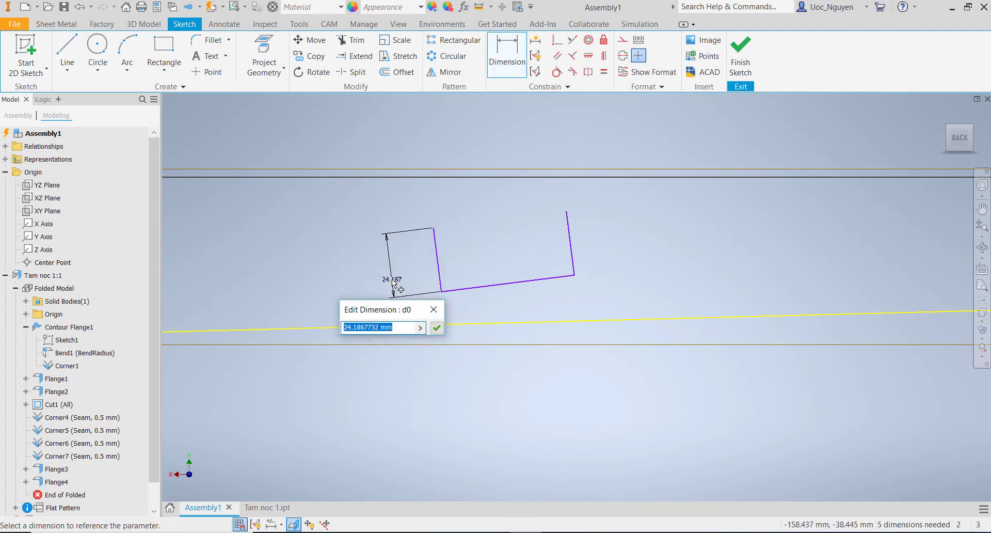
{"action": "type", "text": "35"}
{"action": "key", "text": "Return"}
- Add an aligned dimension to the base line of the U profile and set its length to 40 mm
{"action": "scroll", "coordinate": [506, 256], "scroll_direction": "down", "scroll_amount": 2}
{"action": "scroll", "coordinate": [662, 307], "scroll_direction": "up", "scroll_amount": 3}
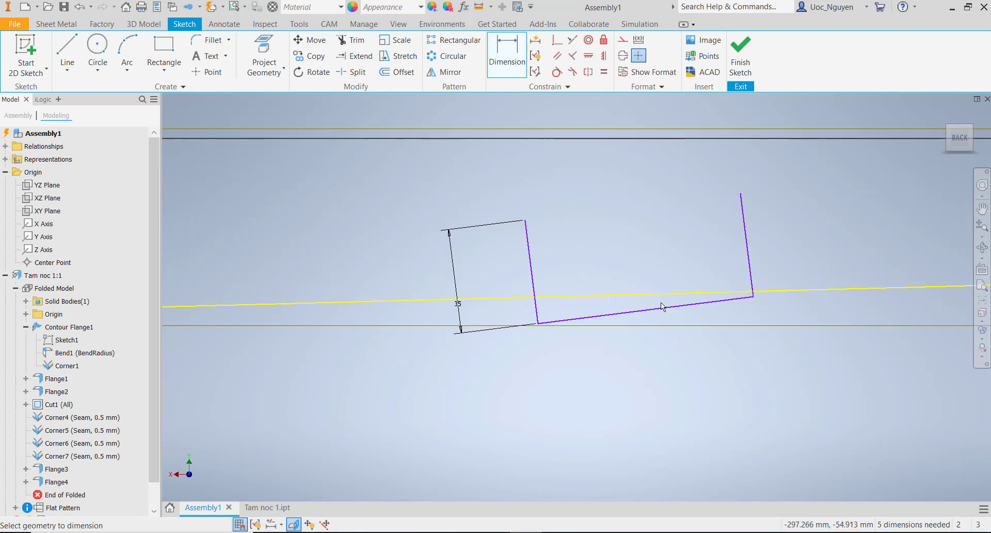
{"action": "left_click", "coordinate": [662, 306]}
{"action": "right_click", "coordinate": [672, 360]}
{"action": "left_click", "coordinate": [652, 405]}
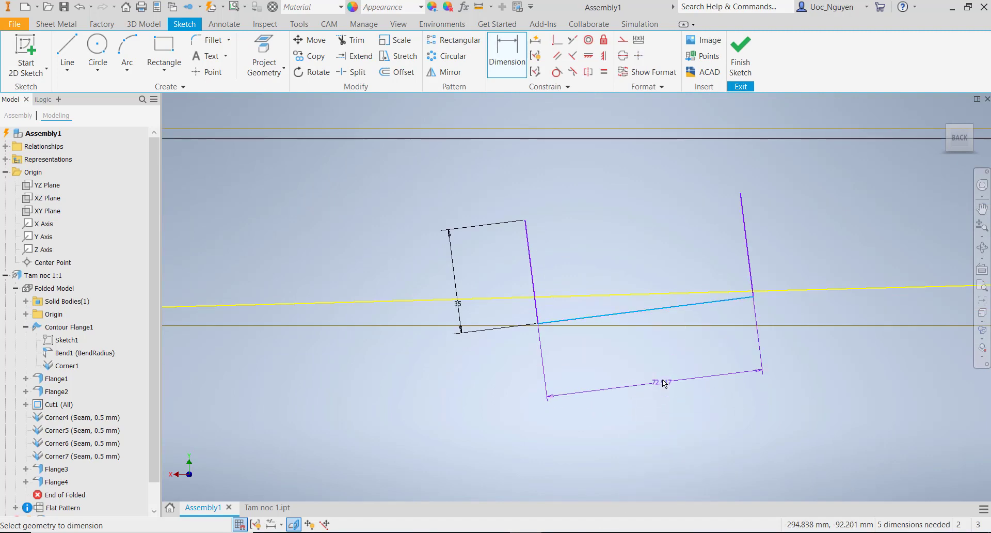
{"action": "left_click", "coordinate": [663, 382]}
{"action": "type", "text": "40"}
{"action": "key", "text": "Return"}
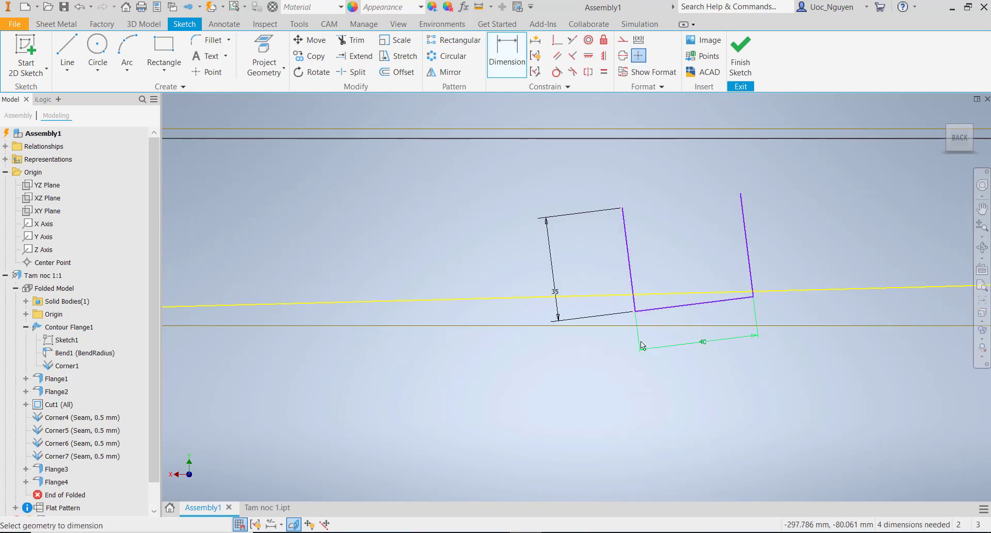
{"action": "middle_click_drag", "start_coordinate": [682, 247], "coordinate": [532, 264]}
{"action": "scroll", "coordinate": [533, 265], "scroll_direction": "down", "scroll_amount": 2}
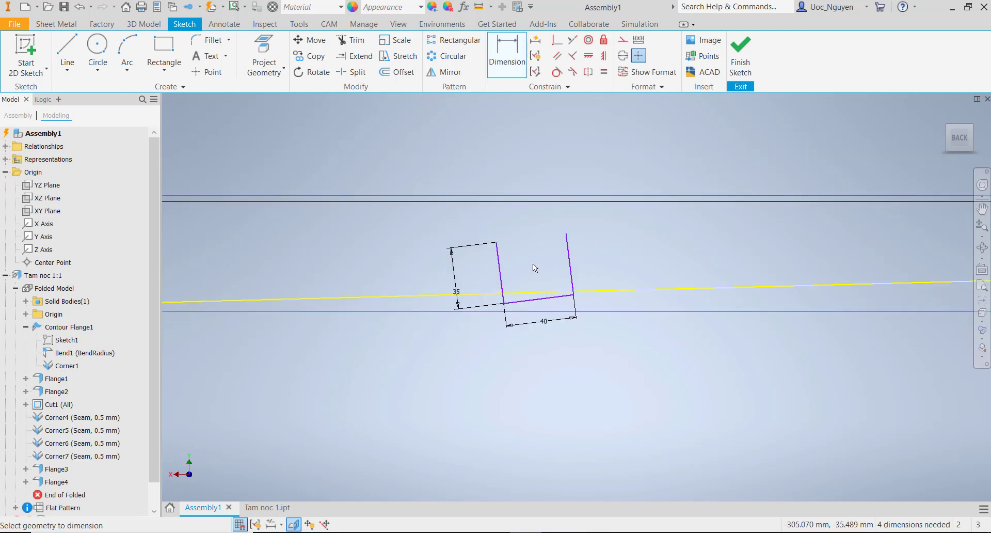
{"action": "scroll", "coordinate": [533, 264], "scroll_direction": "down", "scroll_amount": 3}
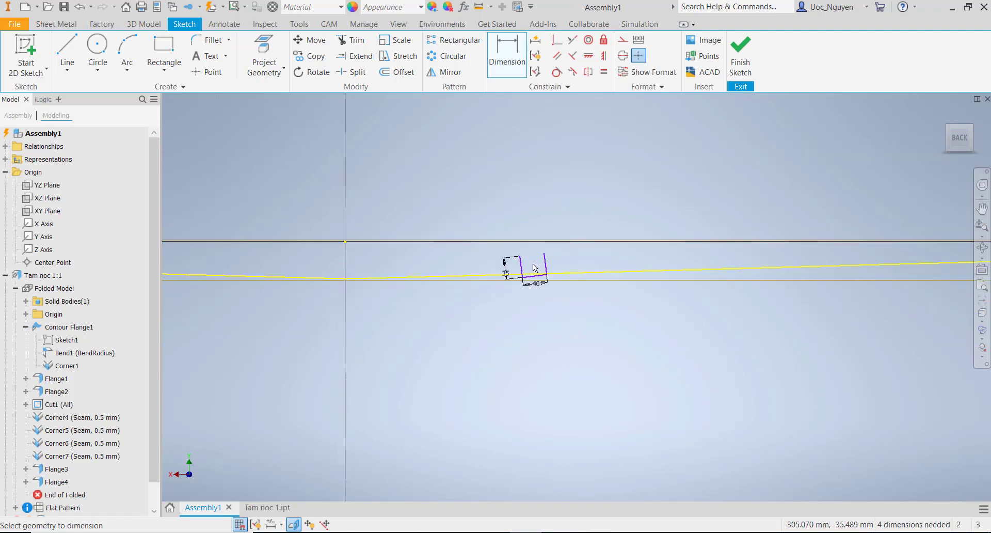
{"action": "scroll", "coordinate": [534, 268], "scroll_direction": "up", "scroll_amount": 3}
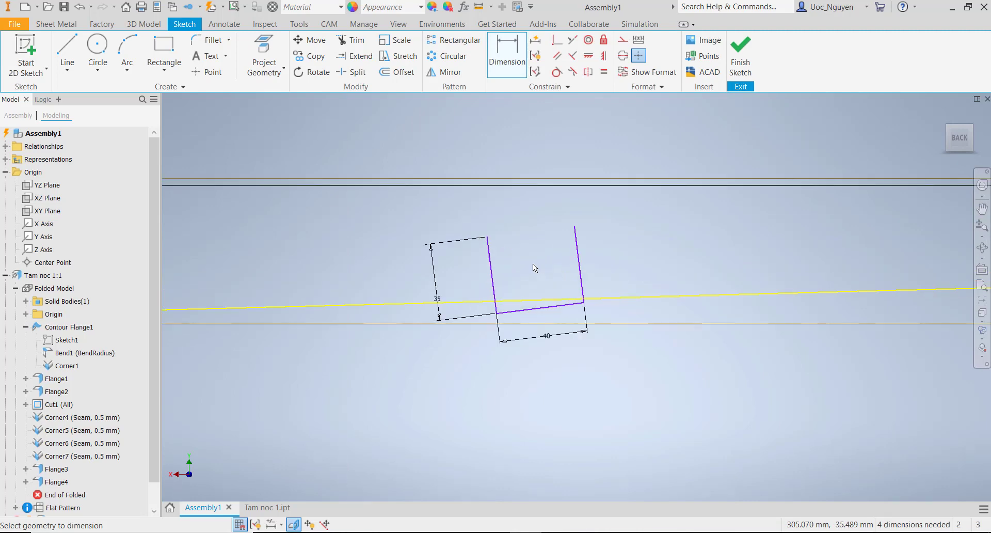
{"action": "scroll", "coordinate": [534, 267], "scroll_direction": "down", "scroll_amount": 3}
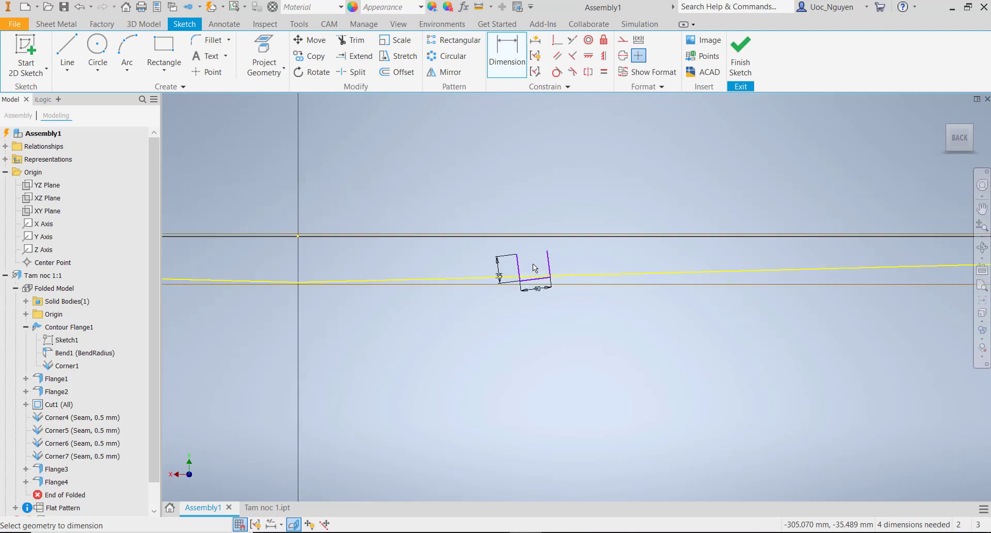
{"action": "scroll", "coordinate": [534, 267], "scroll_direction": "up", "scroll_amount": 3}
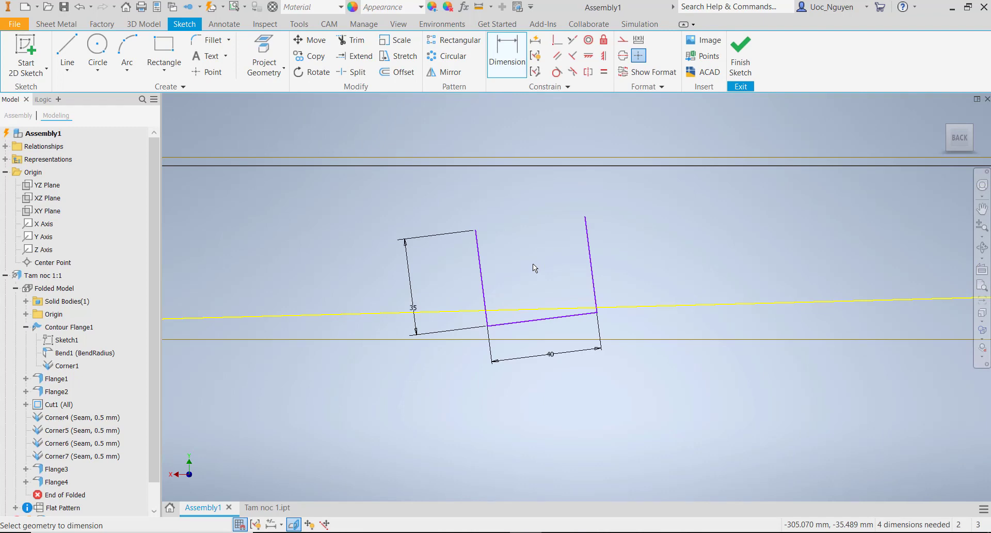
{"action": "key", "text": "Escape"}
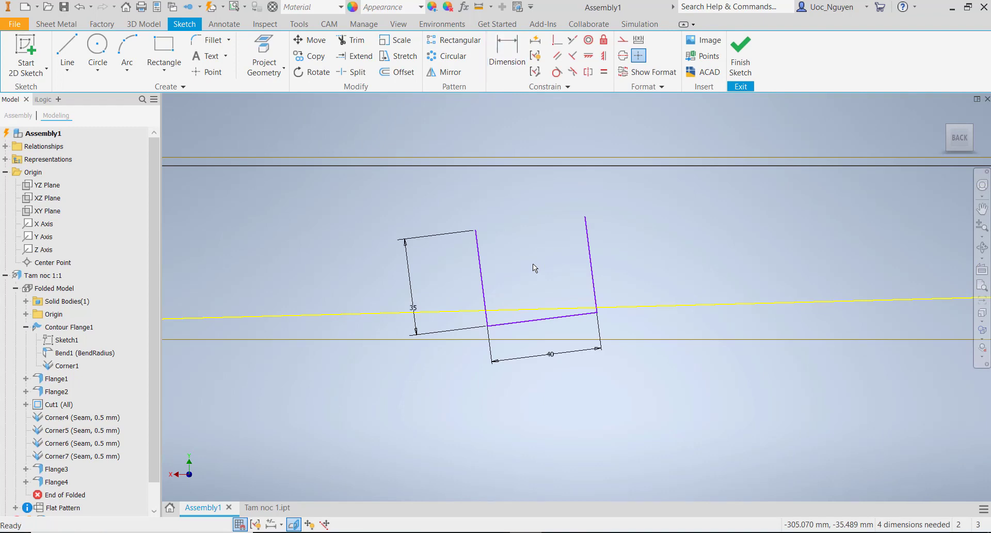
{"action": "scroll", "coordinate": [533, 267], "scroll_direction": "down", "scroll_amount": 3}
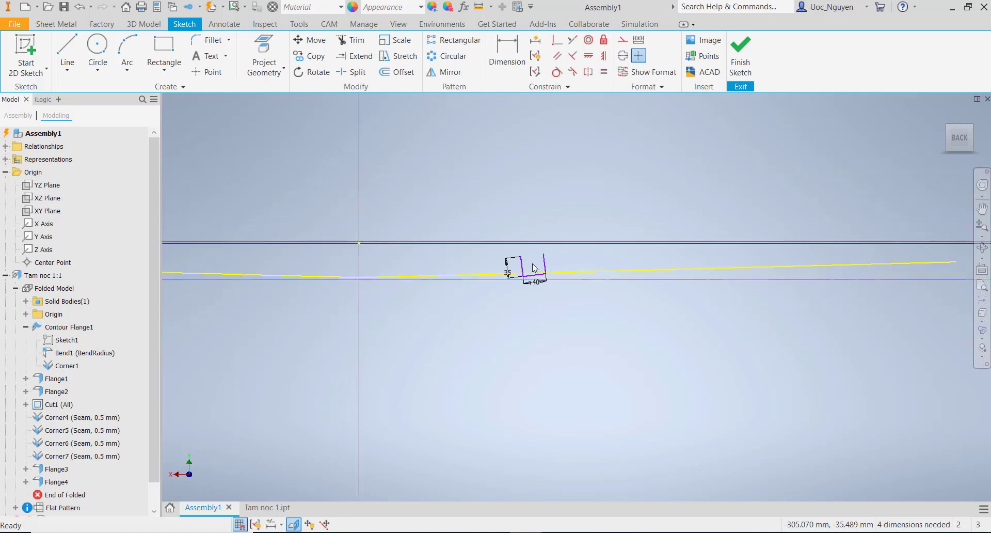
{"action": "middle_click_drag", "start_coordinate": [515, 268], "coordinate": [661, 277]}
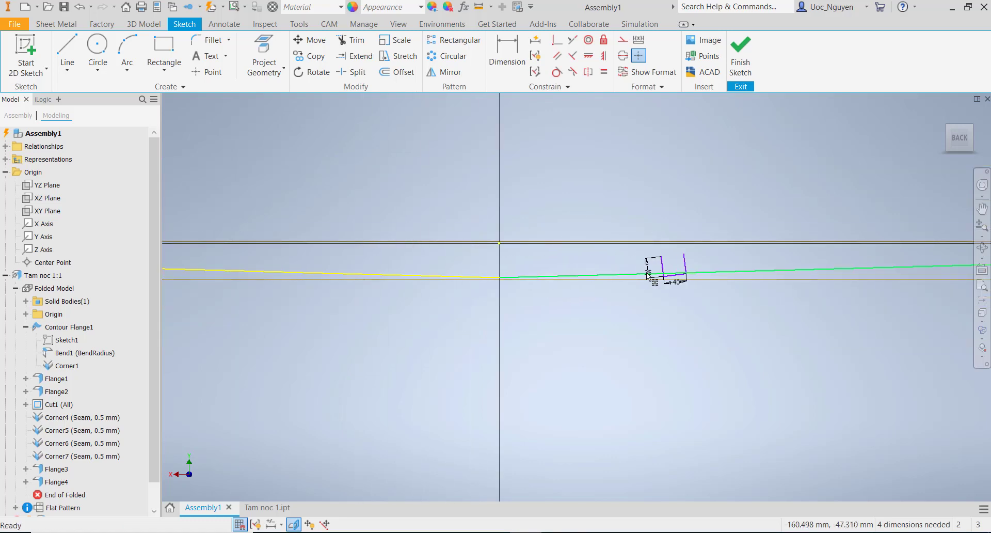
{"action": "scroll", "coordinate": [662, 278], "scroll_direction": "up", "scroll_amount": 2}
{"action": "scroll", "coordinate": [662, 278], "scroll_direction": "up", "scroll_amount": 2}
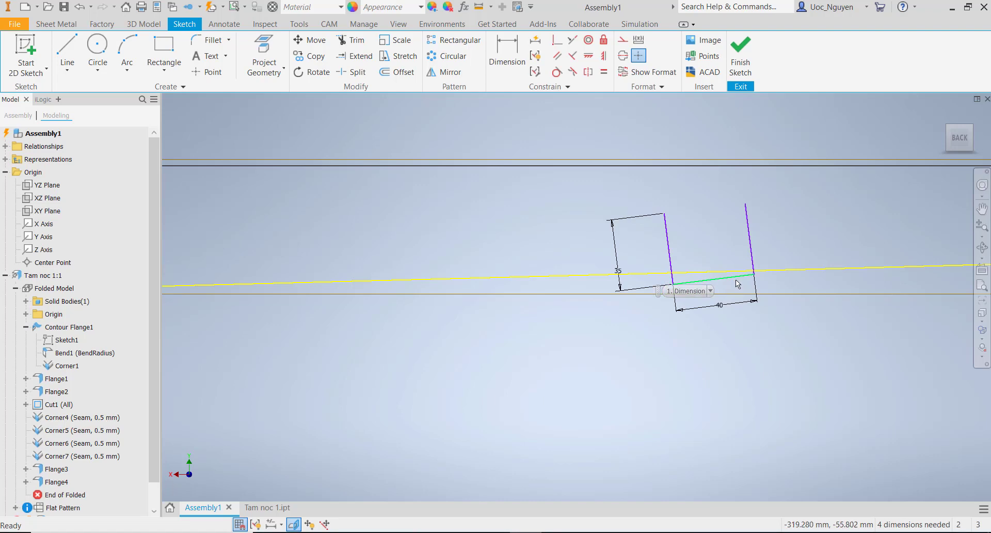
{"action": "middle_click_drag", "start_coordinate": [676, 250], "coordinate": [607, 297]}
{"action": "scroll", "coordinate": [607, 298], "scroll_direction": "down", "scroll_amount": 3}
{"action": "scroll", "coordinate": [608, 297], "scroll_direction": "up", "scroll_amount": 4}
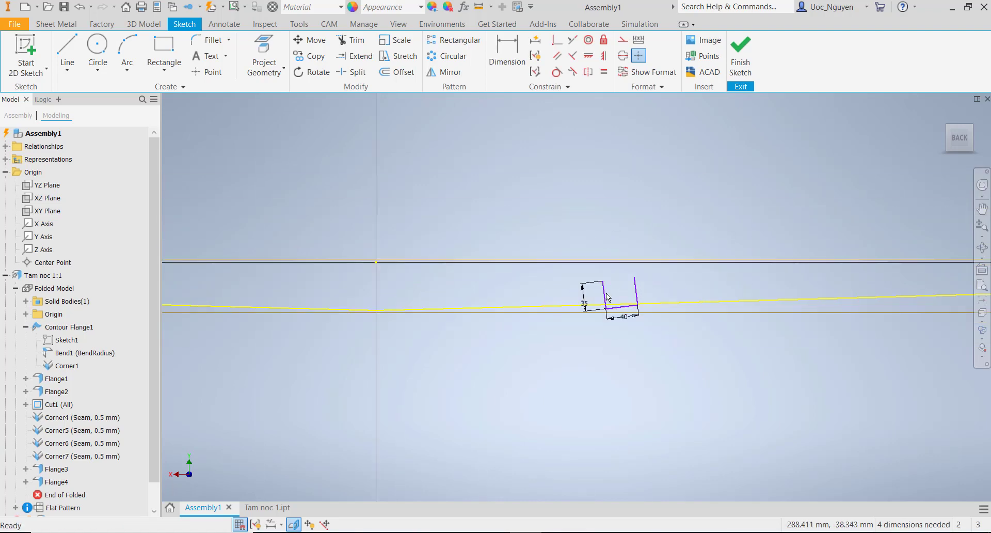
- Move the U profile's base line just above the projected sloped line and constrain both legs to equal length
{"action": "mouse_move", "coordinate": [646, 329]}
{"action": "left_mouse_down"}
{"action": "mouse_move", "coordinate": [627, 294]}
{"action": "mouse_move", "coordinate": [637, 309]}
{"action": "mouse_move", "coordinate": [643, 298]}
{"action": "left_mouse_up"}
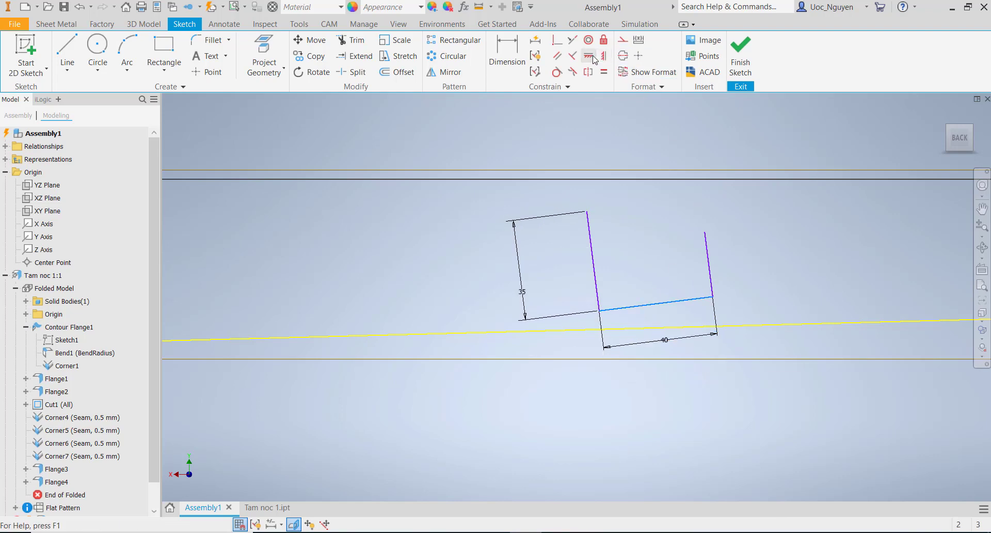
{"action": "left_click", "coordinate": [603, 72]}
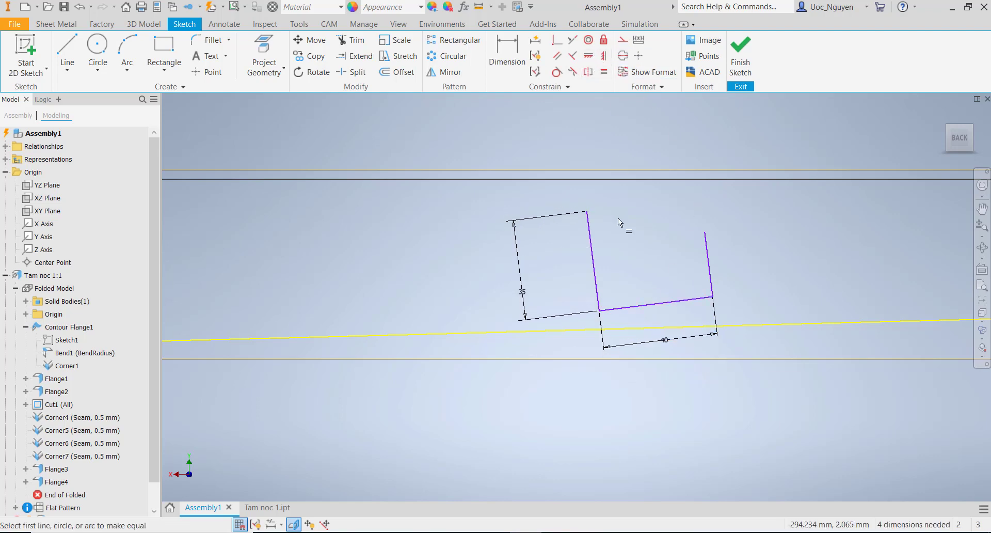
{"action": "left_click", "coordinate": [593, 261]}
{"action": "left_click", "coordinate": [709, 267]}
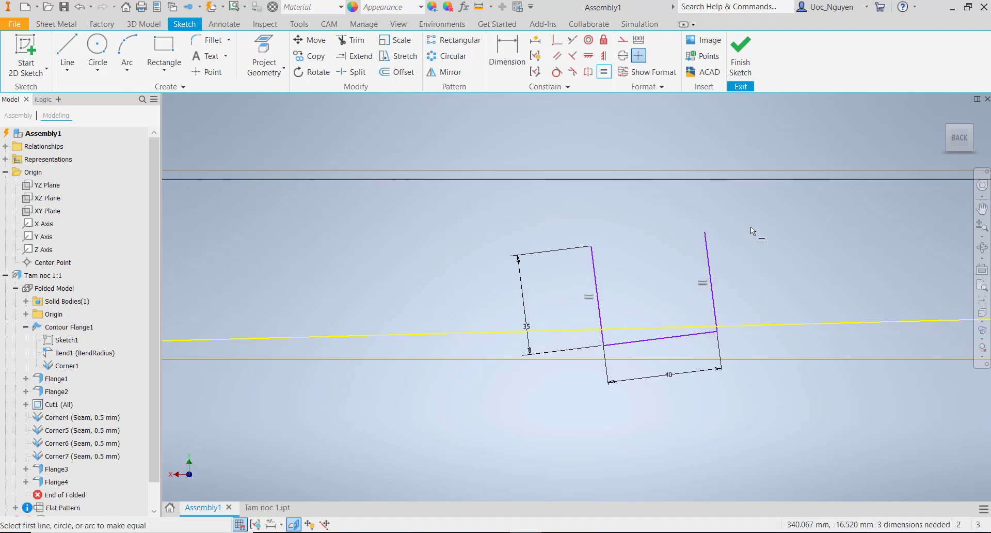
{"action": "key", "text": "Escape"}
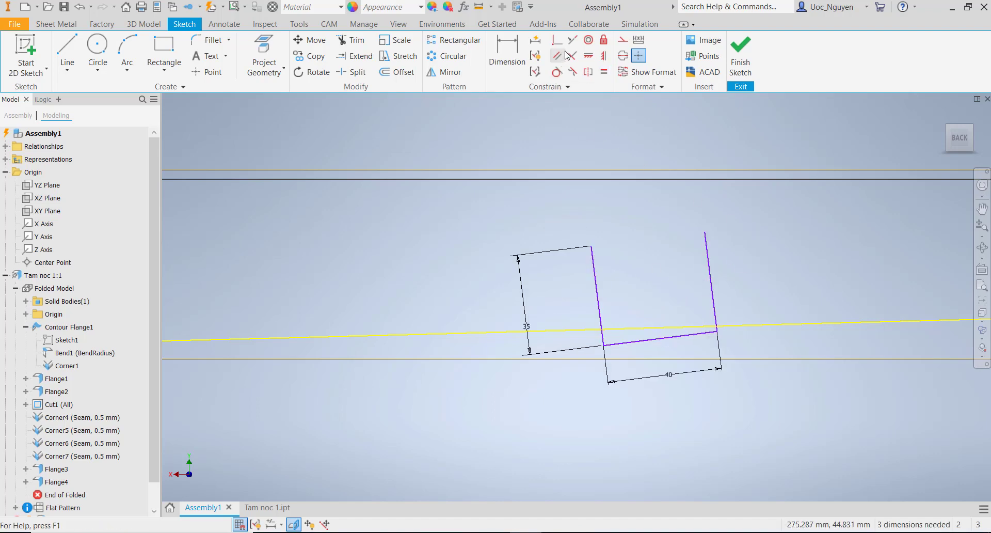
- Make the U profile's base line collinear with the projected sloped line of the tray
{"action": "left_click", "coordinate": [572, 40]}
{"action": "left_click", "coordinate": [670, 337]}
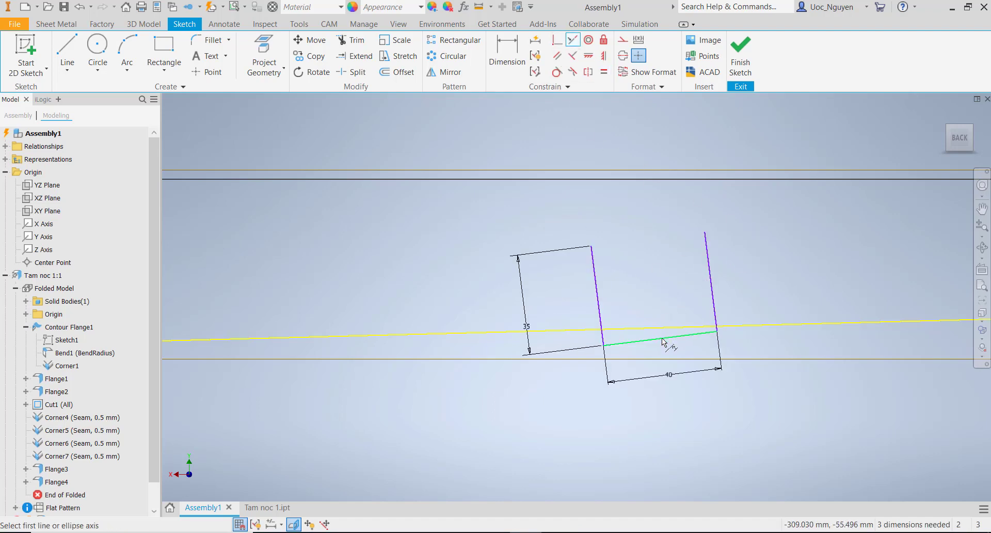
{"action": "left_click", "coordinate": [666, 331]}
{"action": "scroll", "coordinate": [645, 264], "scroll_direction": "down", "scroll_amount": 6}
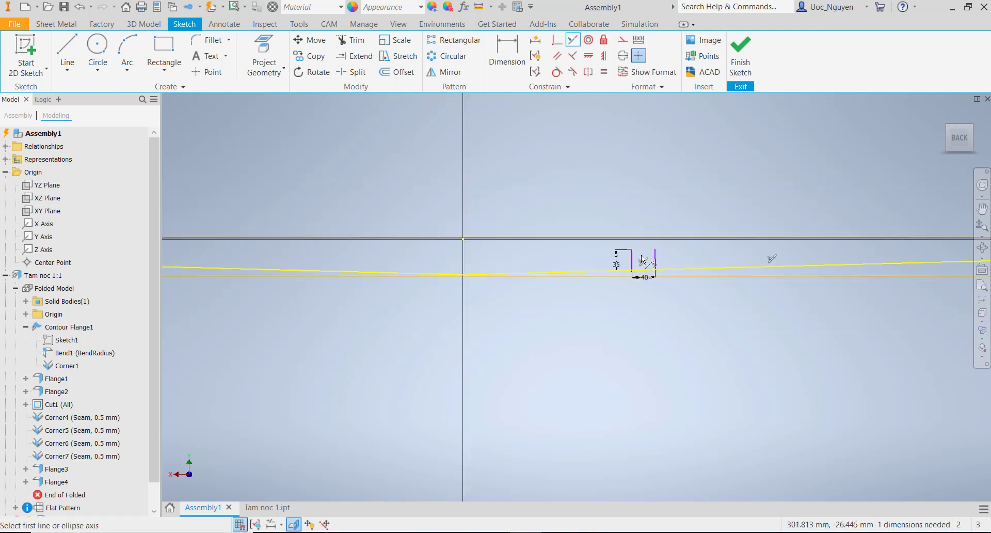
{"action": "key", "text": "Escape"}
- Convert both projected sloped lines to construction geometry
{"action": "left_click_drag", "start_coordinate": [516, 265], "coordinate": [436, 363]}
{"action": "right_click", "coordinate": [552, 374]}
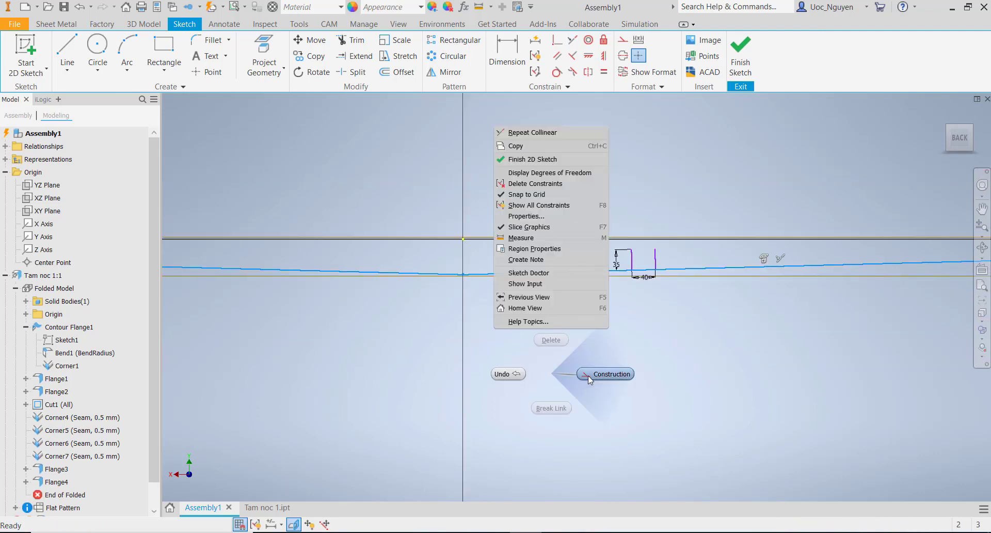
{"action": "left_click", "coordinate": [587, 376]}
{"action": "scroll", "coordinate": [535, 261], "scroll_direction": "up", "scroll_amount": 3}
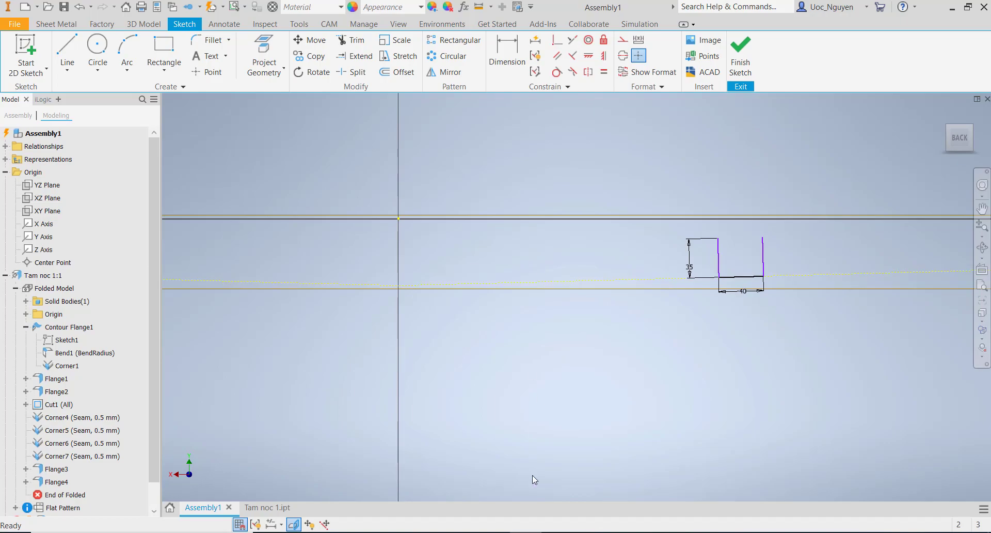
- Check the stiffener spacing on the PowerPoint drawing, return to Inventor and dimension the left leg 300 mm from the vertex of the projected lines
{"action": "key", "text": "alt+Tab"}
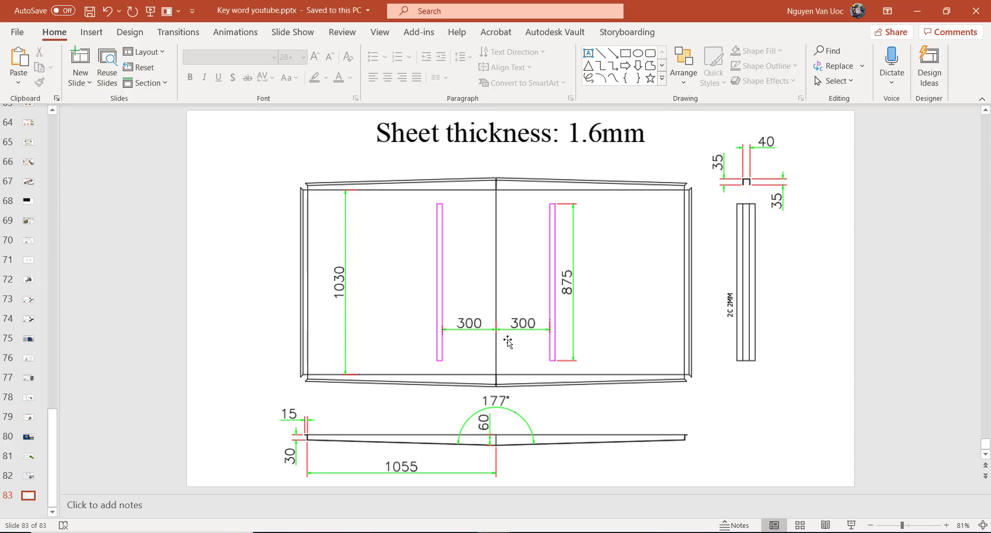
{"action": "key", "text": "alt+Tab"}
{"action": "key", "text": "d"}
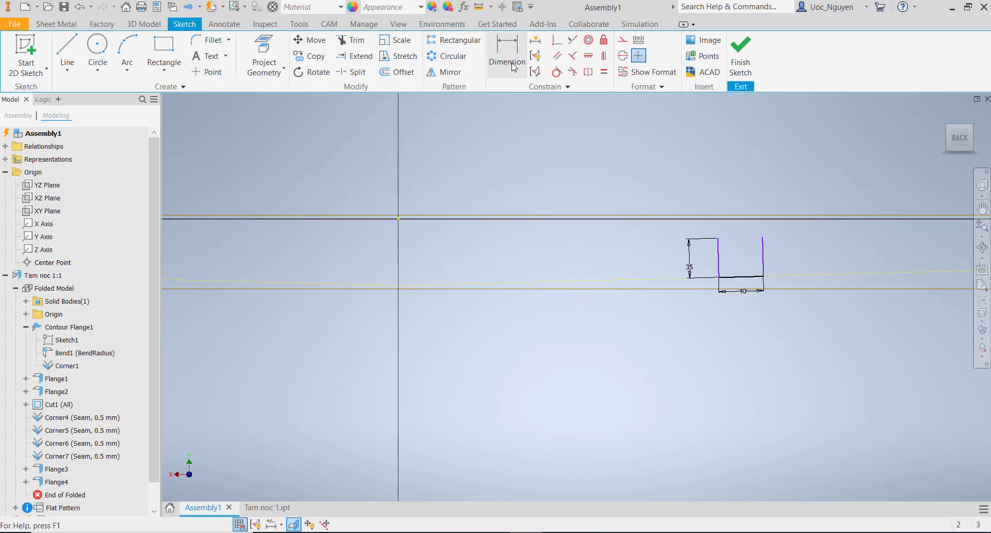
{"action": "left_click", "coordinate": [718, 258]}
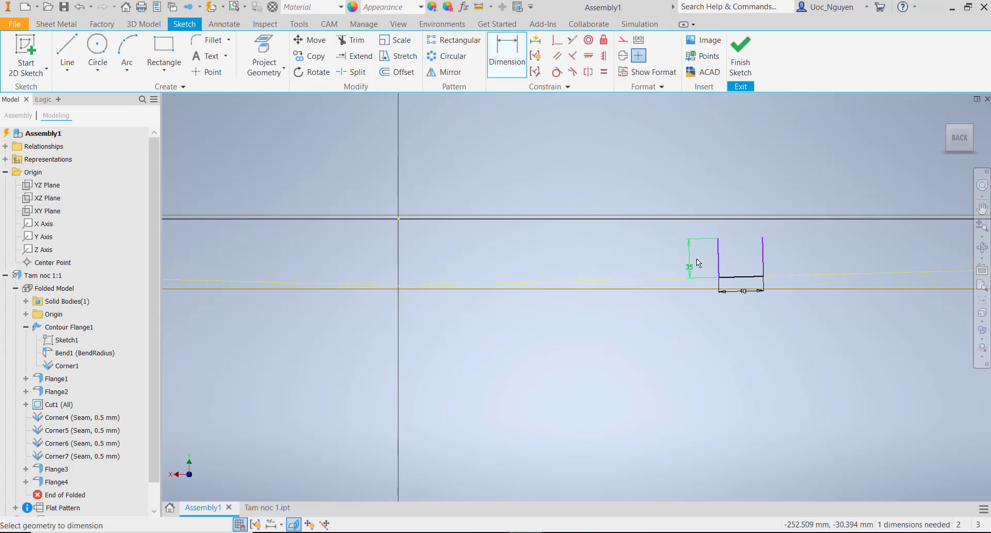
{"action": "left_click", "coordinate": [399, 287]}
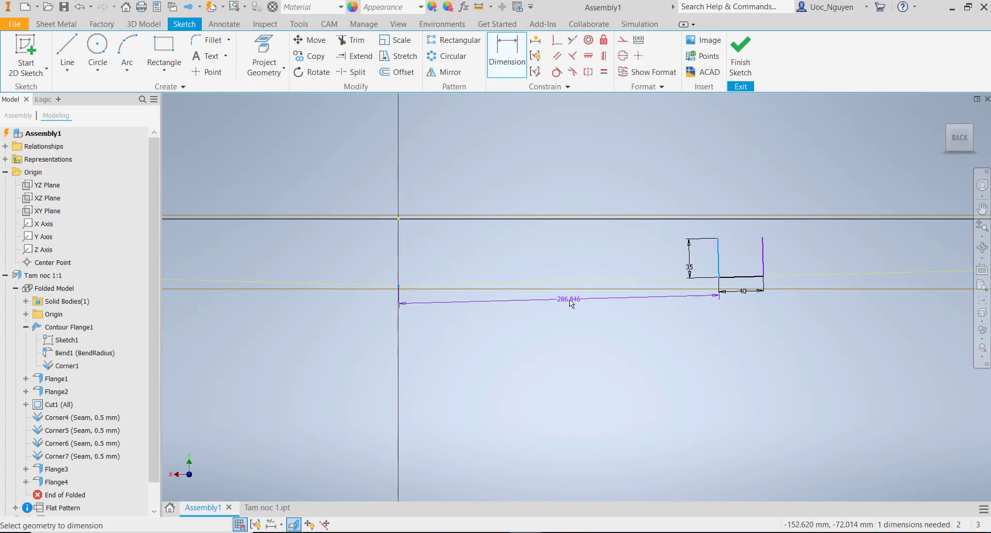
{"action": "left_click", "coordinate": [567, 299]}
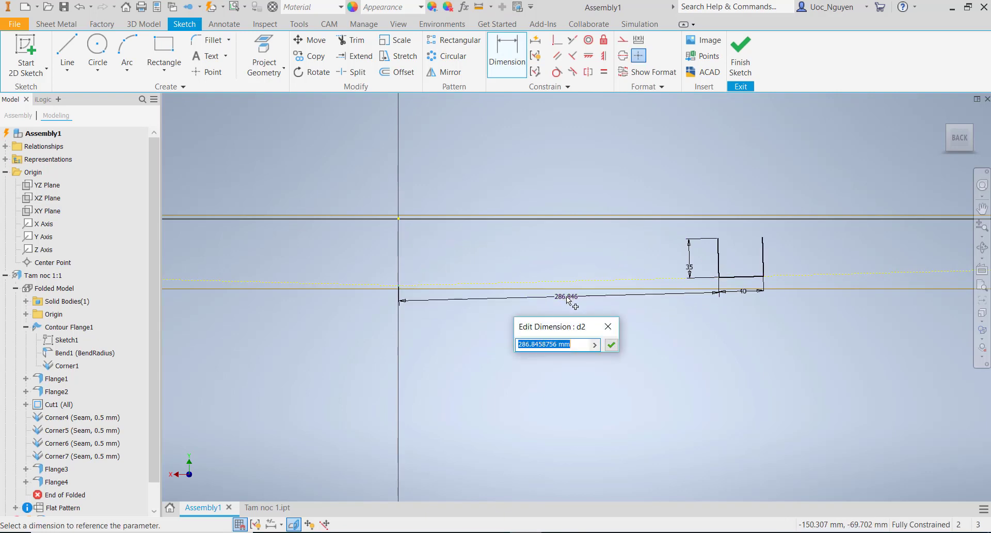
{"action": "type", "text": "300"}
{"action": "key", "text": "Return"}
{"action": "scroll", "coordinate": [568, 305], "scroll_direction": "up", "scroll_amount": 3}
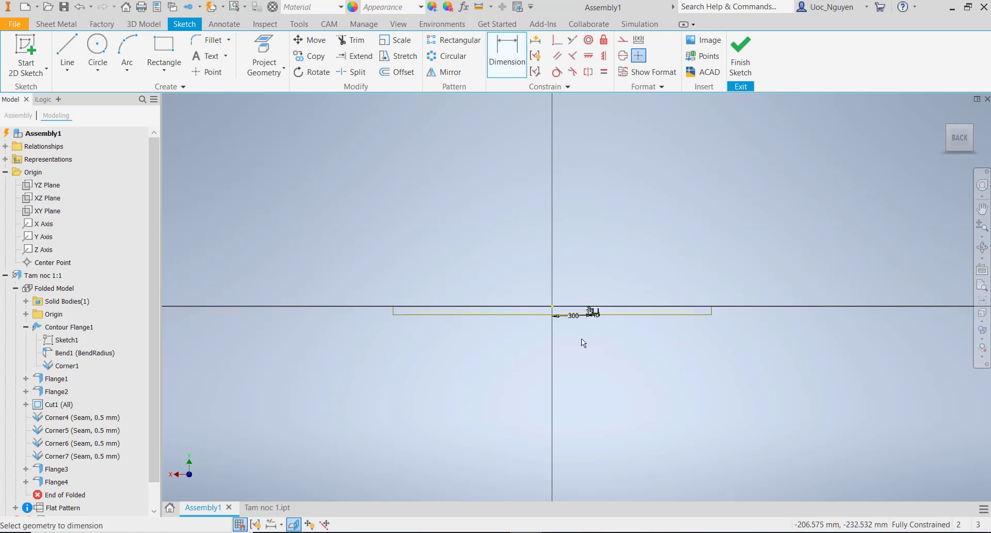
{"action": "scroll", "coordinate": [591, 313], "scroll_direction": "down", "scroll_amount": 6}
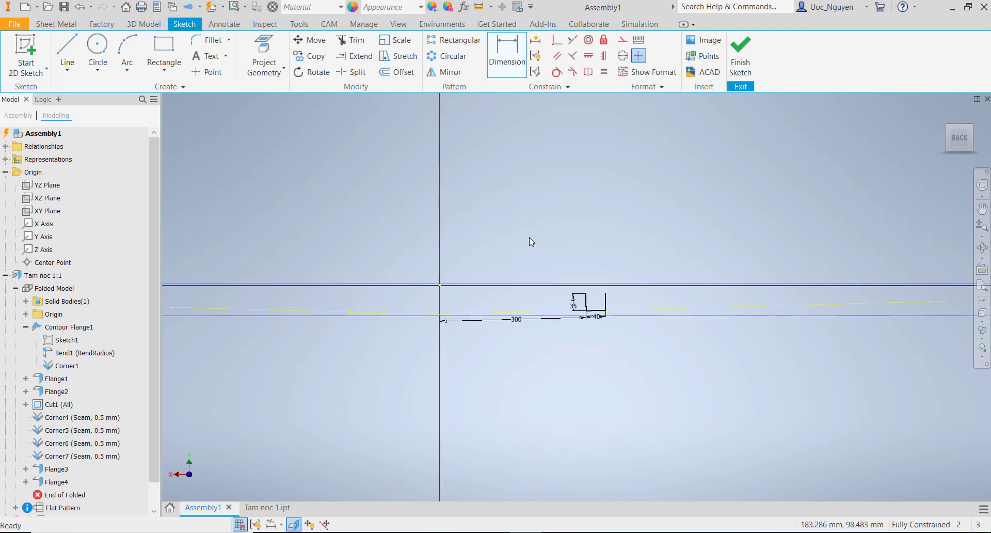
{"action": "middle_click_drag", "start_coordinate": [528, 237], "coordinate": [536, 224]}
{"action": "key", "text": "Escape"}
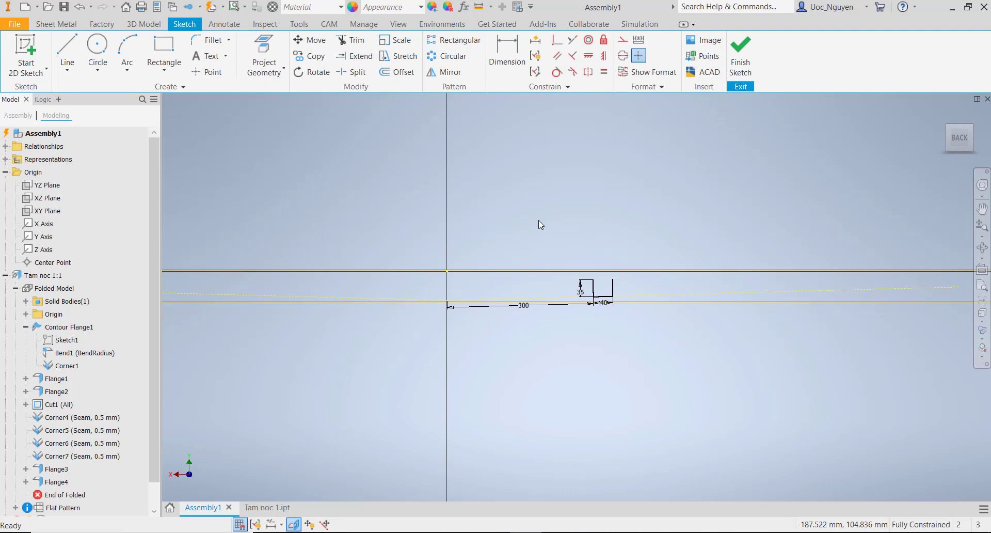
- Finish the sketch and create a contour flange from the U profile, extended symmetrically over a distance of 875 mm
{"action": "scroll", "coordinate": [614, 303], "scroll_direction": "down", "scroll_amount": 5}
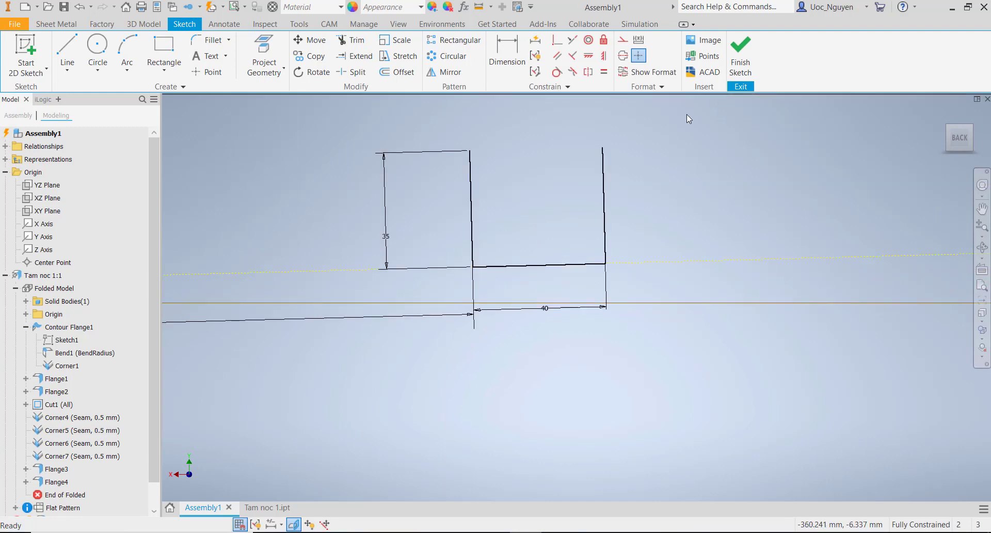
{"action": "left_click", "coordinate": [747, 62]}
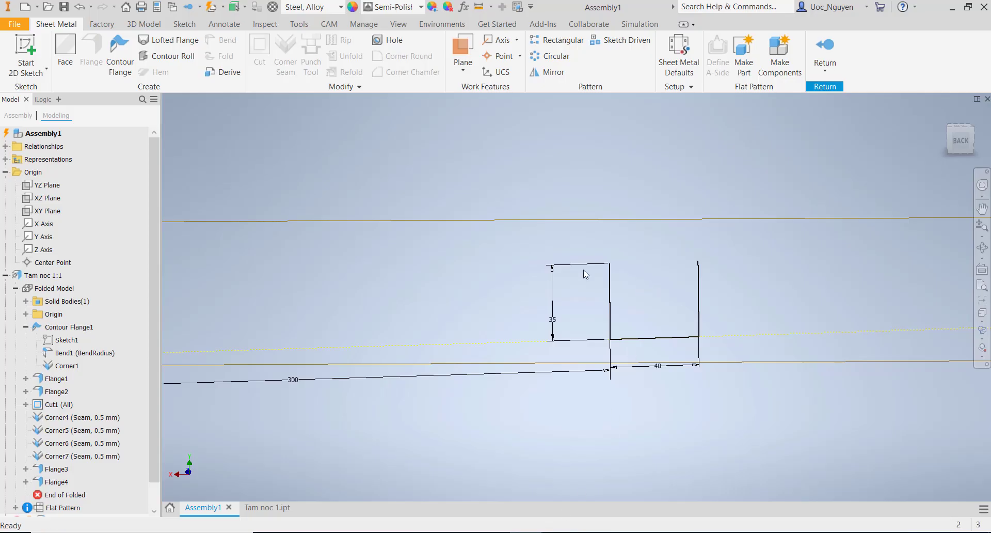
{"action": "left_click", "coordinate": [120, 54]}
{"action": "scroll", "coordinate": [651, 318], "scroll_direction": "down", "scroll_amount": 3}
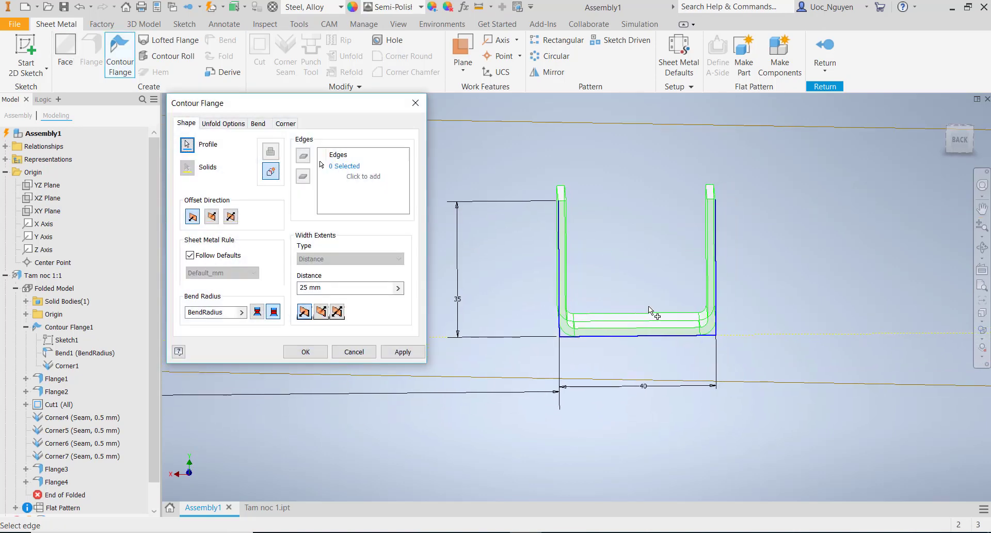
{"action": "left_click", "coordinate": [337, 311]}
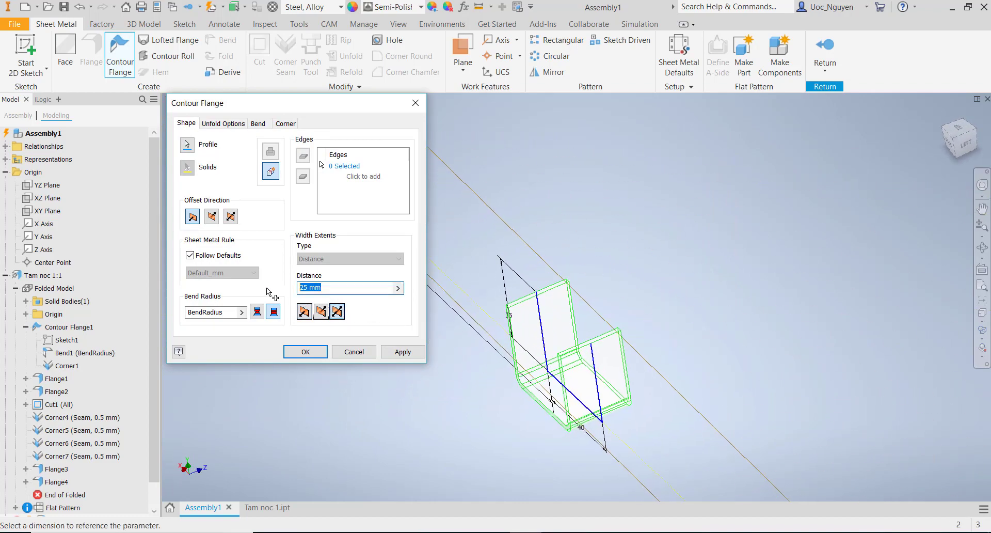
{"action": "type", "text": "875"}
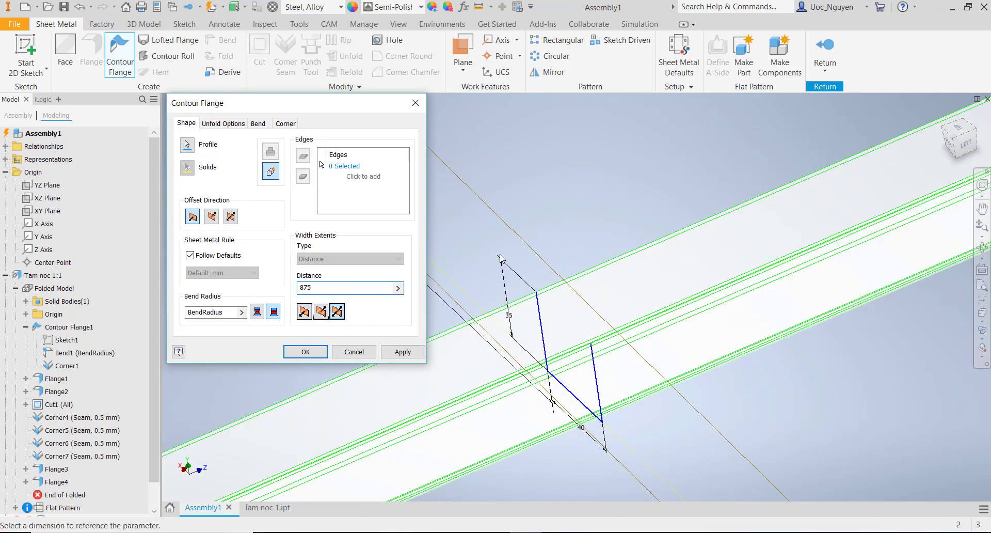
{"action": "left_click", "coordinate": [307, 352]}
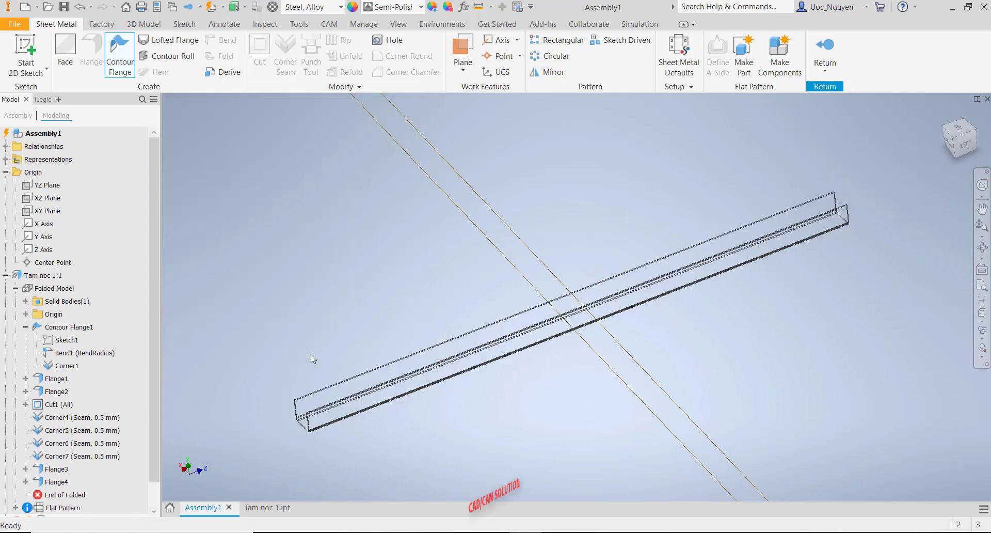
- Display the model shaded with edges, hide the stiffener's work plane and return to the assembly
{"action": "left_click", "coordinate": [983, 340]}
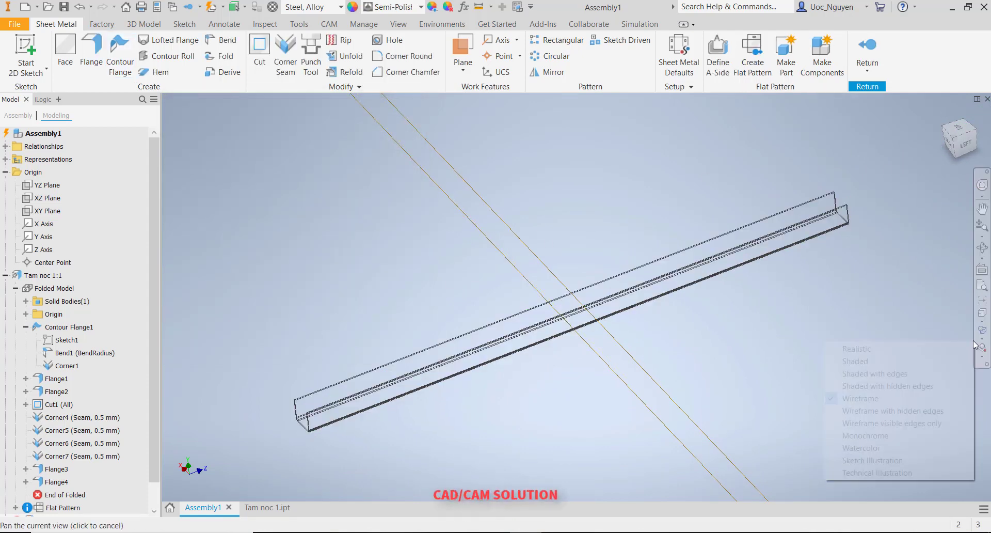
{"action": "left_click", "coordinate": [932, 373]}
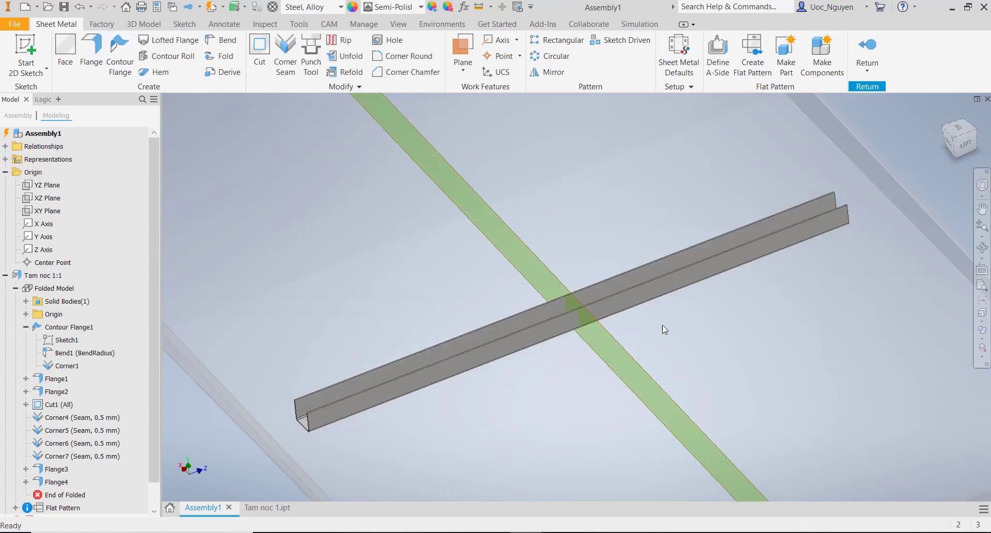
{"action": "right_click", "coordinate": [605, 328]}
{"action": "left_click", "coordinate": [633, 343]}
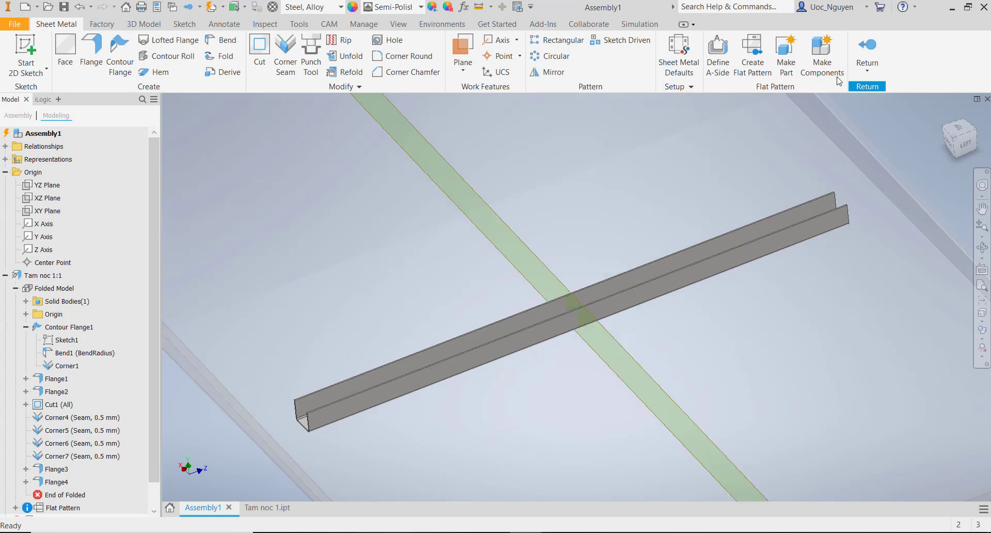
{"action": "left_click", "coordinate": [865, 51]}
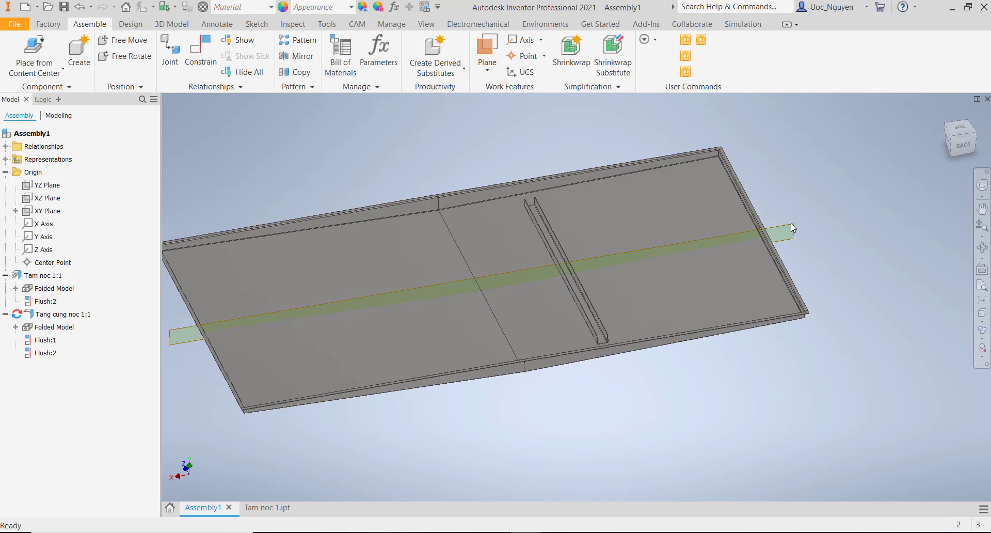
- Hide the XY Plane in Tam noc 1.ipt and go back to Assembly1
{"action": "left_click", "coordinate": [272, 508]}
{"action": "right_click", "coordinate": [299, 383]}
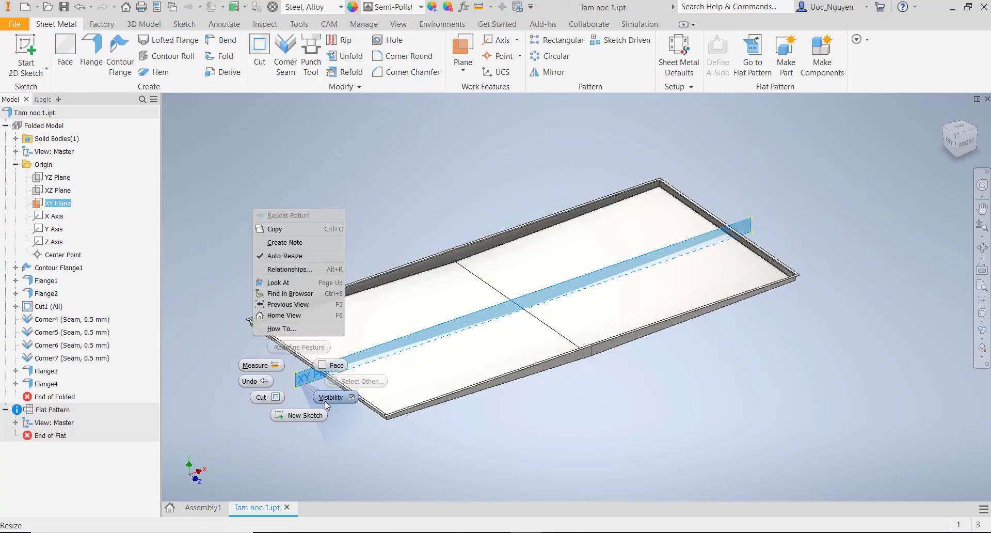
{"action": "left_click", "coordinate": [327, 398]}
{"action": "left_click", "coordinate": [214, 509]}
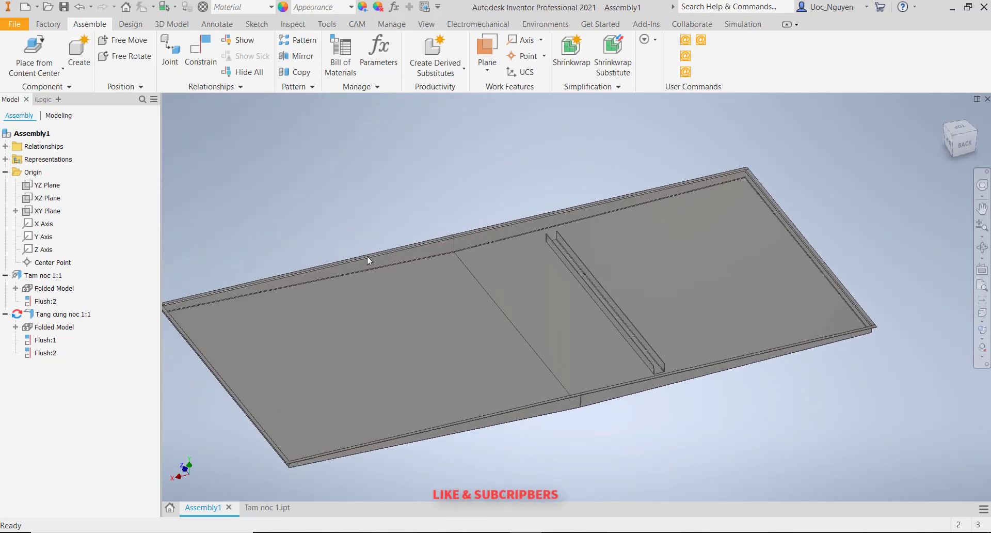
- Ground the Tang cung noc 1:1 stiffener component in the assembly
{"action": "right_click", "coordinate": [58, 316]}
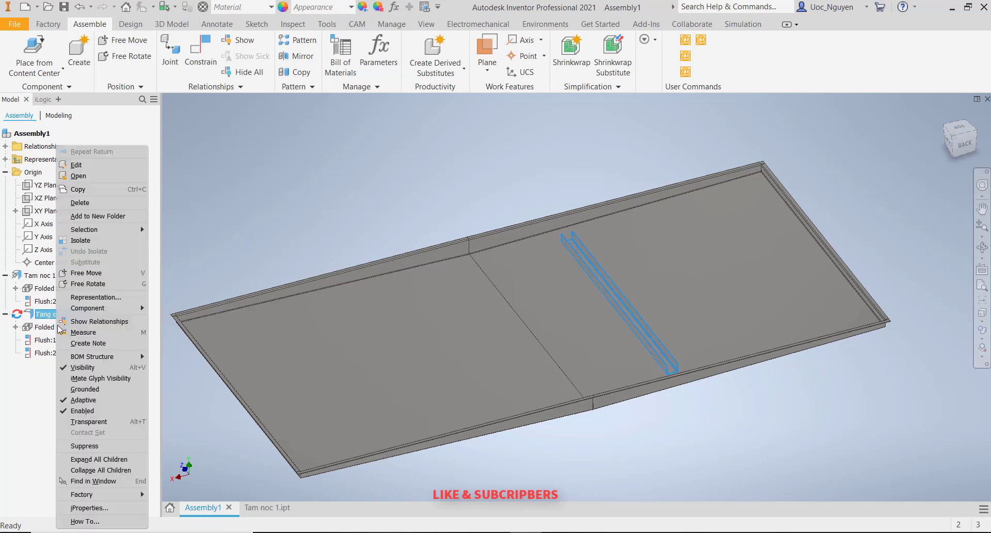
{"action": "left_click", "coordinate": [76, 389]}
{"action": "left_click", "coordinate": [437, 160]}
{"action": "scroll", "coordinate": [433, 172], "scroll_direction": "up", "scroll_amount": 3}
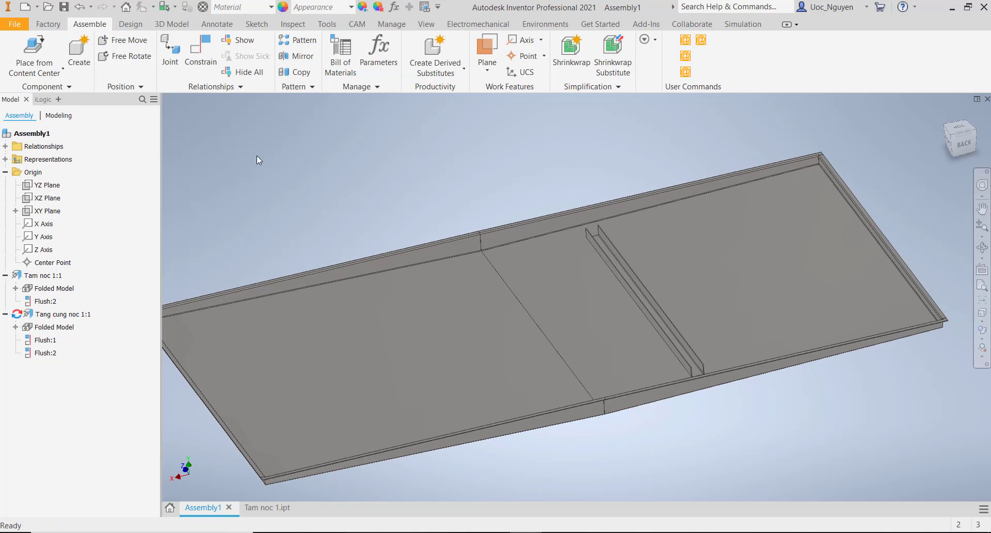
- Open the Tang cung noc 1 part in its own window and hide Work Plane1
{"action": "right_click", "coordinate": [88, 313]}
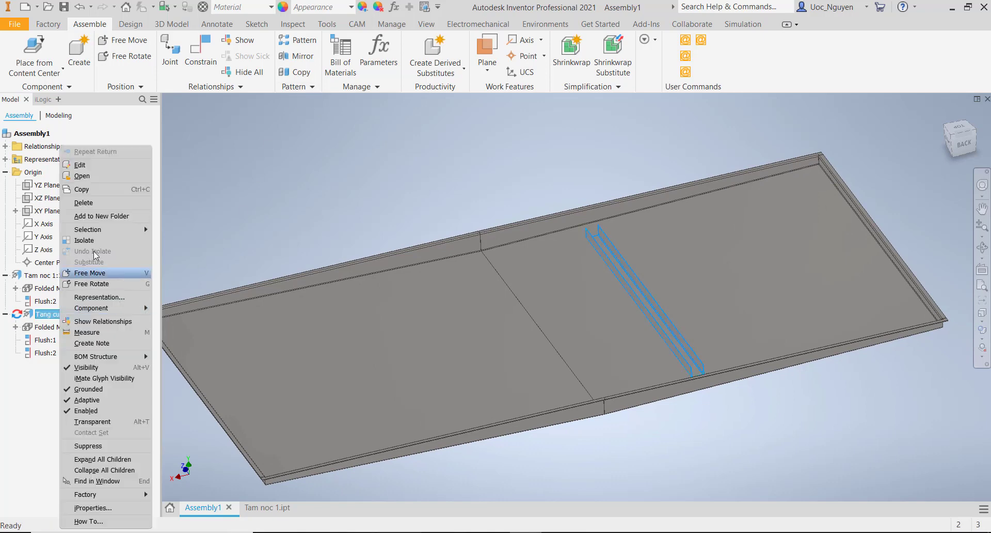
{"action": "left_click", "coordinate": [98, 175]}
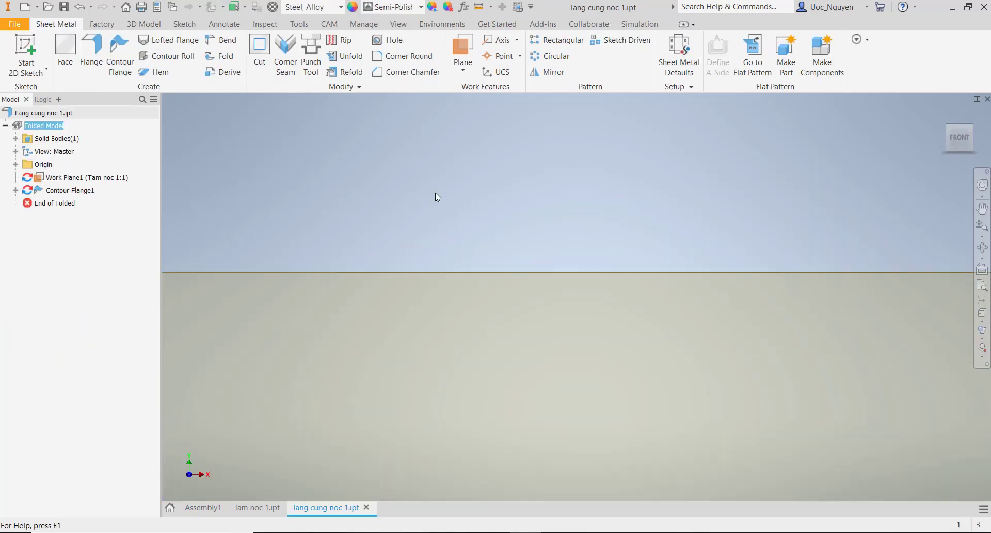
{"action": "scroll", "coordinate": [485, 198], "scroll_direction": "down", "scroll_amount": 5}
{"action": "right_click", "coordinate": [501, 206]}
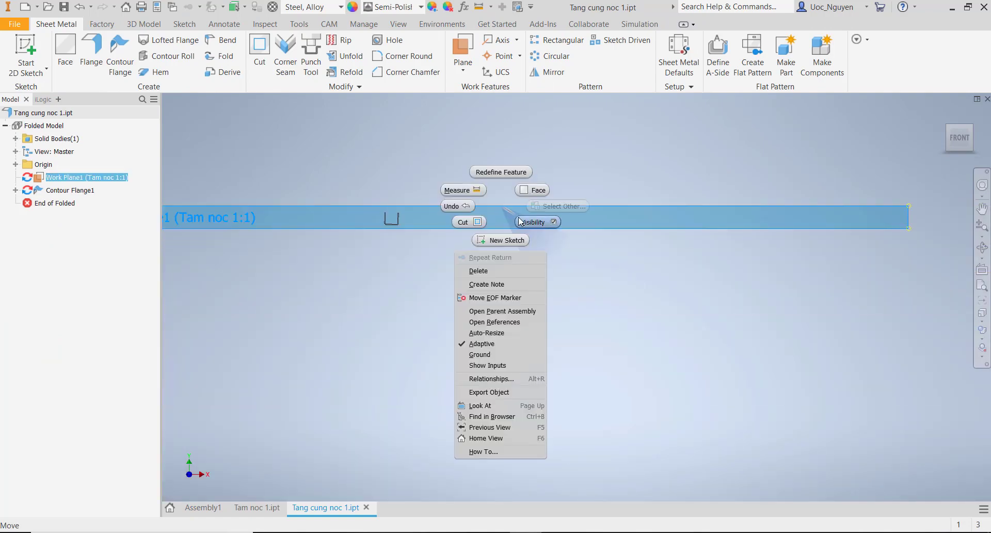
{"action": "left_click", "coordinate": [522, 220]}
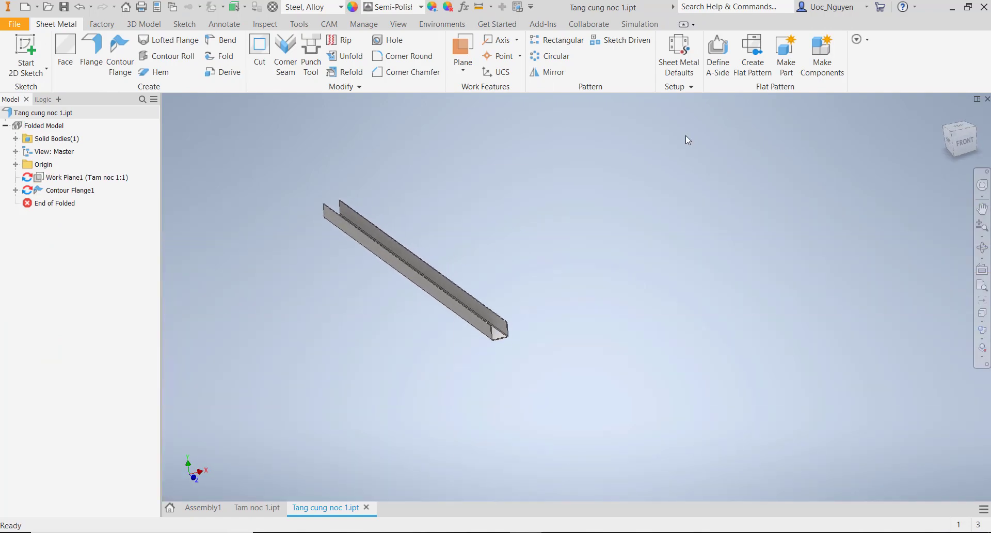
- Create the stiffener's flat pattern, return to the folded part and close Tang cung noc 1.ipt
{"action": "left_click", "coordinate": [751, 60]}
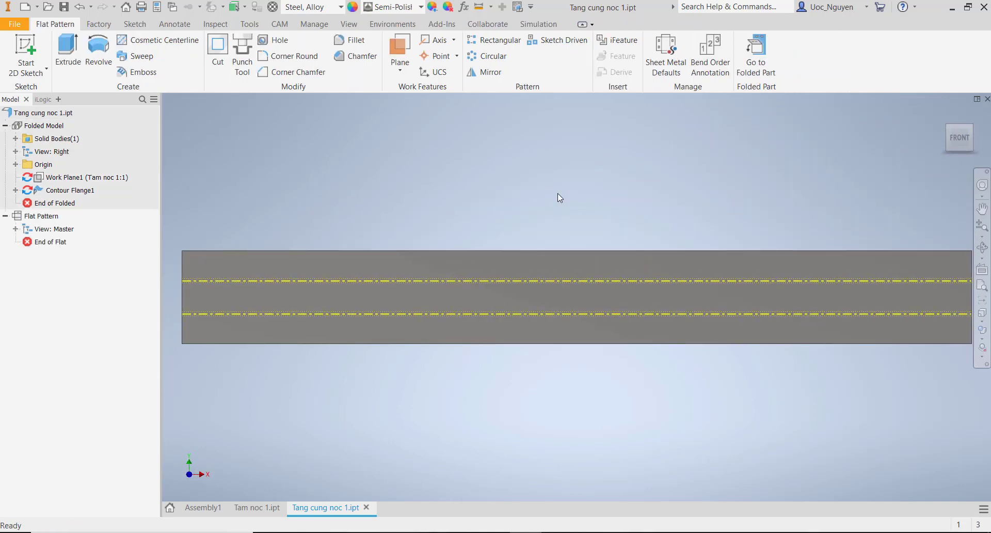
{"action": "left_click", "coordinate": [756, 55]}
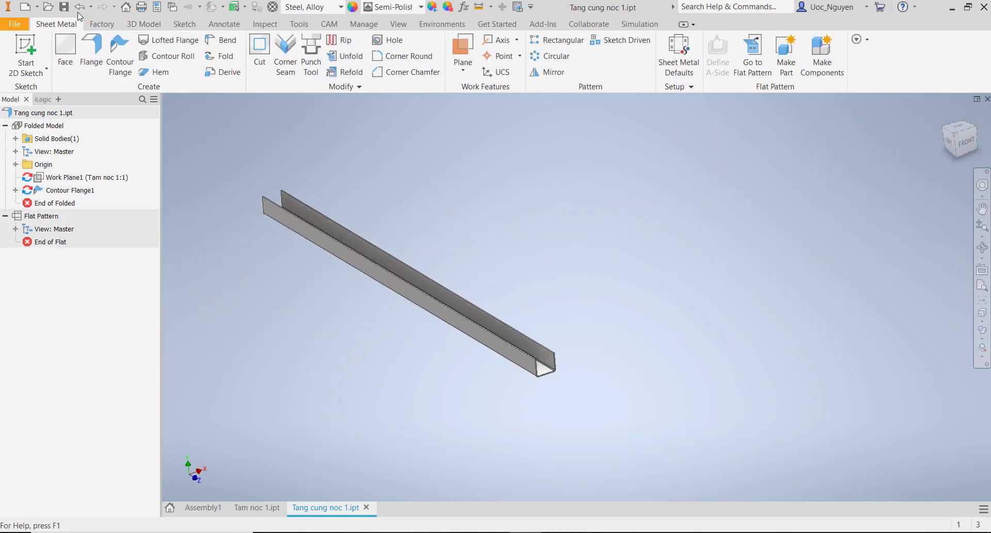
{"action": "left_click", "coordinate": [366, 507]}
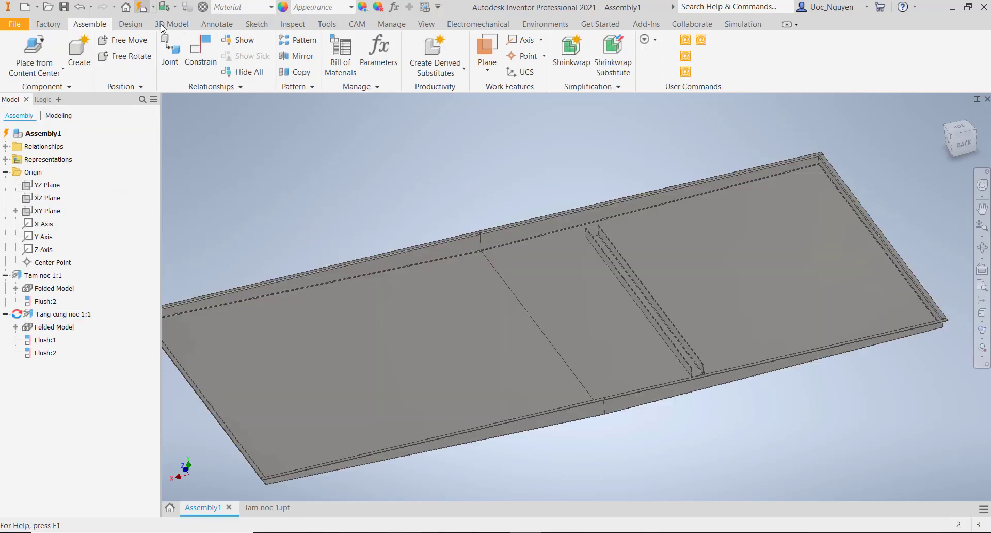
- Mirror Tang cung noc 1:1 about the assembly's YZ Plane as a reused, grounded component
{"action": "middle_click_drag", "start_coordinate": [446, 154], "coordinate": [434, 112], "text": "shift"}
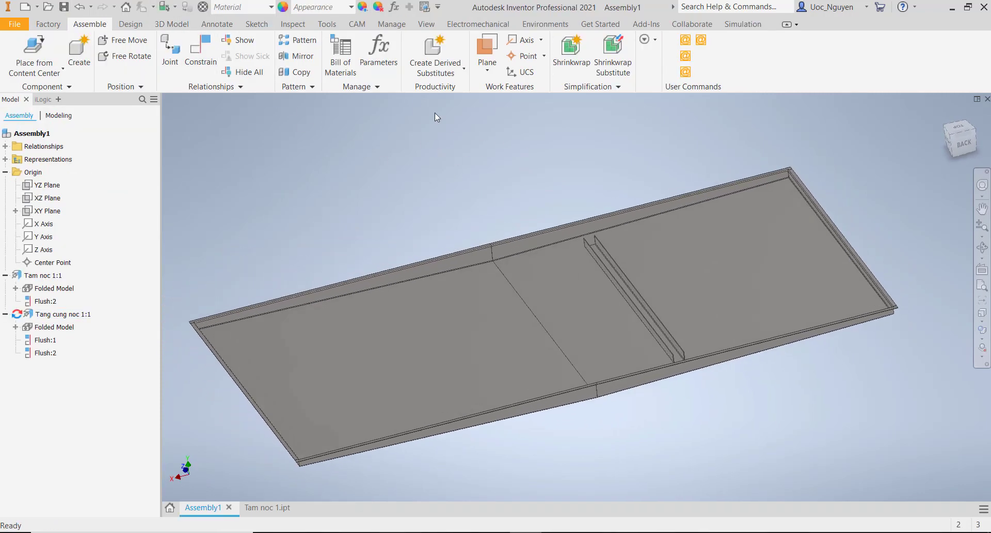
{"action": "left_click", "coordinate": [296, 55]}
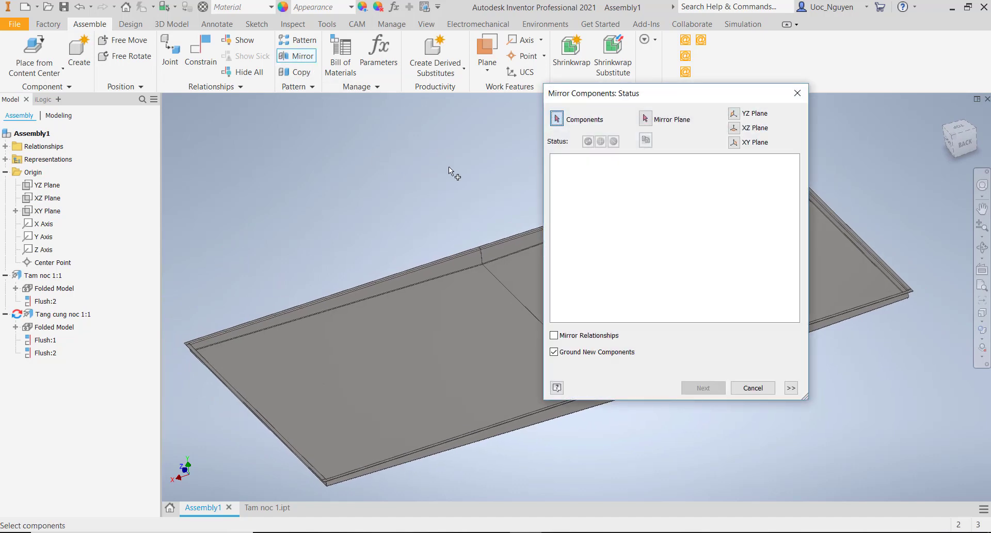
{"action": "middle_click_drag", "start_coordinate": [448, 166], "coordinate": [348, 219], "text": "shift"}
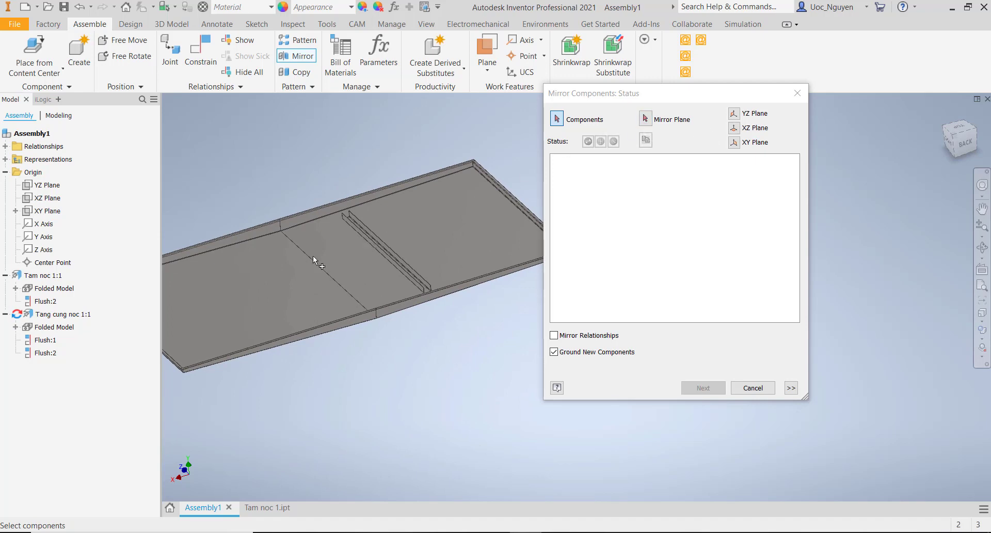
{"action": "left_click", "coordinate": [65, 314]}
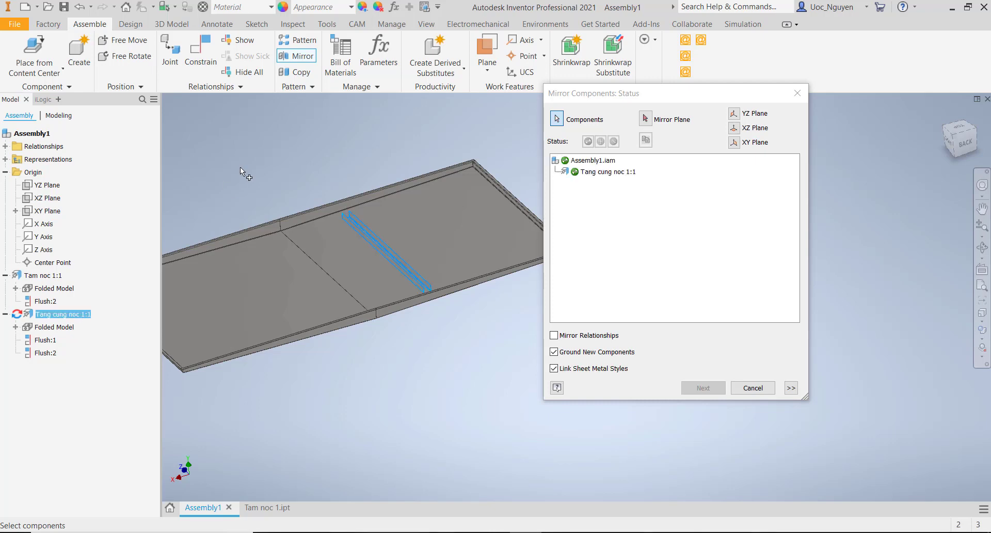
{"action": "left_click", "coordinate": [565, 161]}
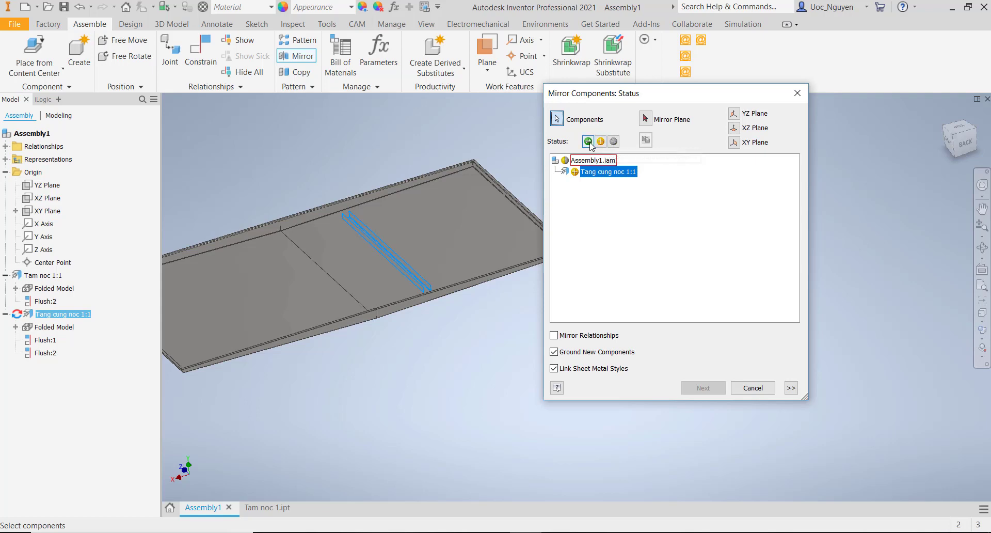
{"action": "left_click", "coordinate": [645, 119]}
{"action": "left_click", "coordinate": [54, 184]}
{"action": "middle_click_drag", "start_coordinate": [274, 156], "coordinate": [328, 159]}
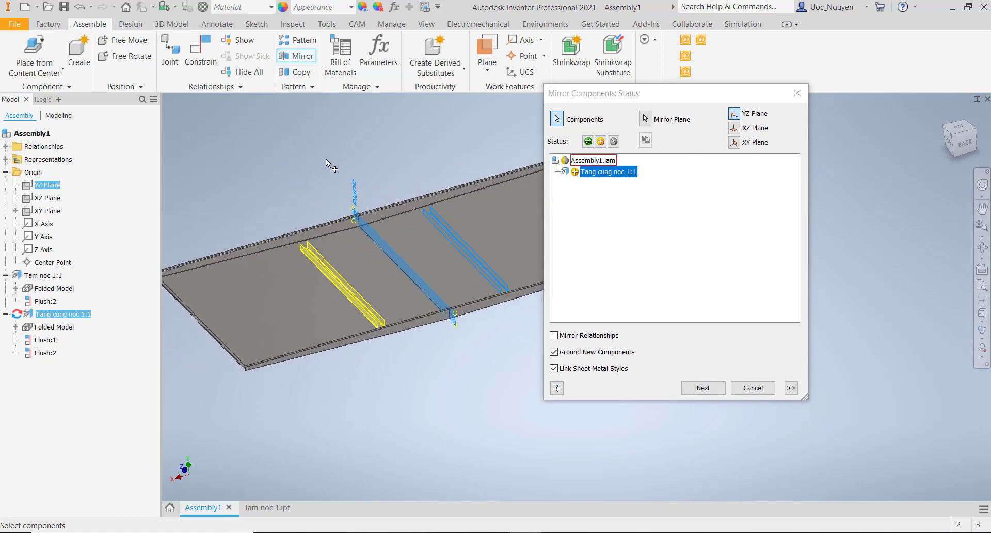
{"action": "scroll", "coordinate": [341, 159], "scroll_direction": "down", "scroll_amount": 3}
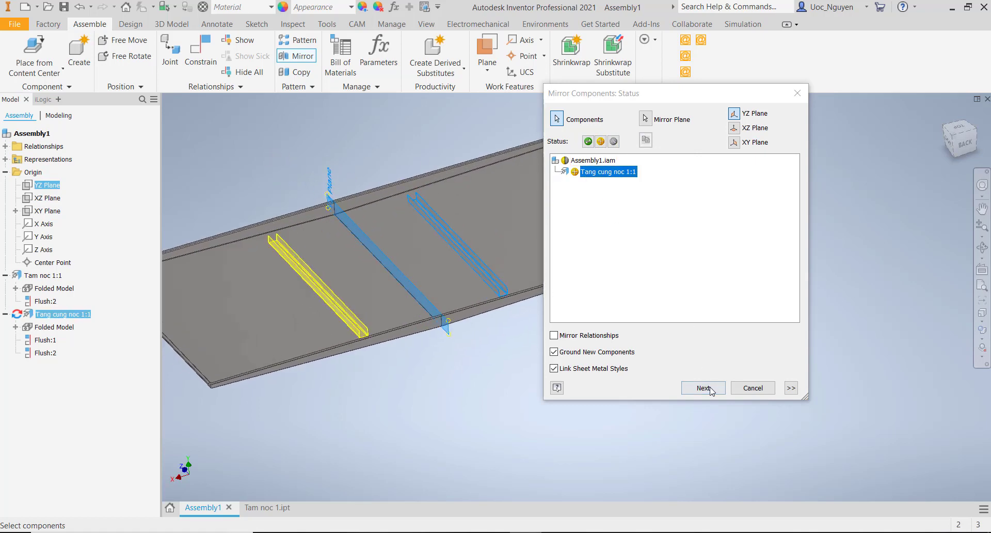
{"action": "left_click", "coordinate": [703, 388]}
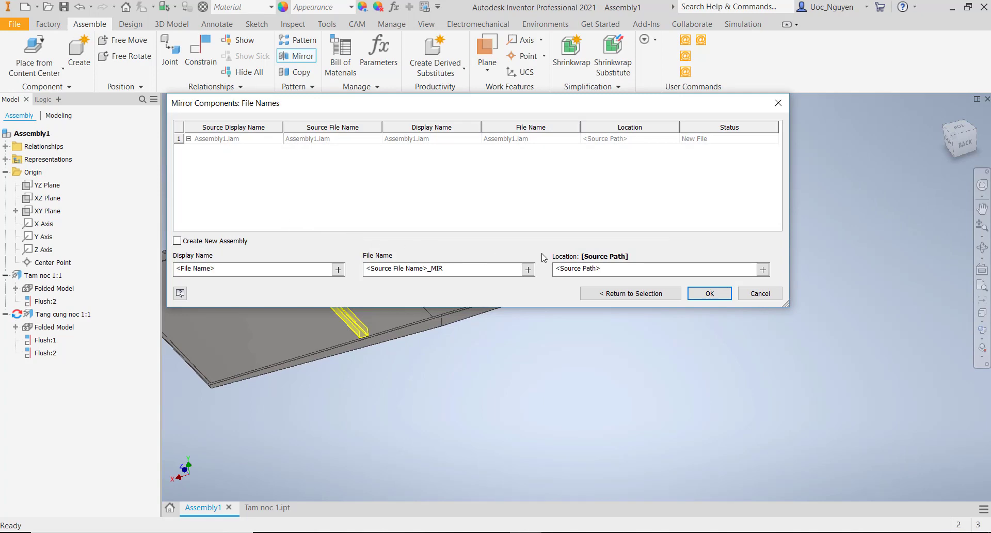
{"action": "left_click", "coordinate": [708, 298]}
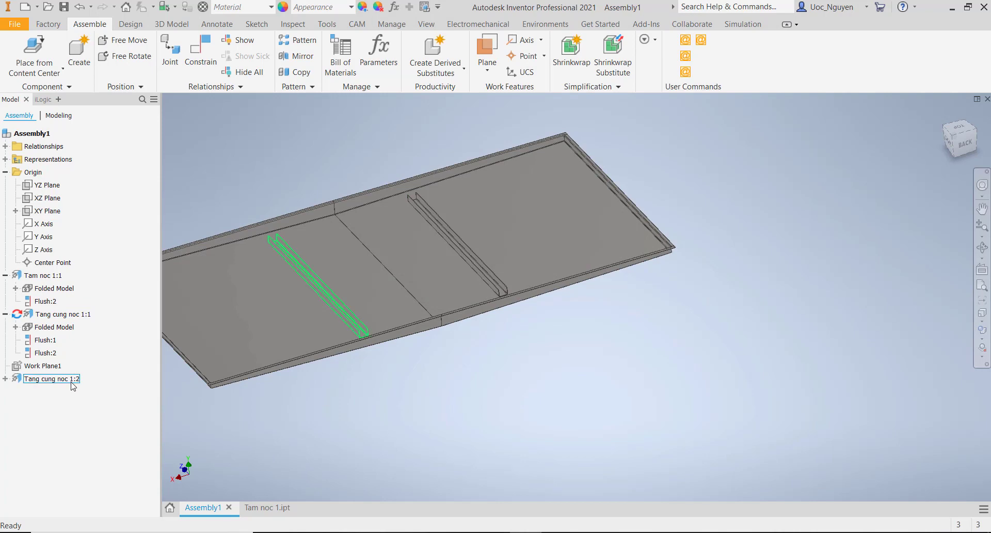
- Save the assembly as Assembly noc 1.iam in the Assembly Noc folder, together with all its changed dependent files
{"action": "scroll", "coordinate": [504, 396], "scroll_direction": "down", "scroll_amount": 10}
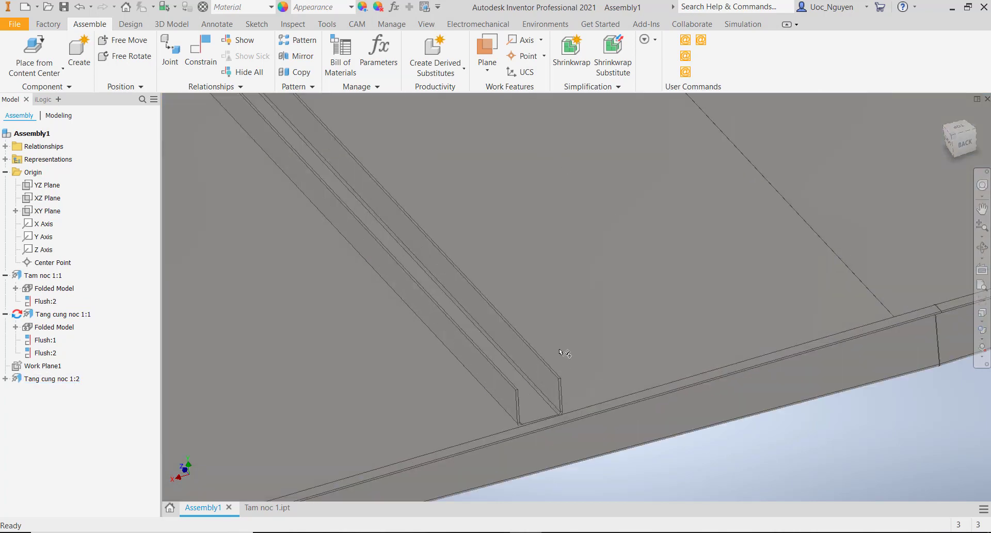
{"action": "scroll", "coordinate": [470, 341], "scroll_direction": "up", "scroll_amount": 8}
{"action": "middle_click_drag", "start_coordinate": [471, 342], "coordinate": [436, 228], "text": "shift"}
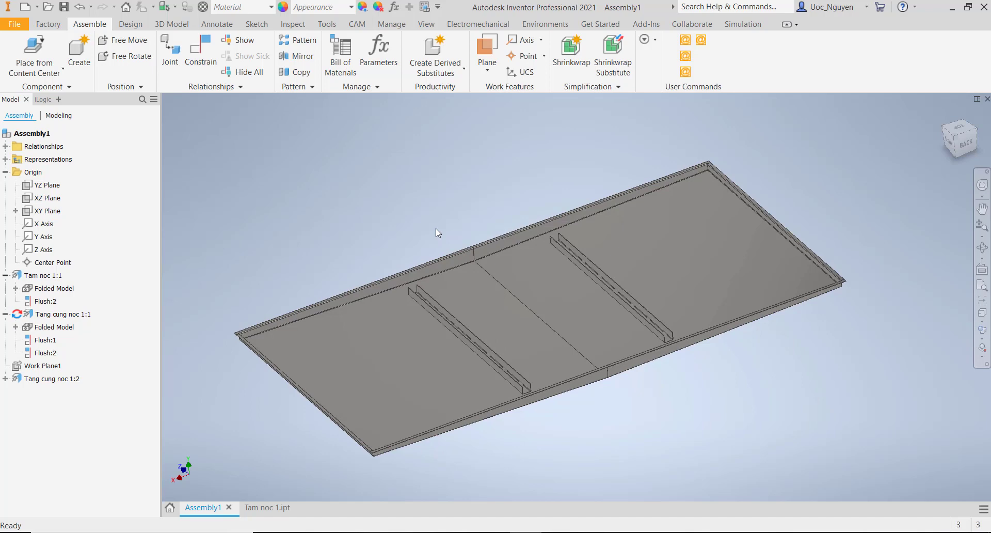
{"action": "middle_click_drag", "start_coordinate": [435, 228], "coordinate": [409, 202]}
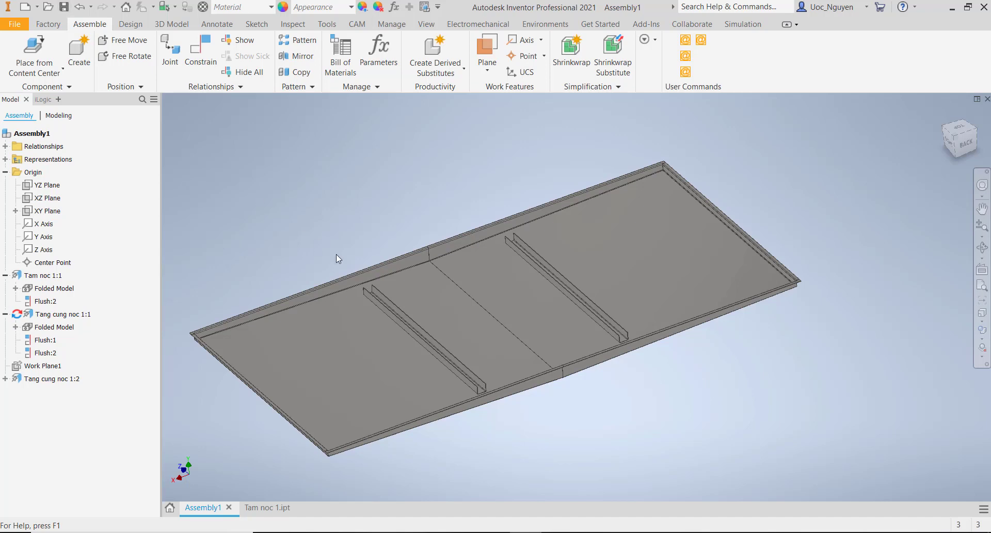
{"action": "key", "text": "ctrl+s"}
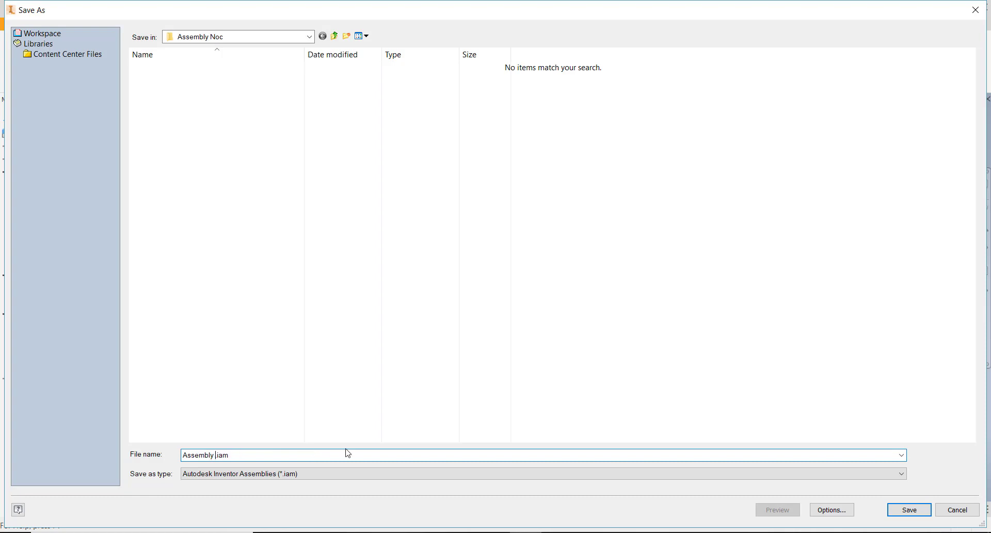
{"action": "type", "text": "noc 1"}
{"action": "left_click", "coordinate": [900, 510]}
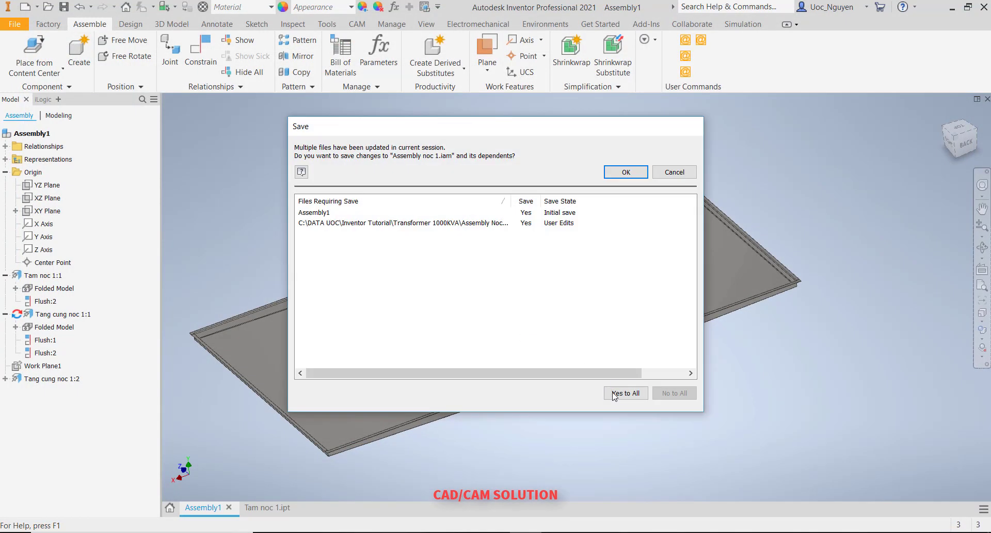
{"action": "left_click", "coordinate": [614, 394]}
{"action": "left_click", "coordinate": [629, 173]}
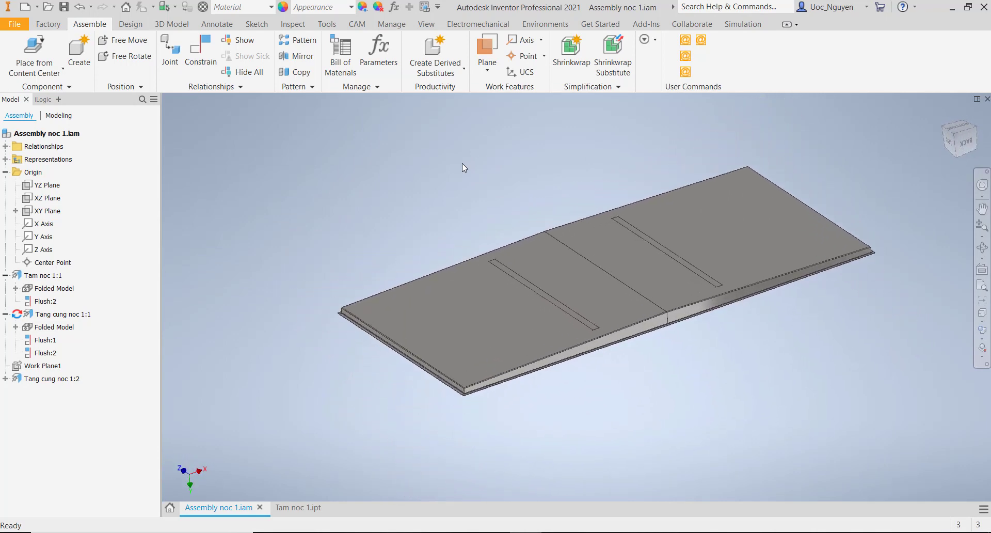
- Examine the roof panel assembly from above and below, checking its corner flange joints and the two stiffeners
{"action": "scroll", "coordinate": [462, 414], "scroll_direction": "up", "scroll_amount": 5}
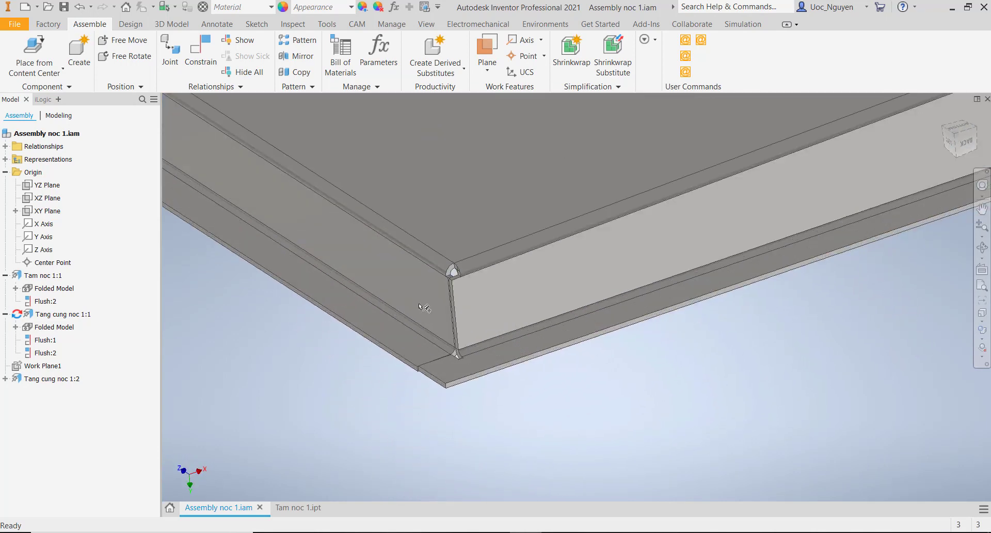
{"action": "middle_click_drag", "start_coordinate": [419, 307], "coordinate": [471, 333]}
{"action": "scroll", "coordinate": [471, 332], "scroll_direction": "down", "scroll_amount": 5}
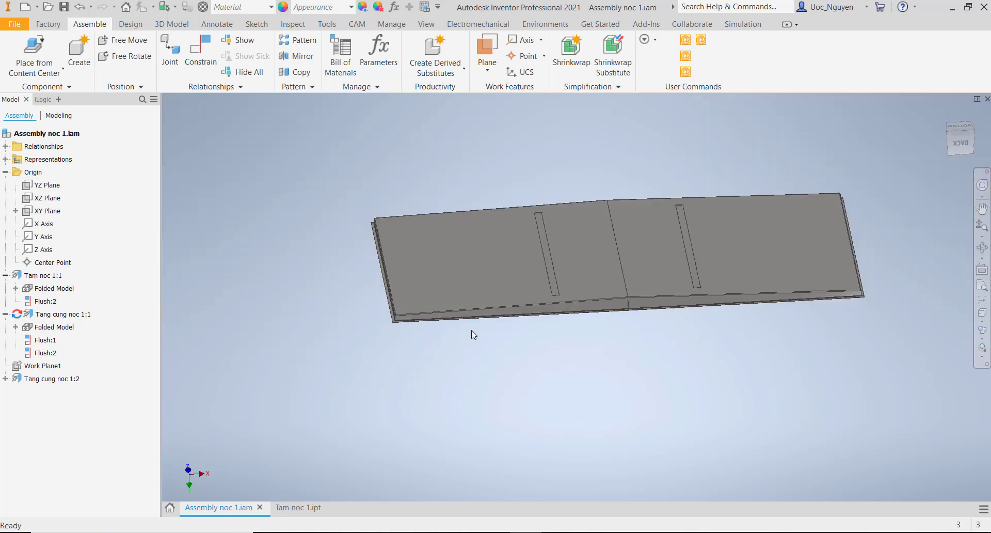
{"action": "key", "text": "F6"}
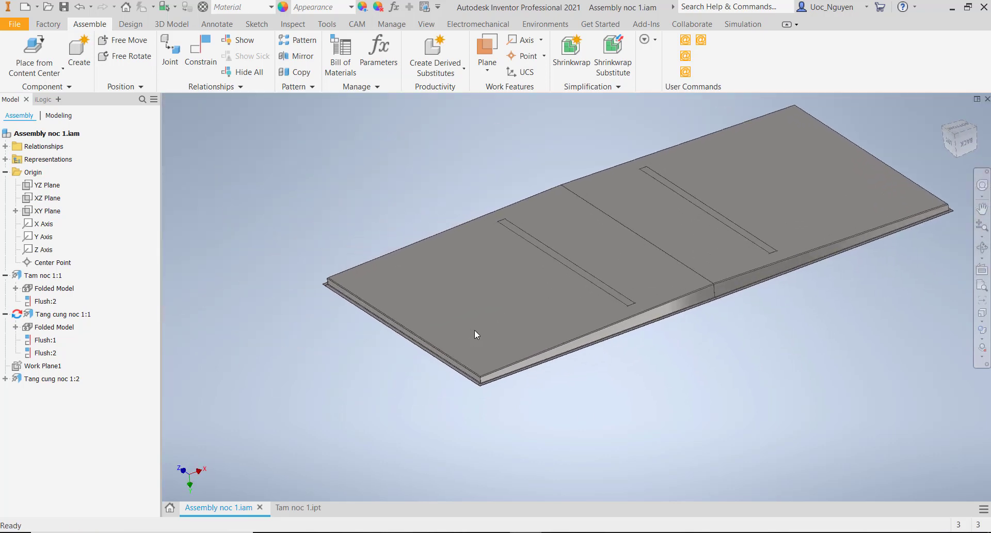
{"action": "scroll", "coordinate": [480, 385], "scroll_direction": "up", "scroll_amount": 5}
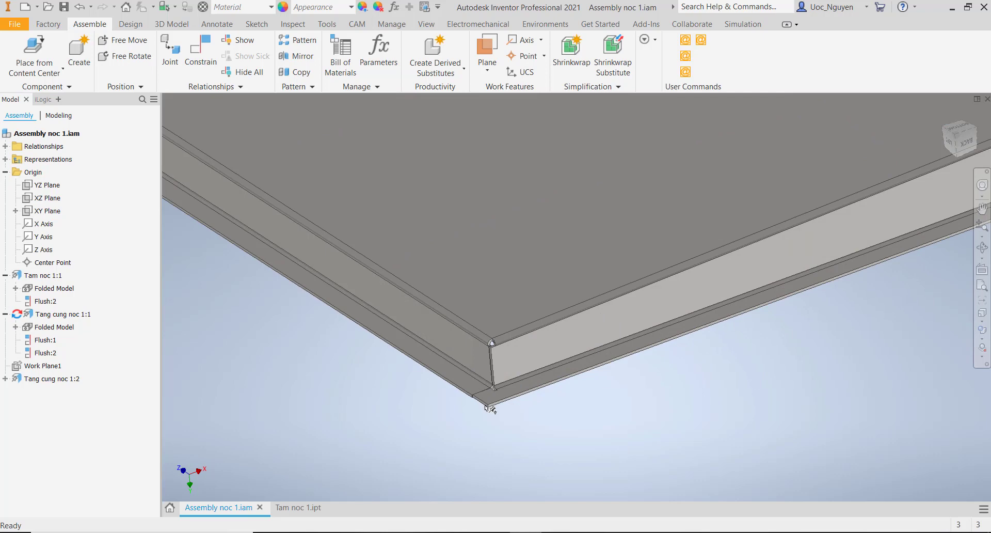
{"action": "scroll", "coordinate": [488, 406], "scroll_direction": "down", "scroll_amount": 10}
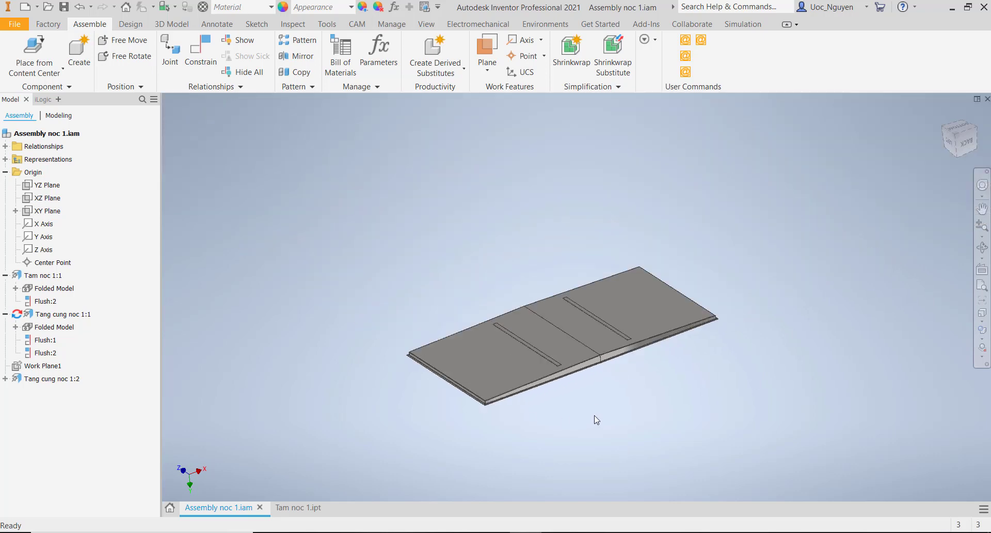
{"action": "middle_click_drag", "start_coordinate": [593, 418], "coordinate": [615, 453]}
{"action": "scroll", "coordinate": [547, 433], "scroll_direction": "up", "scroll_amount": 4}
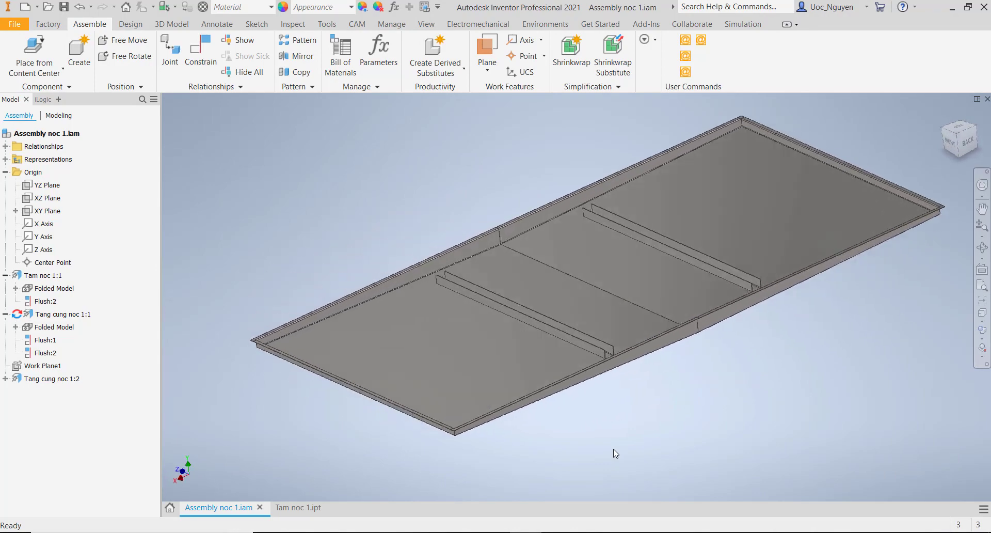